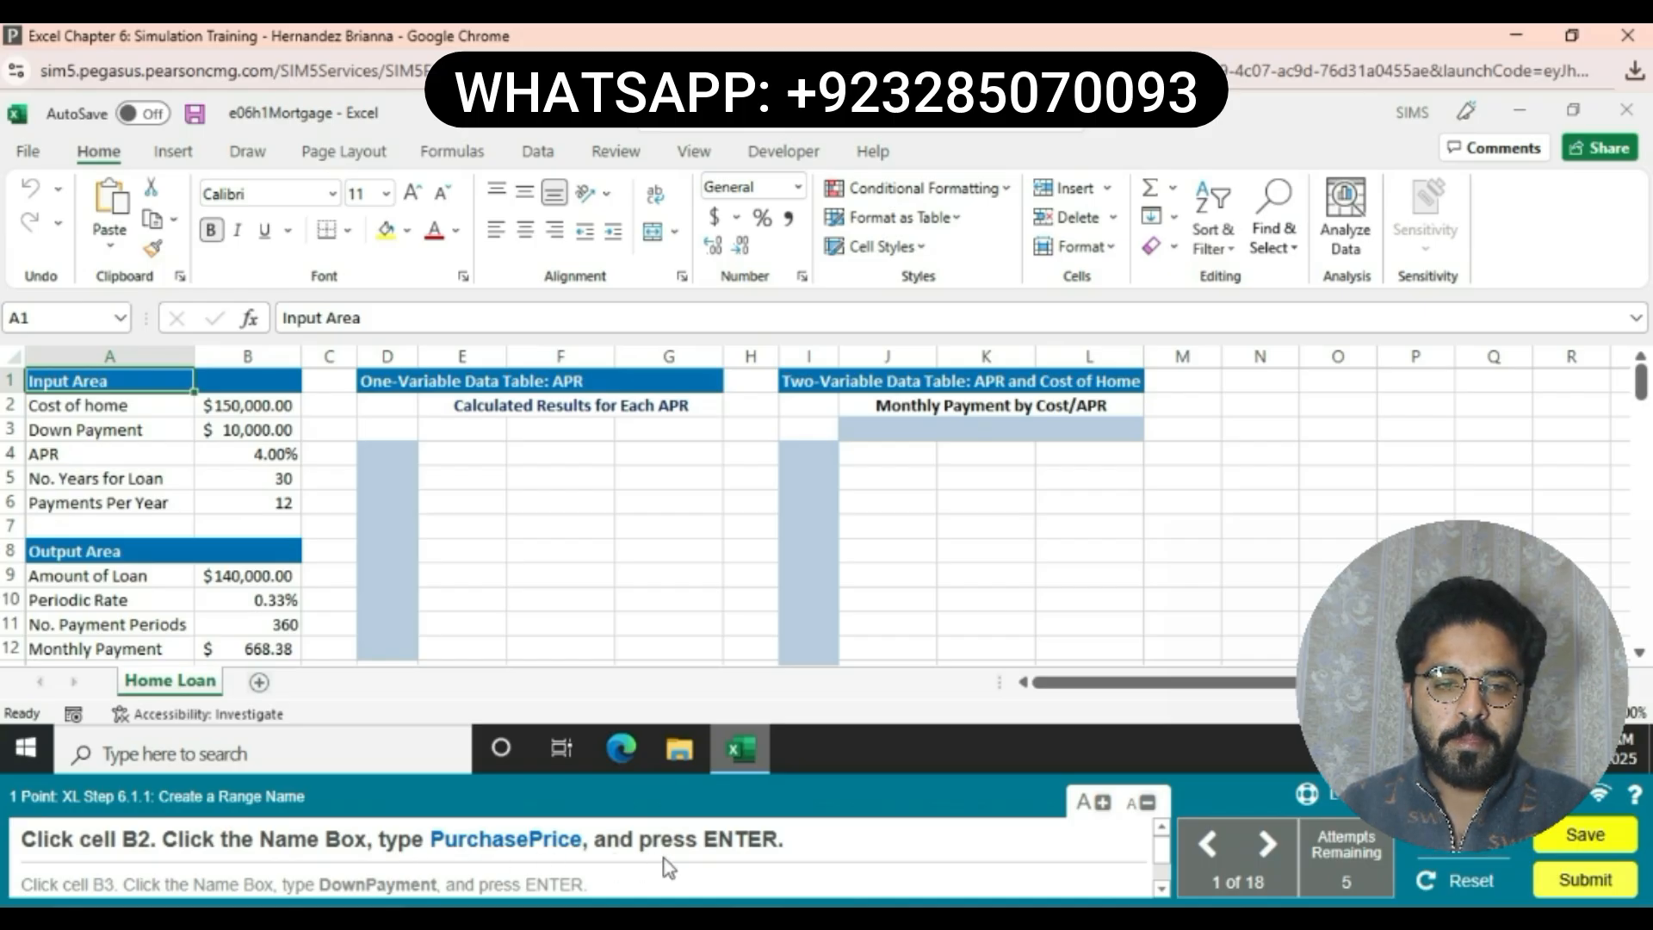
Copy the name PurchasePrice from the task instructions and assign it as the range name of cell B2.
{"action": "left_click_drag", "start_coordinate": [428, 842], "coordinate": [582, 848]}
{"action": "left_click", "coordinate": [572, 845]}
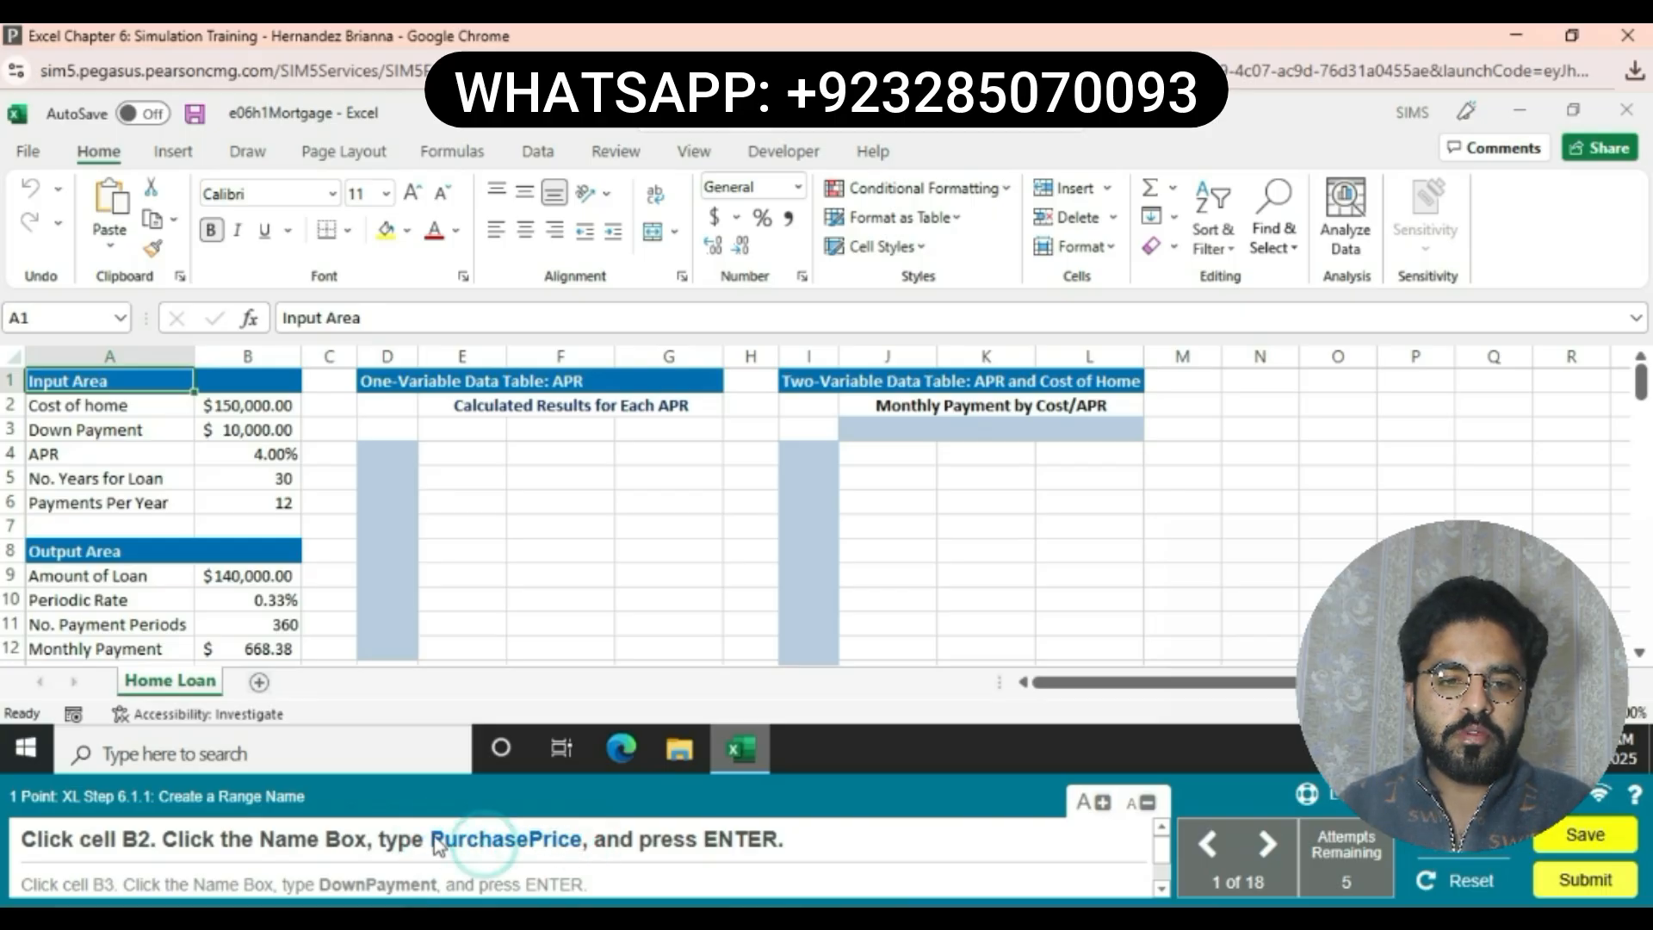
{"action": "left_click_drag", "start_coordinate": [432, 843], "coordinate": [580, 851]}
{"action": "key", "text": "ctrl+c"}
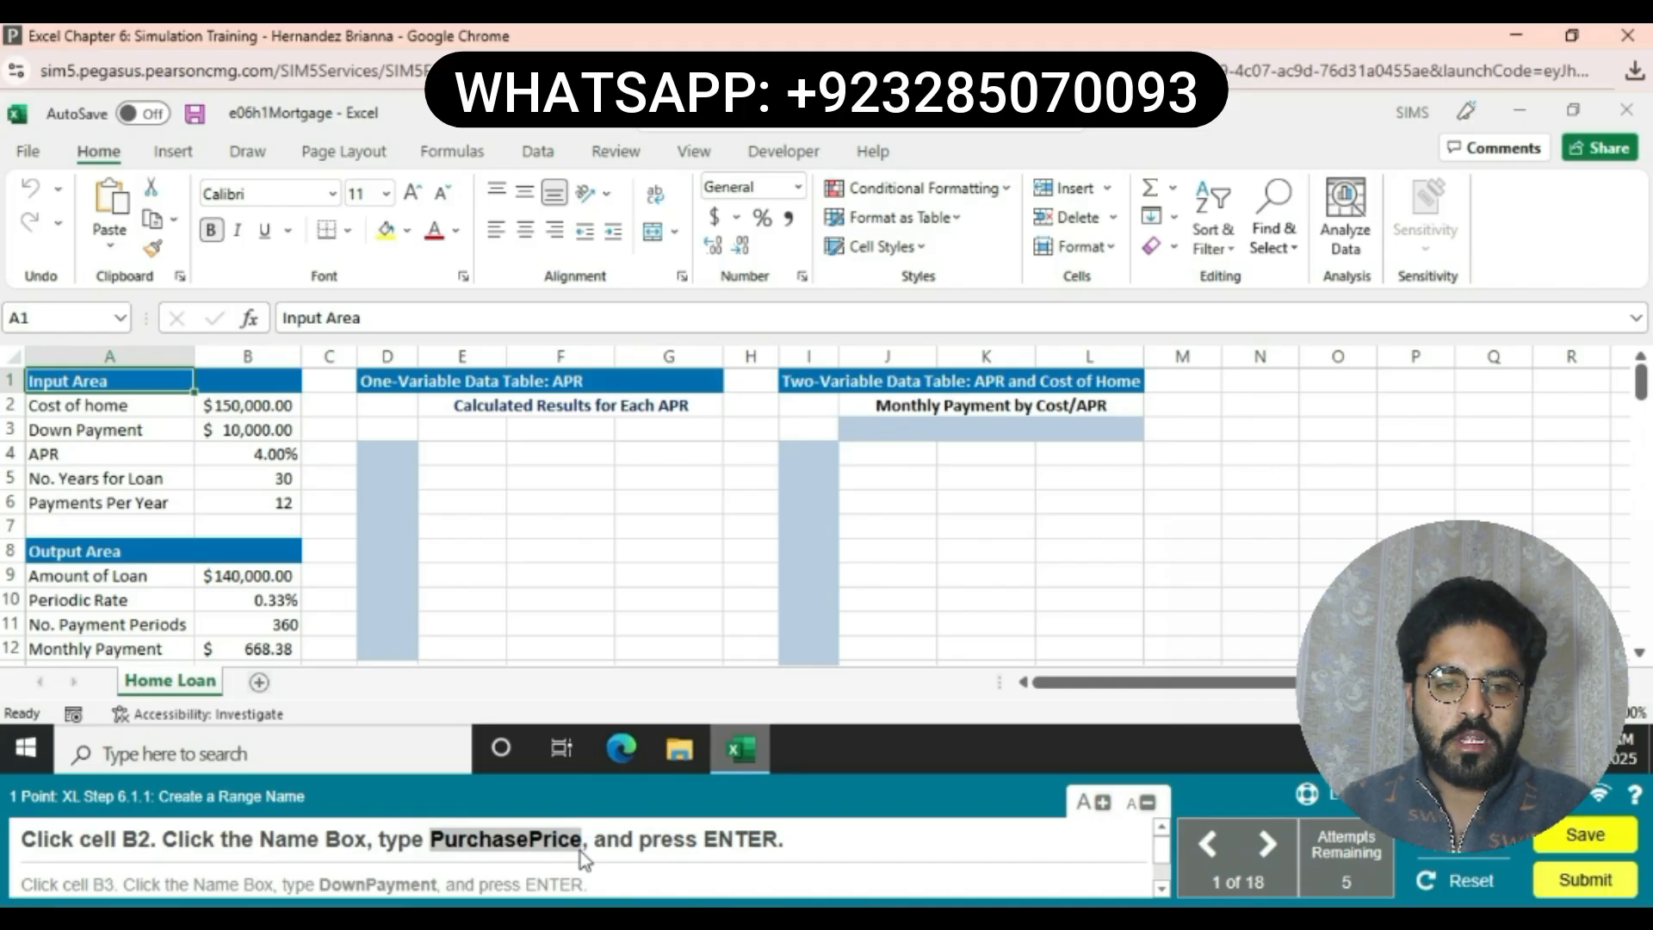
{"action": "left_click", "coordinate": [264, 406]}
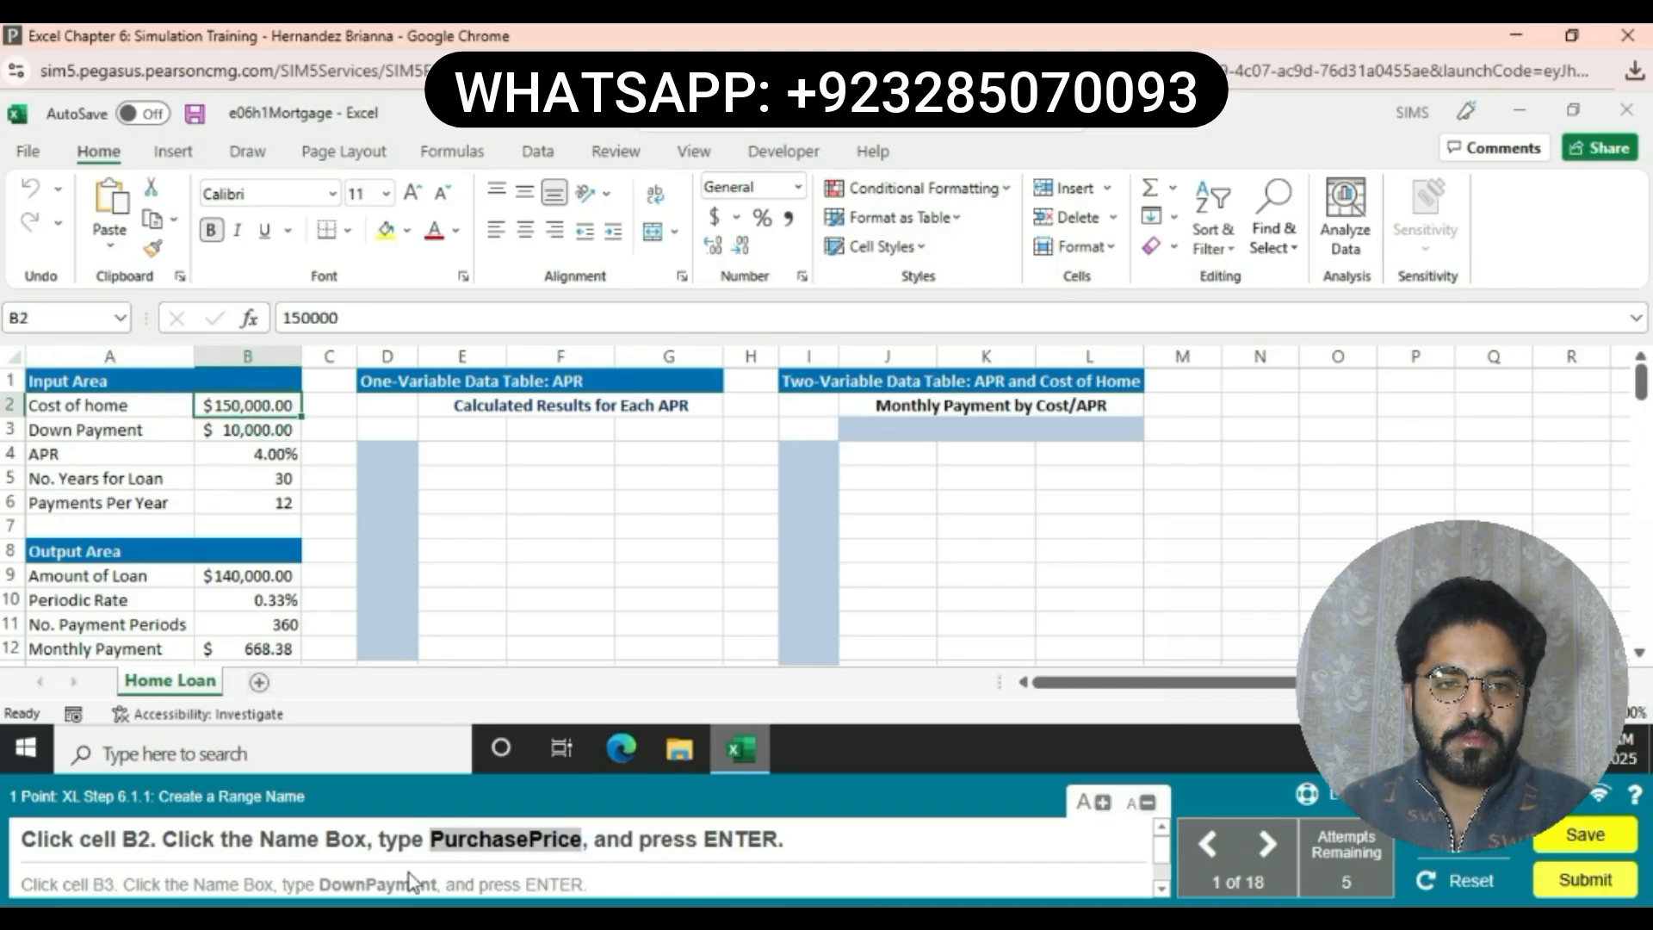
{"action": "left_click", "coordinate": [69, 319]}
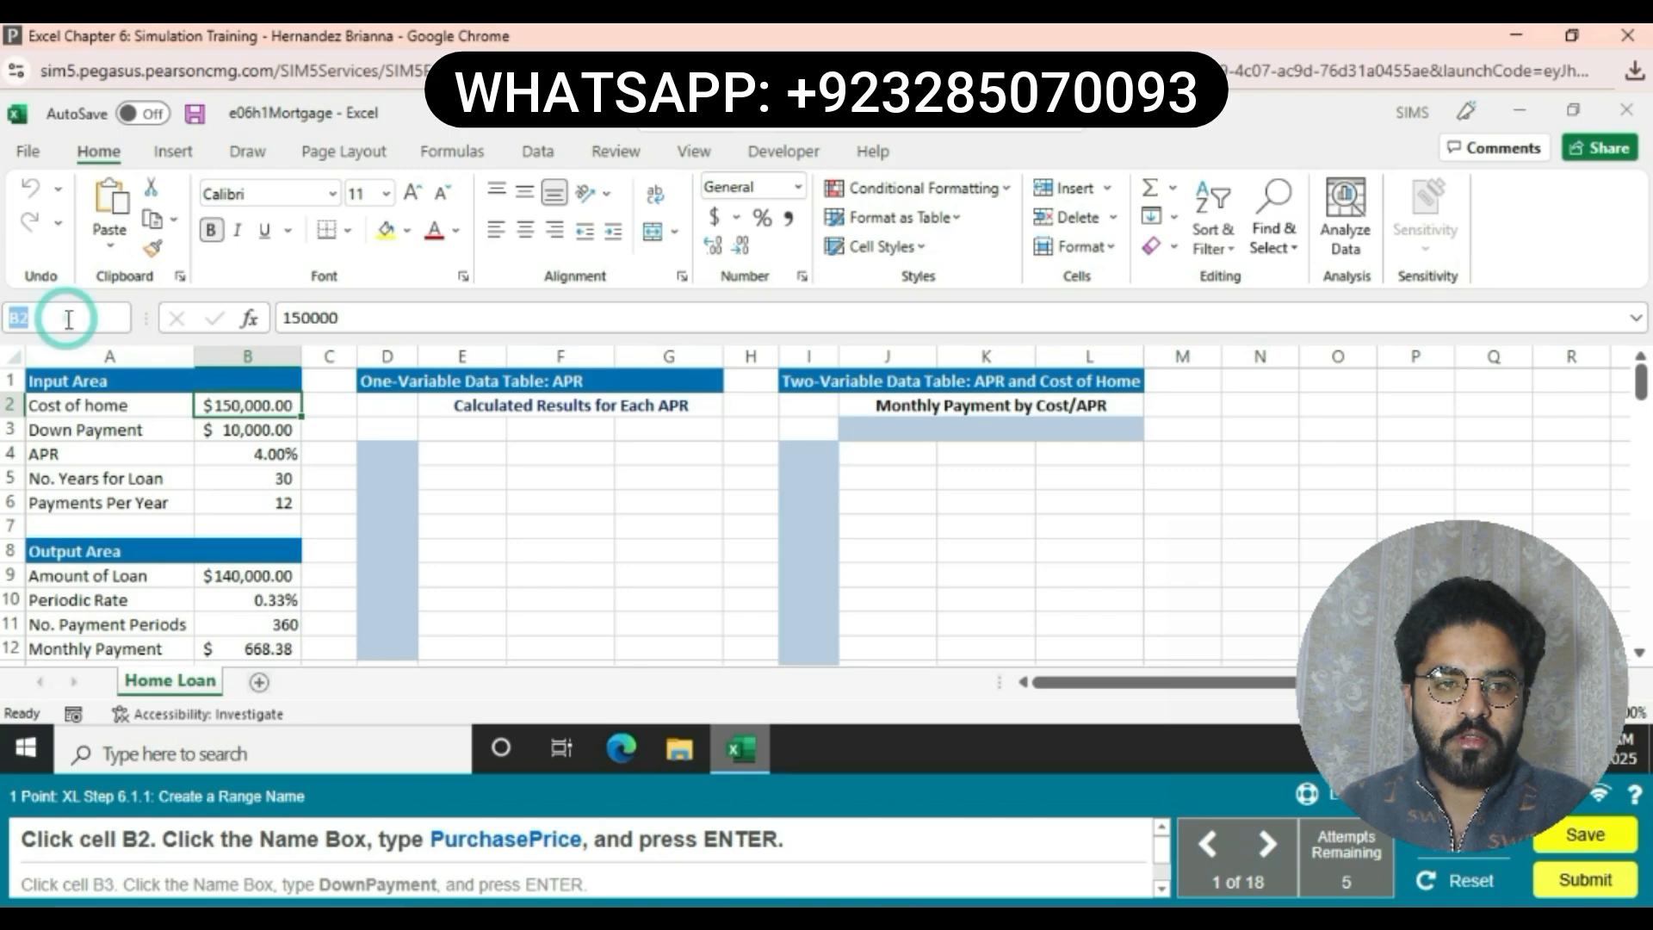
{"action": "key", "text": "ctrl+v"}
{"action": "key", "text": "Return"}
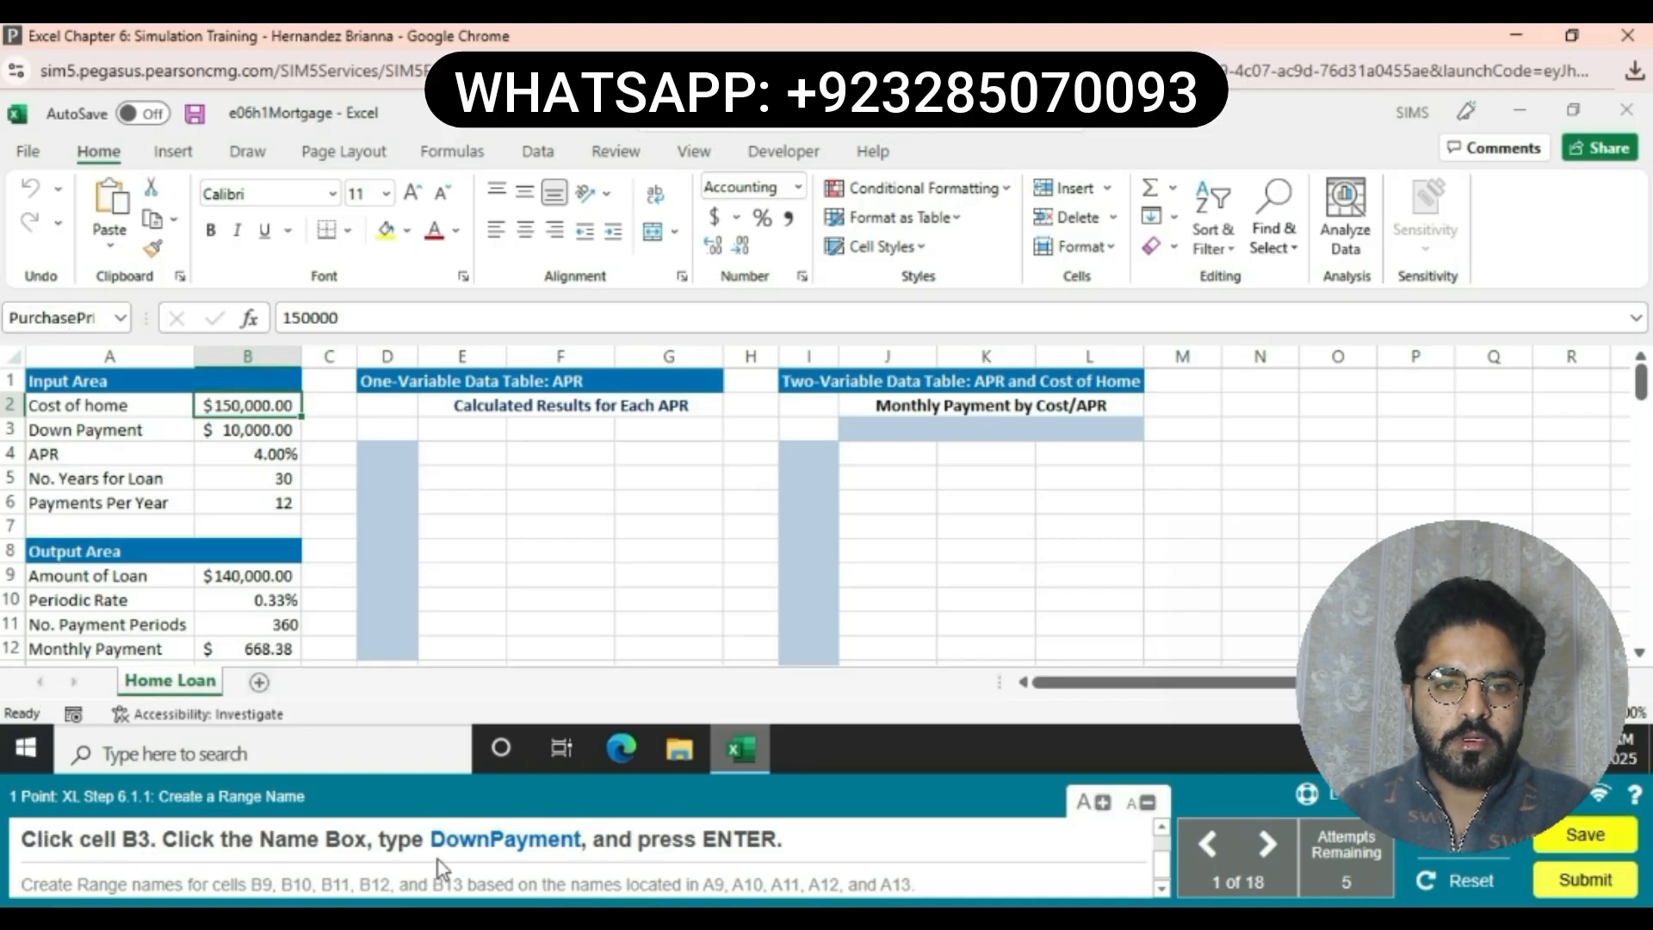
Assign the range name DownPayment to cell B3.
{"action": "left_click_drag", "start_coordinate": [434, 851], "coordinate": [580, 847]}
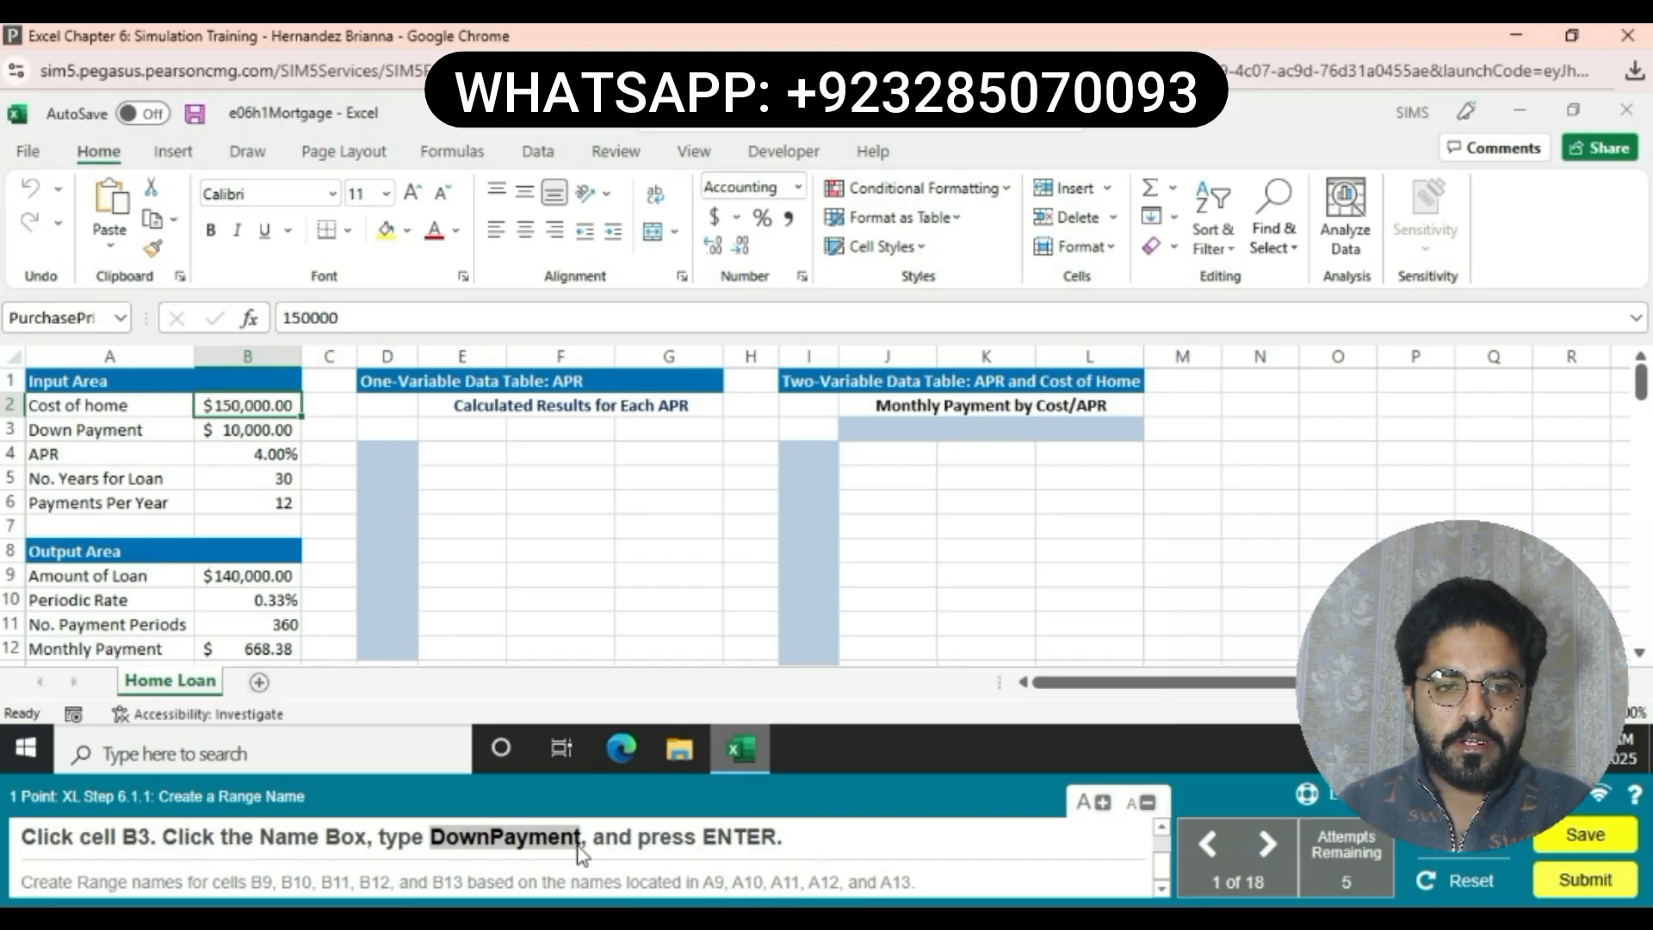
{"action": "left_click", "coordinate": [259, 430]}
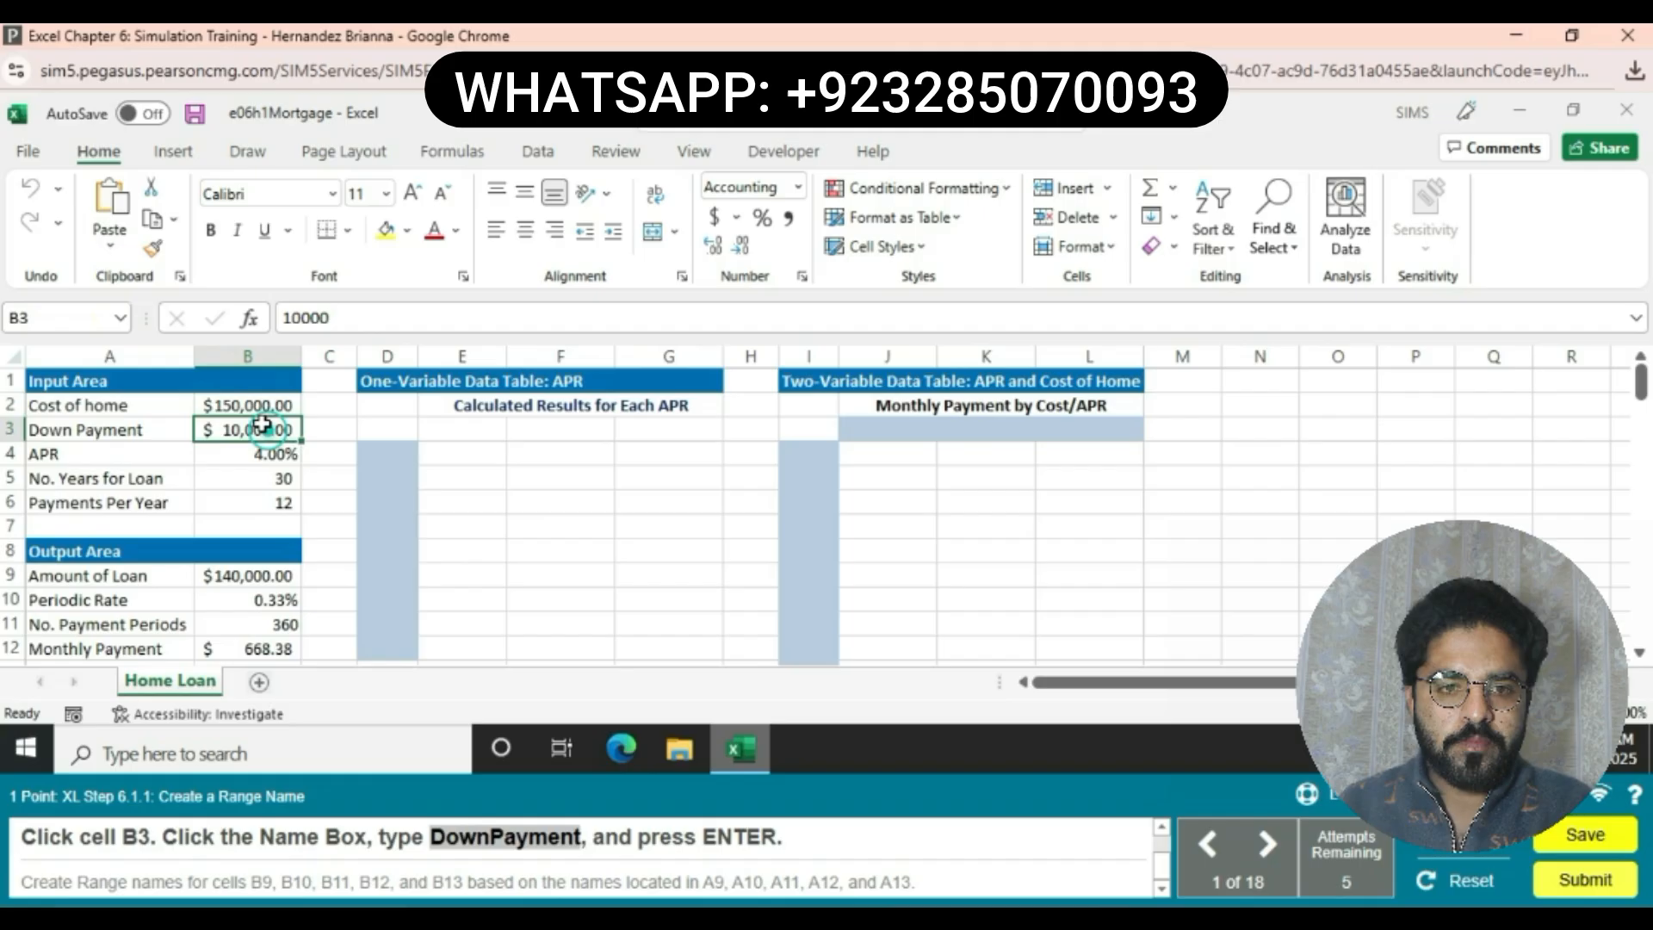
{"action": "left_click", "coordinate": [61, 320]}
{"action": "type", "text": "DownPaym"}
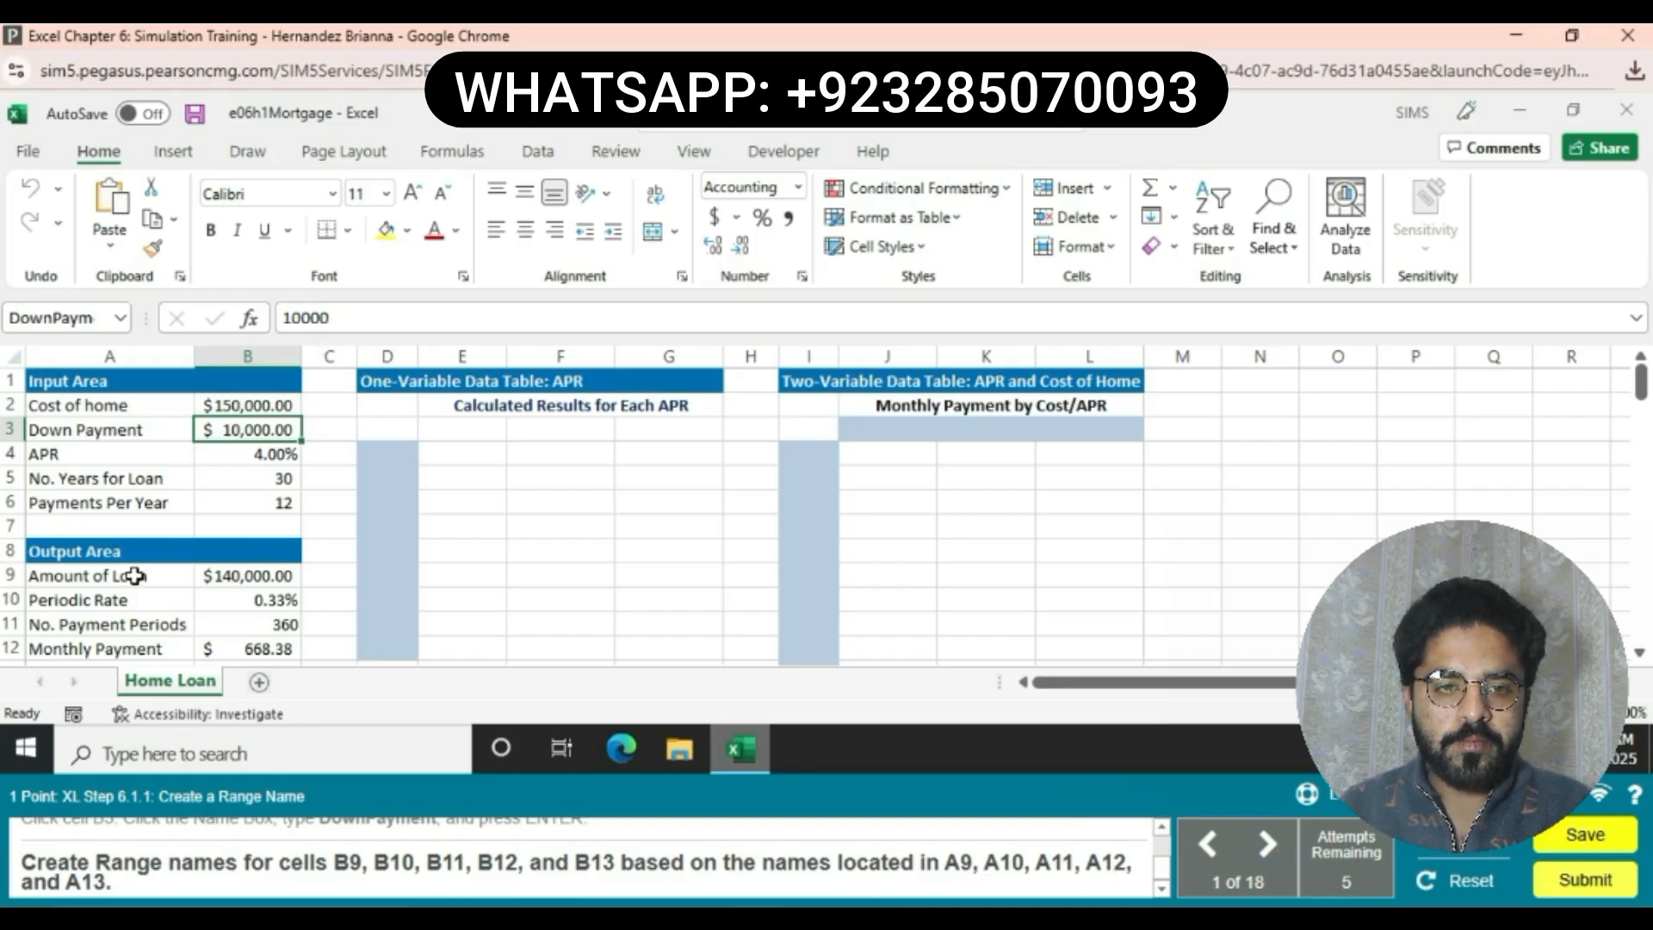
Create range names for cells B9:B13 from the labels in A9:A13.
{"action": "left_click_drag", "start_coordinate": [134, 576], "coordinate": [264, 526]}
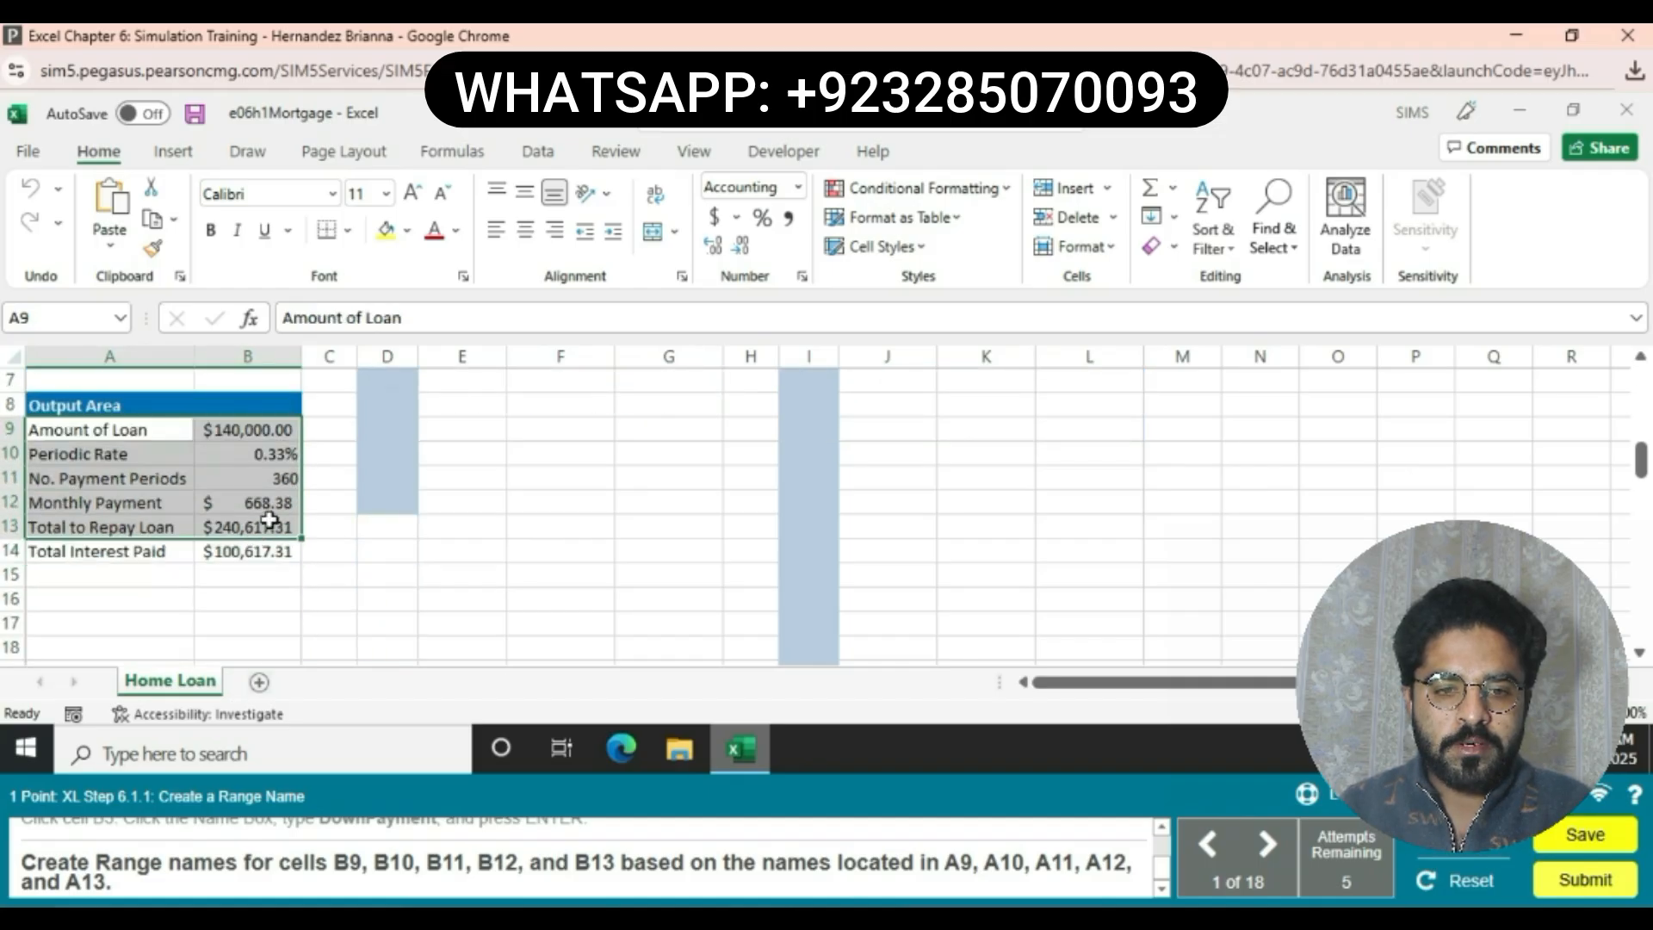
{"action": "left_click", "coordinate": [456, 151]}
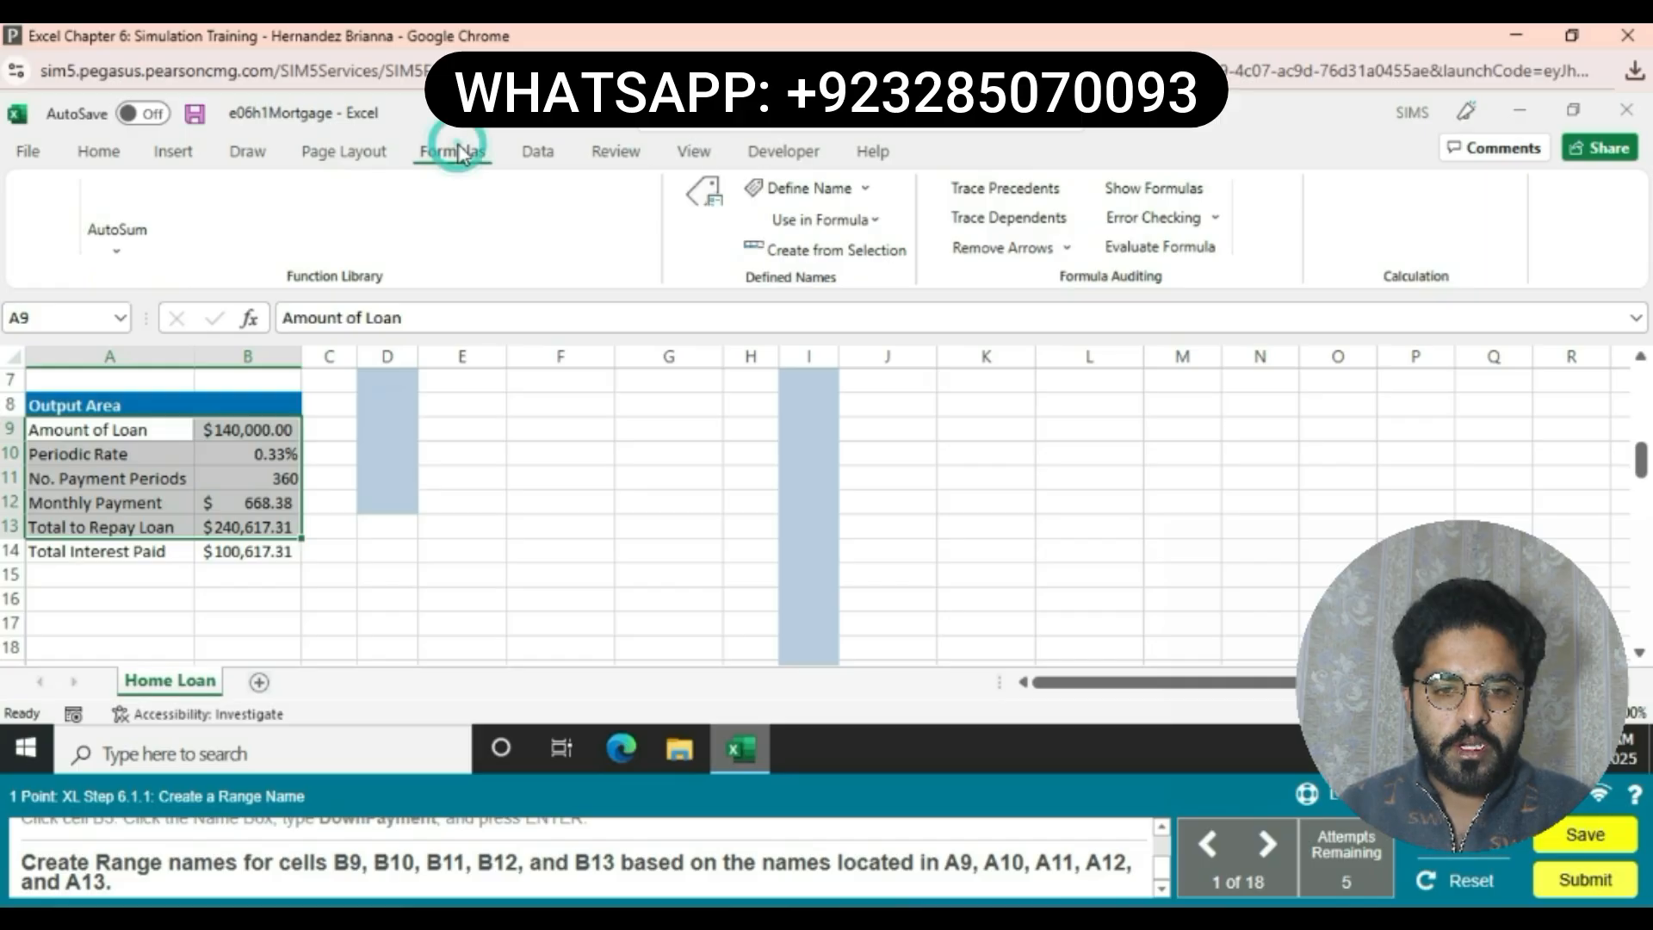
{"action": "left_click", "coordinate": [834, 251]}
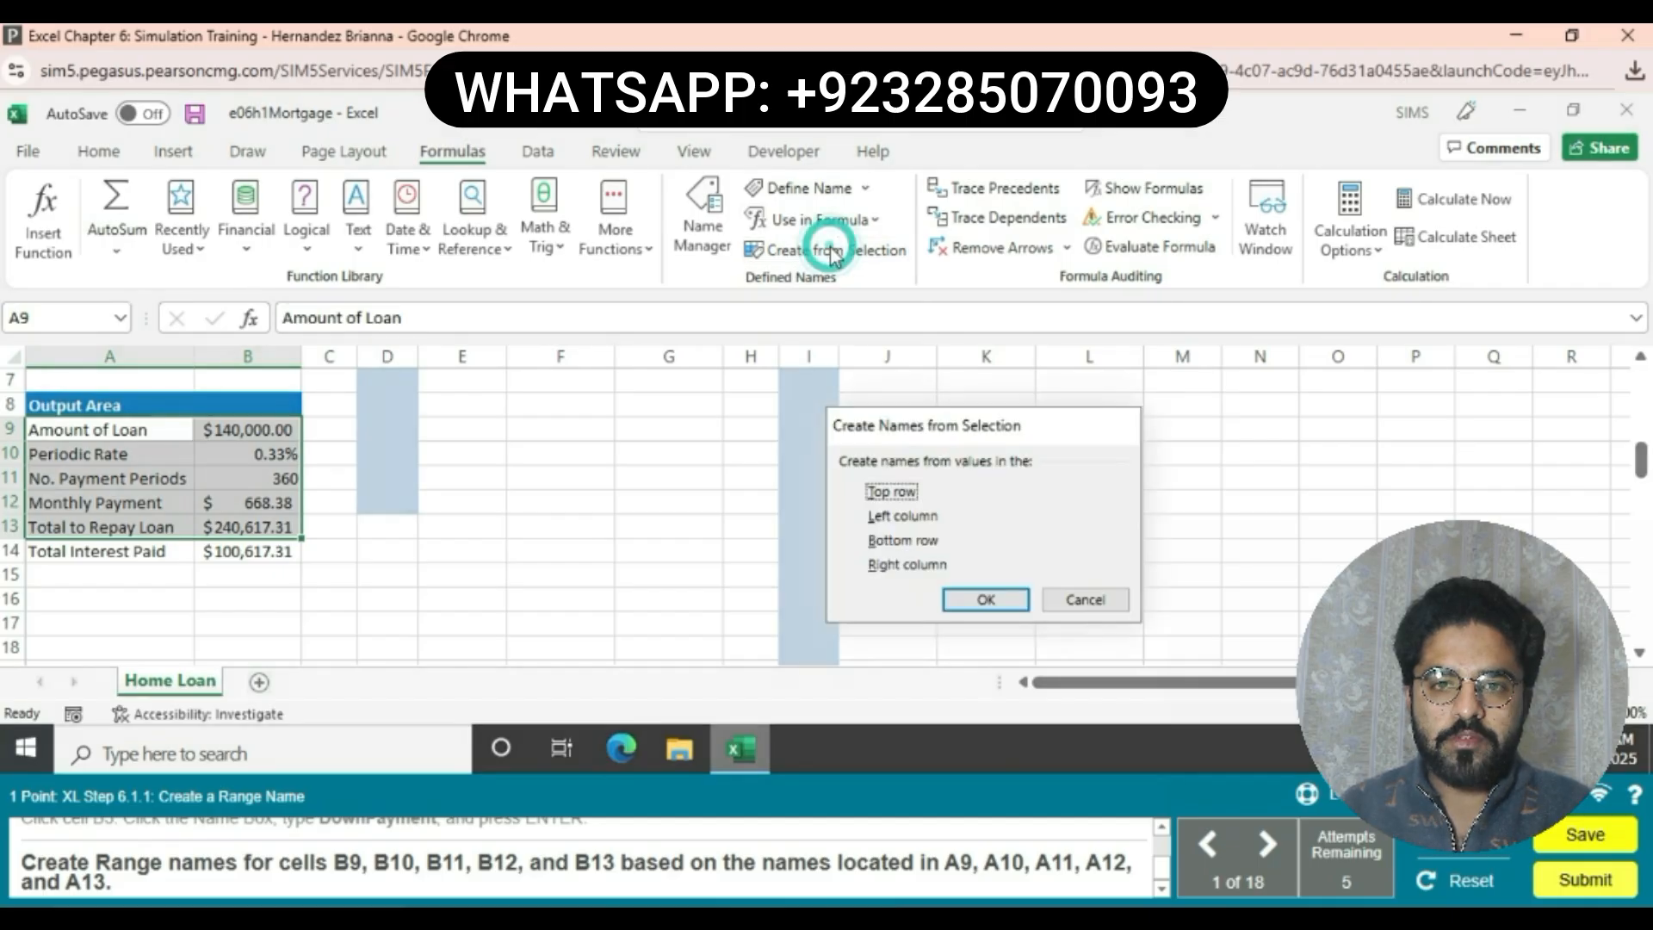
{"action": "left_click", "coordinate": [990, 593]}
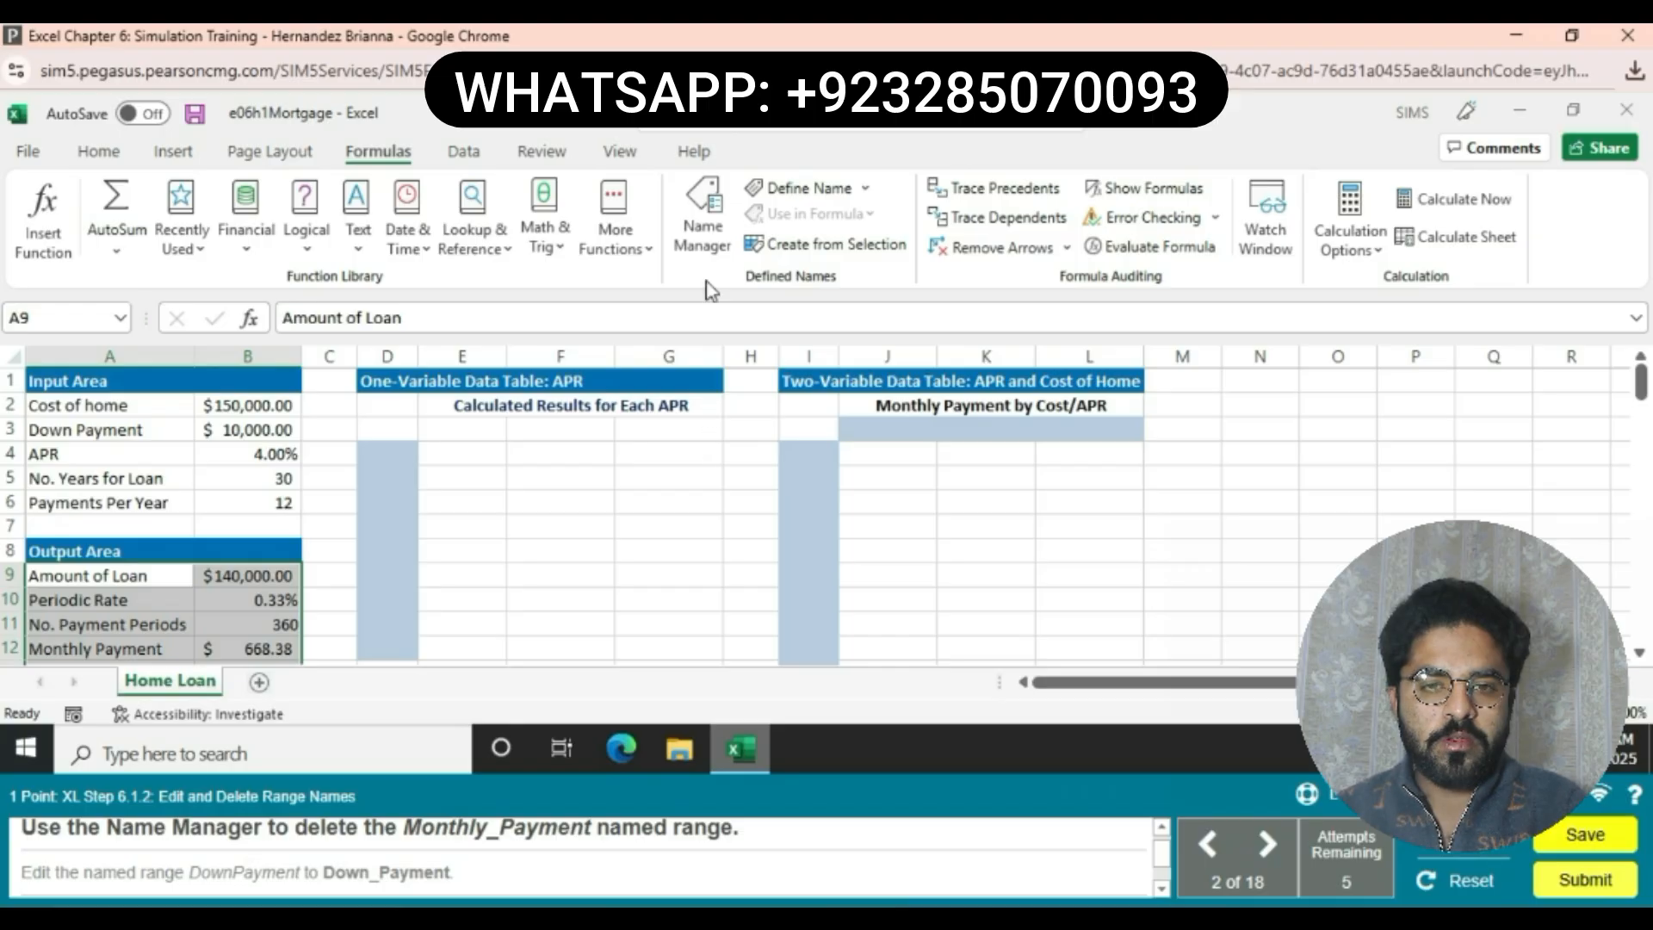
Delete the Monthly_Payment named range with the Name Manager.
{"action": "left_click", "coordinate": [702, 217]}
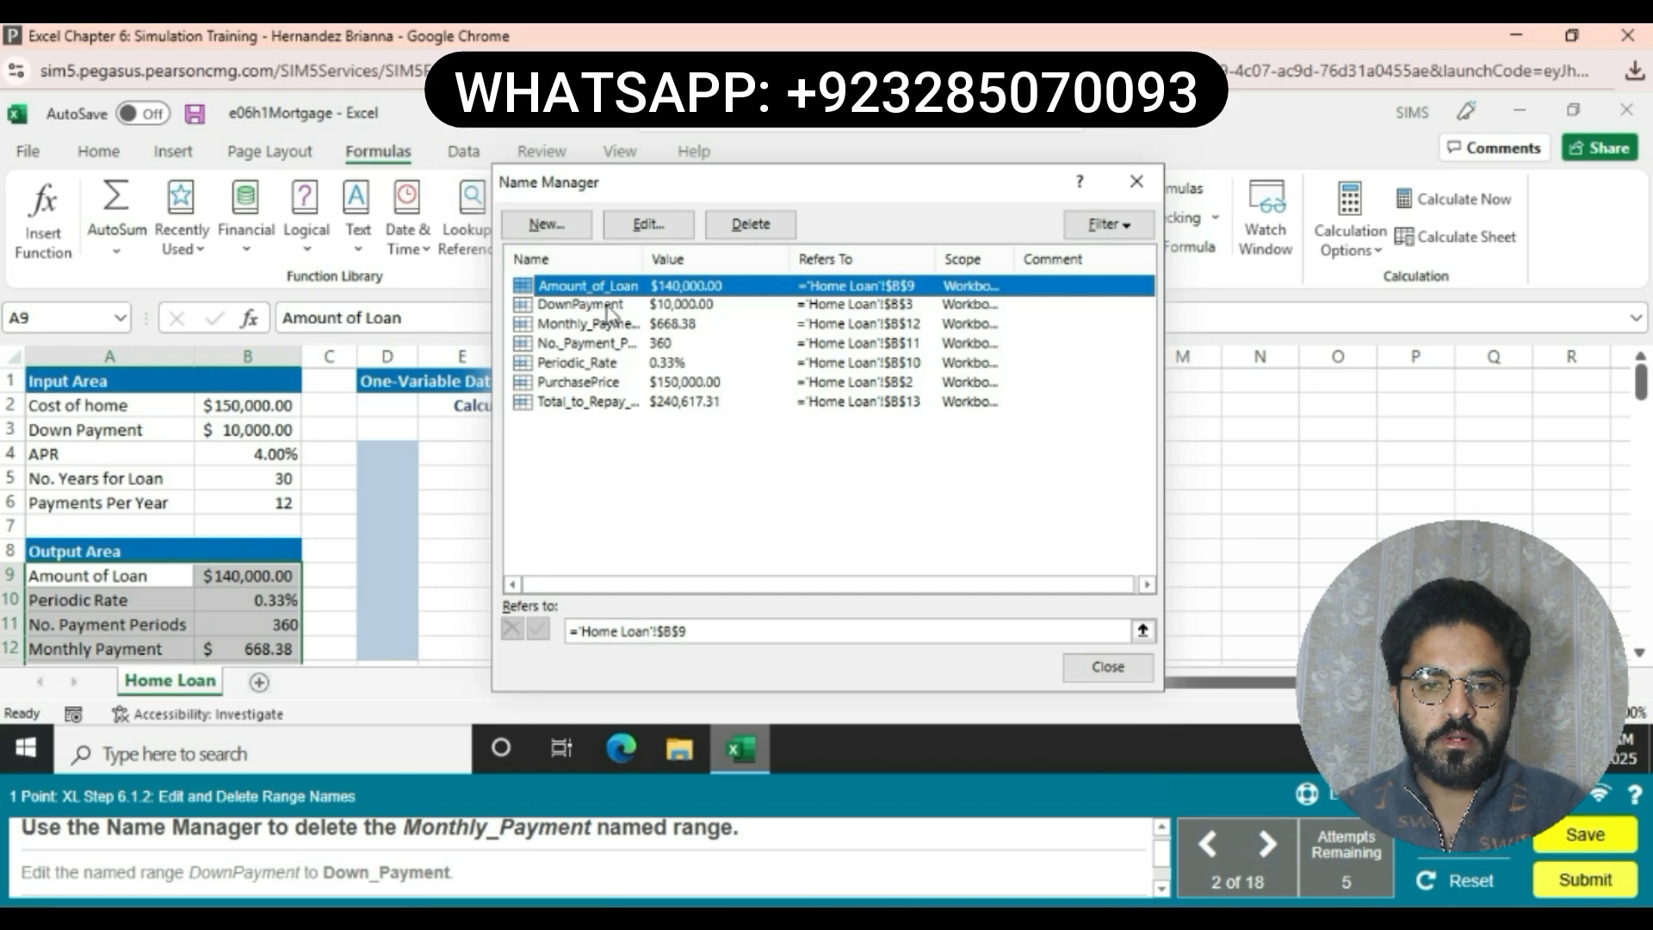
{"action": "left_click", "coordinate": [586, 324]}
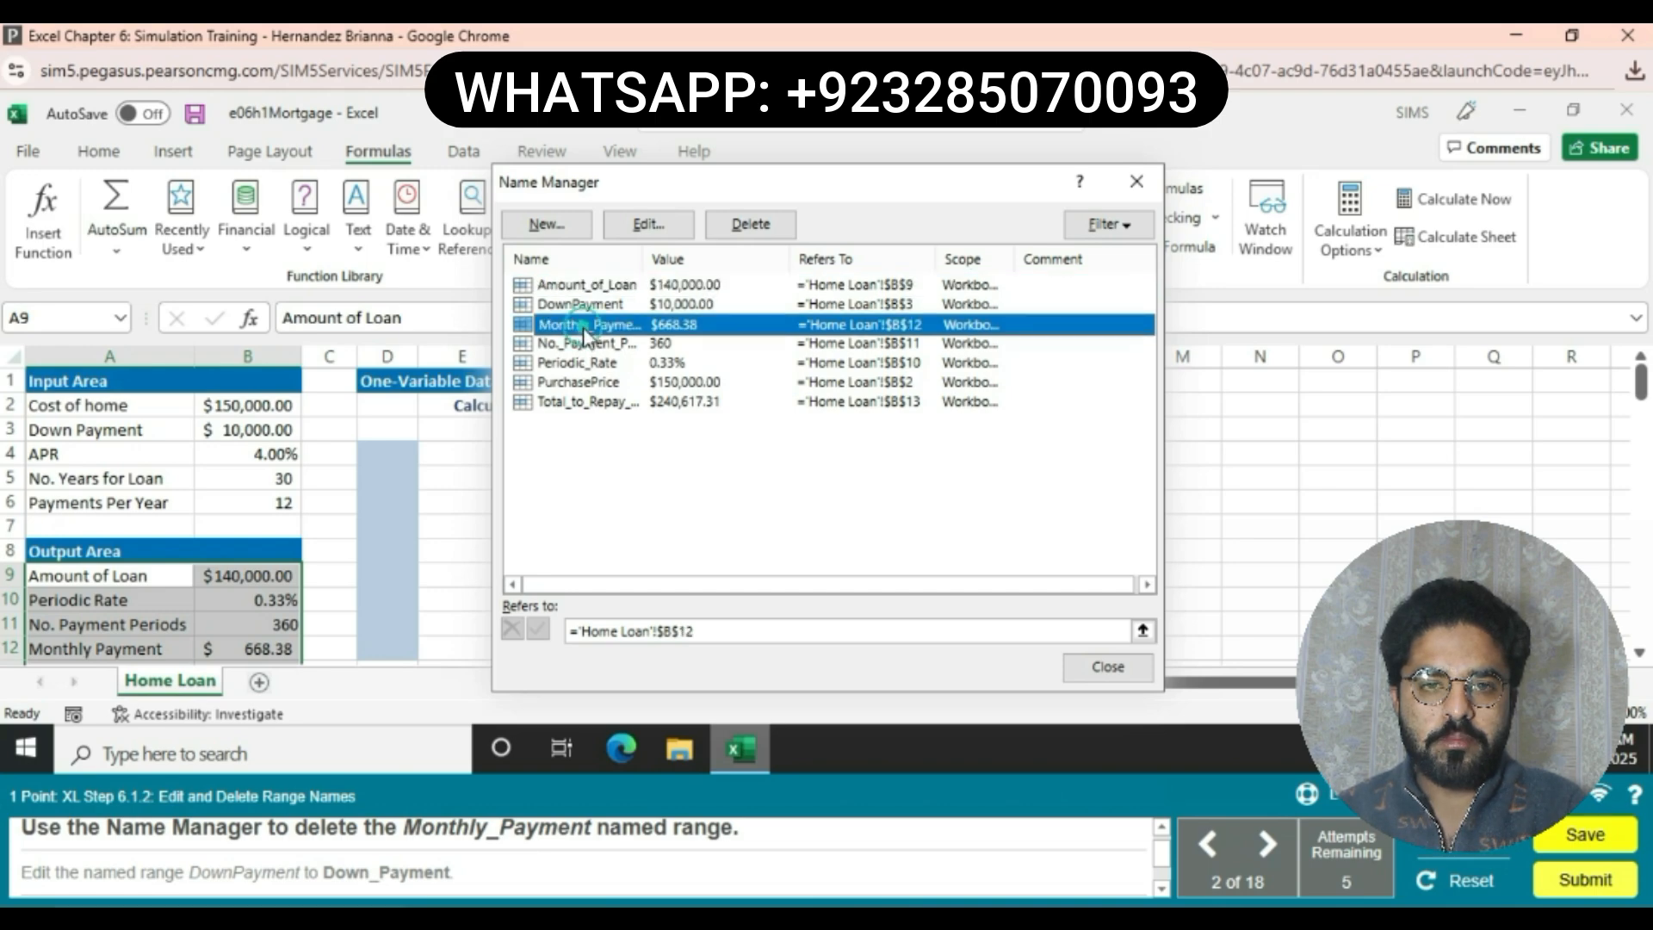
{"action": "left_click", "coordinate": [749, 226]}
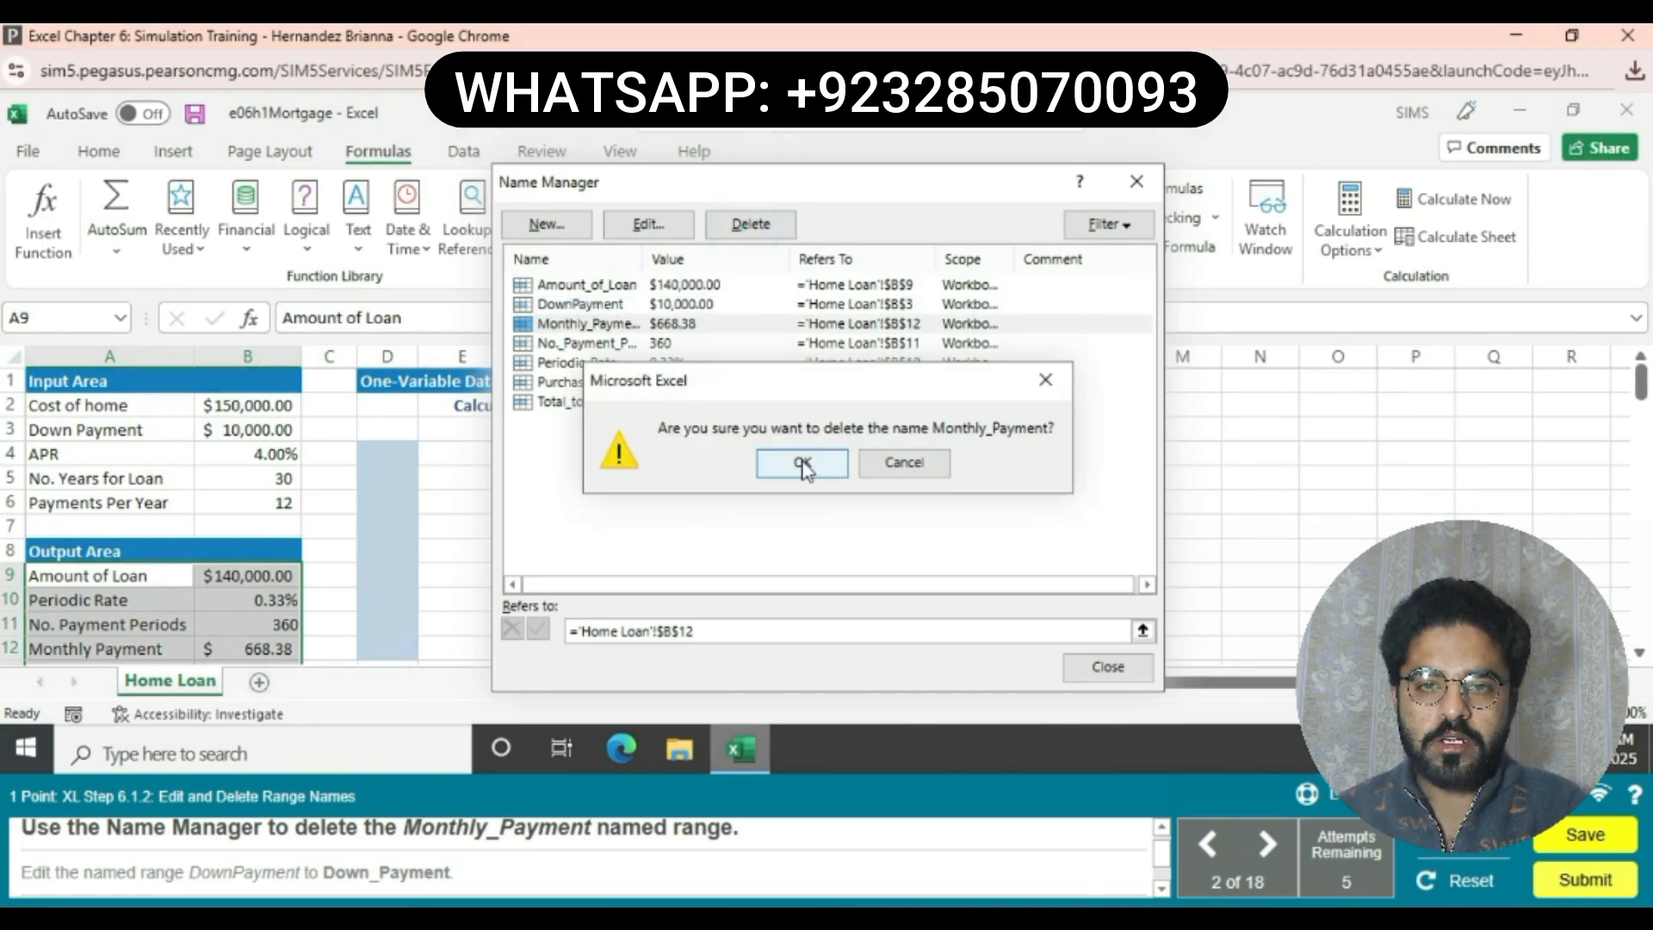
{"action": "left_click", "coordinate": [783, 465]}
{"action": "left_click", "coordinate": [1072, 675]}
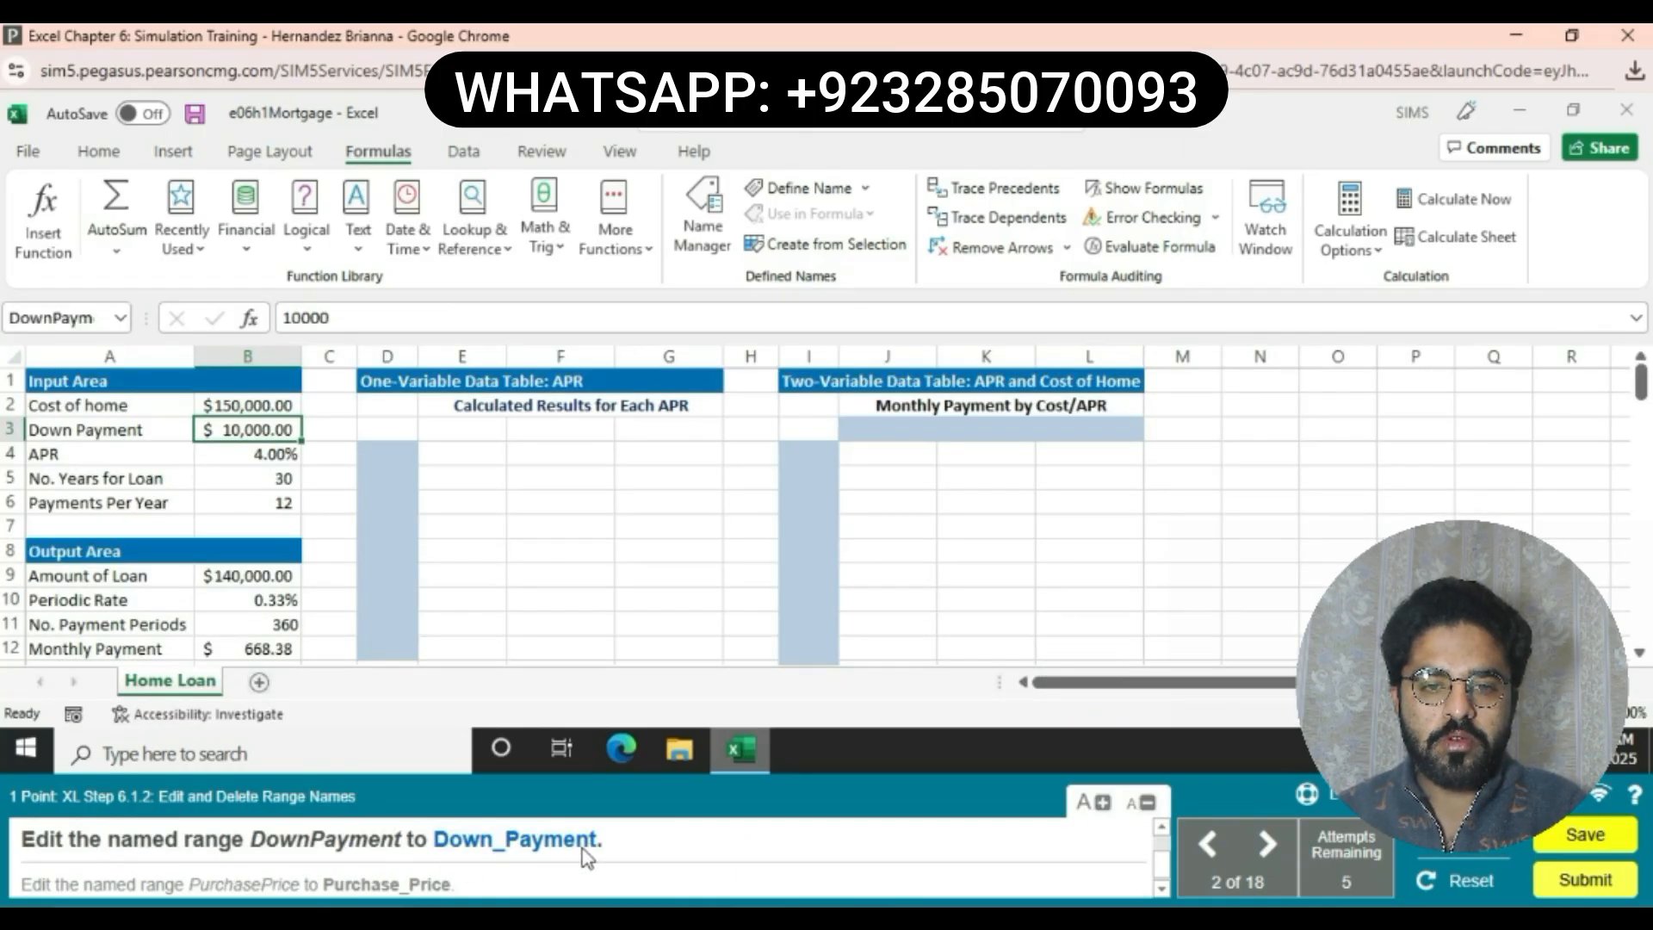
Rename the DownPayment named range to Down_Payment with the Name Manager.
{"action": "left_click", "coordinate": [698, 198]}
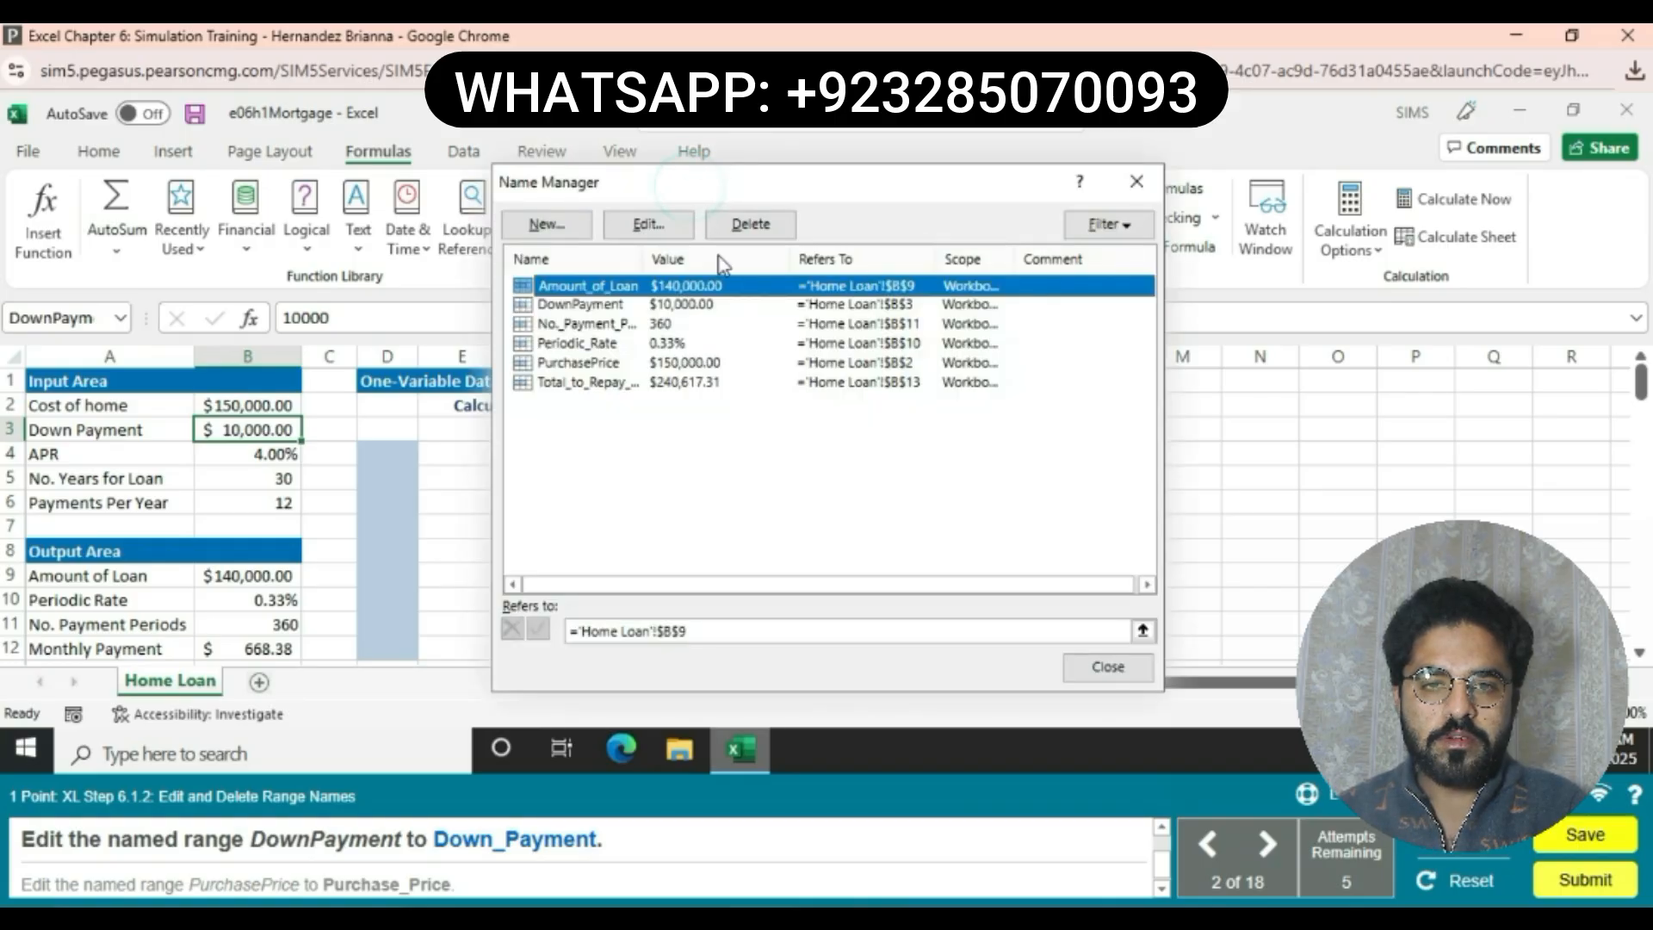
{"action": "left_click", "coordinate": [610, 308]}
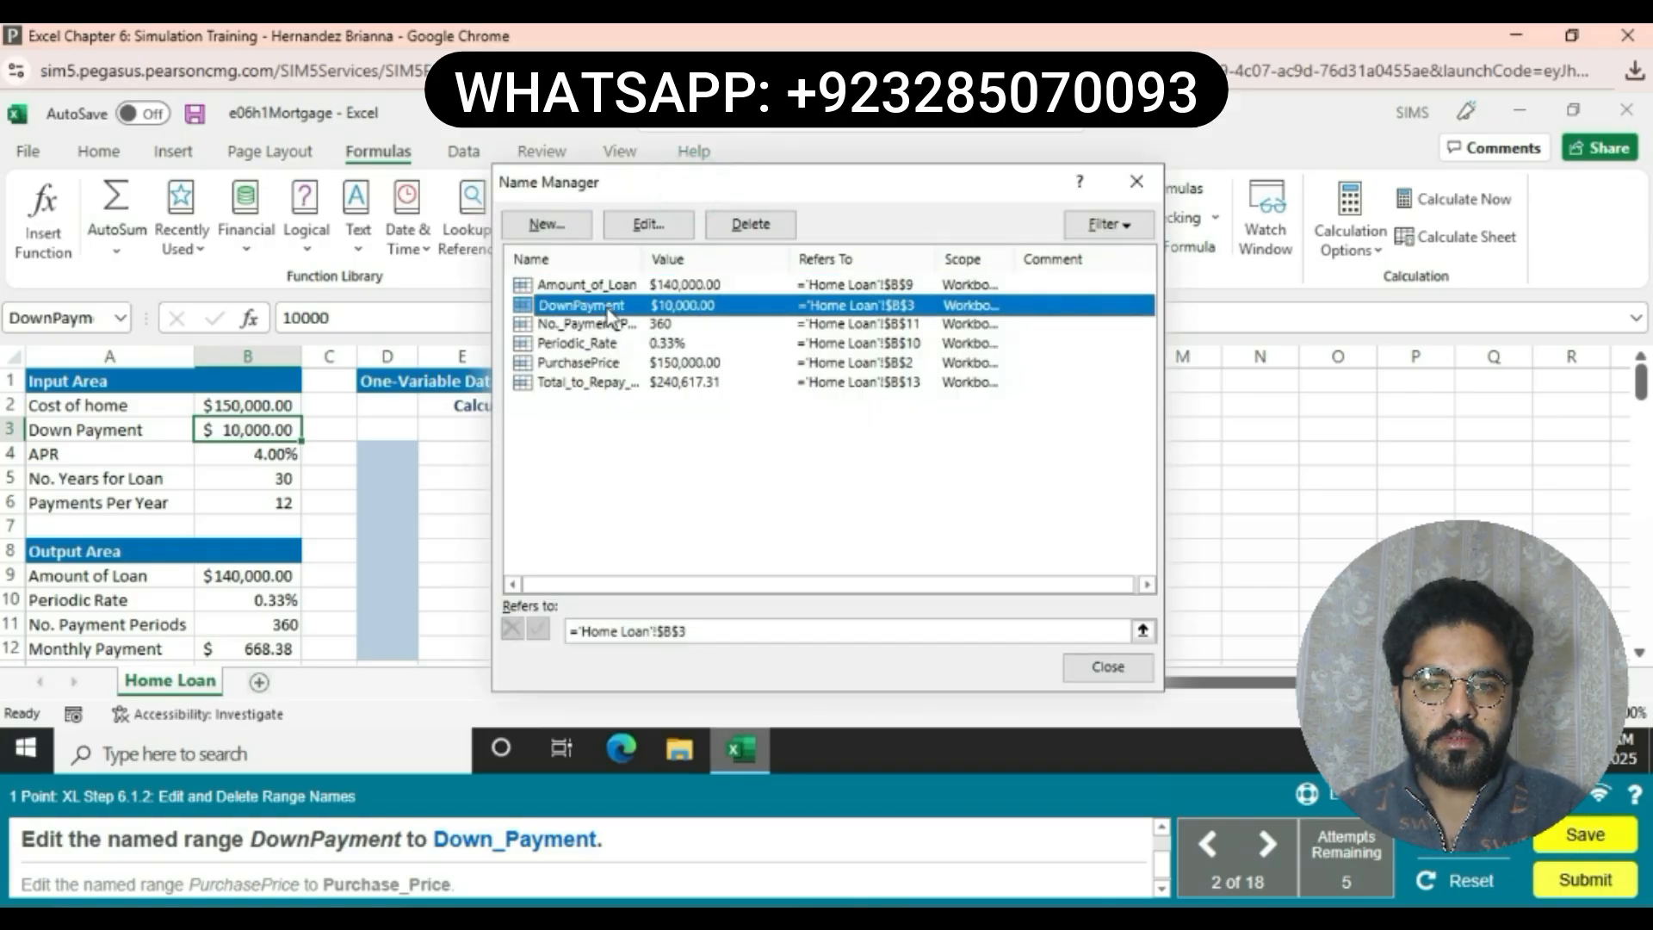
{"action": "left_click", "coordinate": [648, 224]}
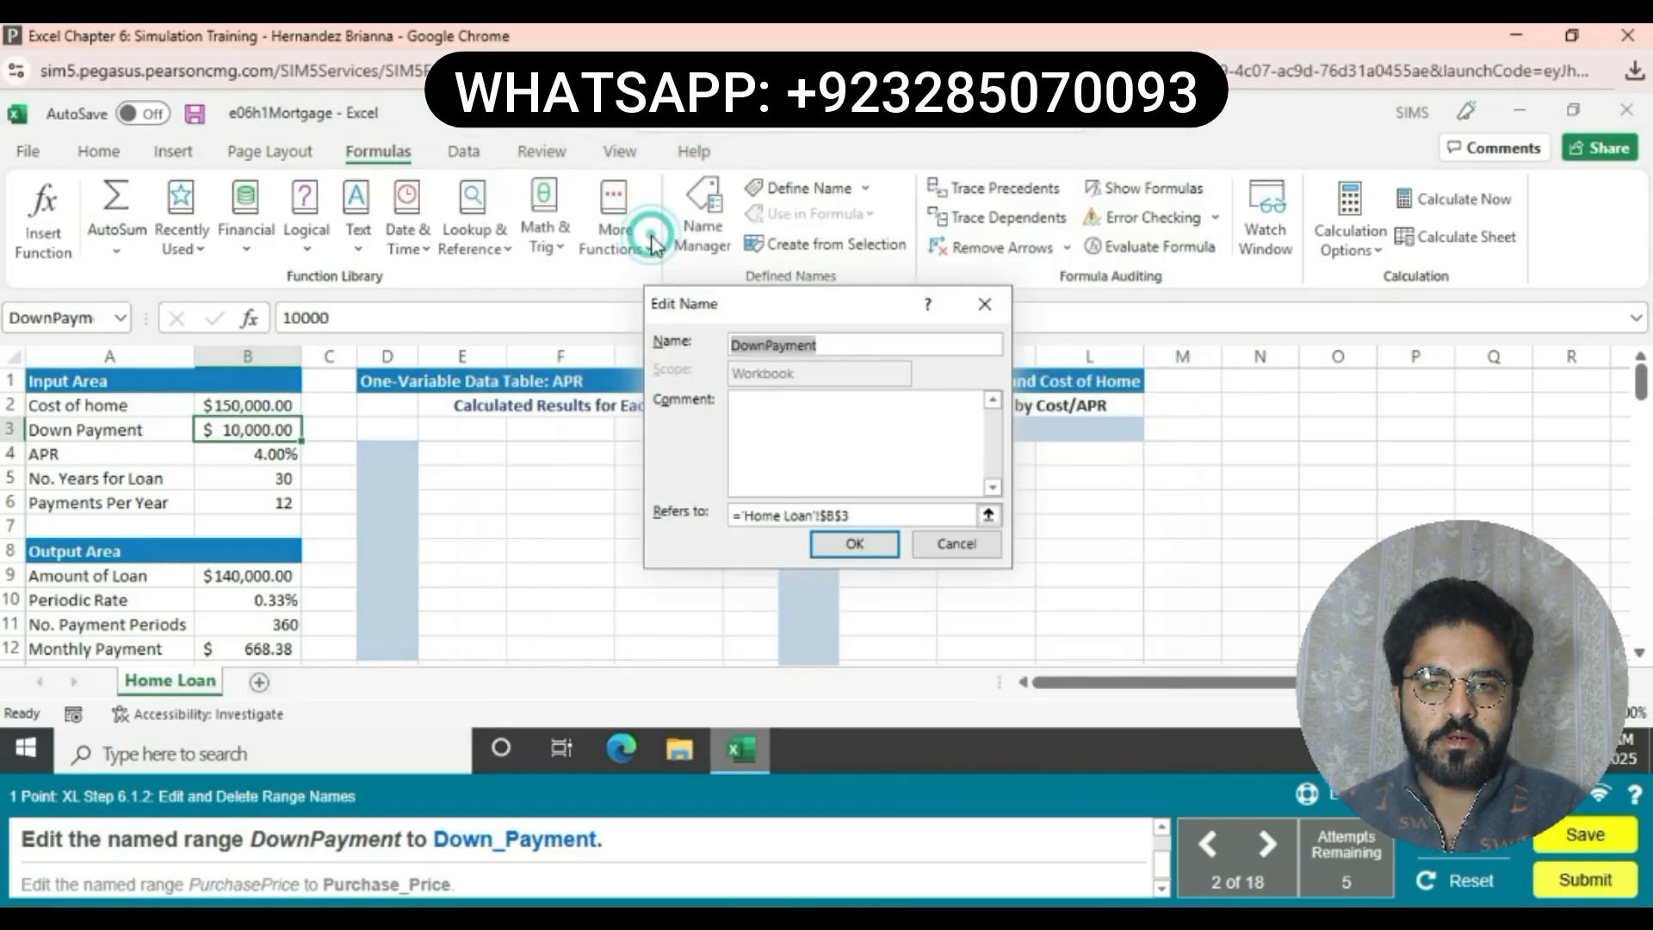
{"action": "left_click", "coordinate": [768, 346]}
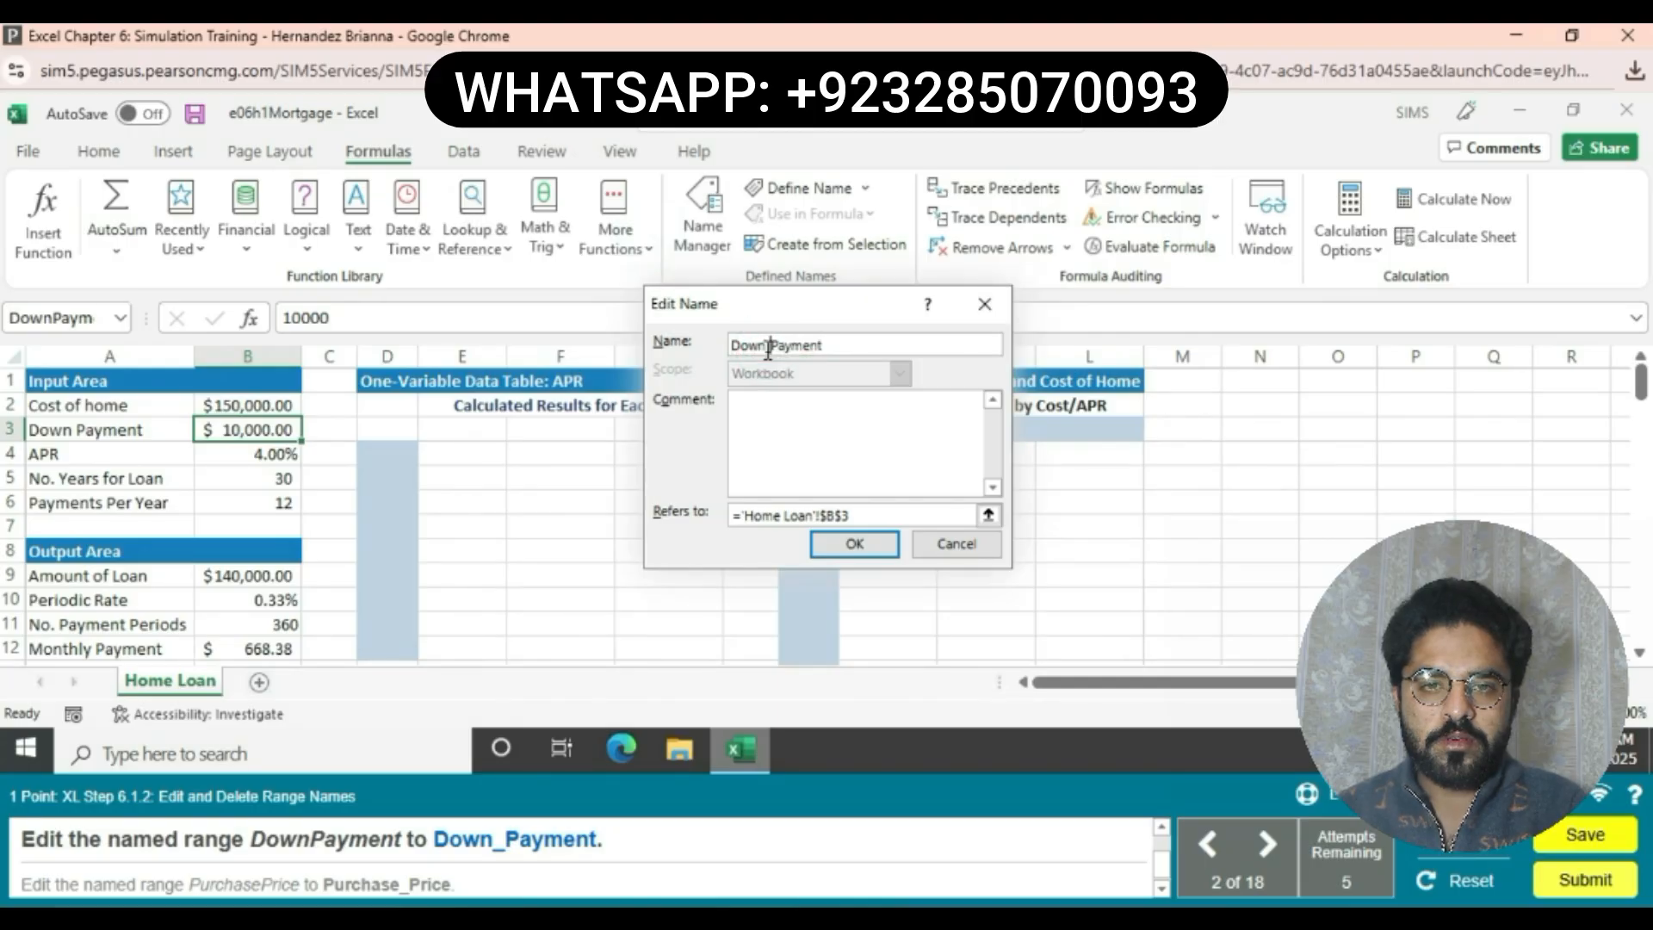
{"action": "type", "text": "_"}
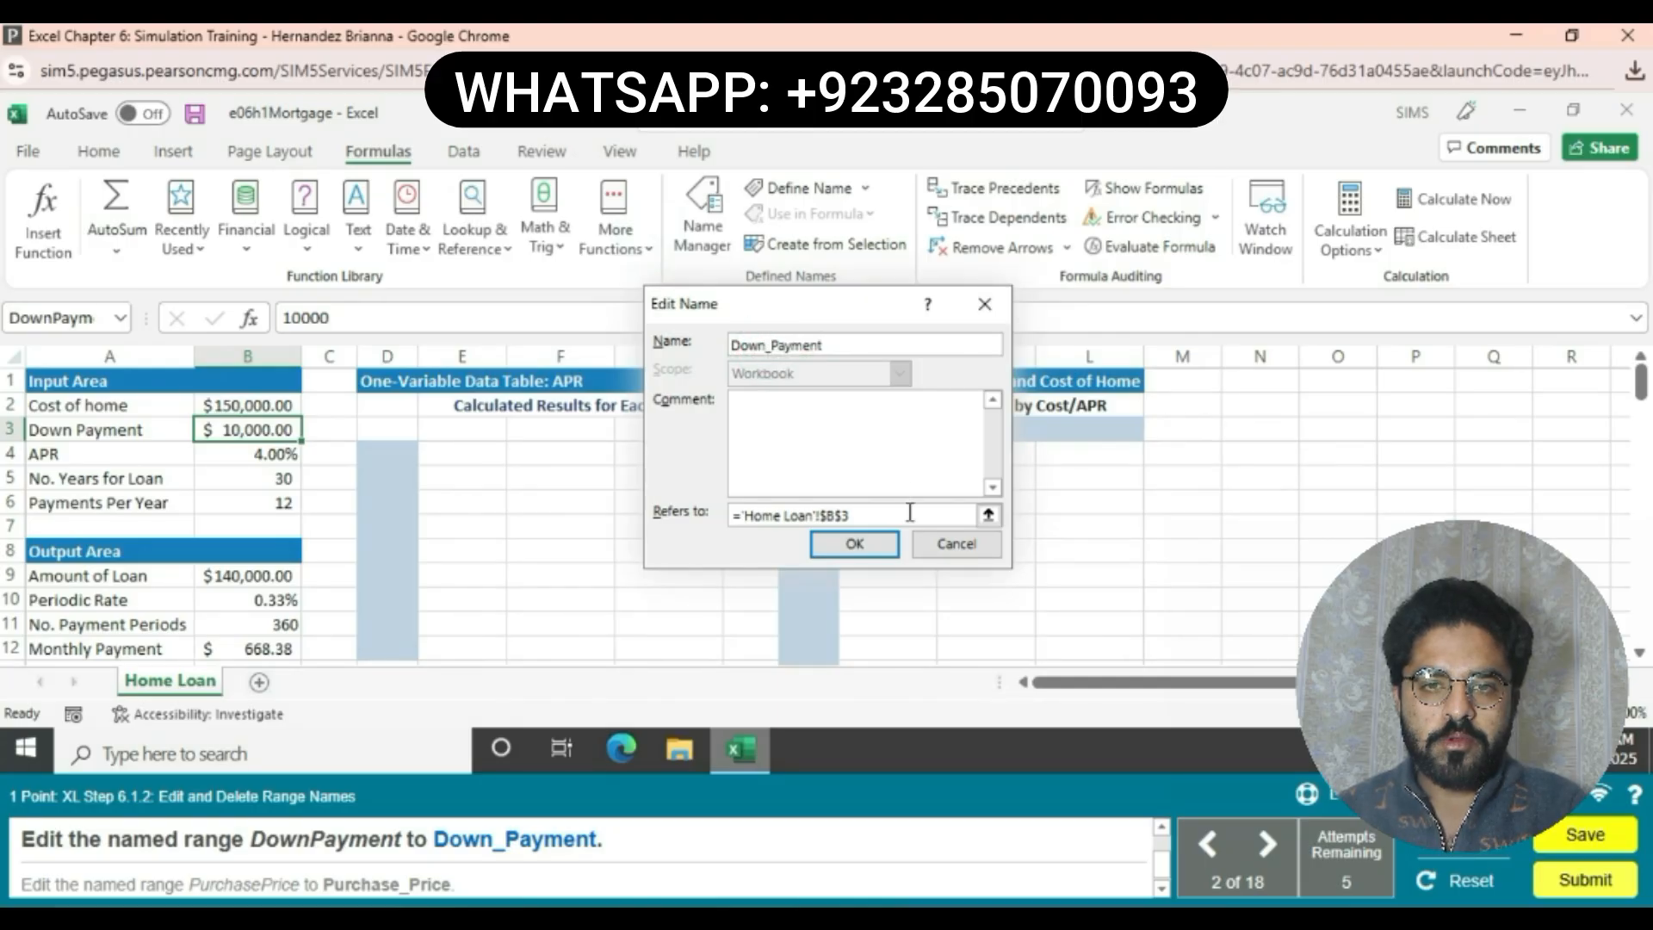
{"action": "left_click", "coordinate": [881, 546]}
{"action": "left_click", "coordinate": [1107, 666]}
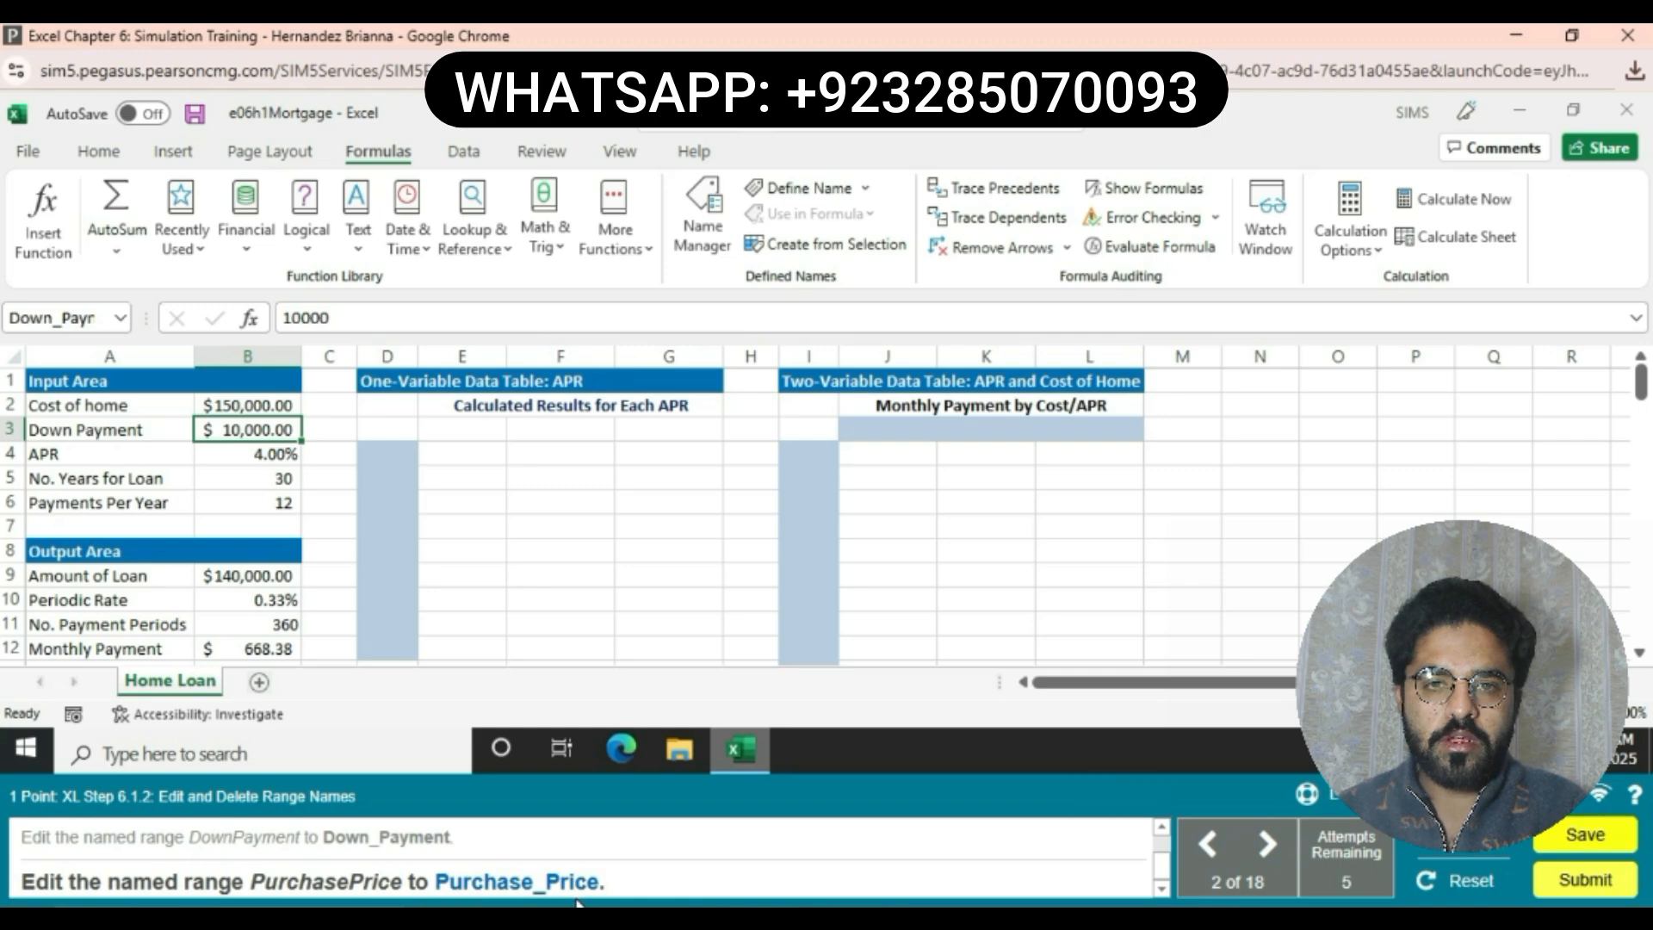
Rename the PurchasePrice named range to Purchase_Price with the Name Manager.
{"action": "left_click", "coordinate": [703, 215]}
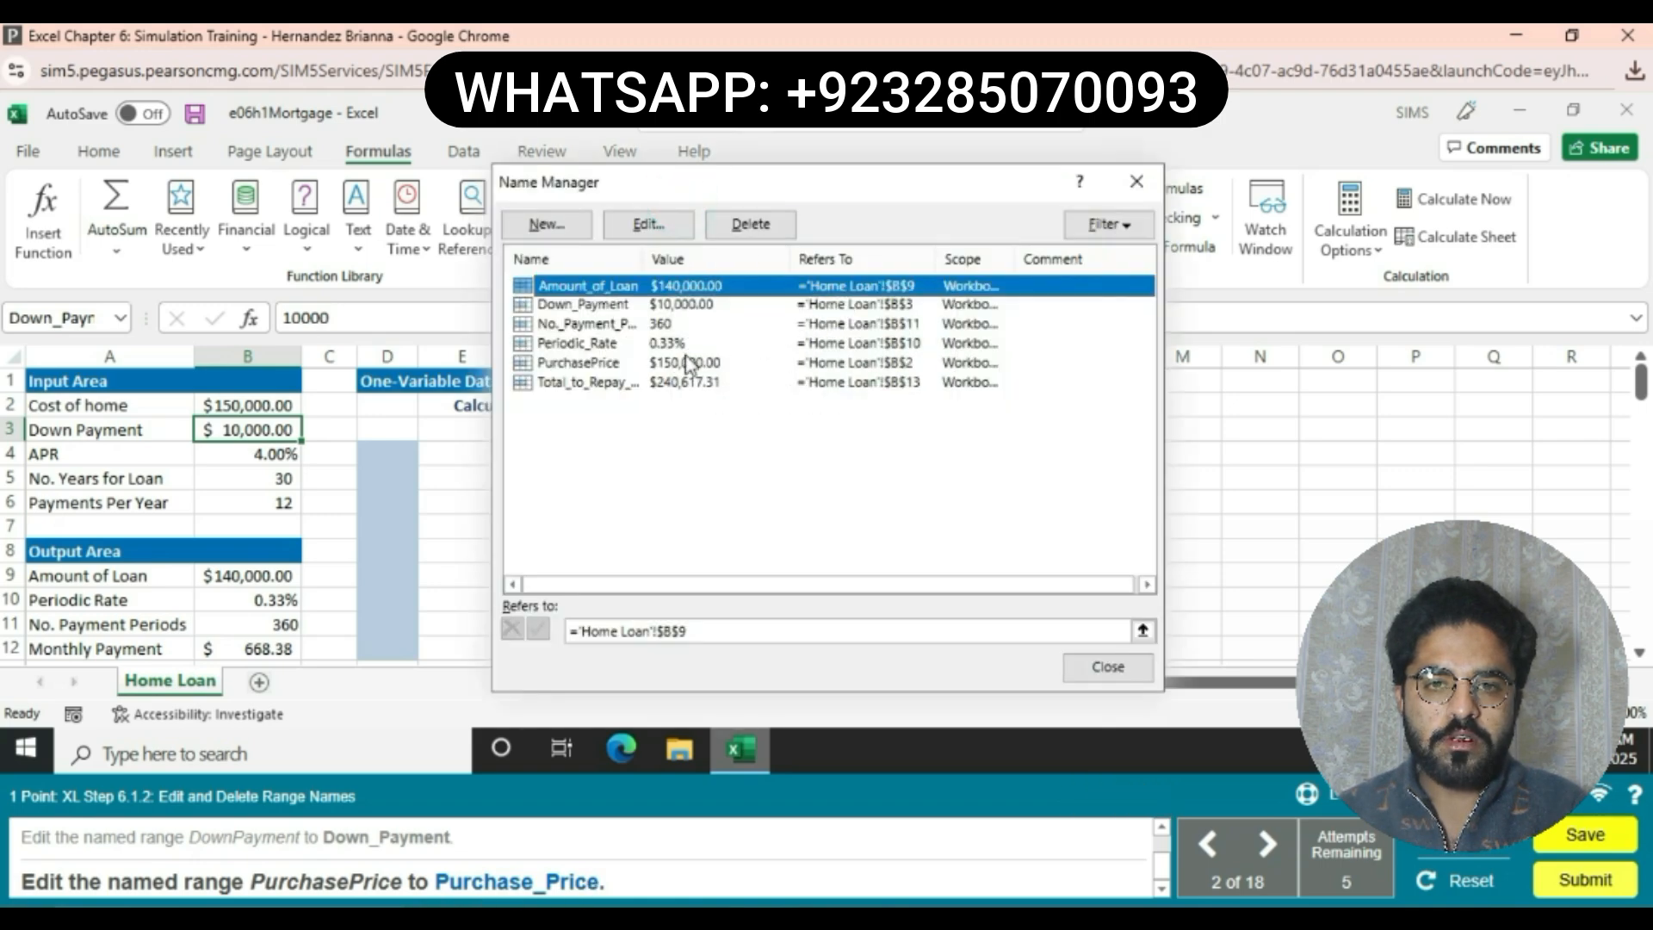
{"action": "left_click", "coordinate": [603, 365]}
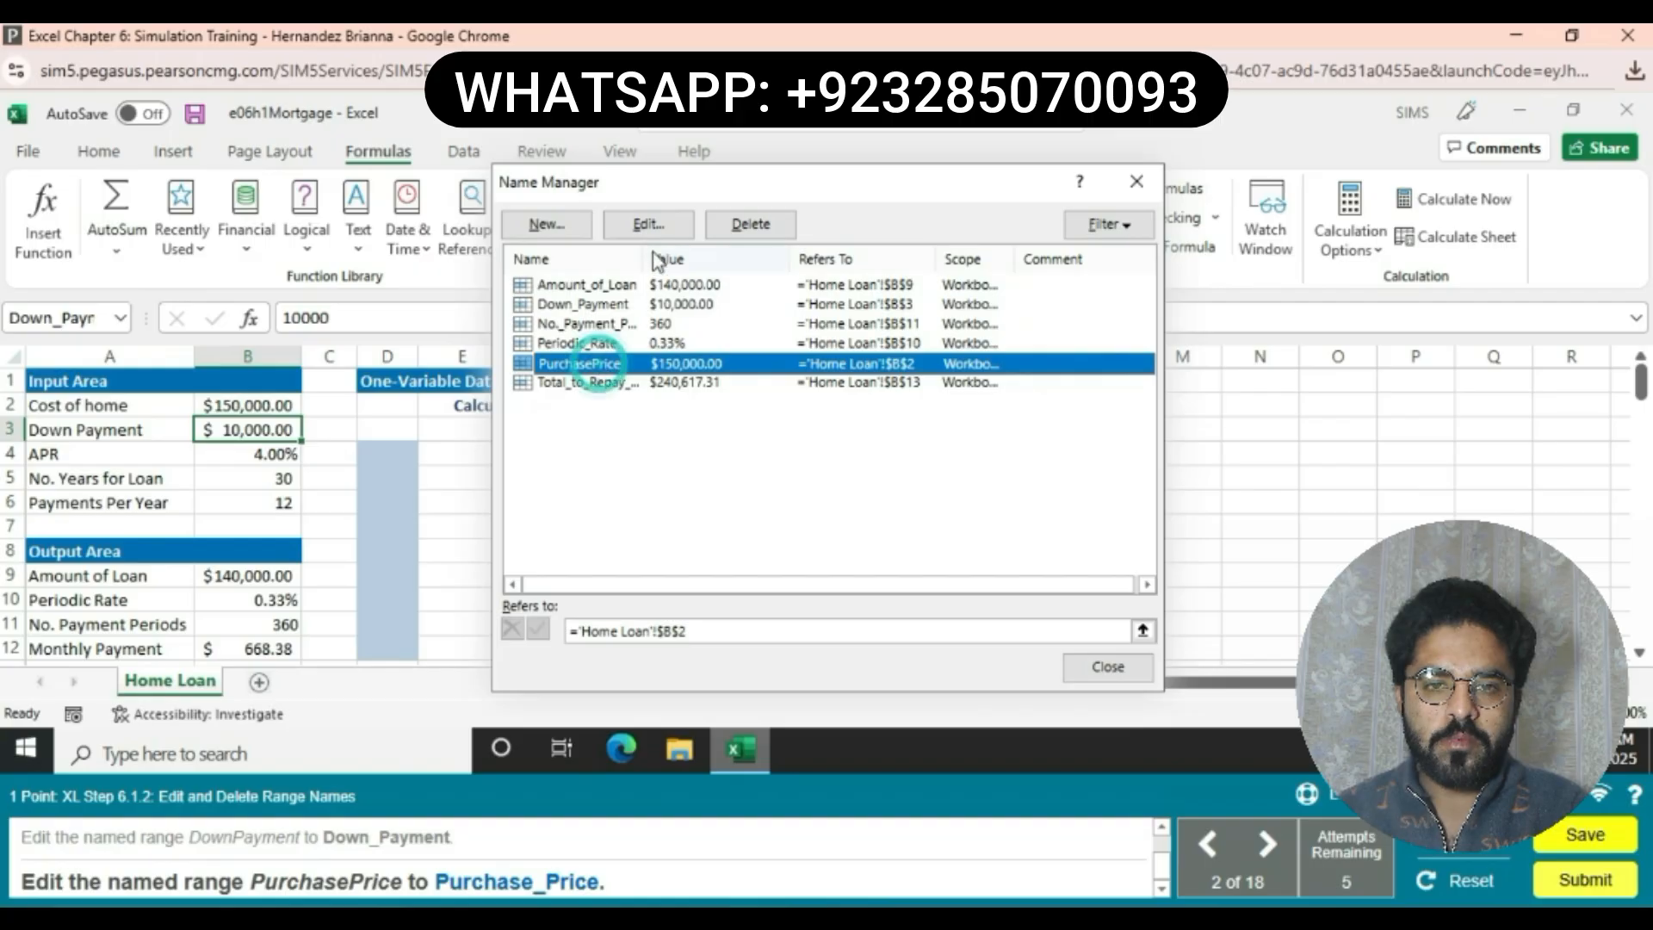
{"action": "left_click", "coordinate": [648, 224]}
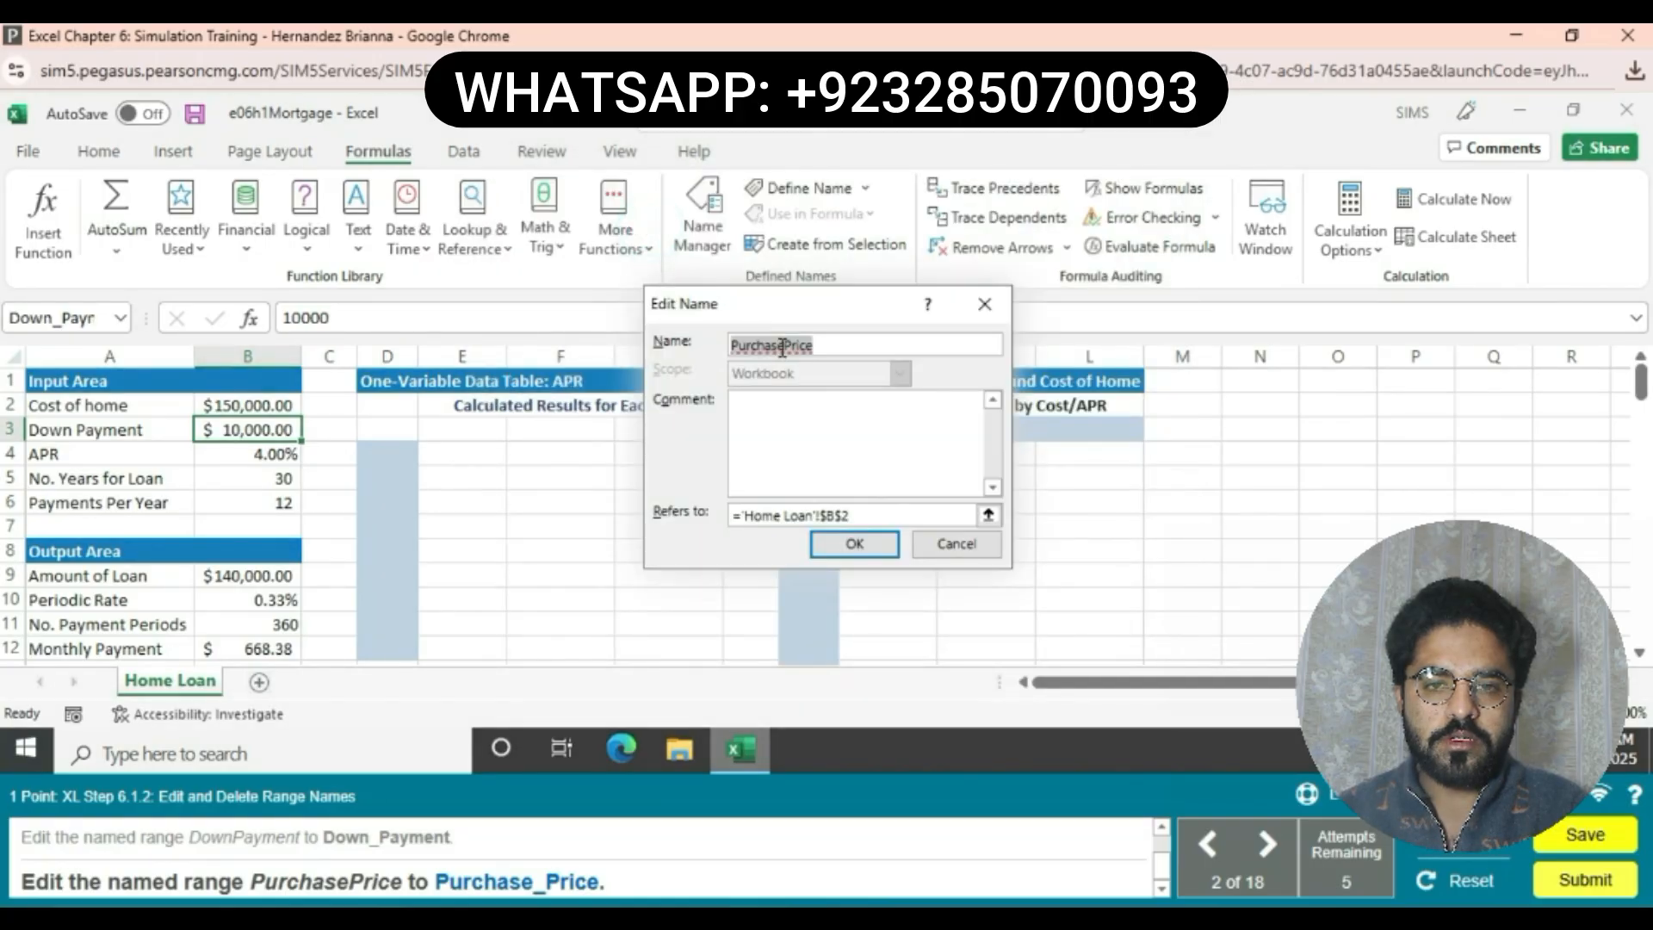
{"action": "left_click", "coordinate": [785, 344]}
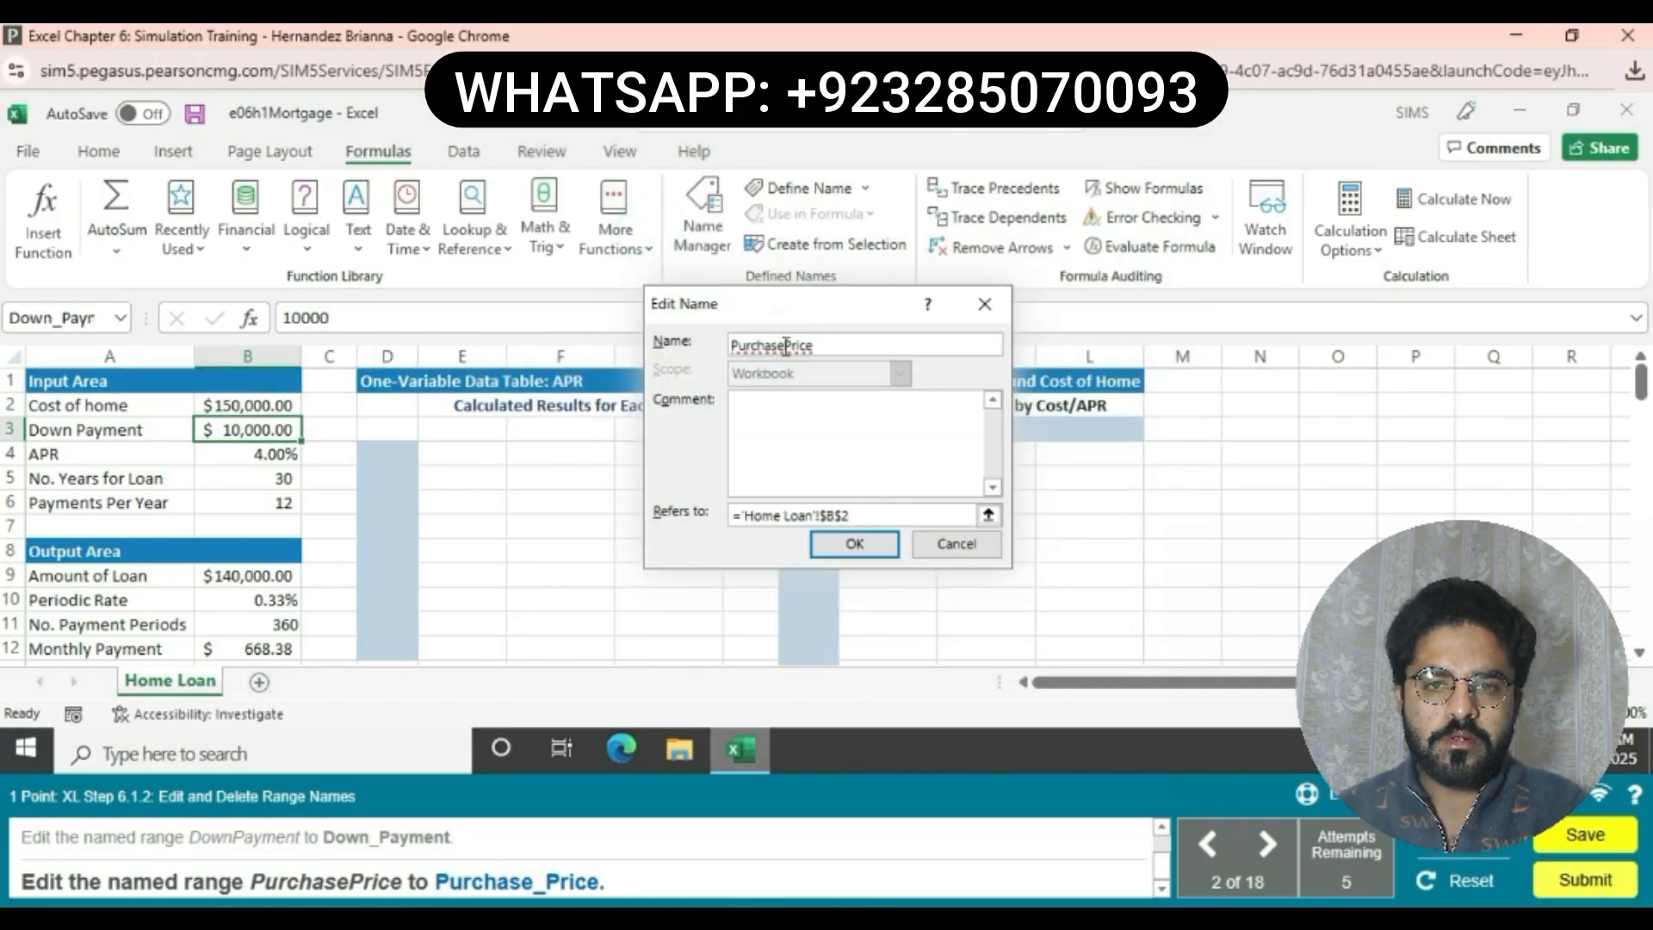
{"action": "type", "text": "_"}
{"action": "left_click", "coordinate": [854, 543]}
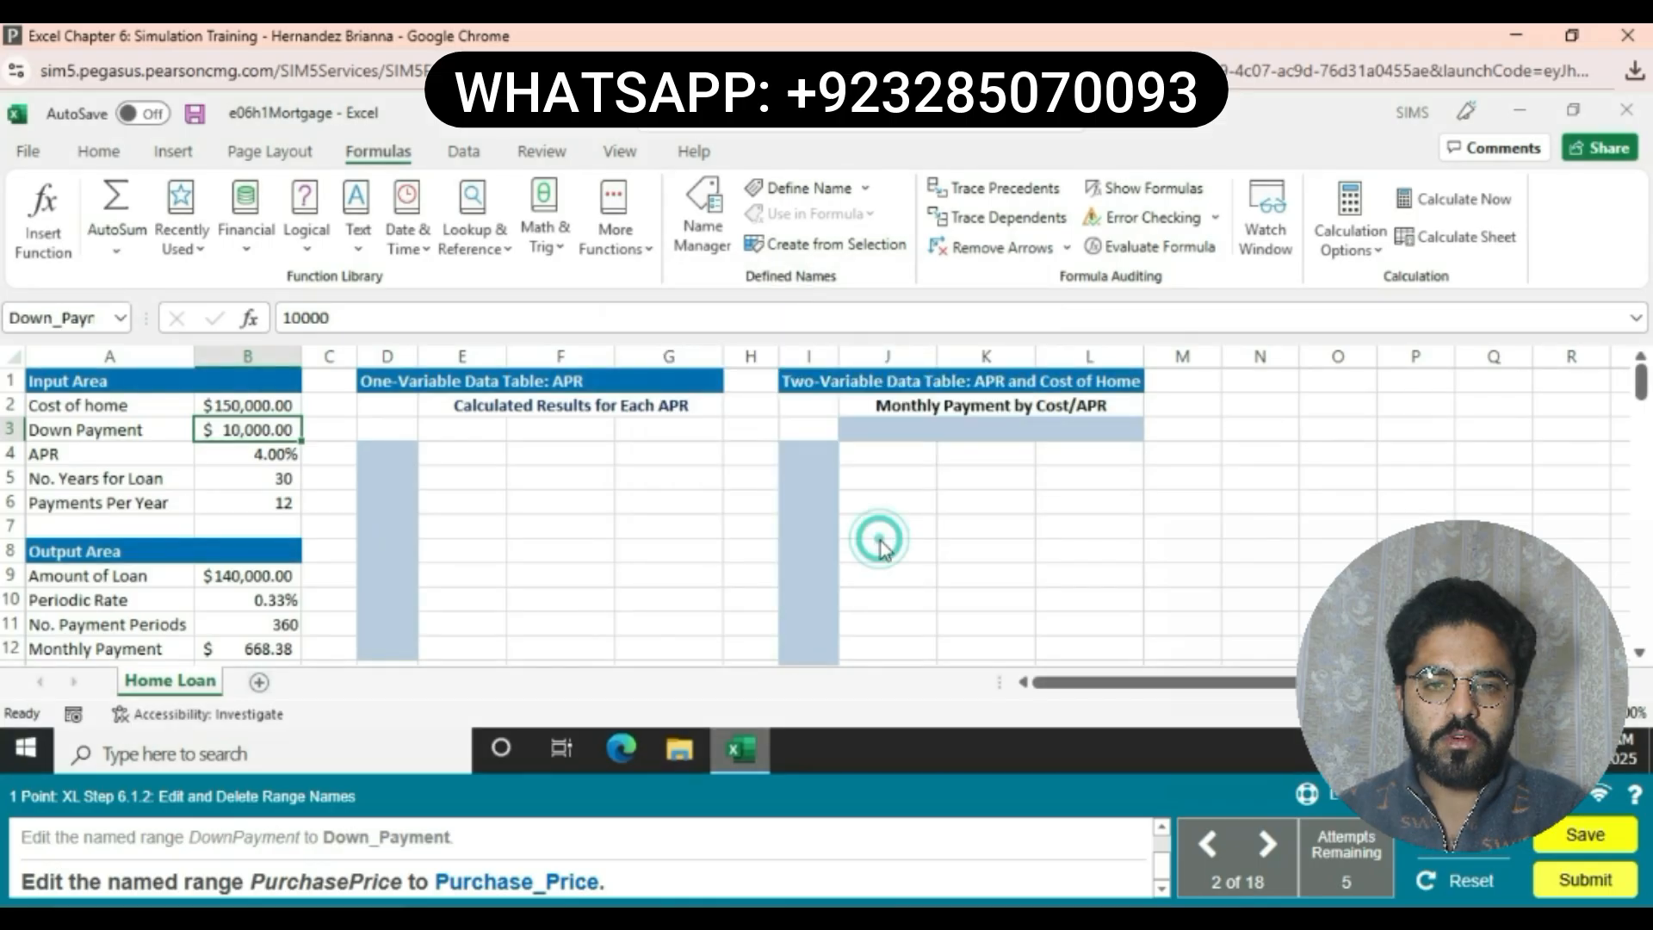
{"action": "left_click", "coordinate": [1102, 667]}
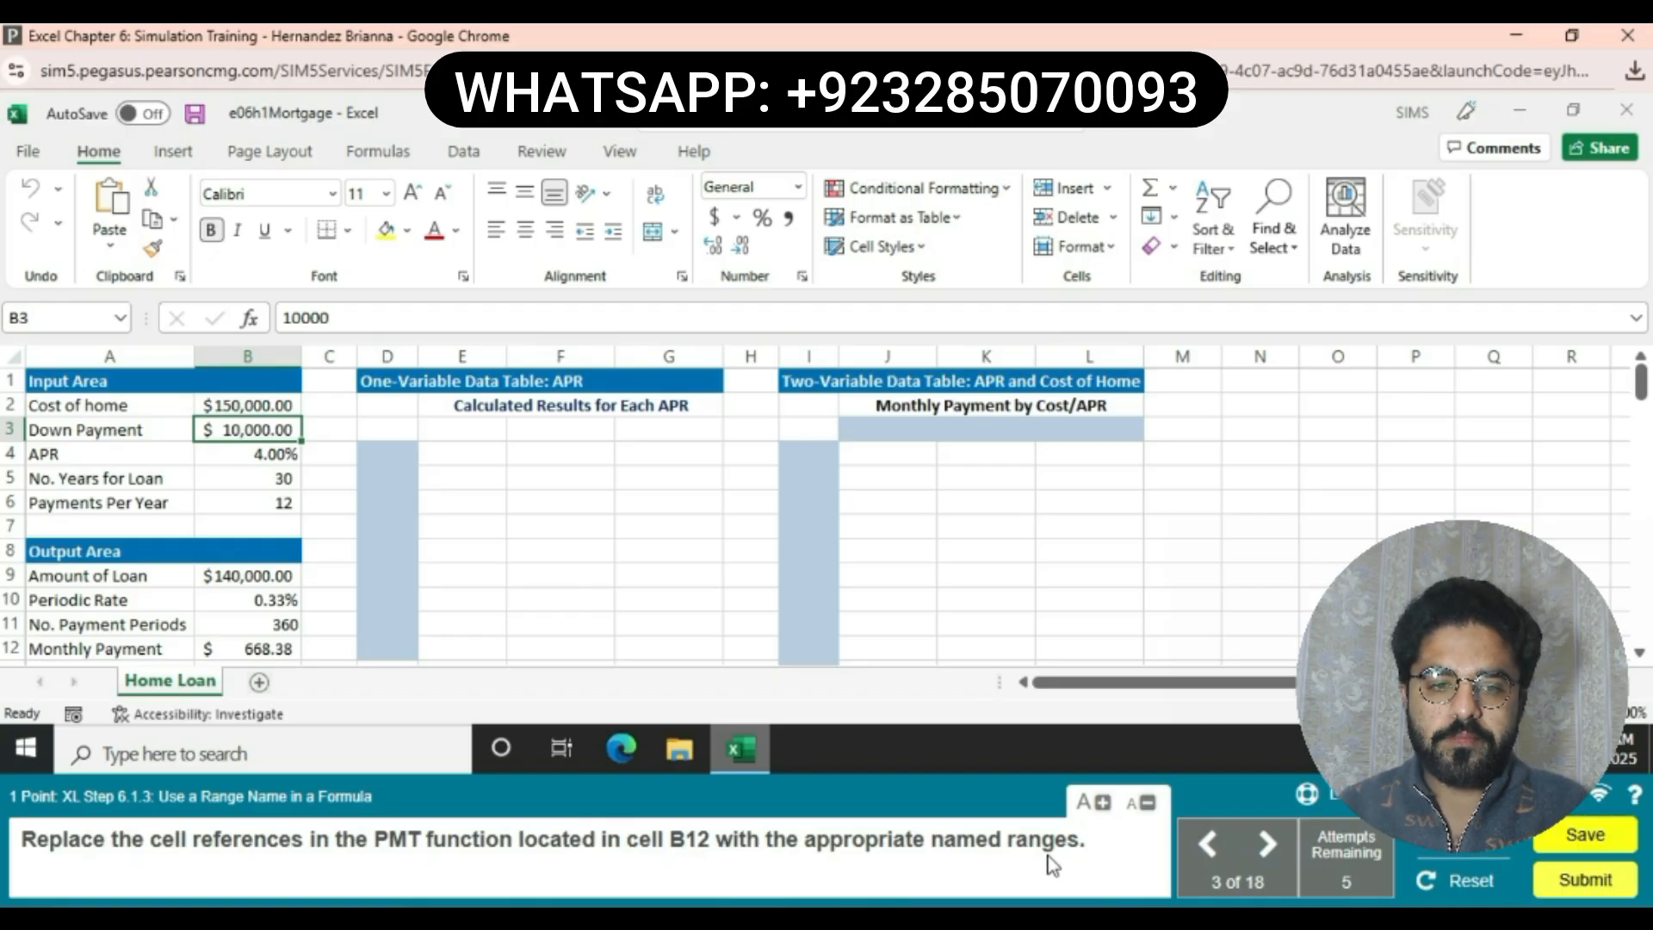
In the PMT function in cell B12, replace the rate and period references with the named ranges Periodic_Rate and No._Payment_Periods.
{"action": "left_click", "coordinate": [237, 648]}
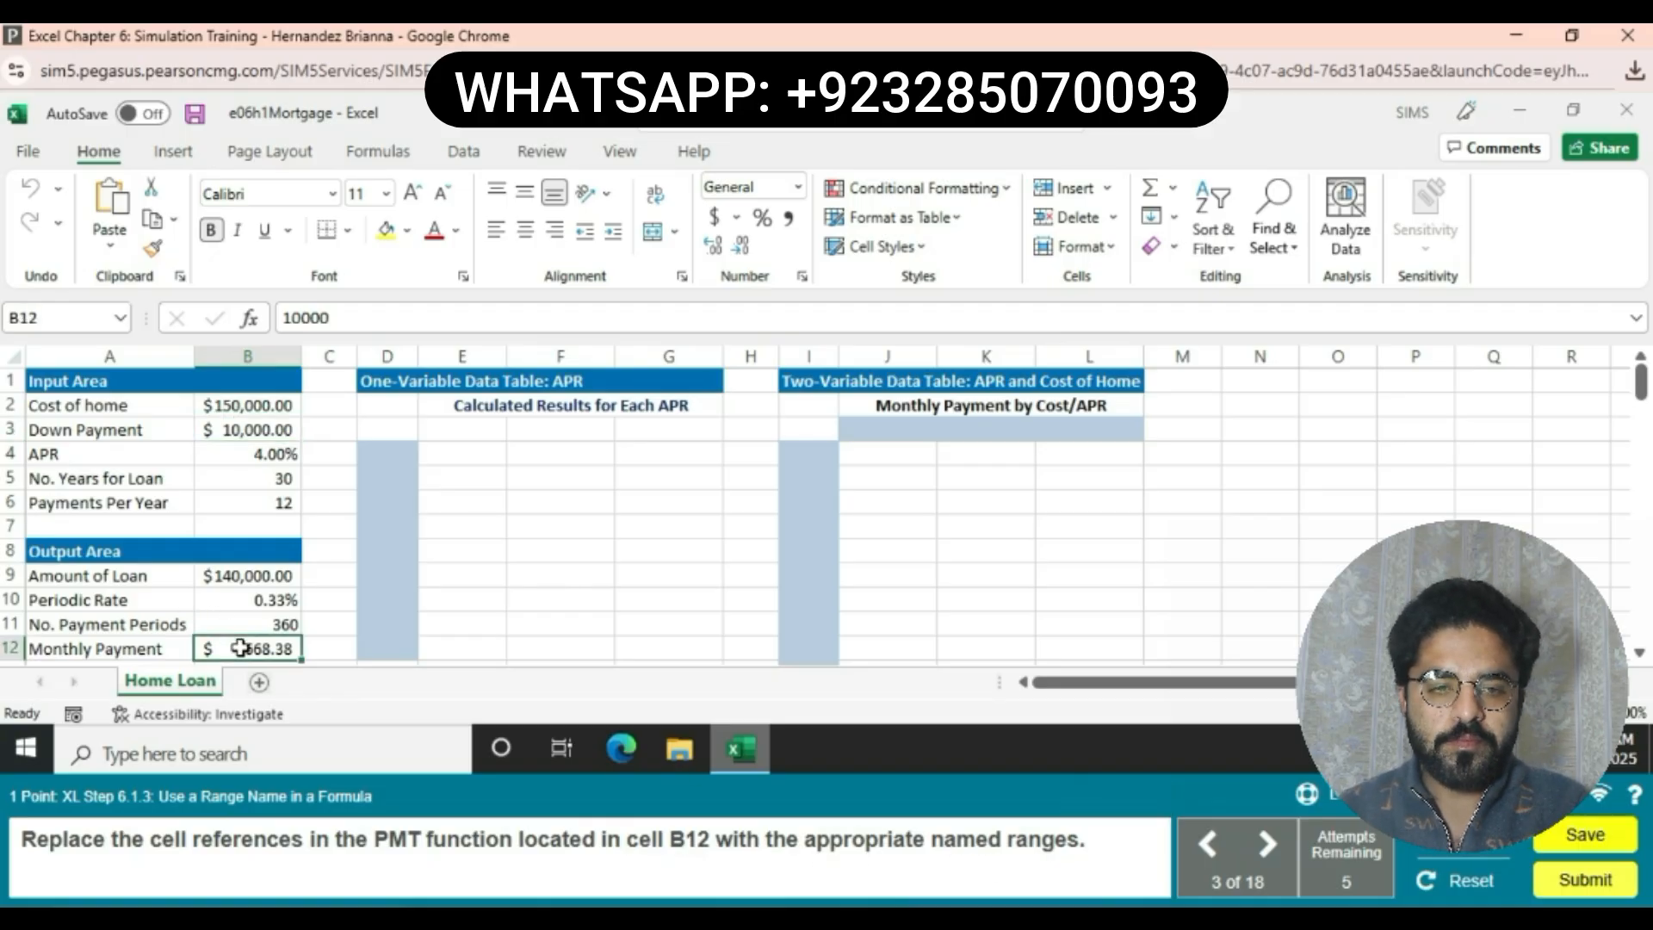
{"action": "double_click", "coordinate": [345, 318]}
{"action": "type", "text": "B"}
{"action": "key", "text": "BackSpace"}
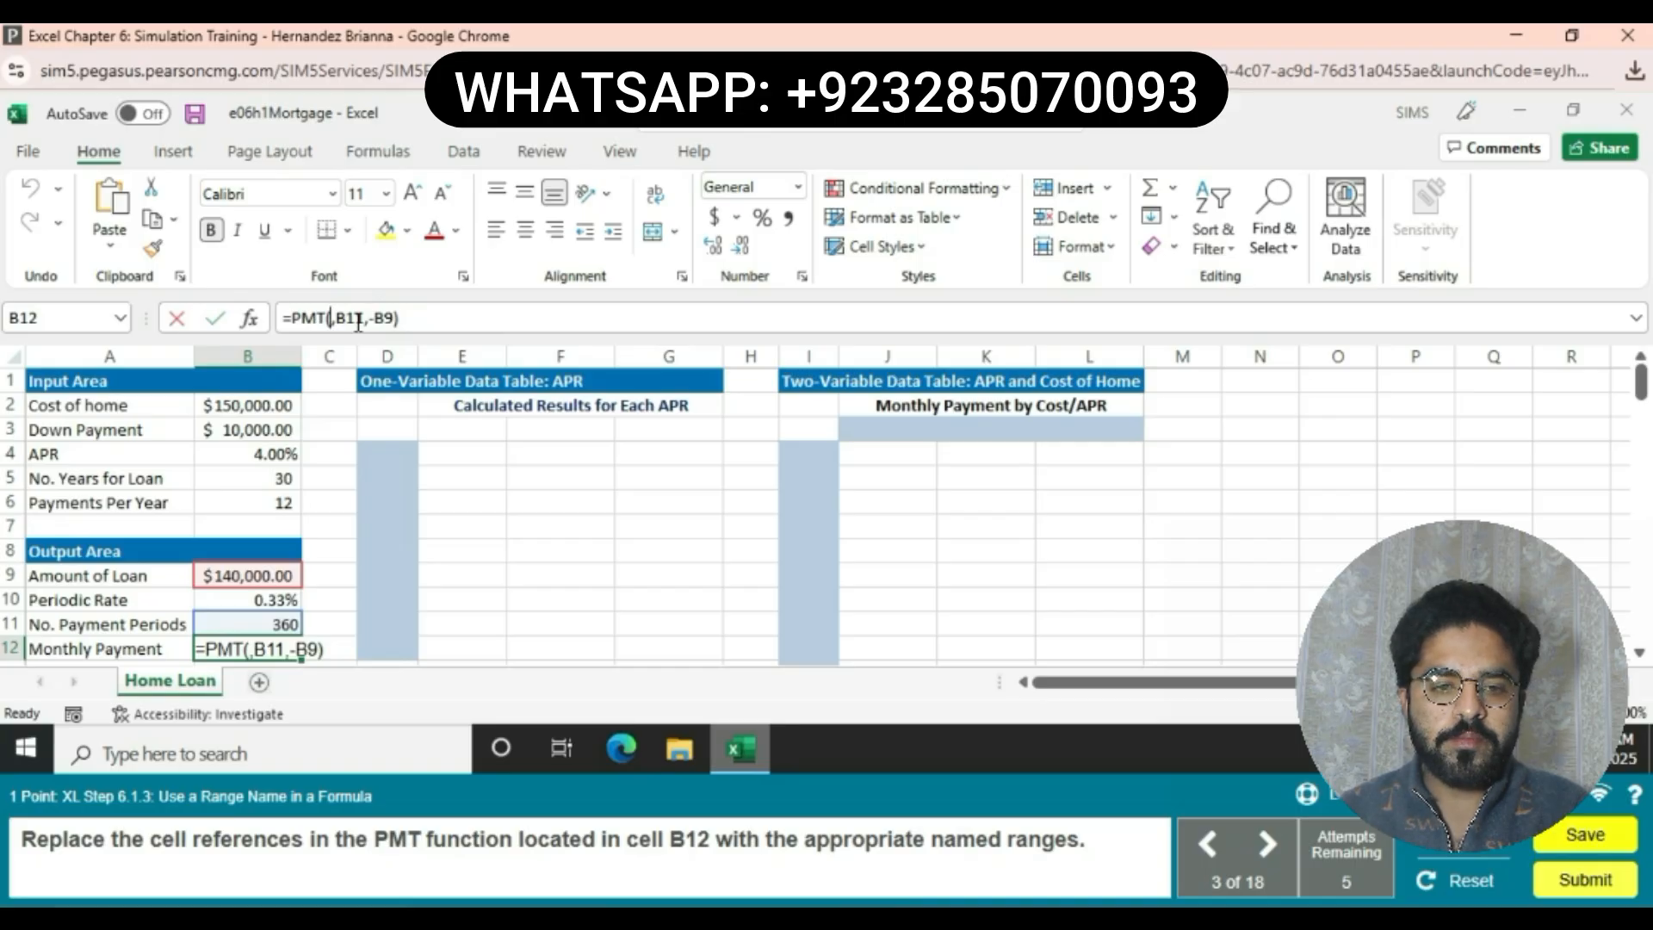
{"action": "left_click", "coordinate": [238, 600]}
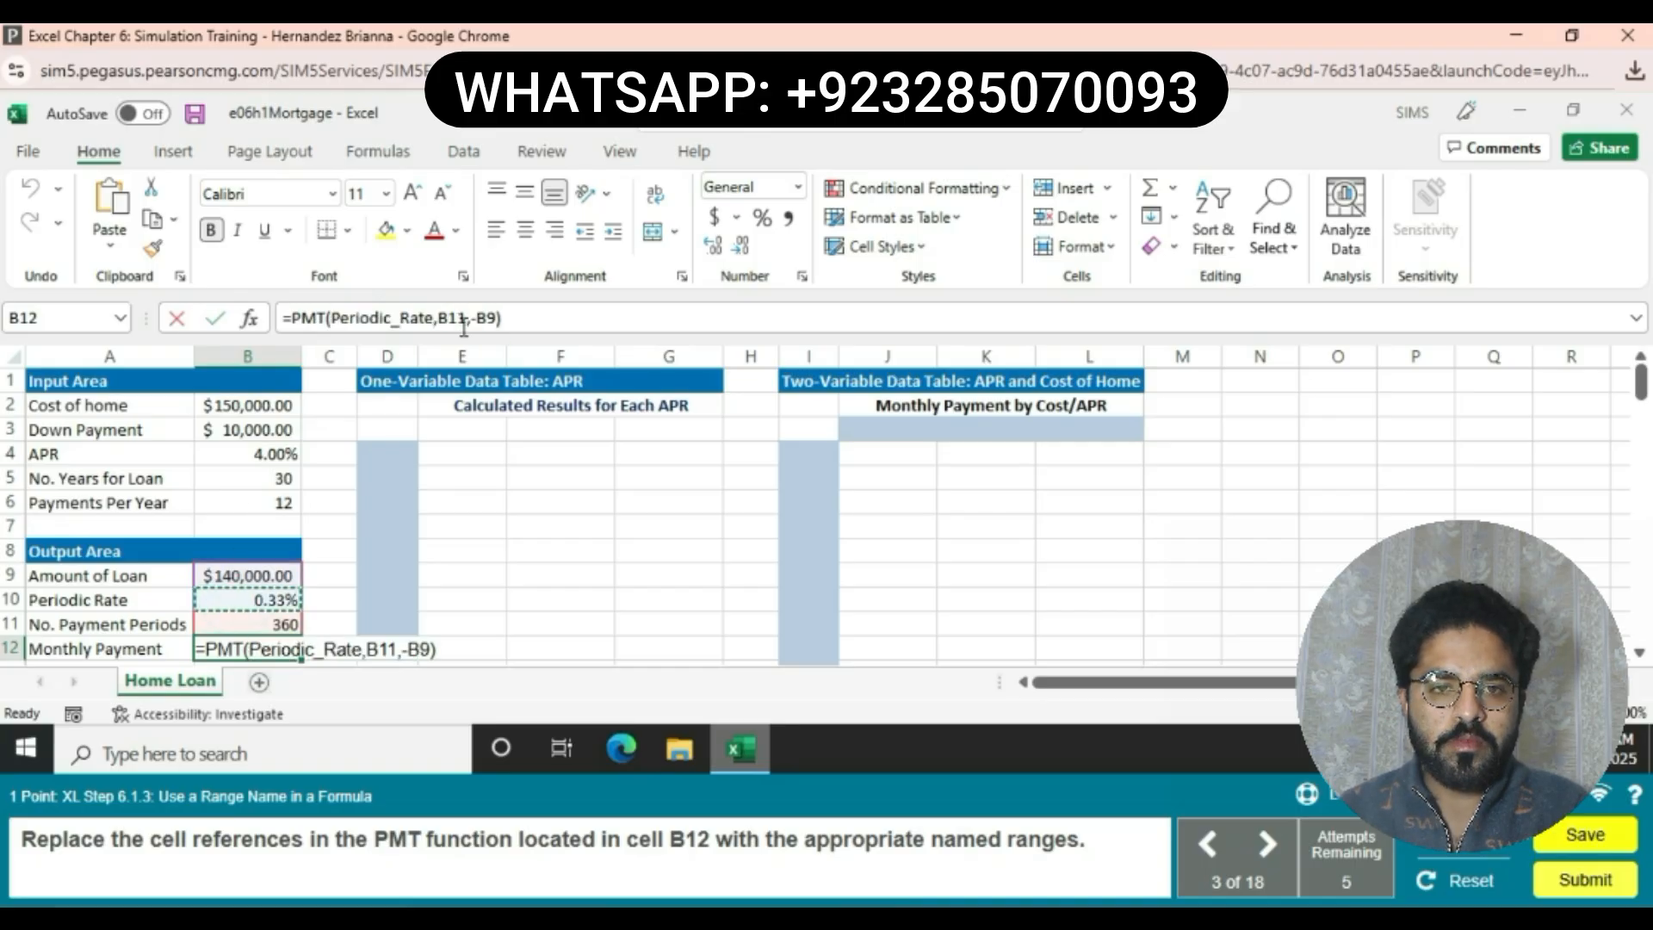
{"action": "double_click", "coordinate": [456, 318]}
{"action": "key", "text": "BackSpace"}
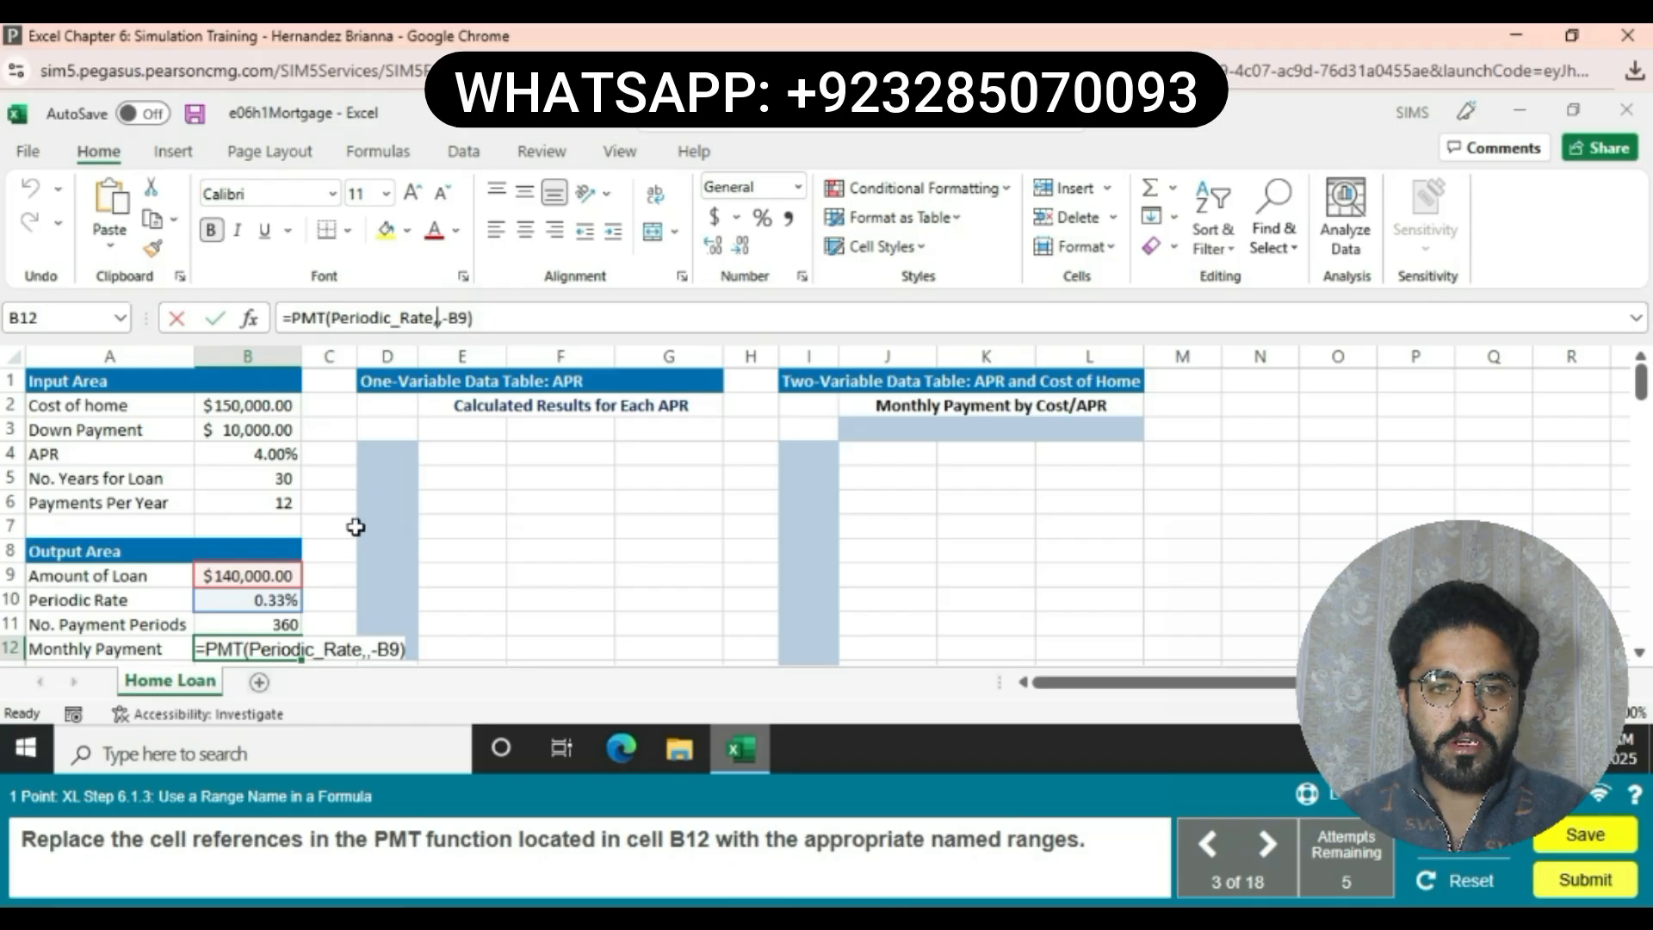
{"action": "left_click", "coordinate": [277, 622]}
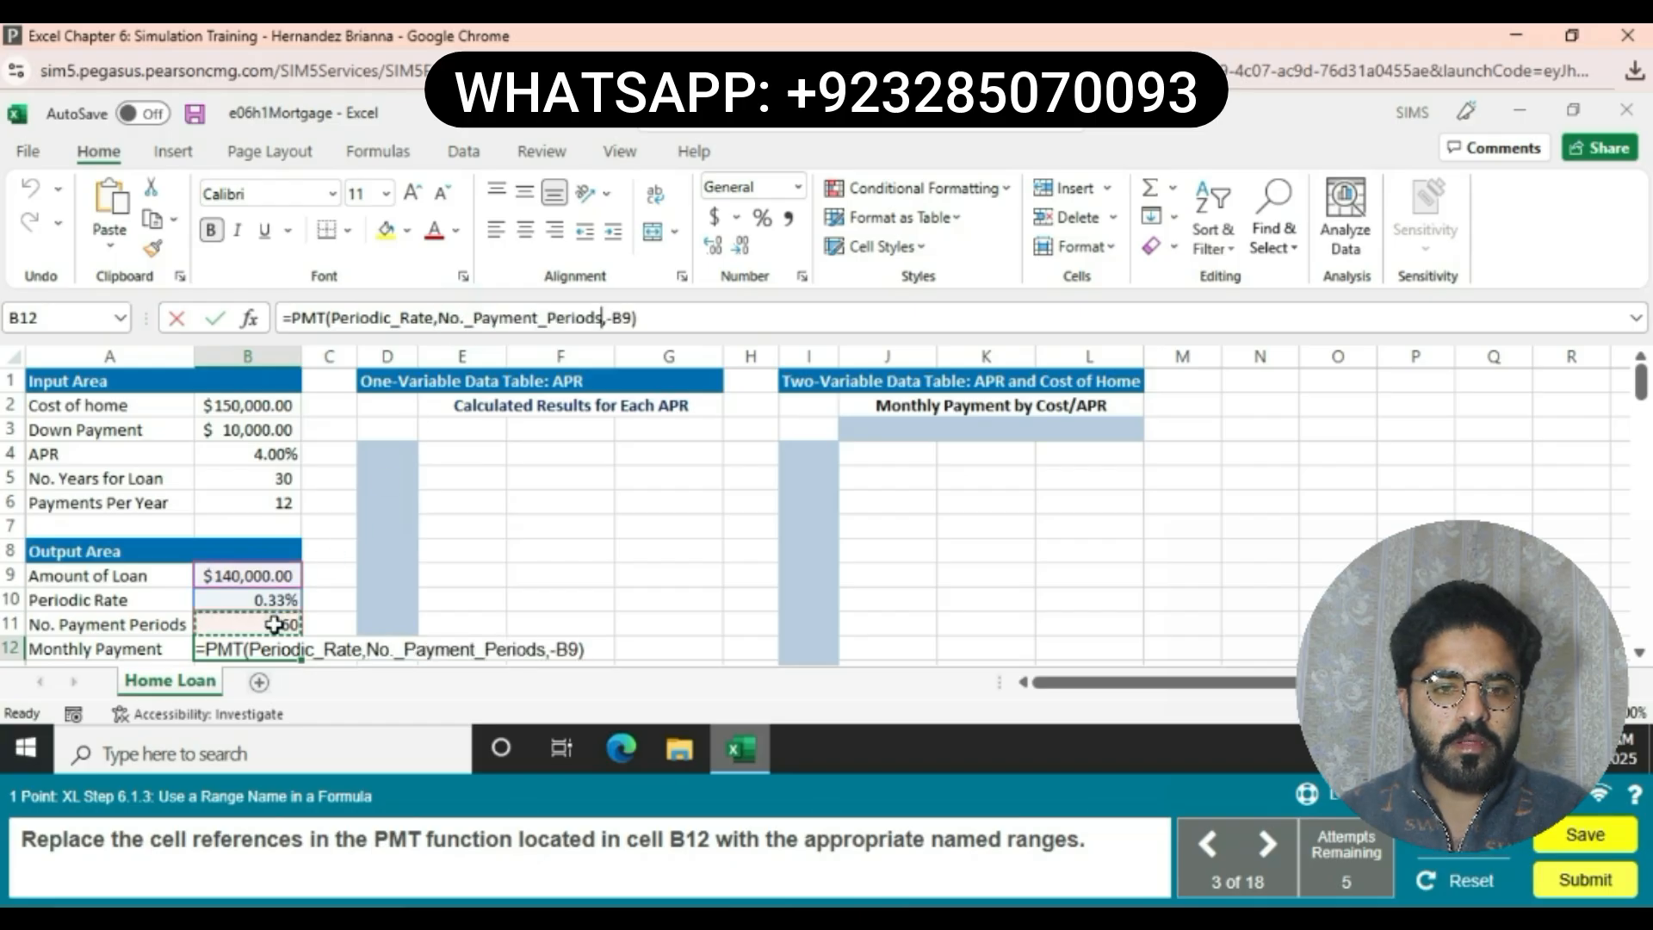
Replace the B9 reference in the PMT function with the named range for the amount of loan and enter the formula.
{"action": "left_click", "coordinate": [636, 317]}
{"action": "key", "text": "BackSpace"}
{"action": "key", "text": "BackSpace"}
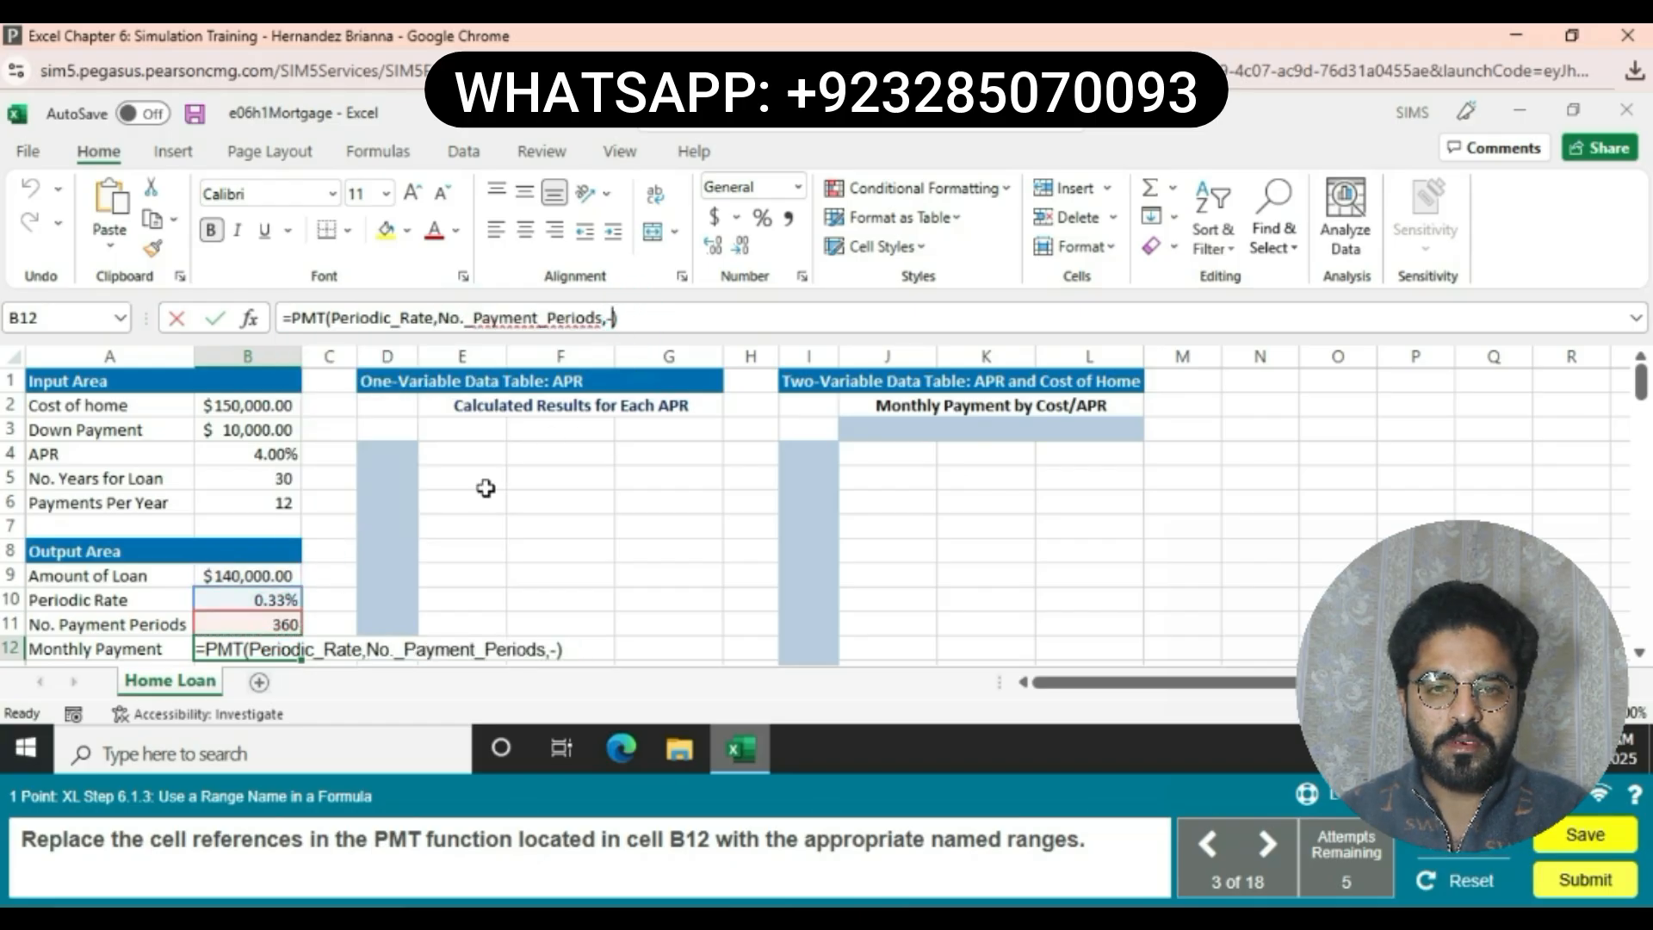
{"action": "left_click", "coordinate": [269, 574]}
{"action": "key", "text": "Return"}
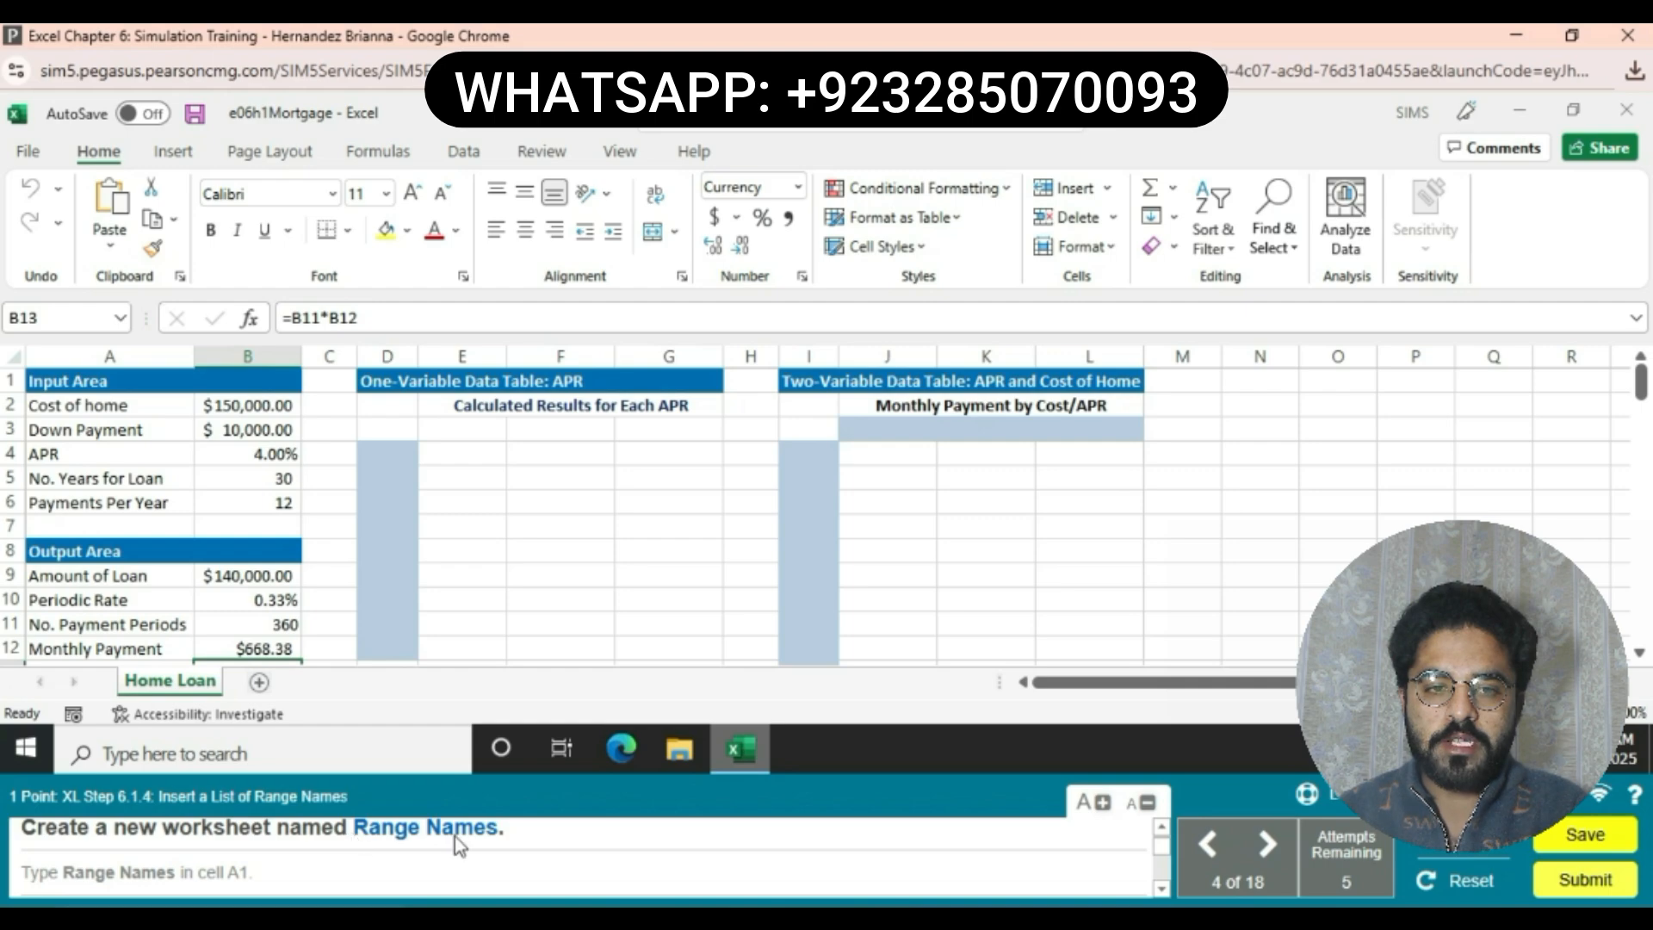
Add a new worksheet after Home Loan and name it Range Names.
{"action": "left_click", "coordinate": [259, 681]}
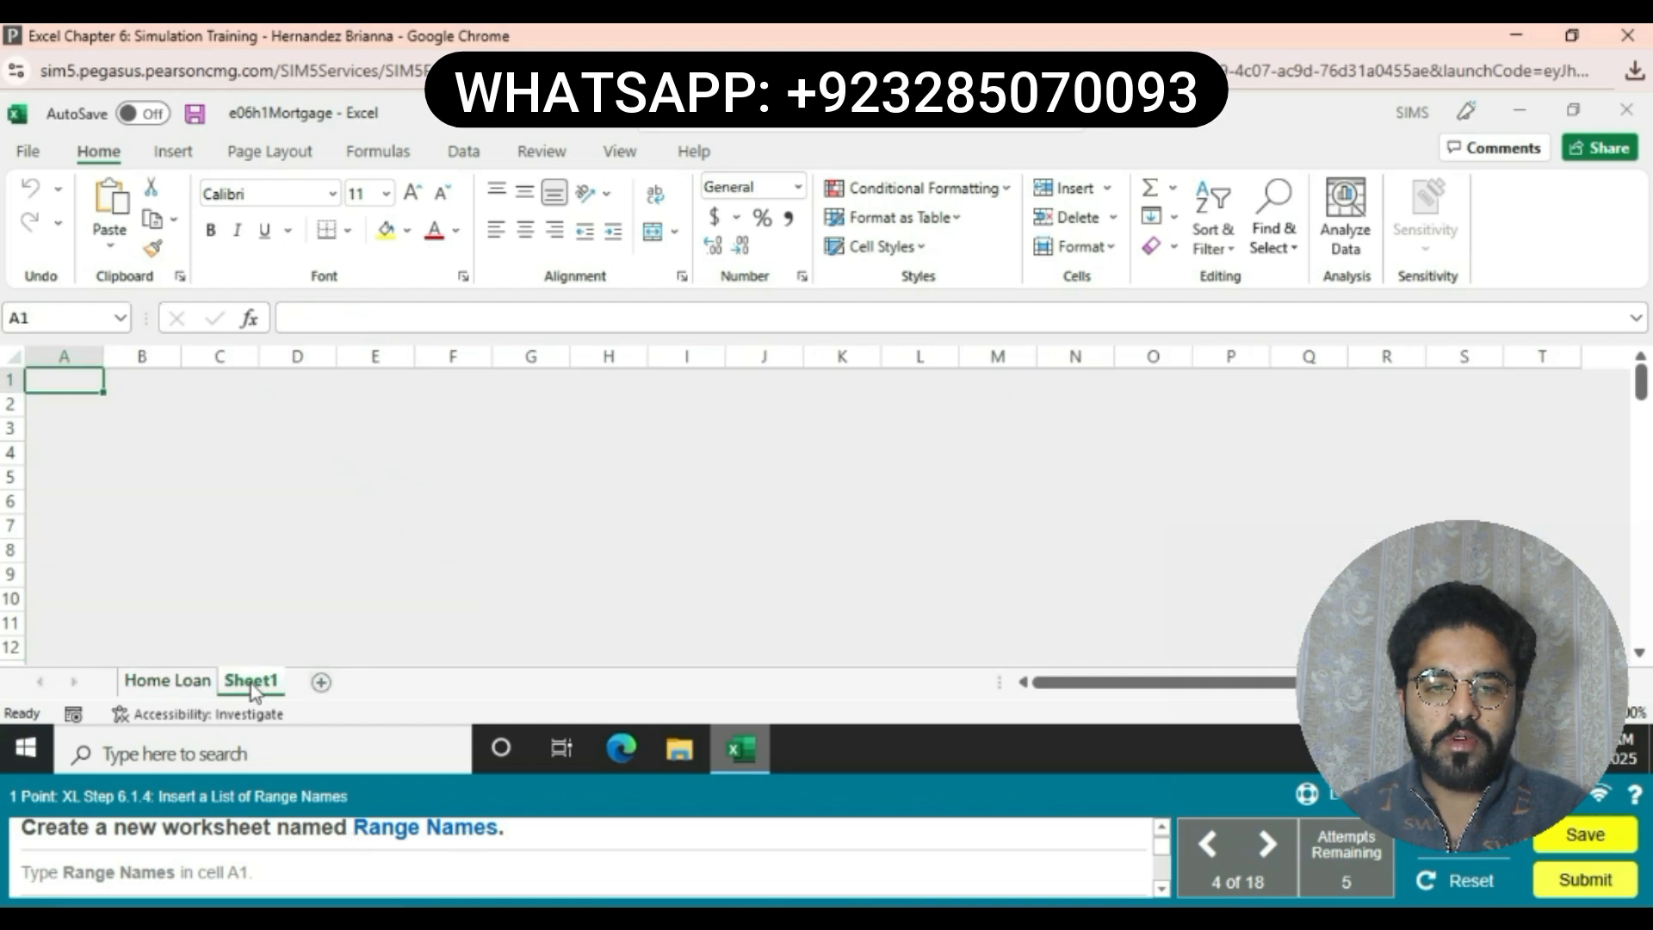
{"action": "right_click", "coordinate": [254, 688]}
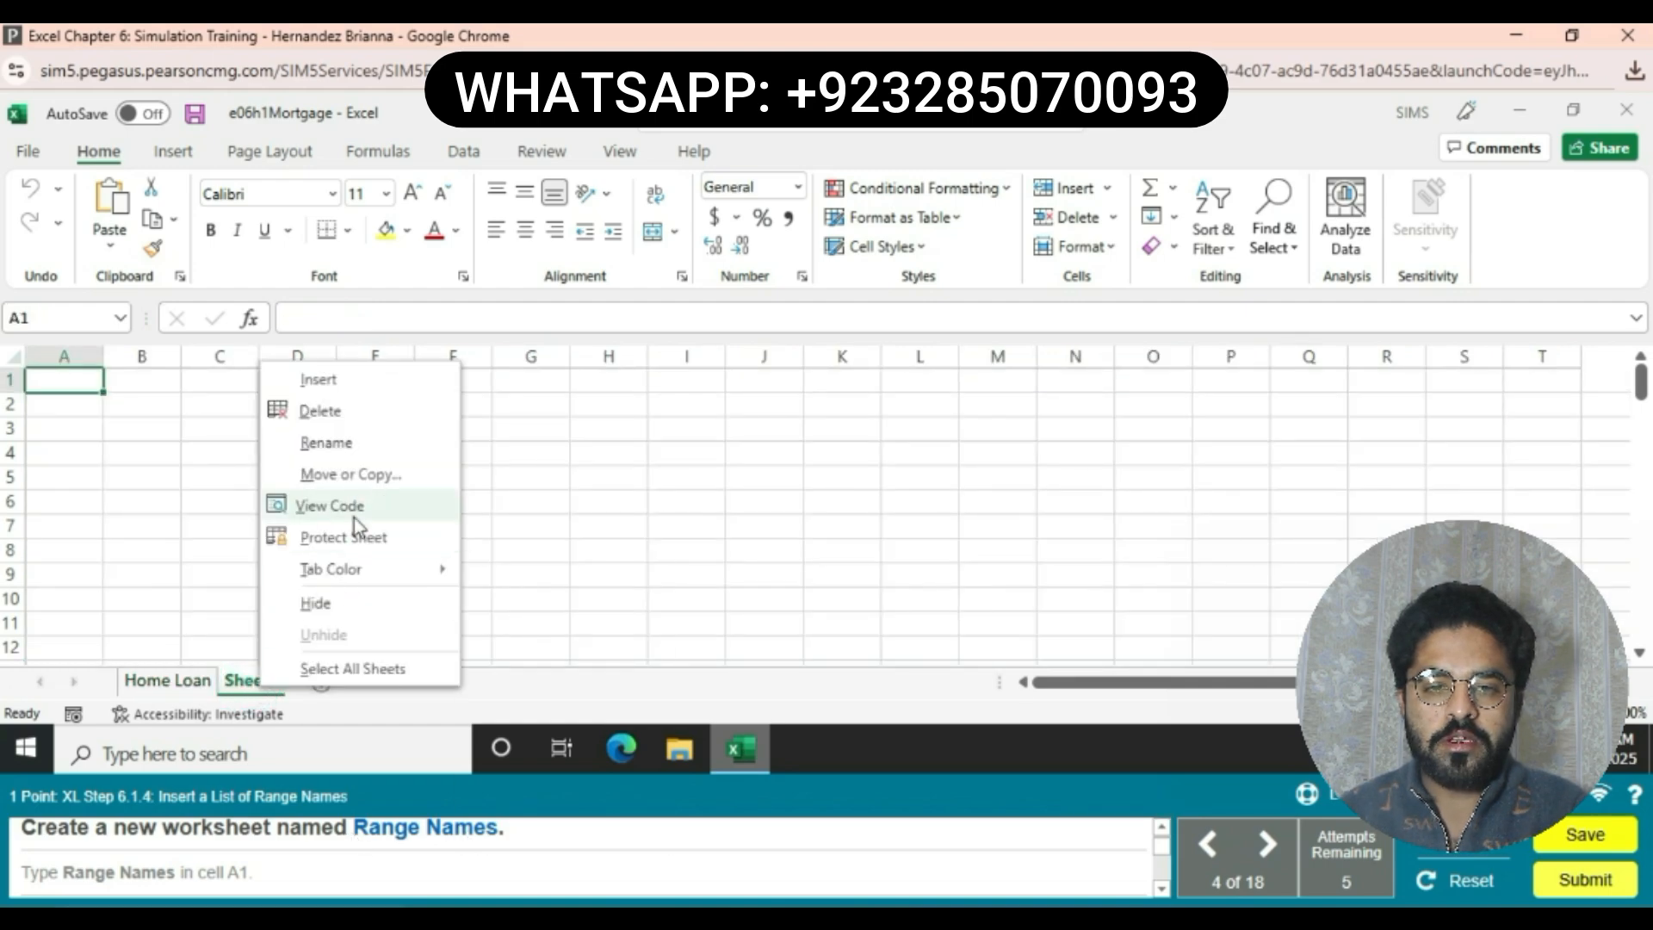
{"action": "left_click", "coordinate": [348, 453]}
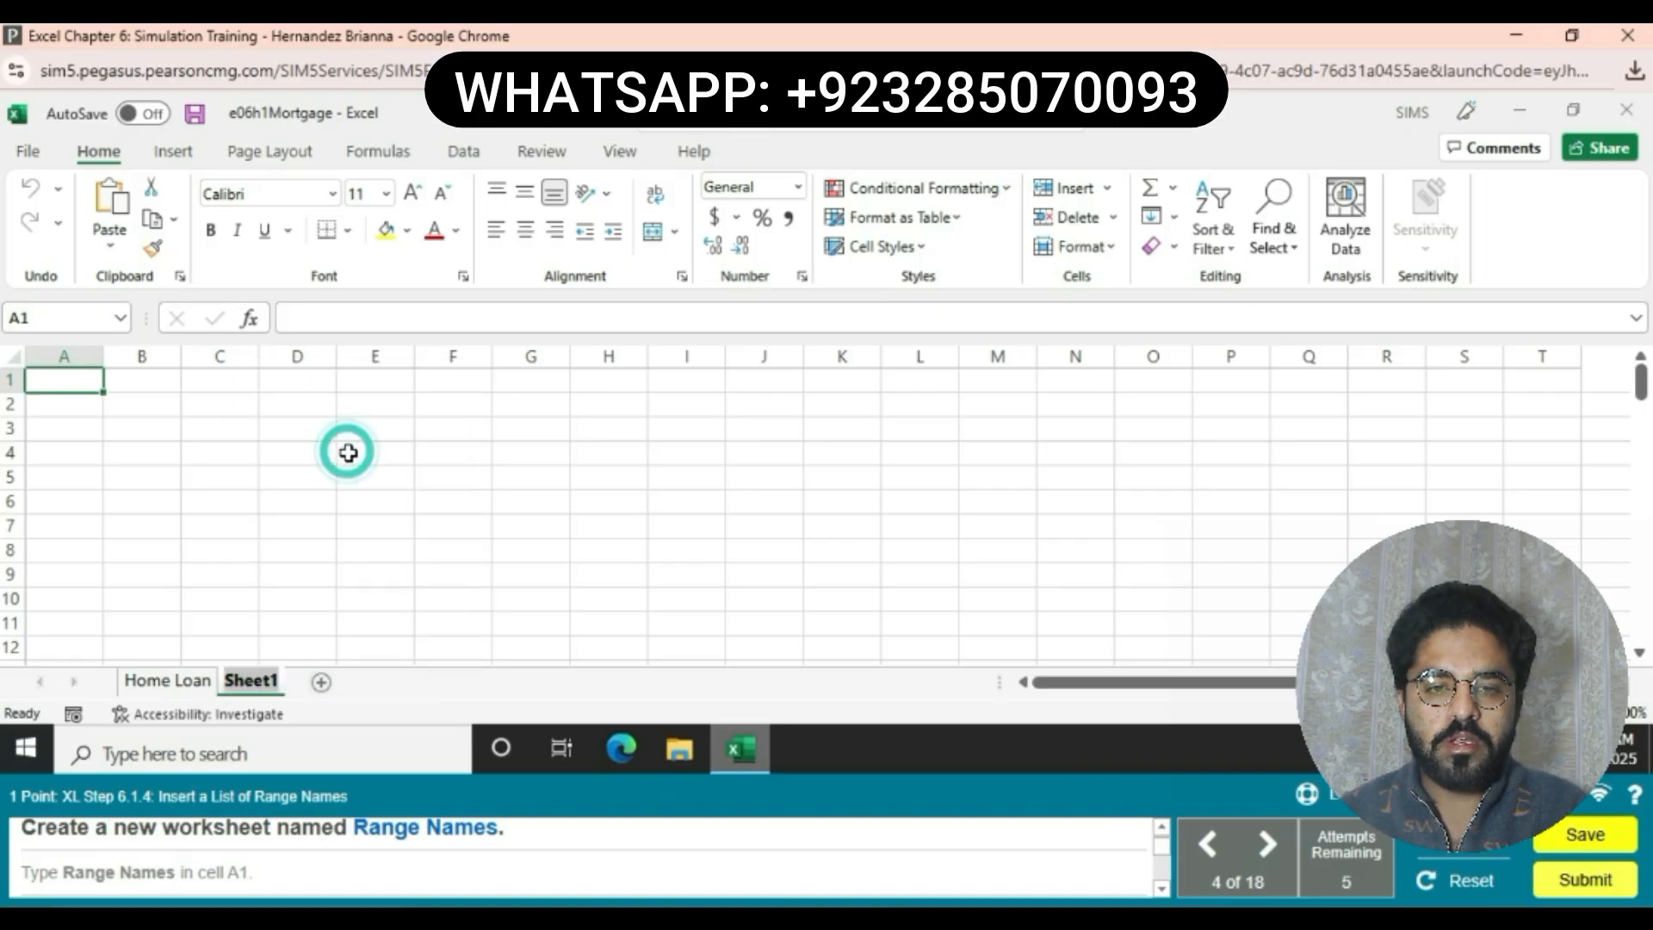
{"action": "key", "text": "BackSpace"}
{"action": "type", "text": "Ra"}
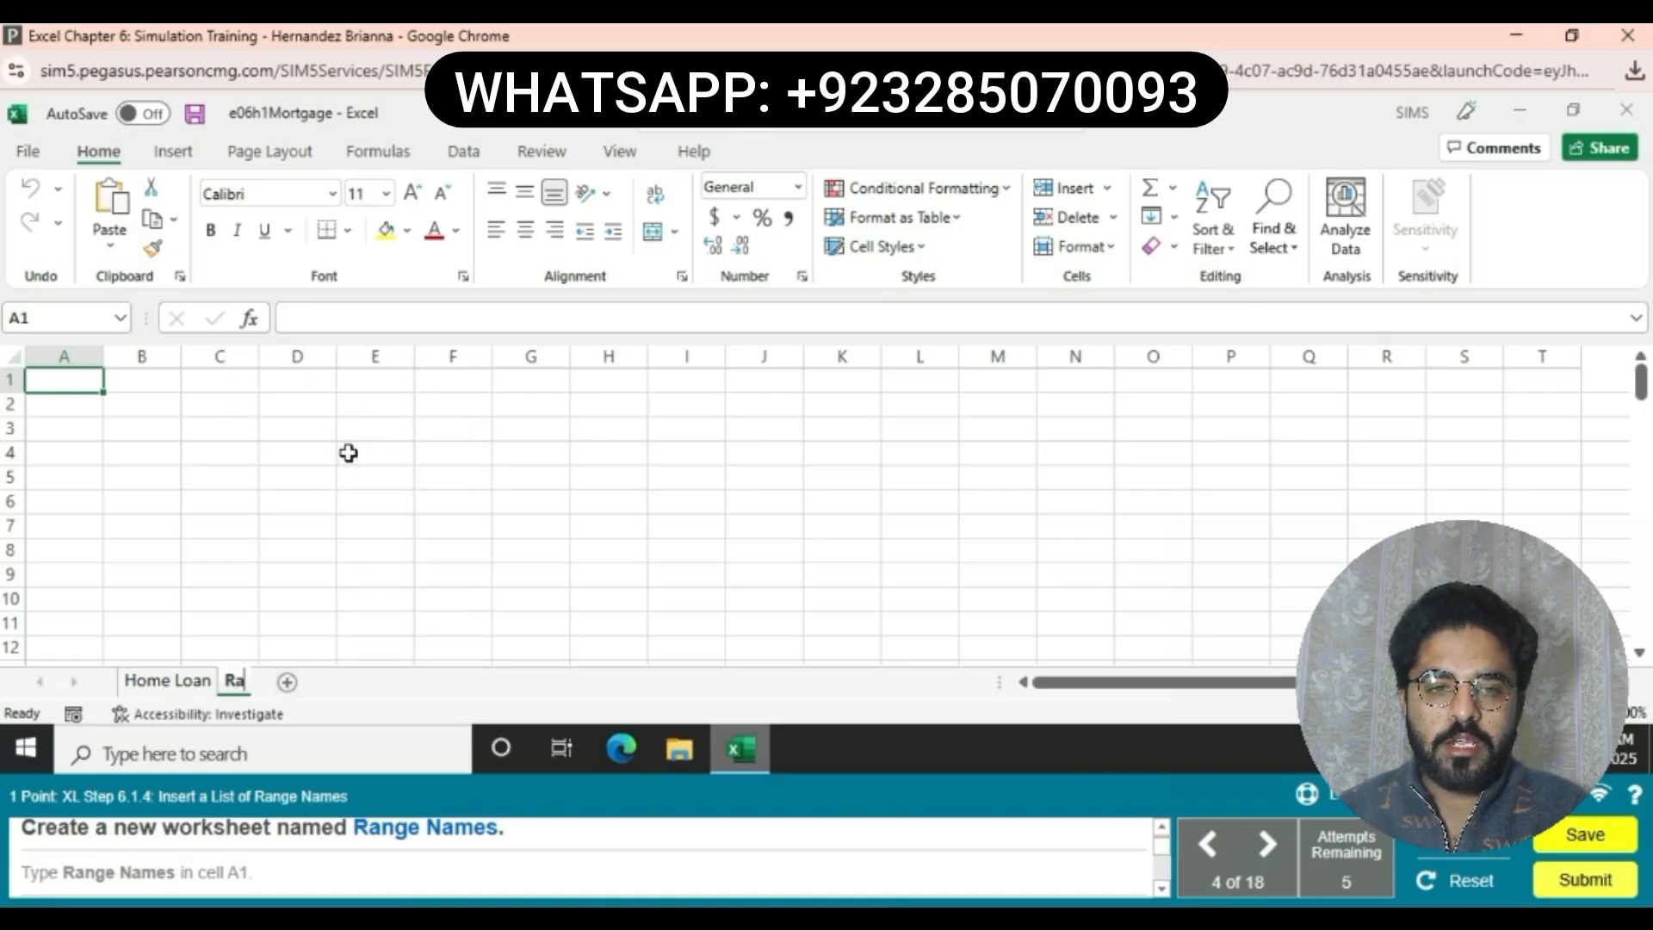
{"action": "type", "text": "nge N"}
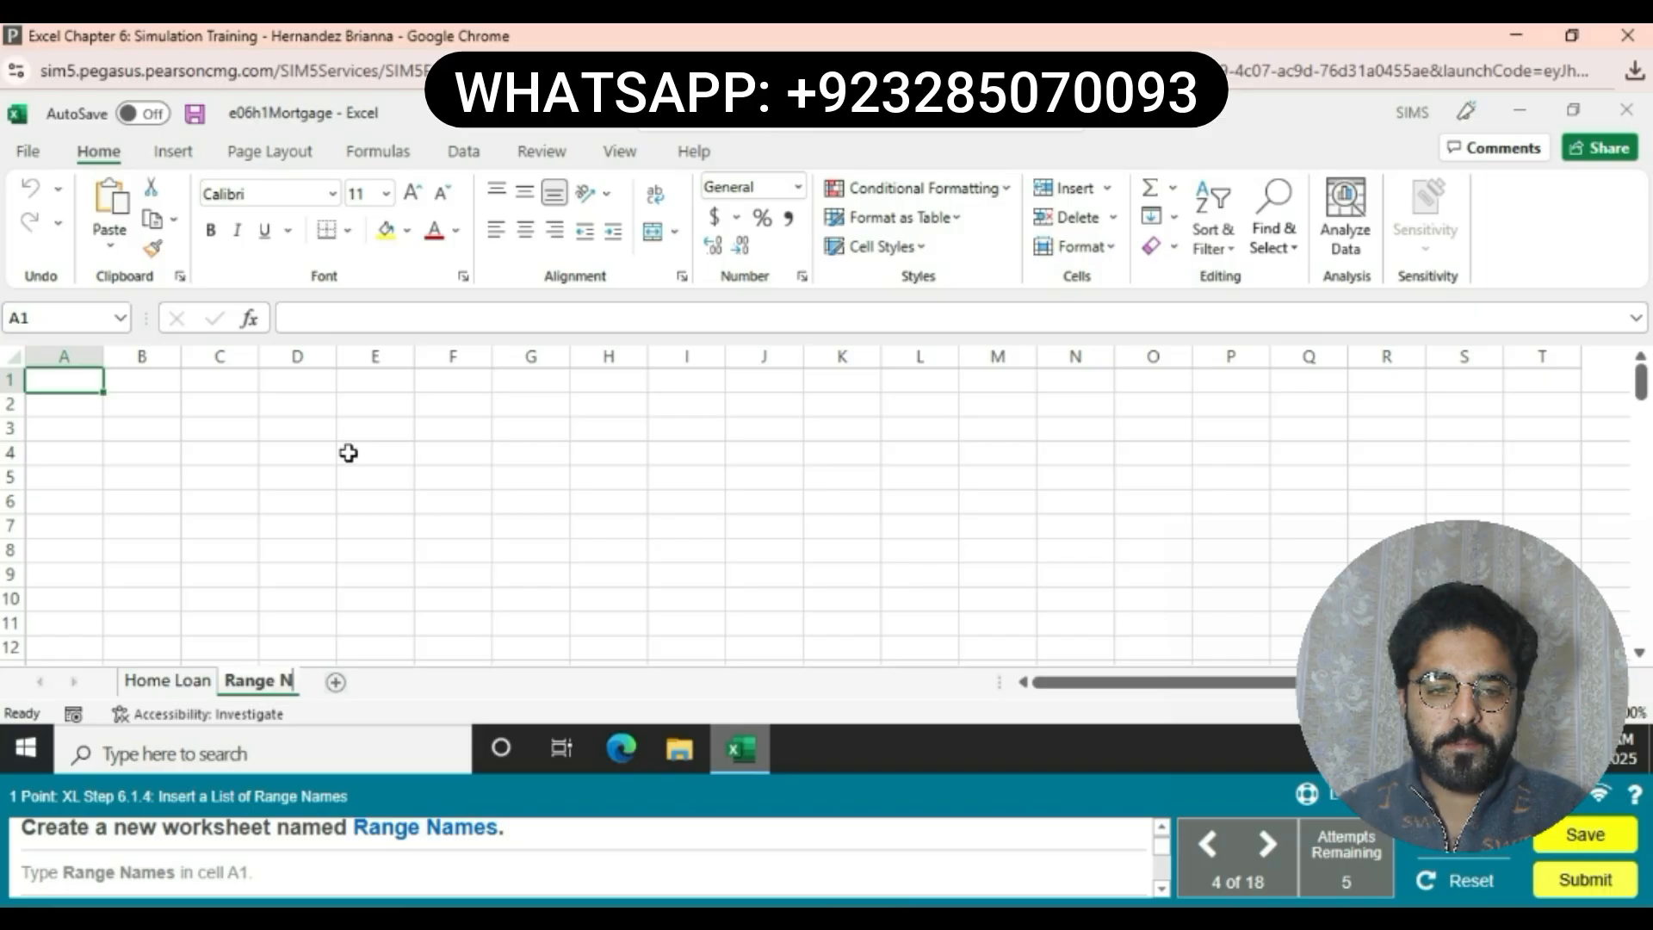
{"action": "type", "text": "ames"}
{"action": "left_click", "coordinate": [348, 453]}
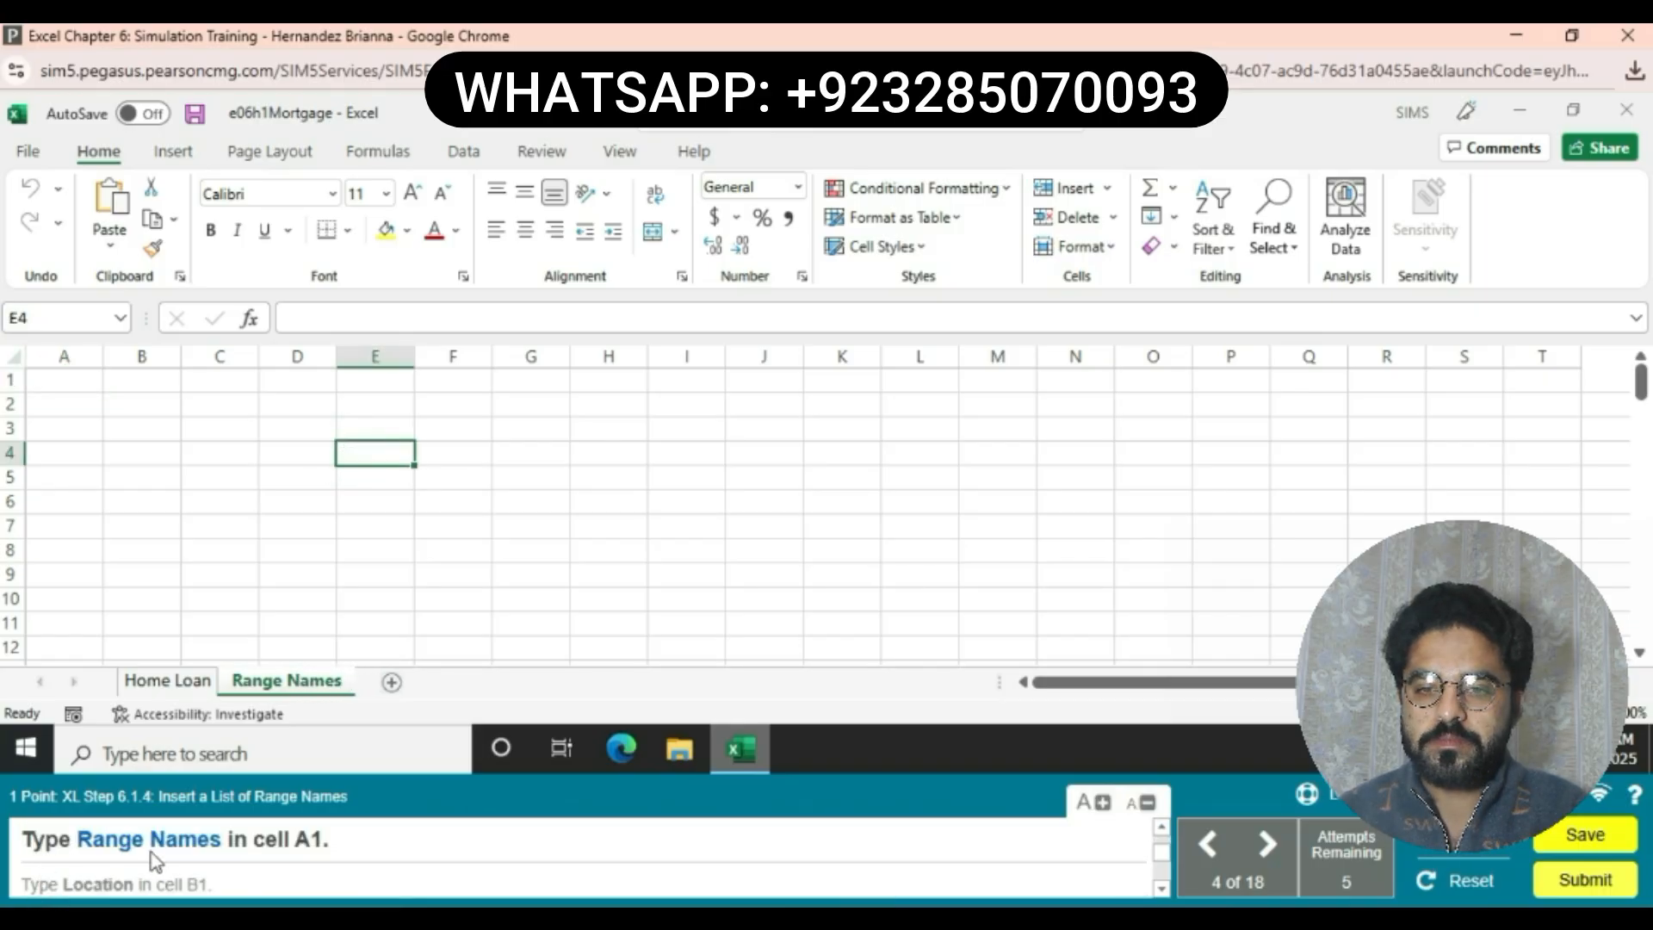
Enter the headings Range Names in cell A1 and Location in cell B1 of the new worksheet.
{"action": "left_click", "coordinate": [88, 385]}
{"action": "type", "text": "Ra"}
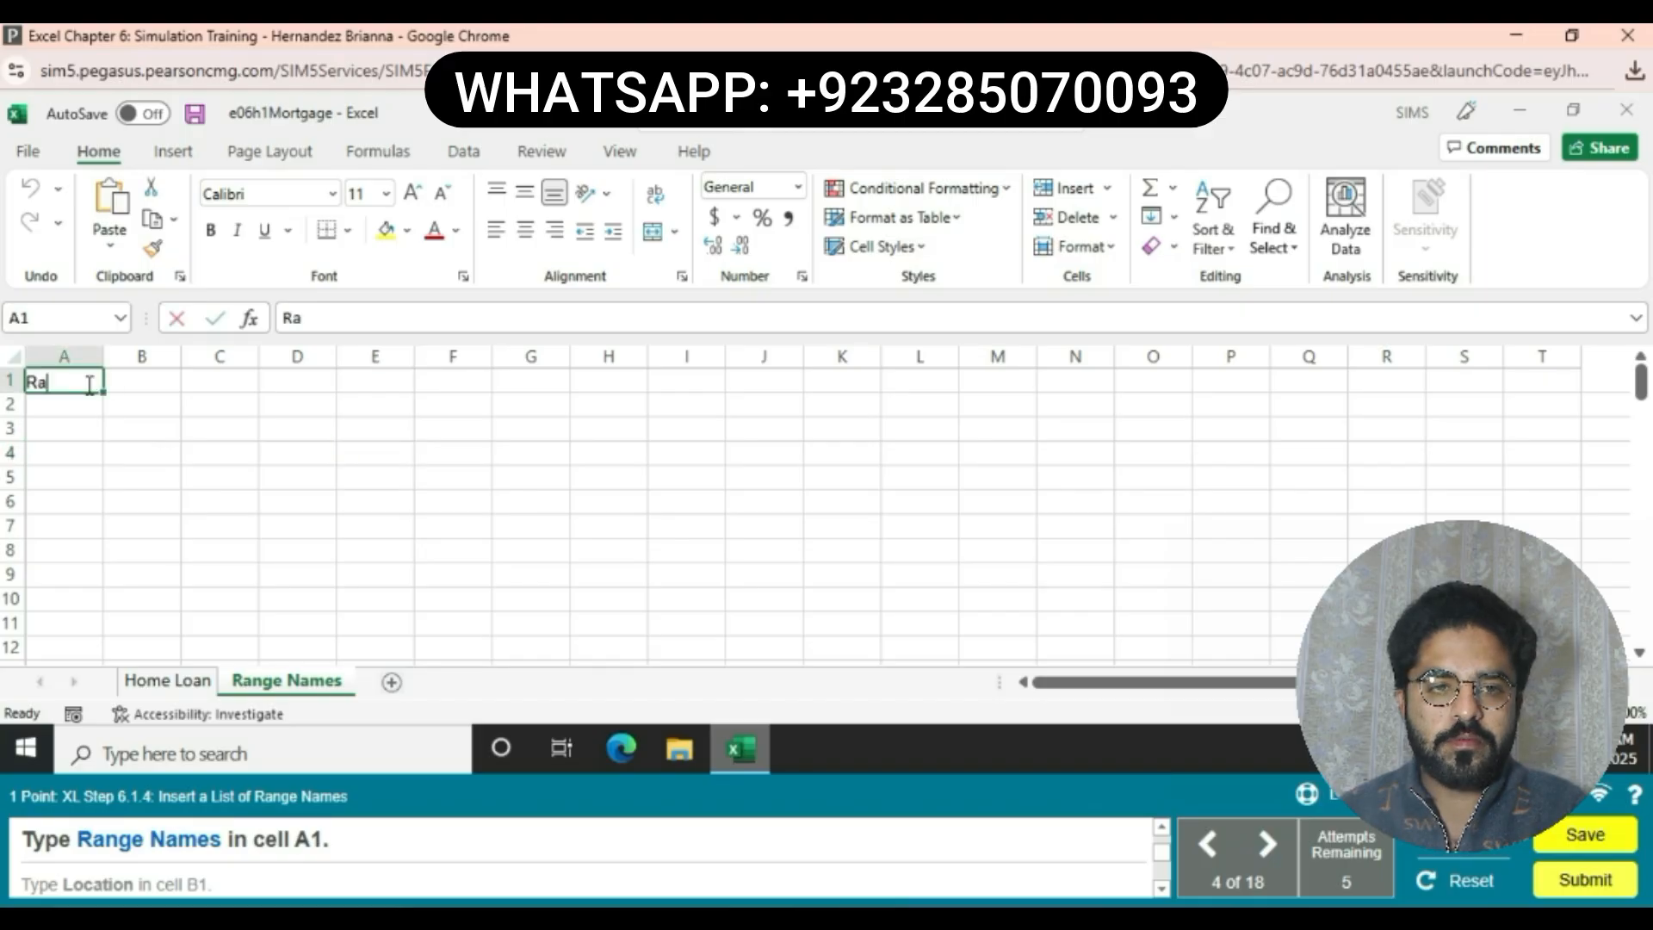
{"action": "type", "text": "nge Names"}
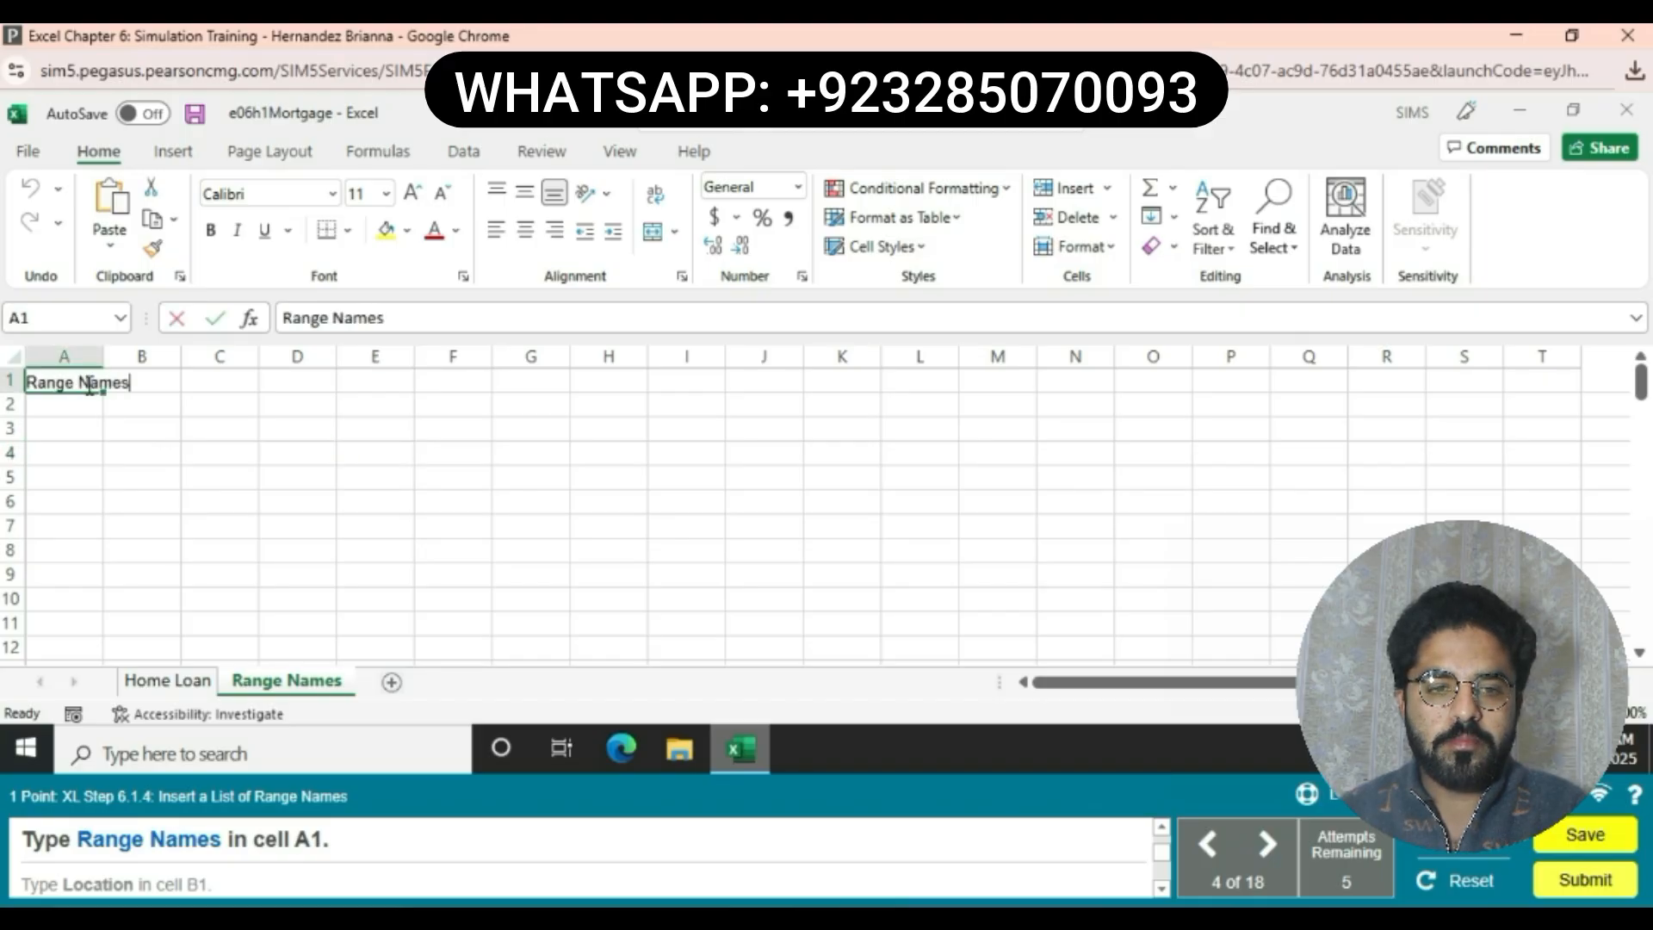
{"action": "key", "text": "Return"}
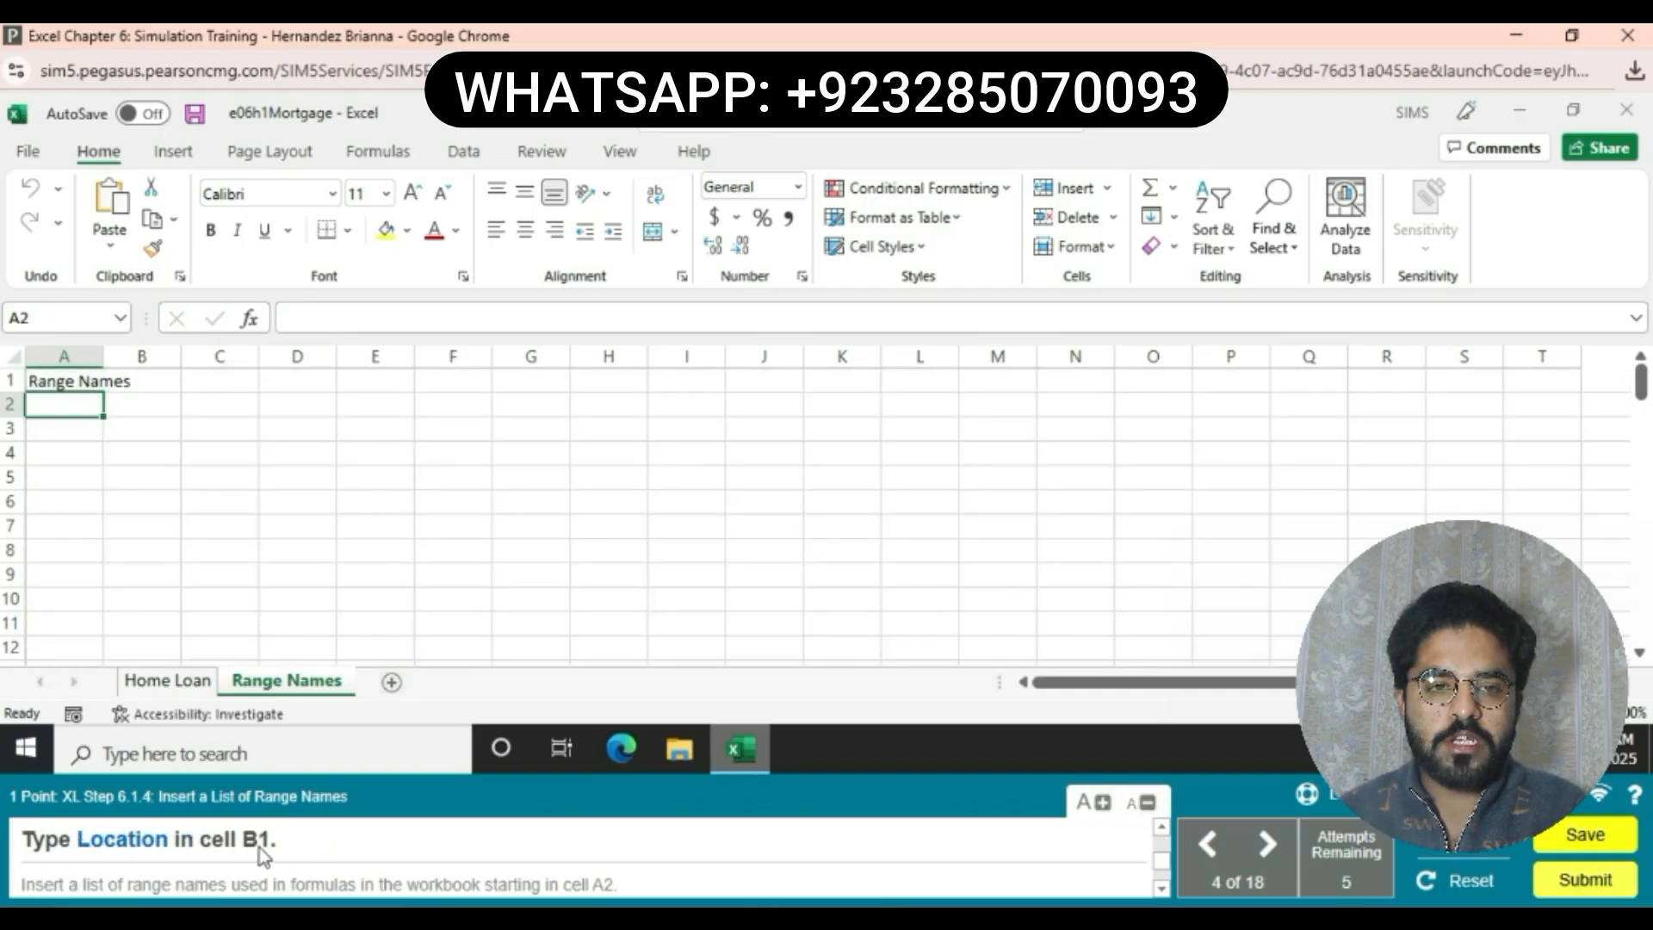
{"action": "left_click", "coordinate": [159, 382]}
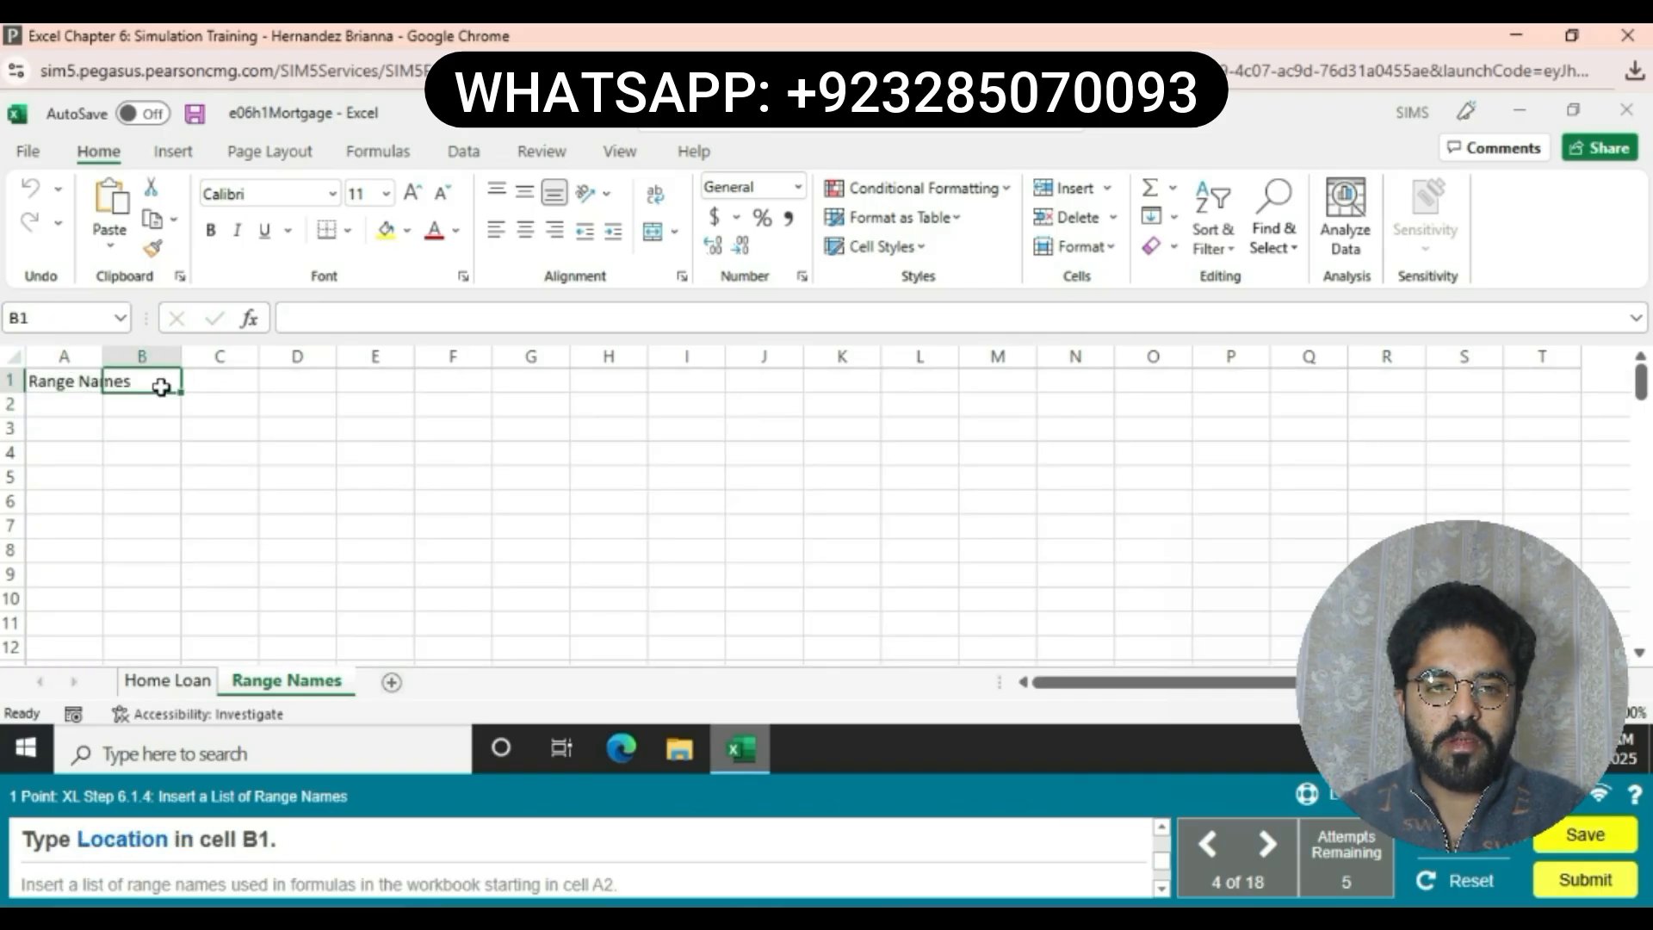
{"action": "type", "text": "Lo"}
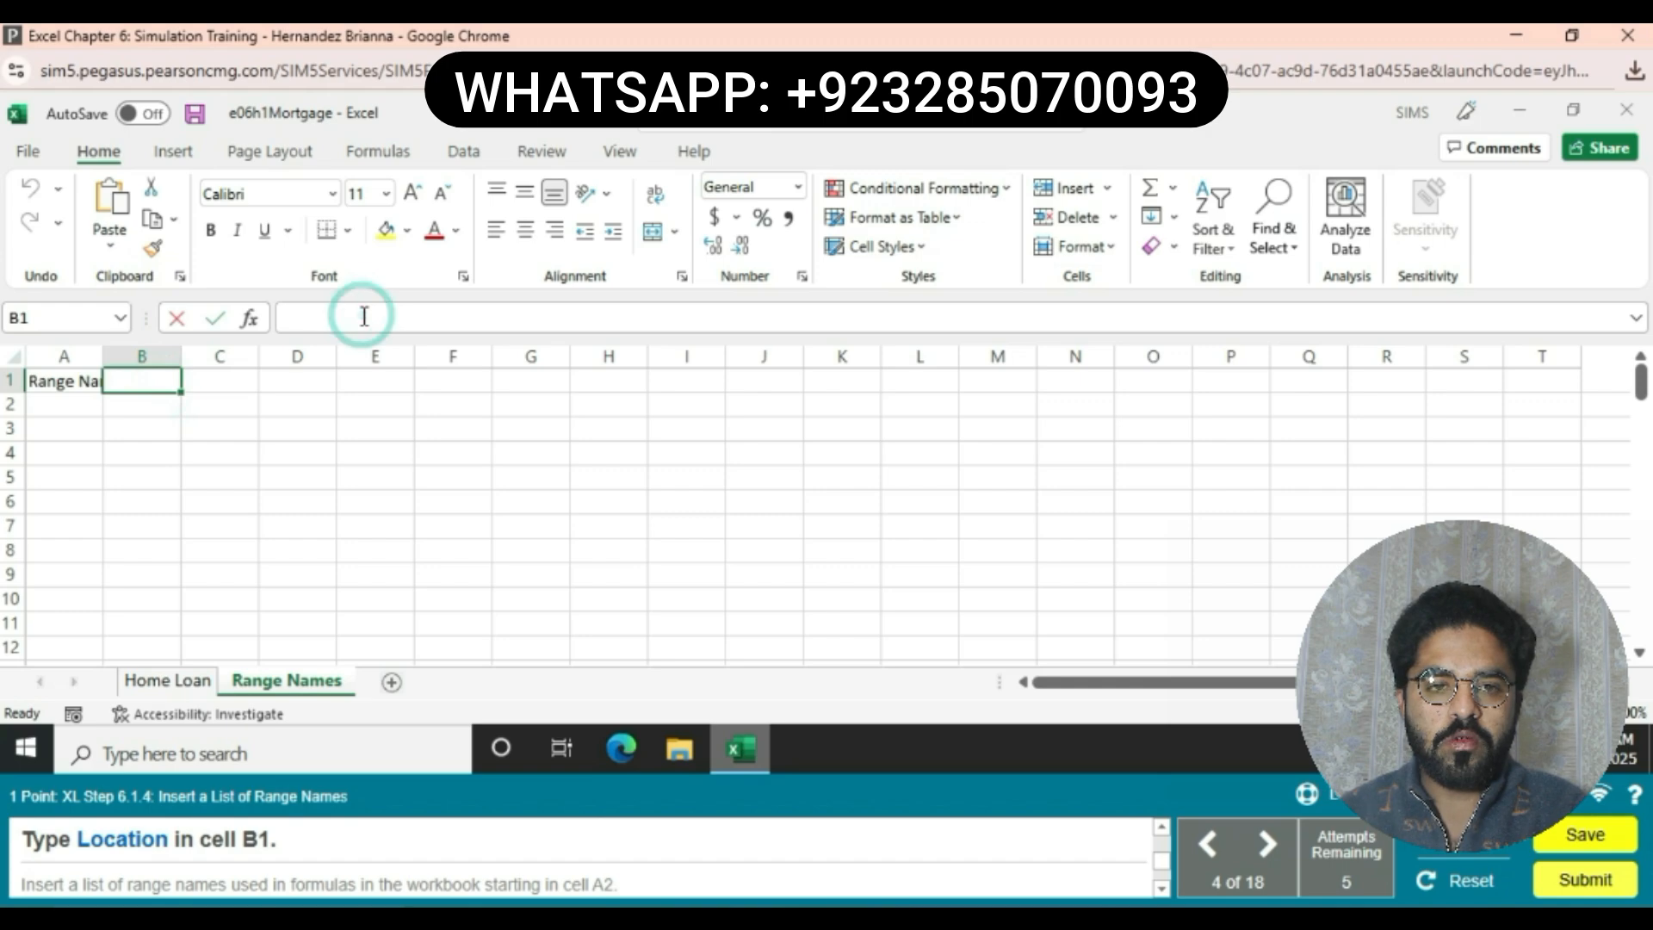
{"action": "type", "text": "cation"}
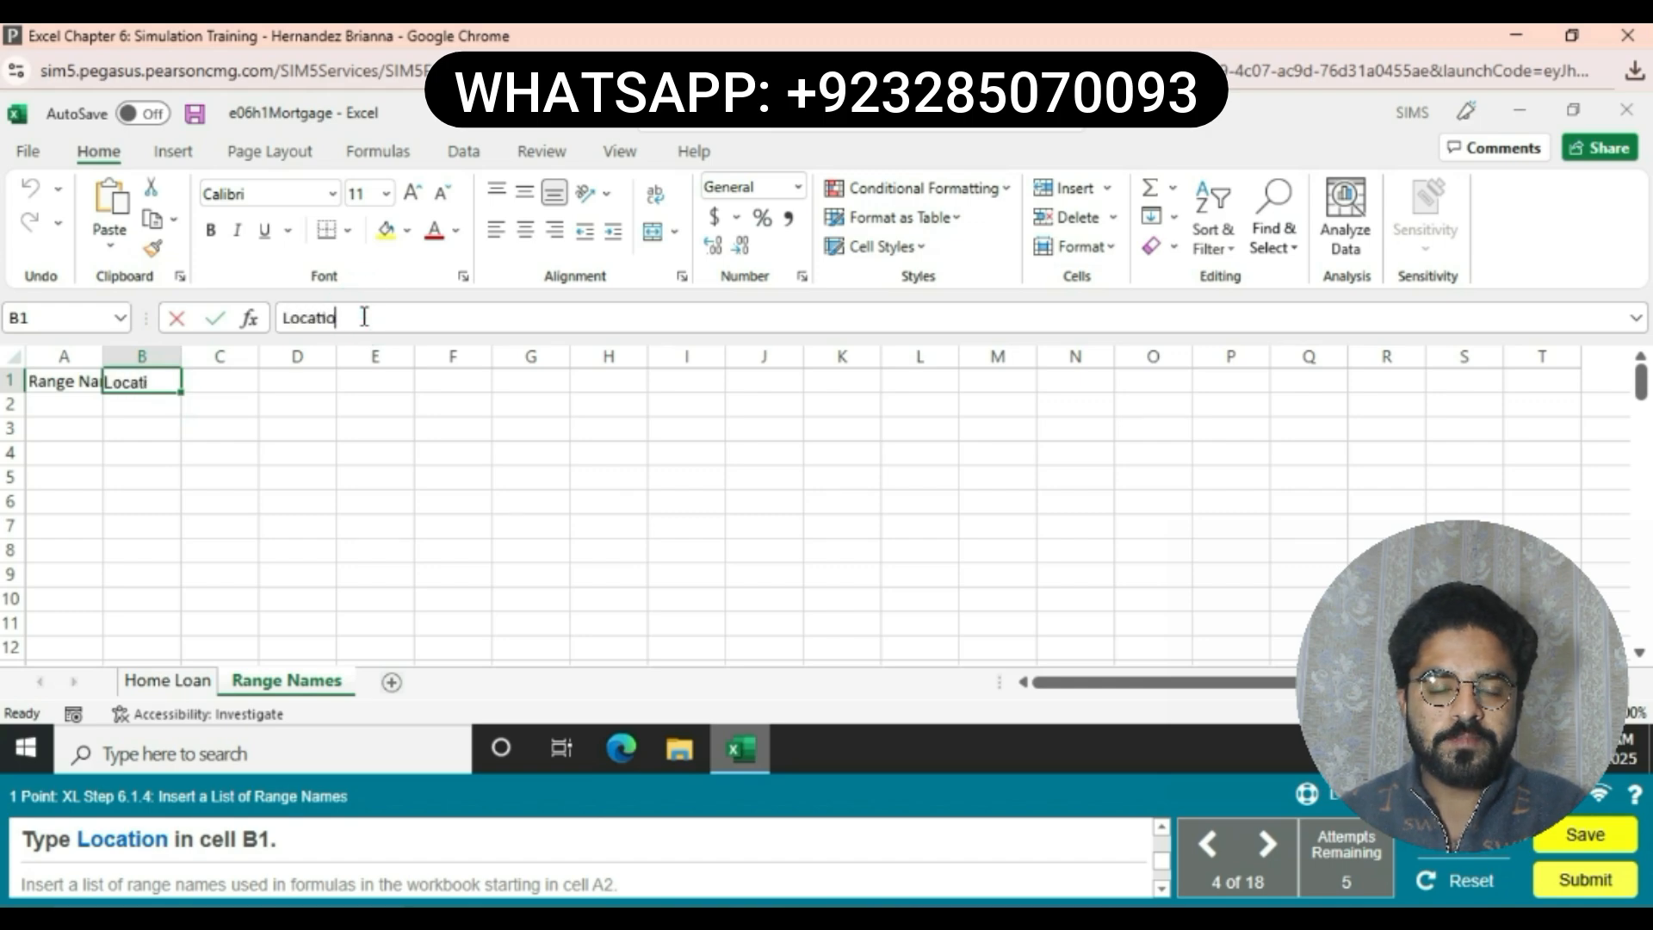
{"action": "key", "text": "Return"}
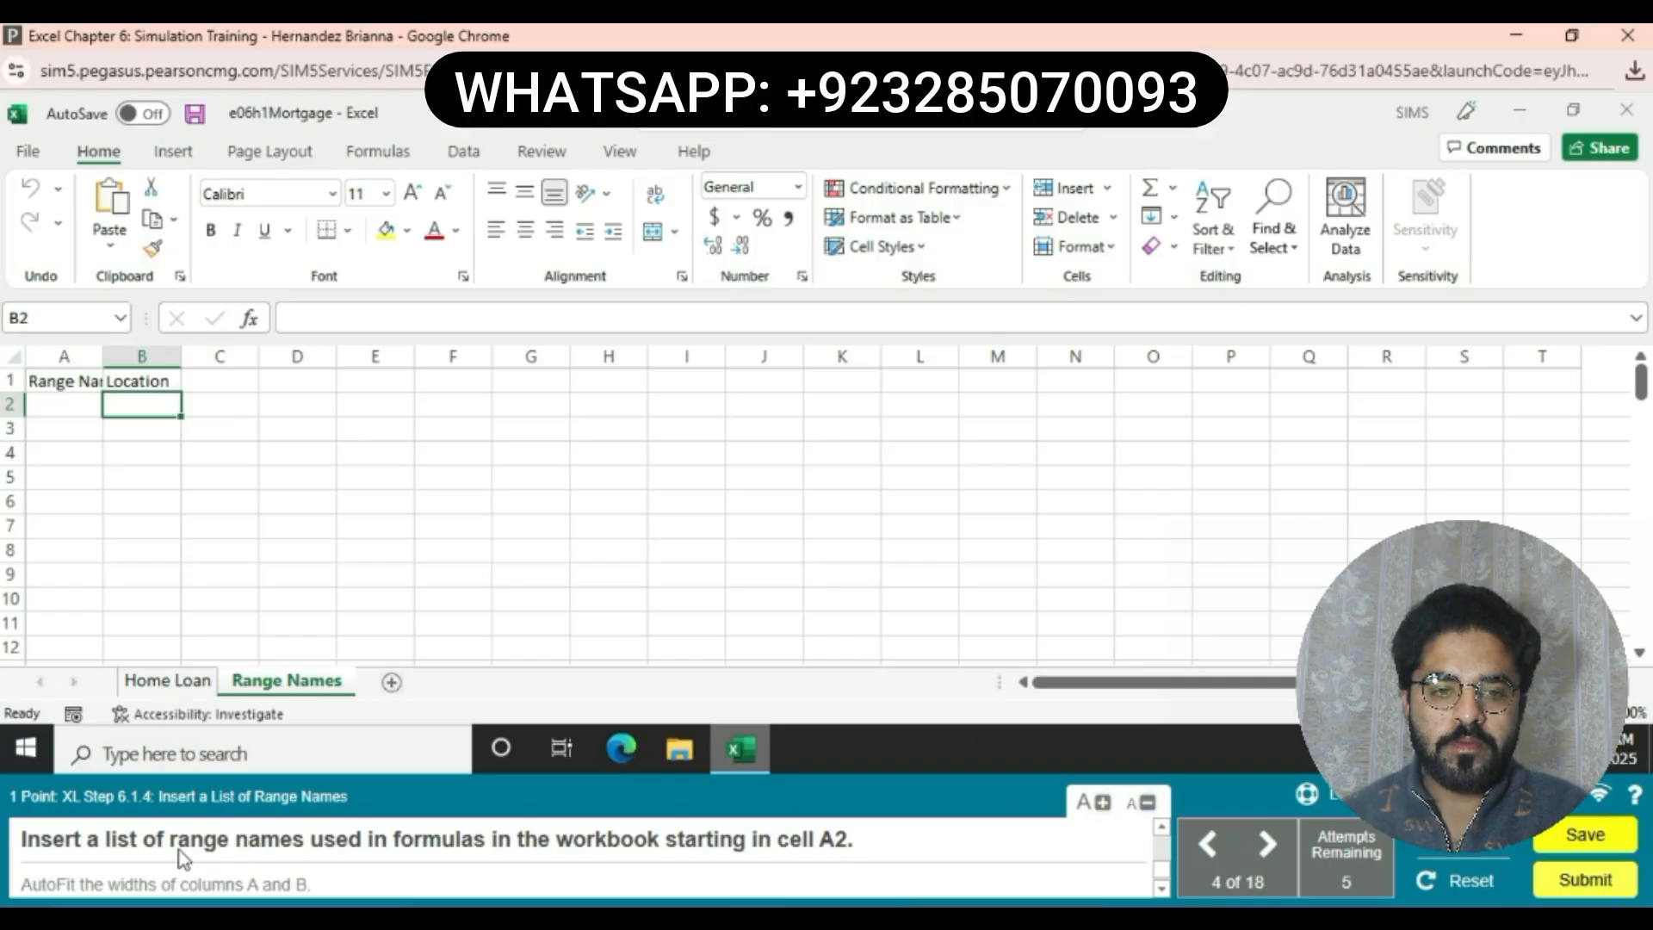
Paste the full list of the workbook's range names starting in cell A2.
{"action": "left_click", "coordinate": [67, 402]}
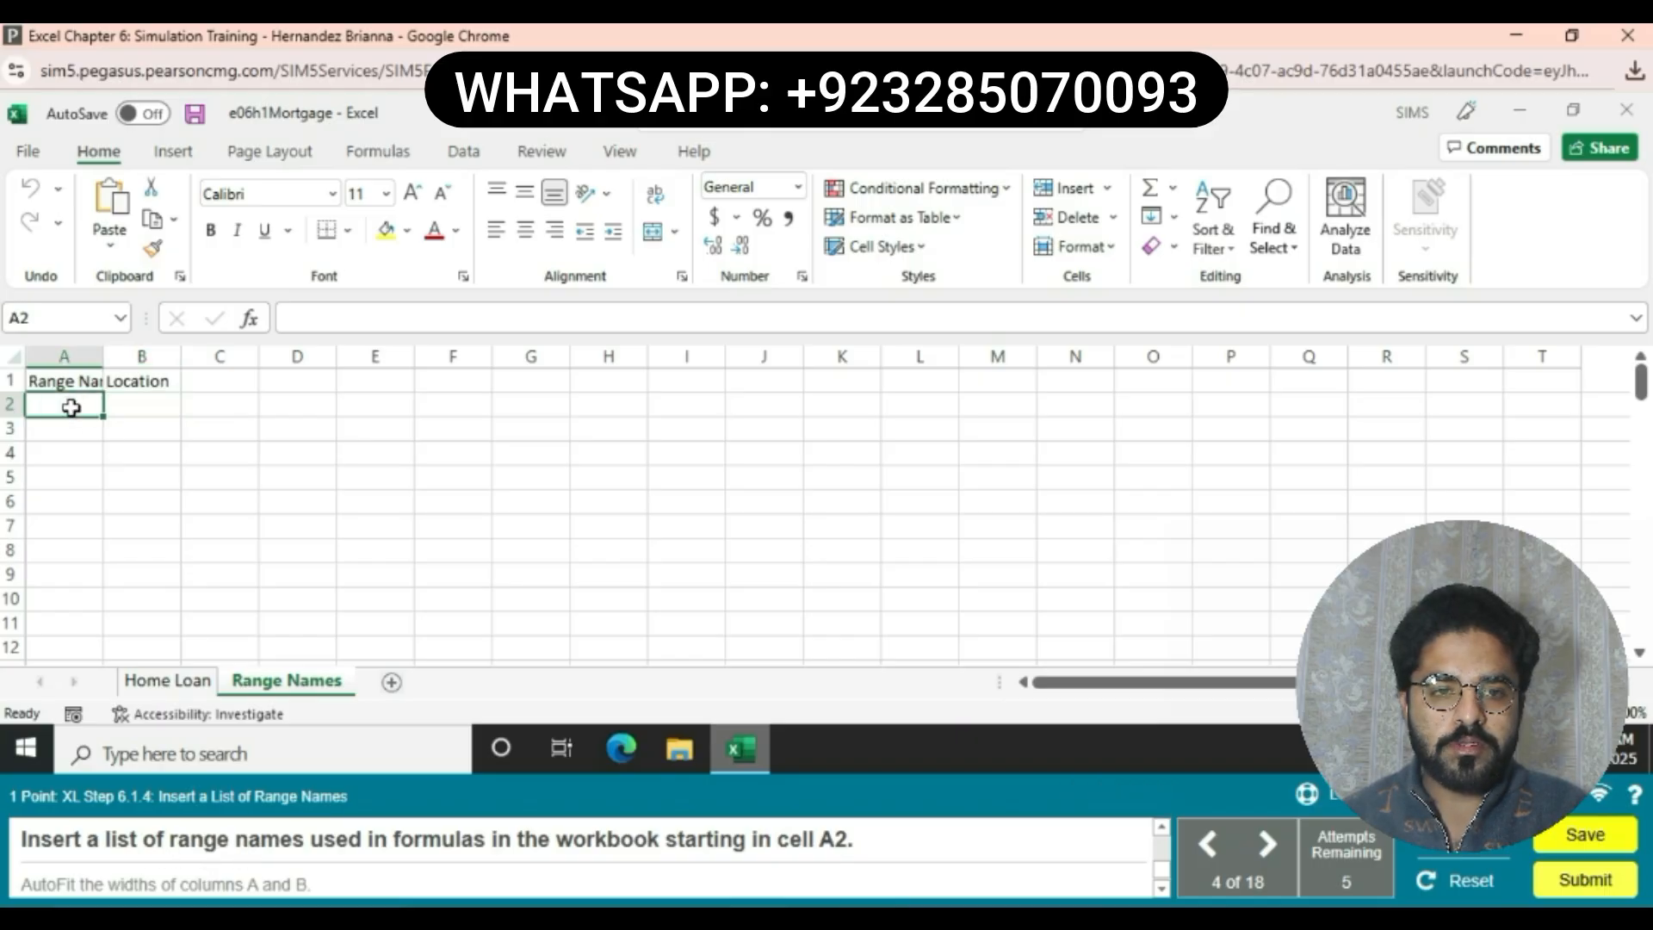
{"action": "left_click", "coordinate": [360, 153]}
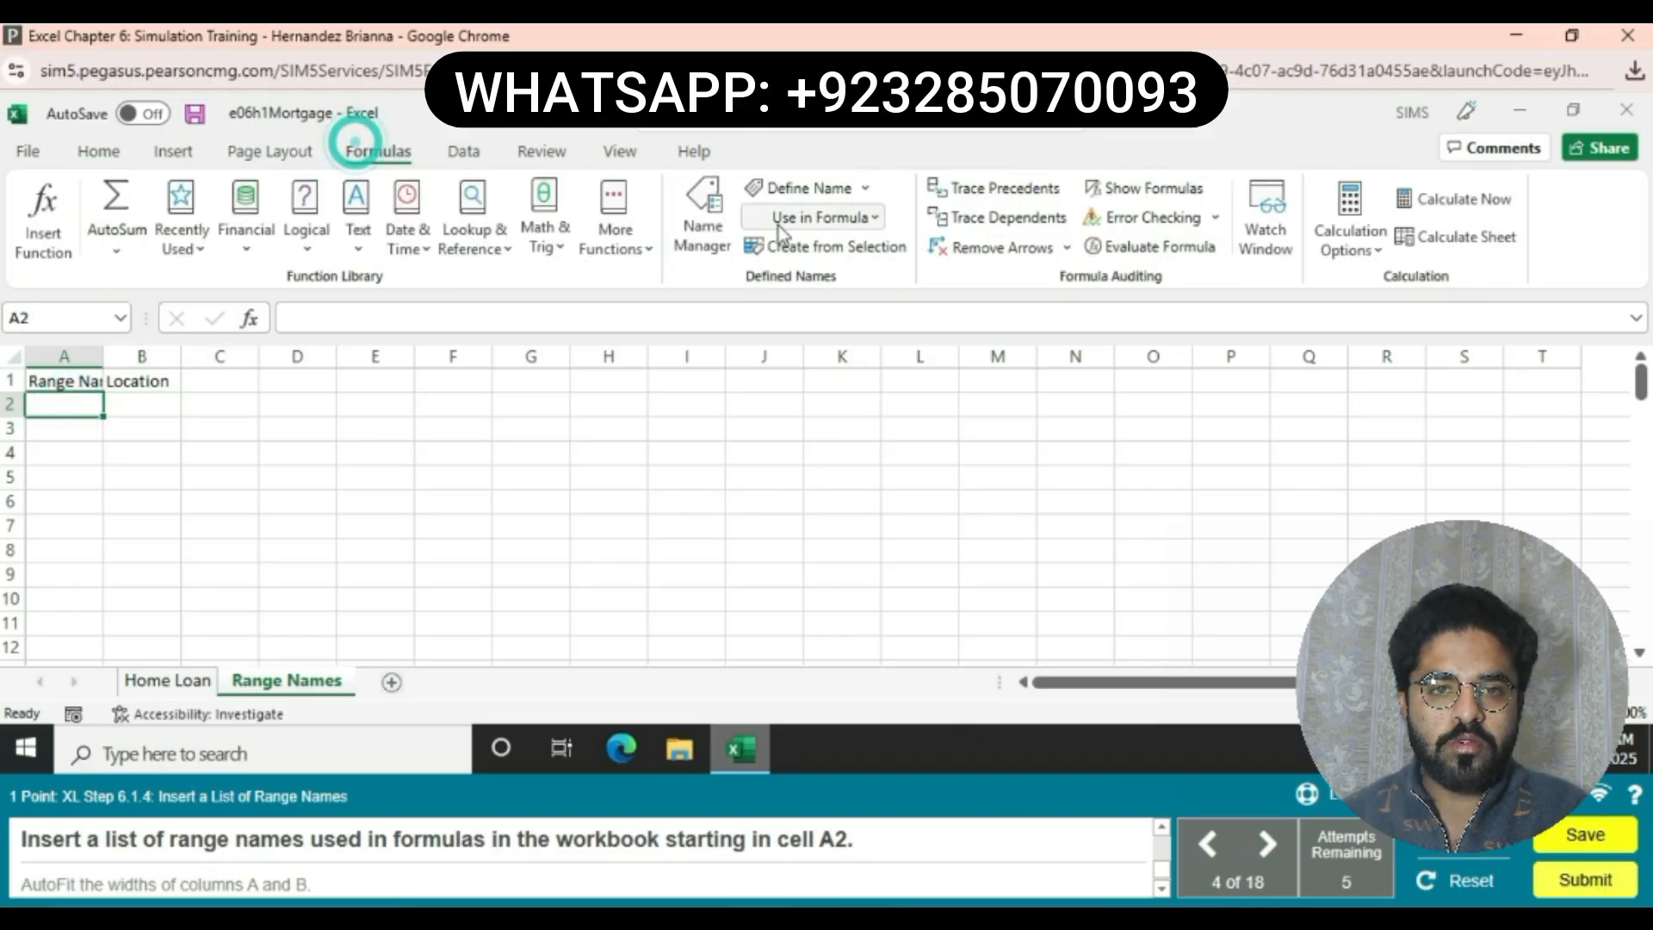
{"action": "left_click", "coordinate": [846, 219]}
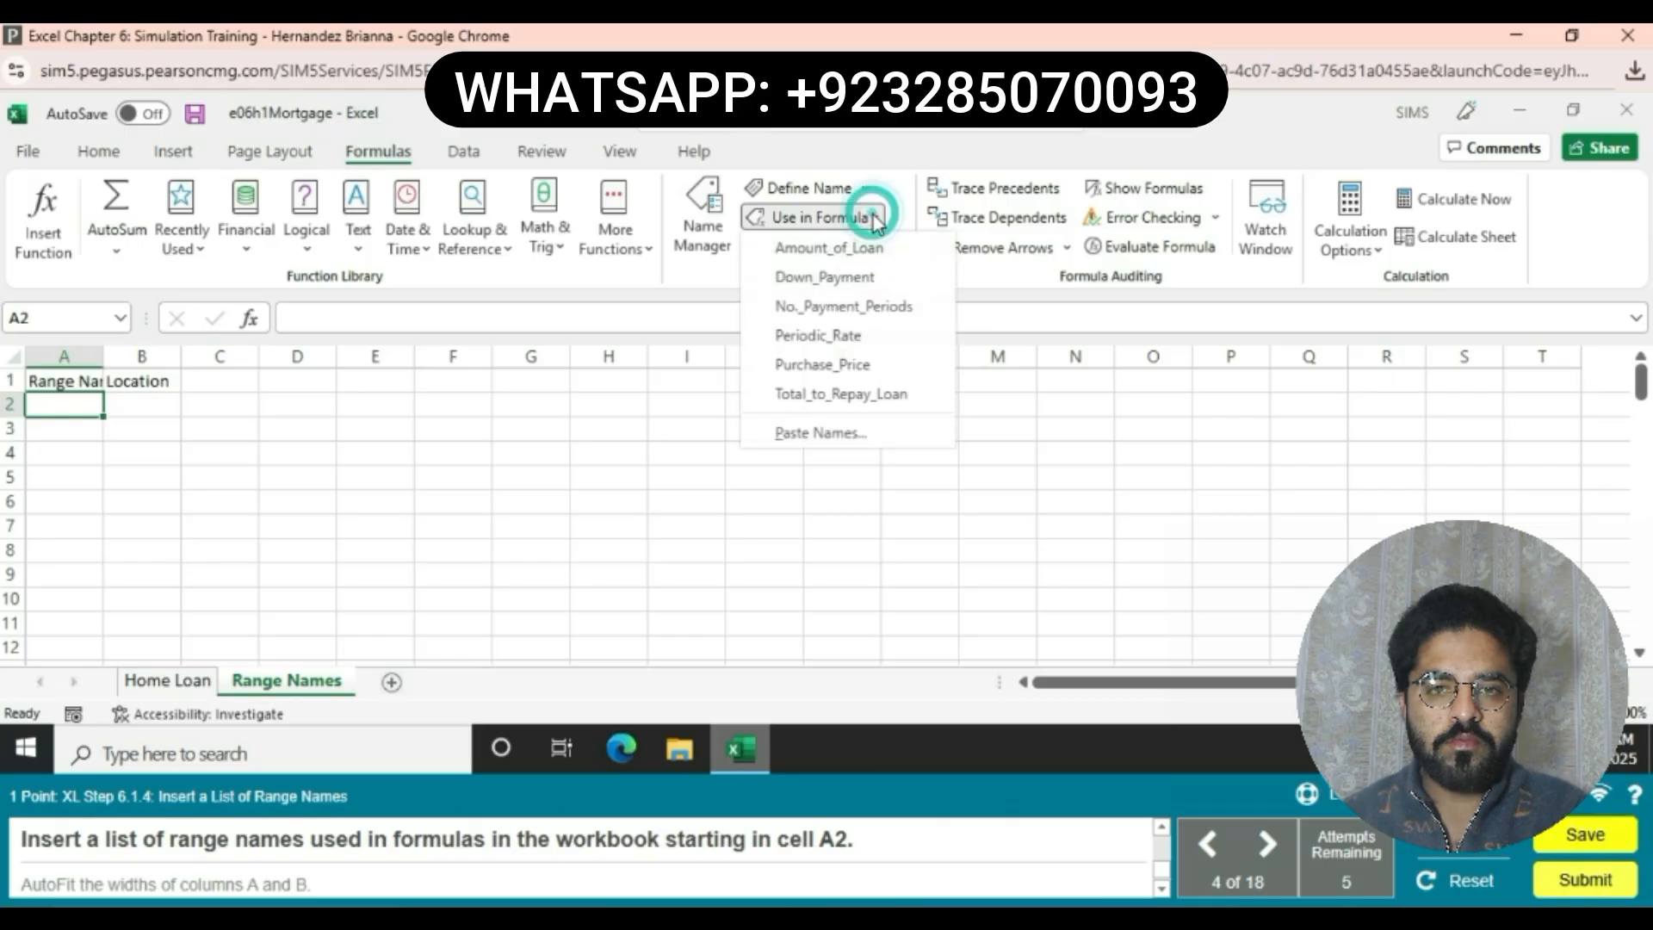
{"action": "left_click", "coordinate": [818, 433]}
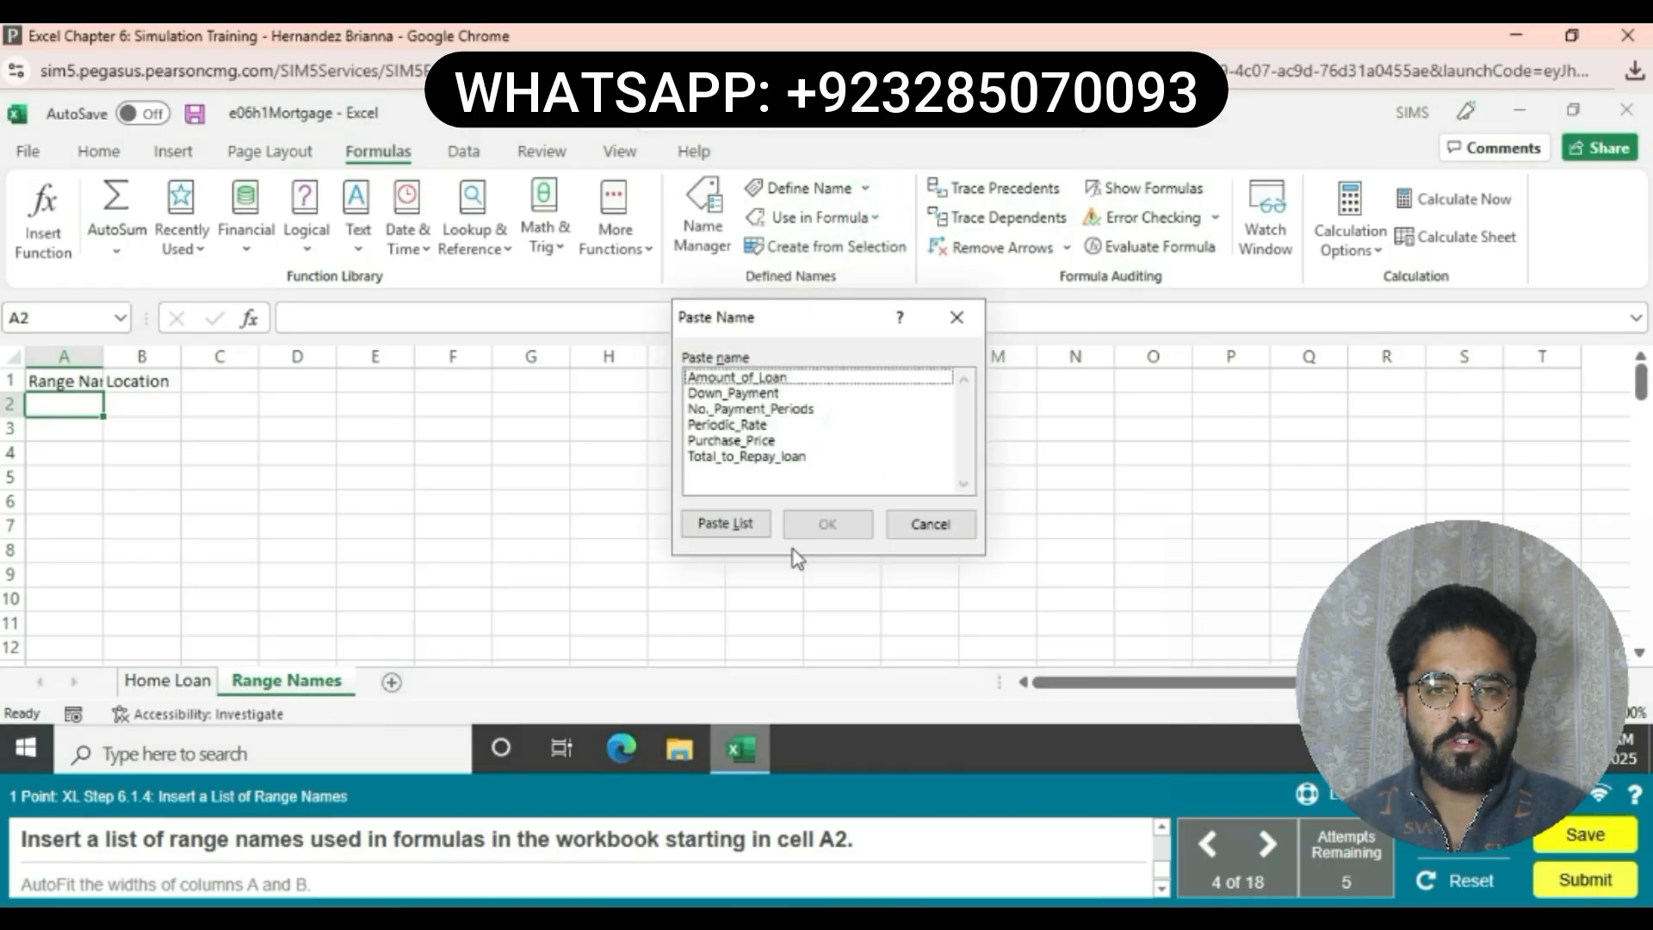
{"action": "left_click", "coordinate": [738, 529]}
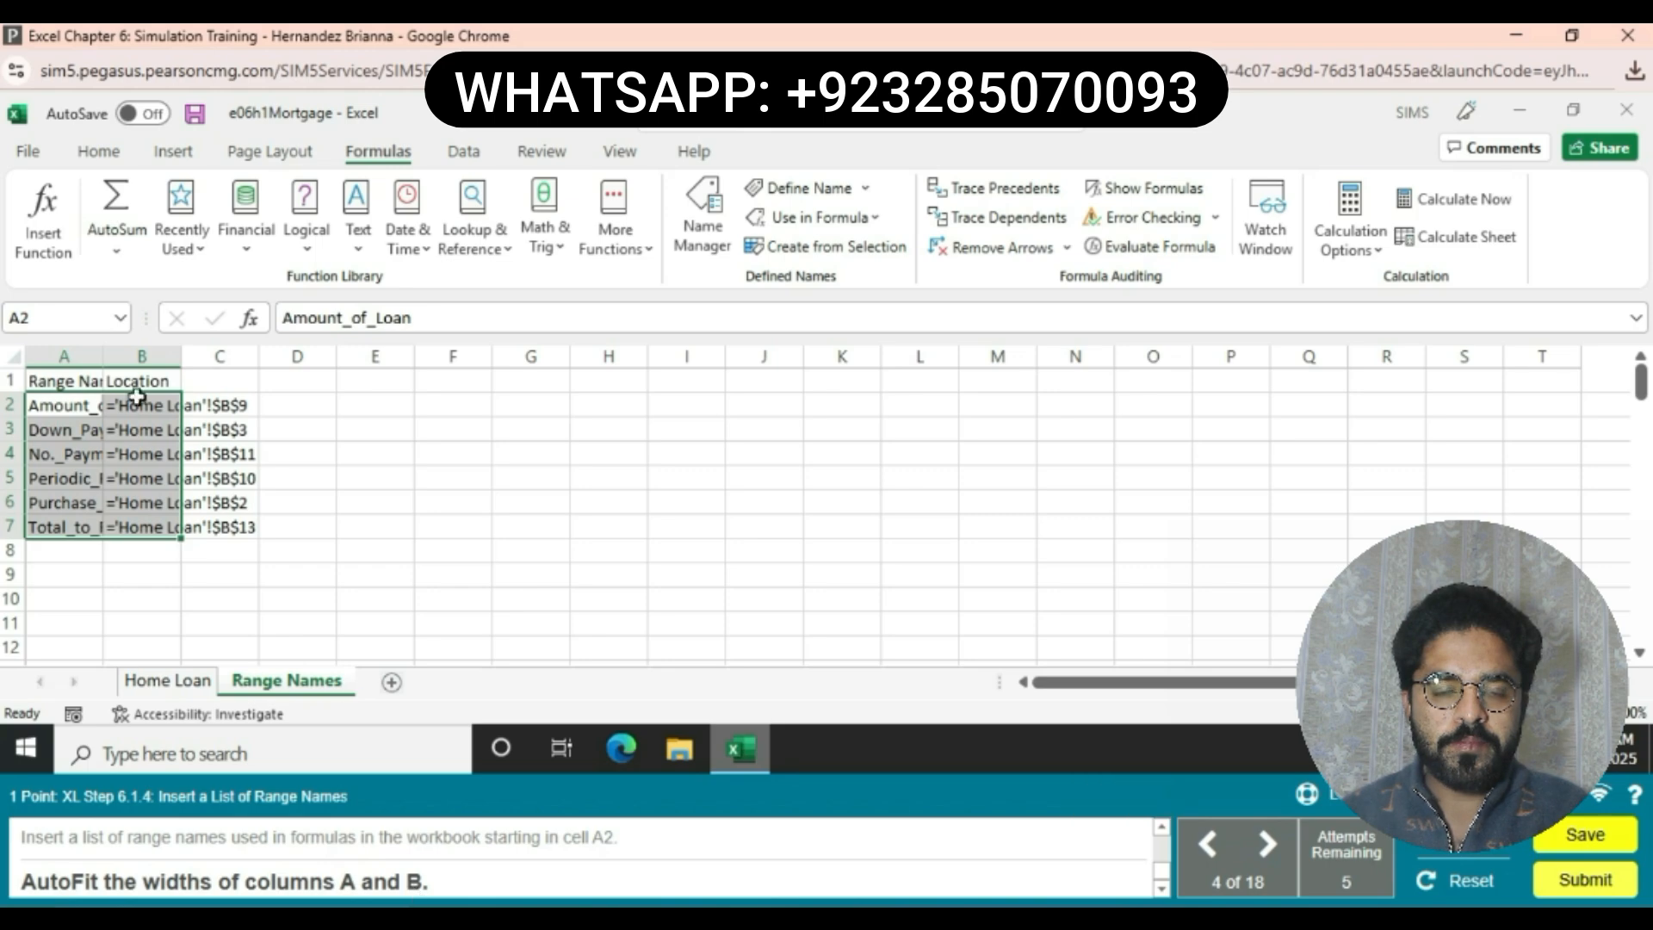
AutoFit the widths of columns A and B on the Range Names sheet.
{"action": "left_click_drag", "start_coordinate": [64, 356], "coordinate": [128, 353]}
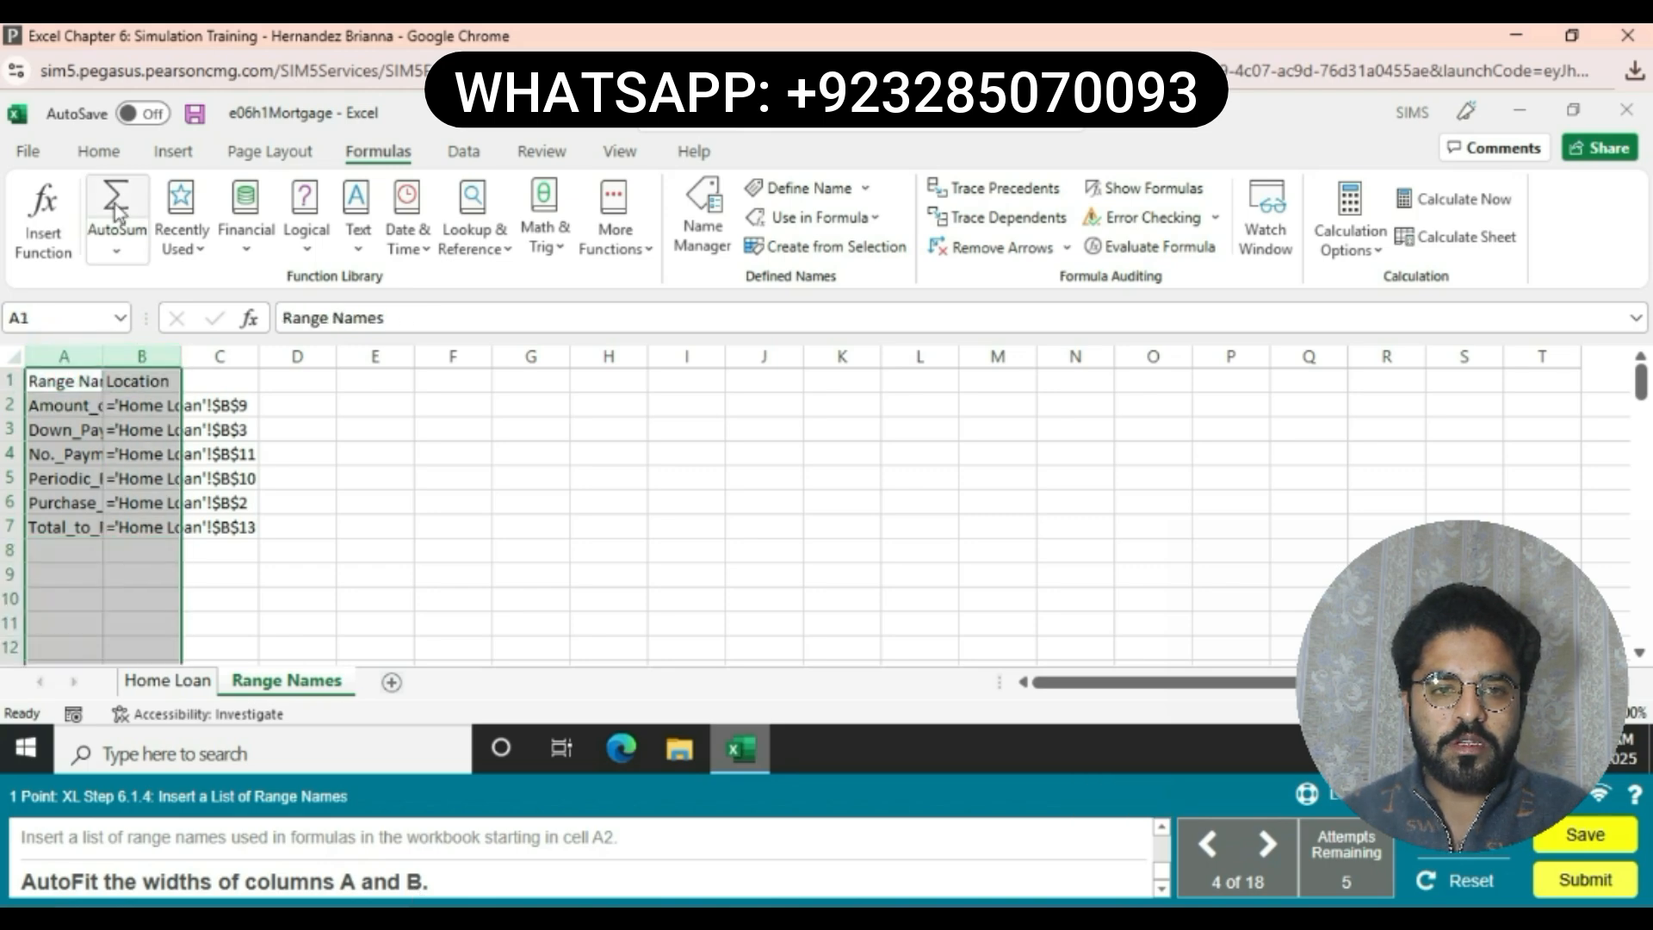
{"action": "left_click", "coordinate": [98, 153]}
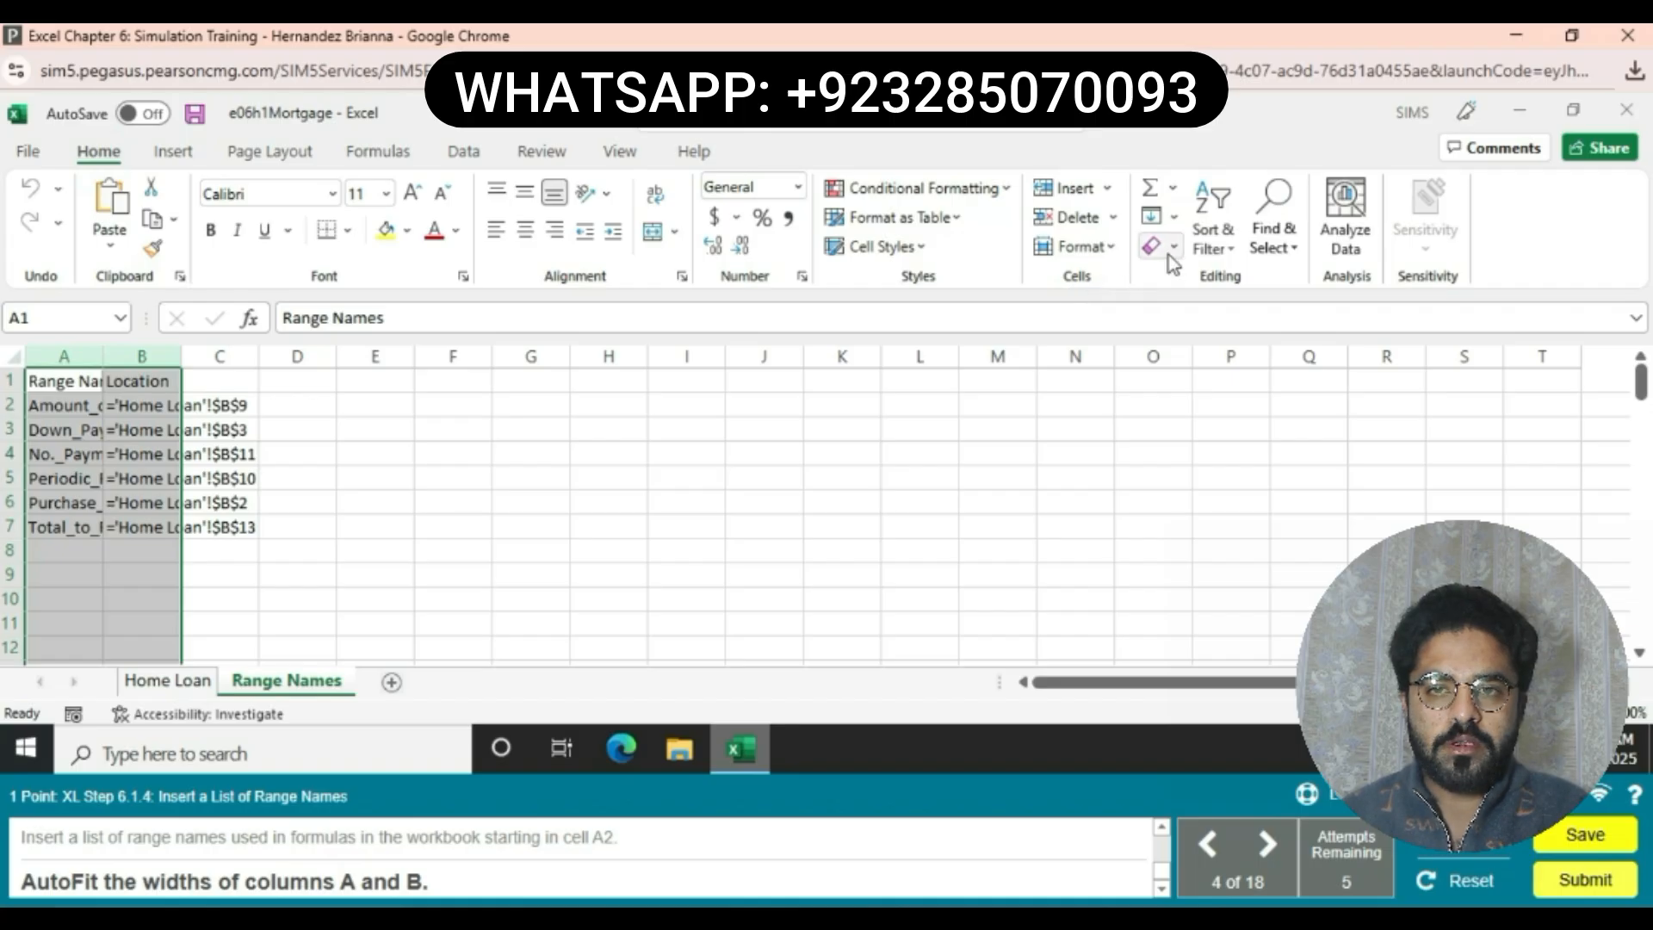
{"action": "left_click", "coordinate": [1111, 248]}
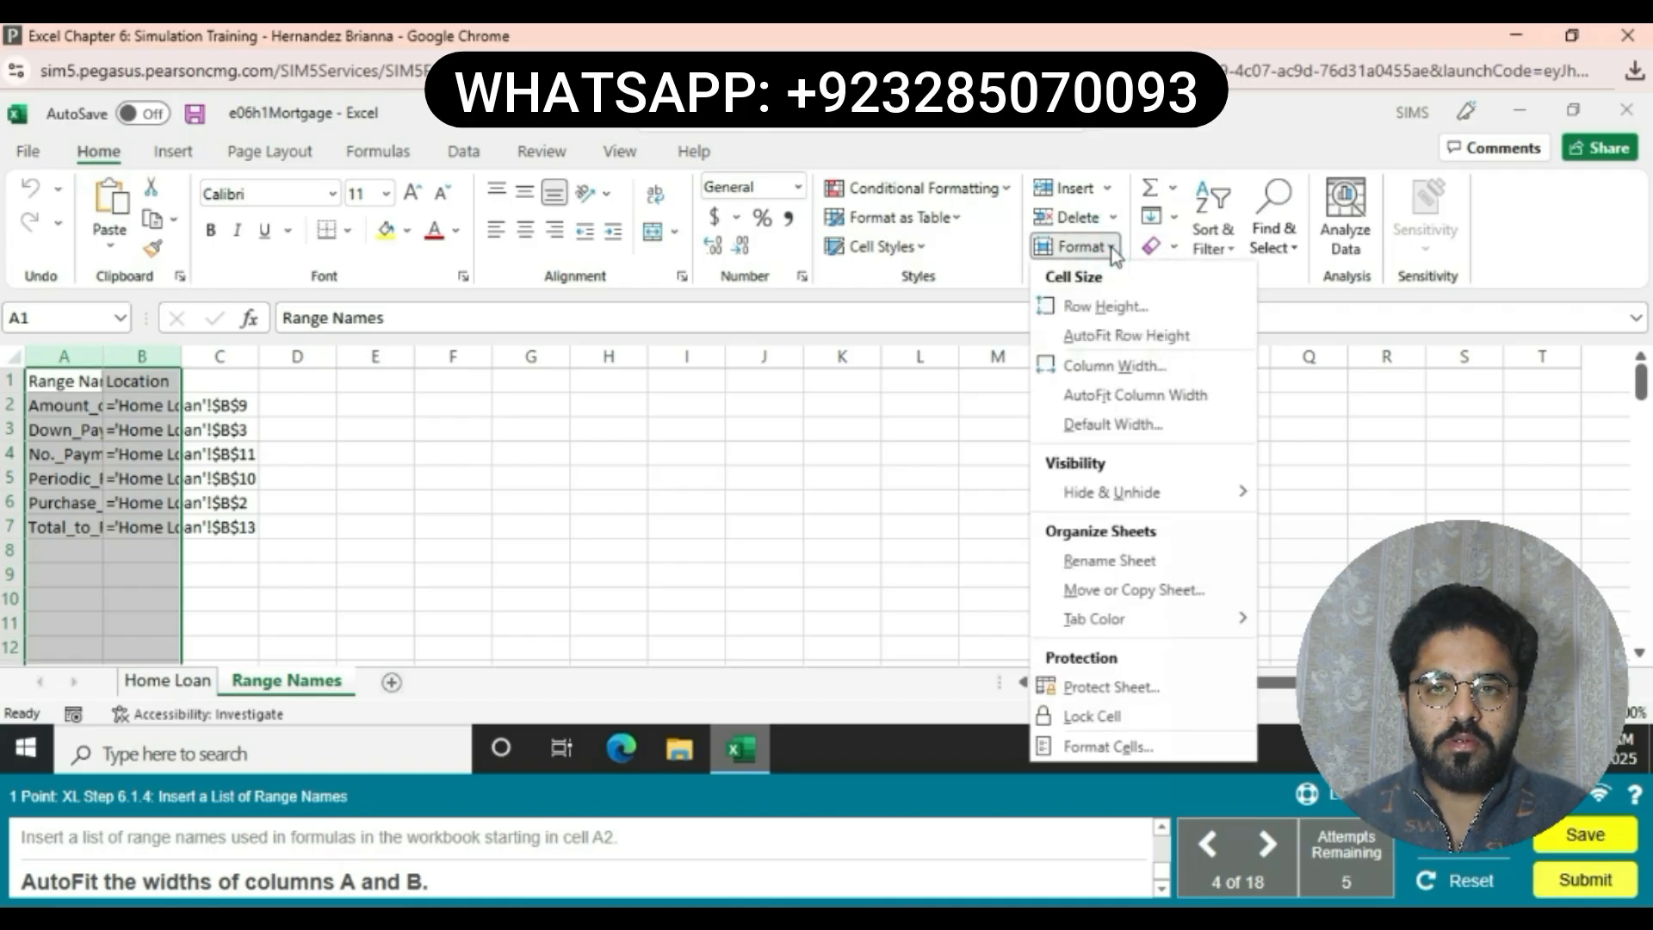
{"action": "left_click", "coordinate": [1157, 393]}
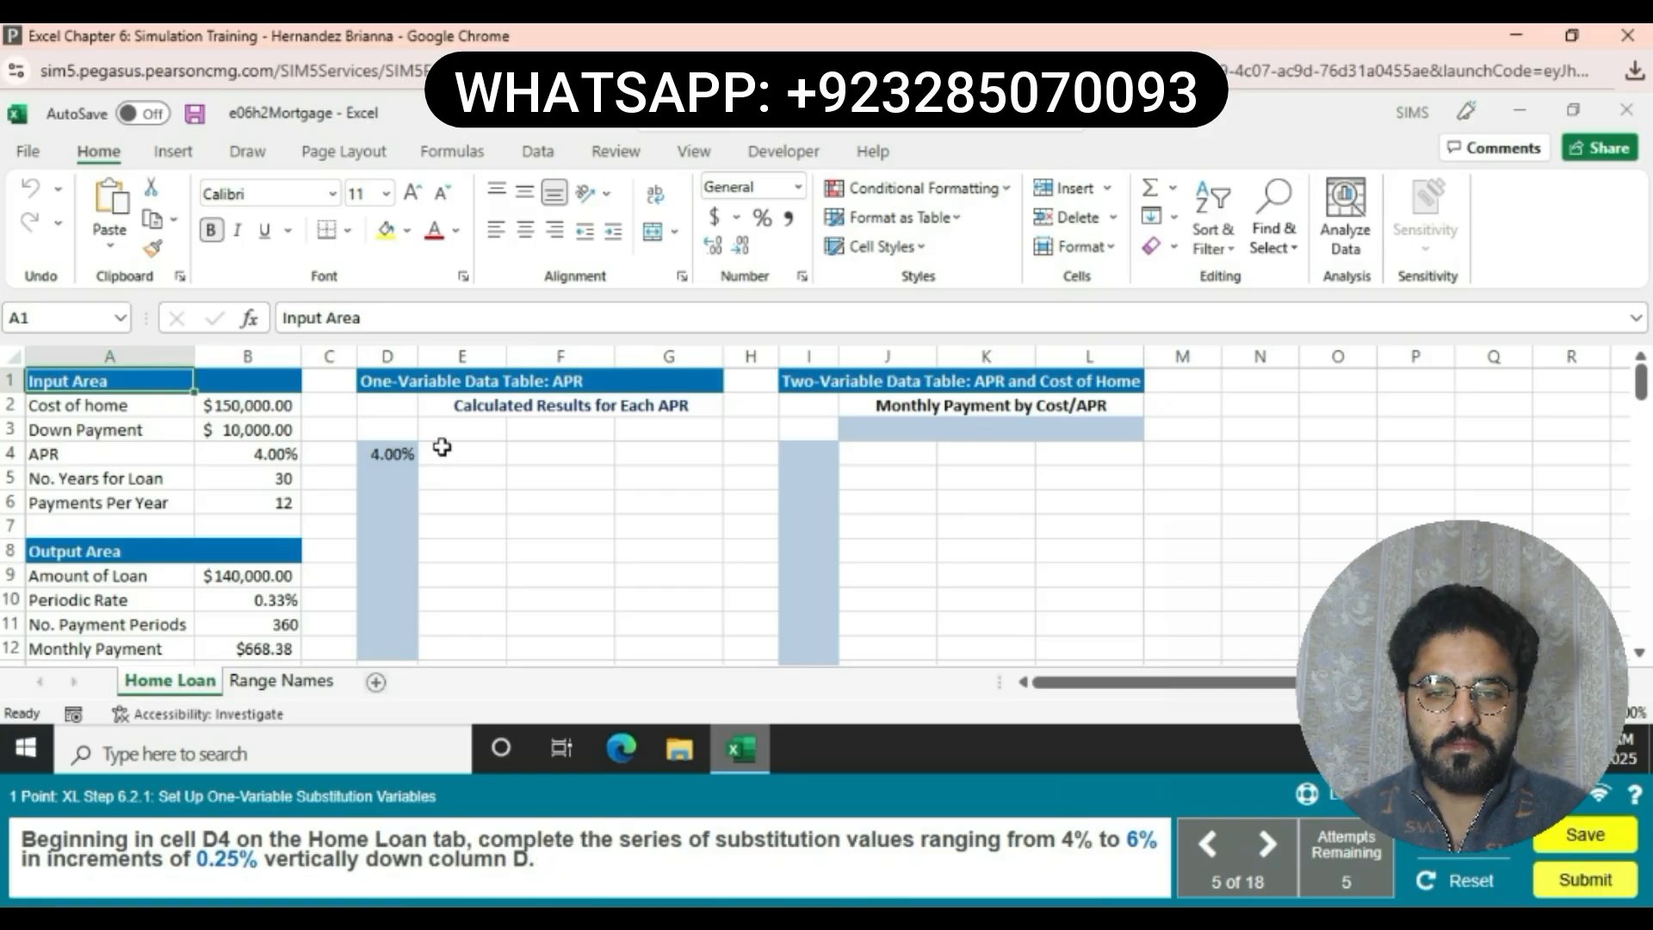
Fill a linear series down column D from cell D4 with a step value of 0.25% and a stop value of 6%.
{"action": "left_click", "coordinate": [387, 457]}
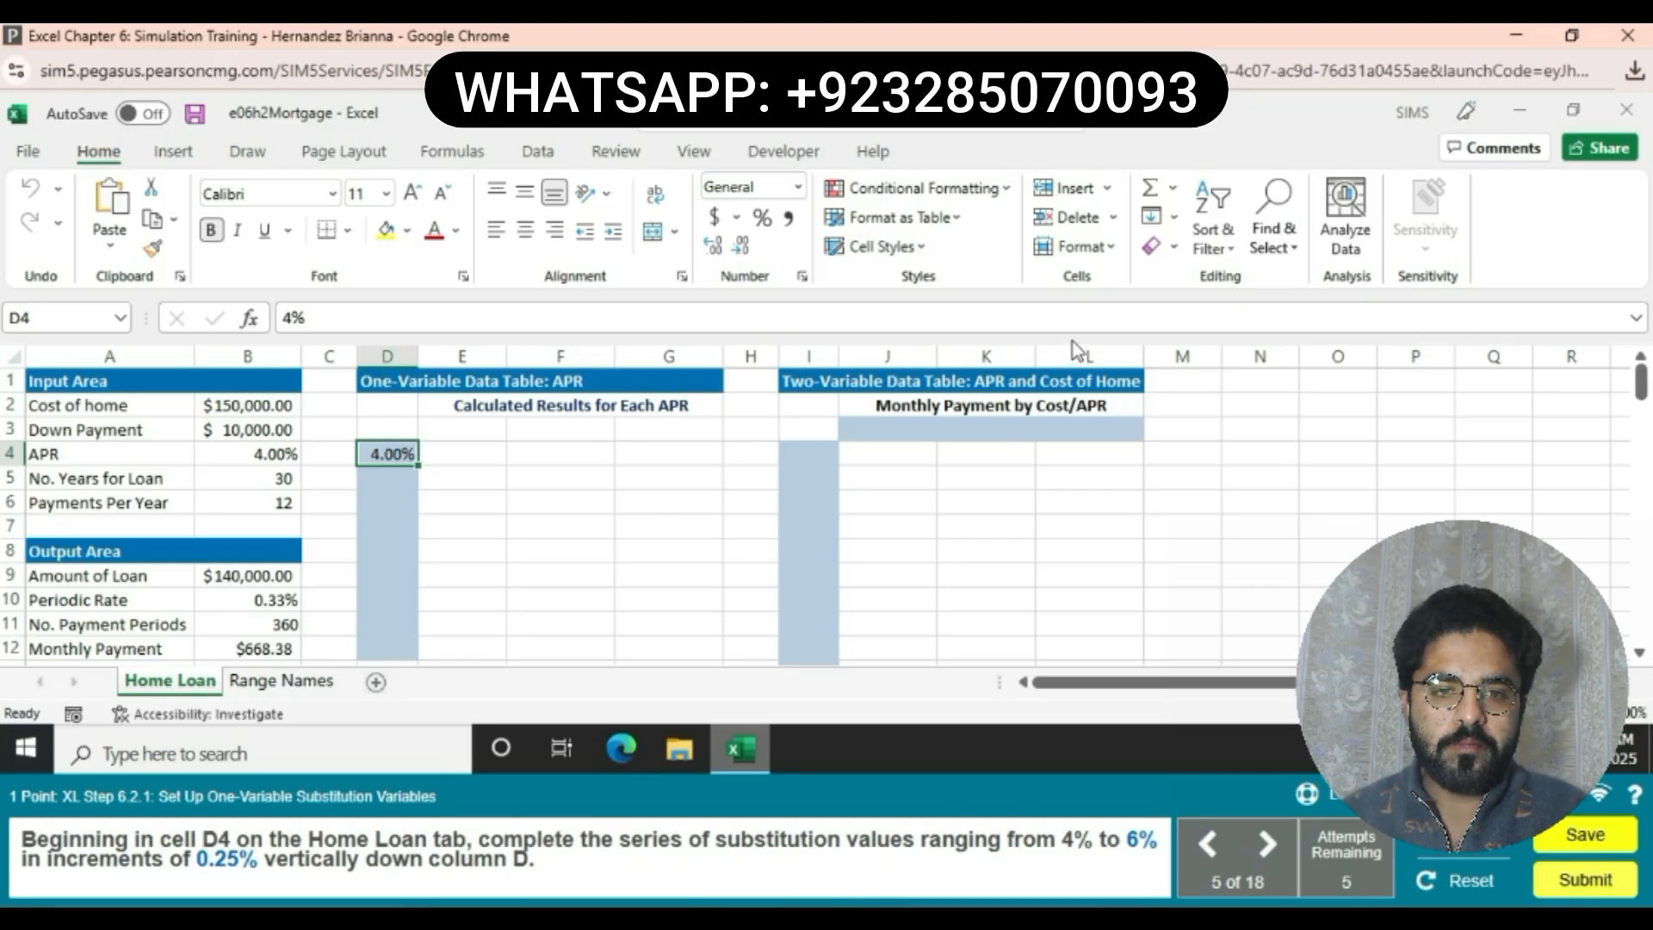
{"action": "left_click", "coordinate": [1177, 215]}
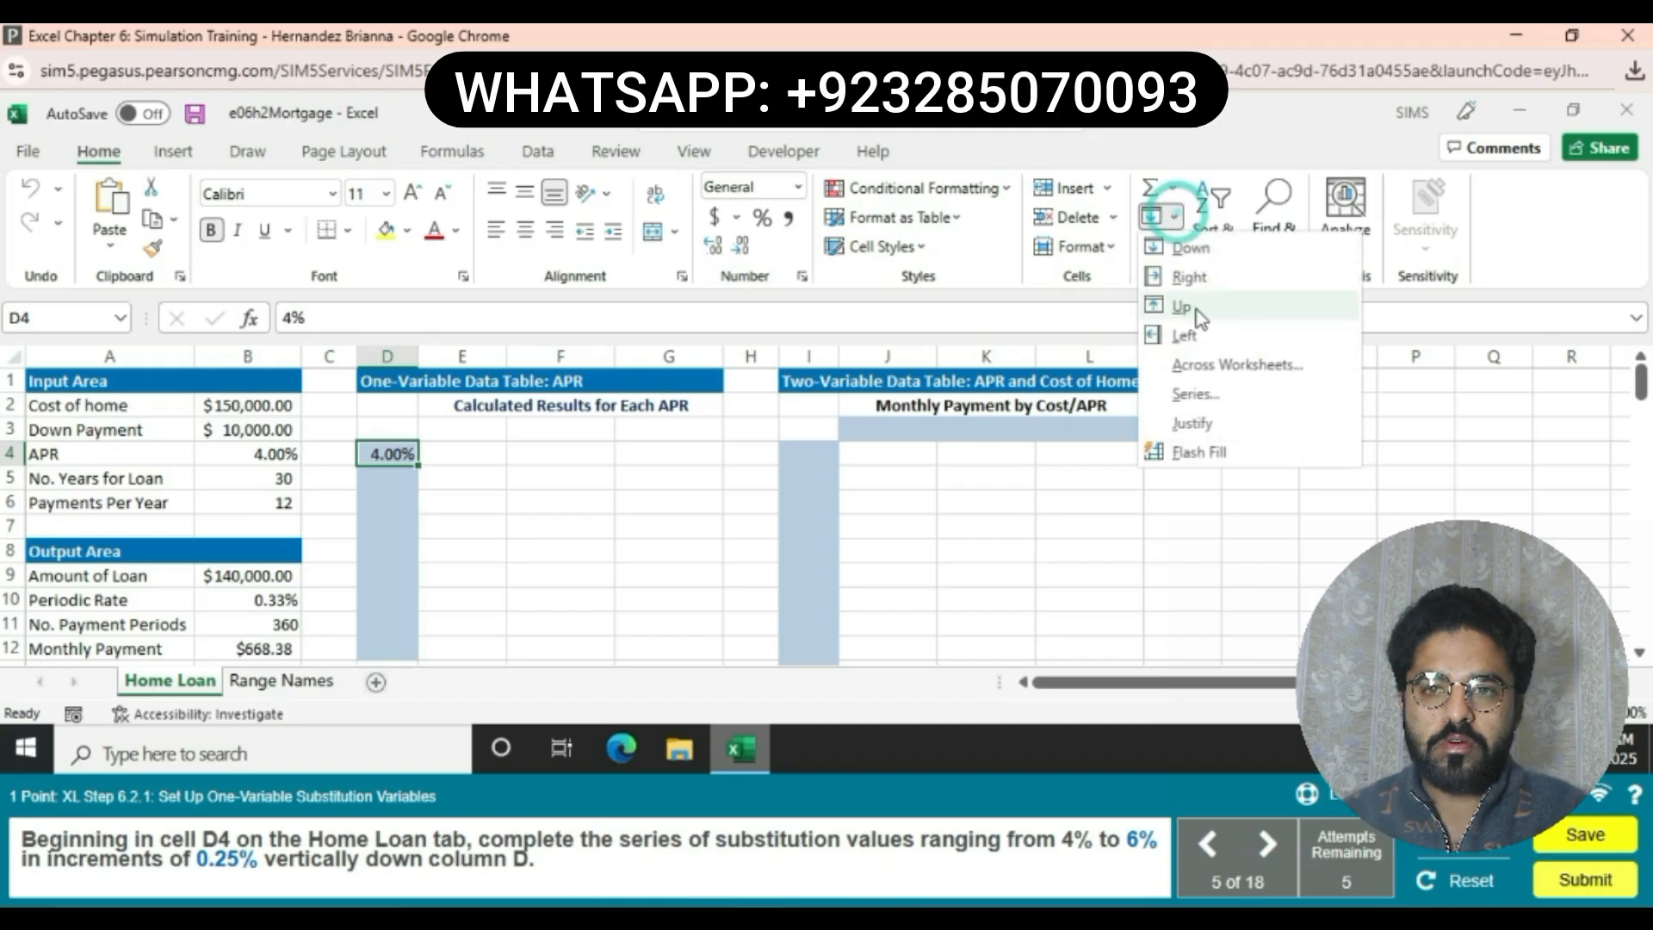
{"action": "left_click", "coordinate": [1196, 394]}
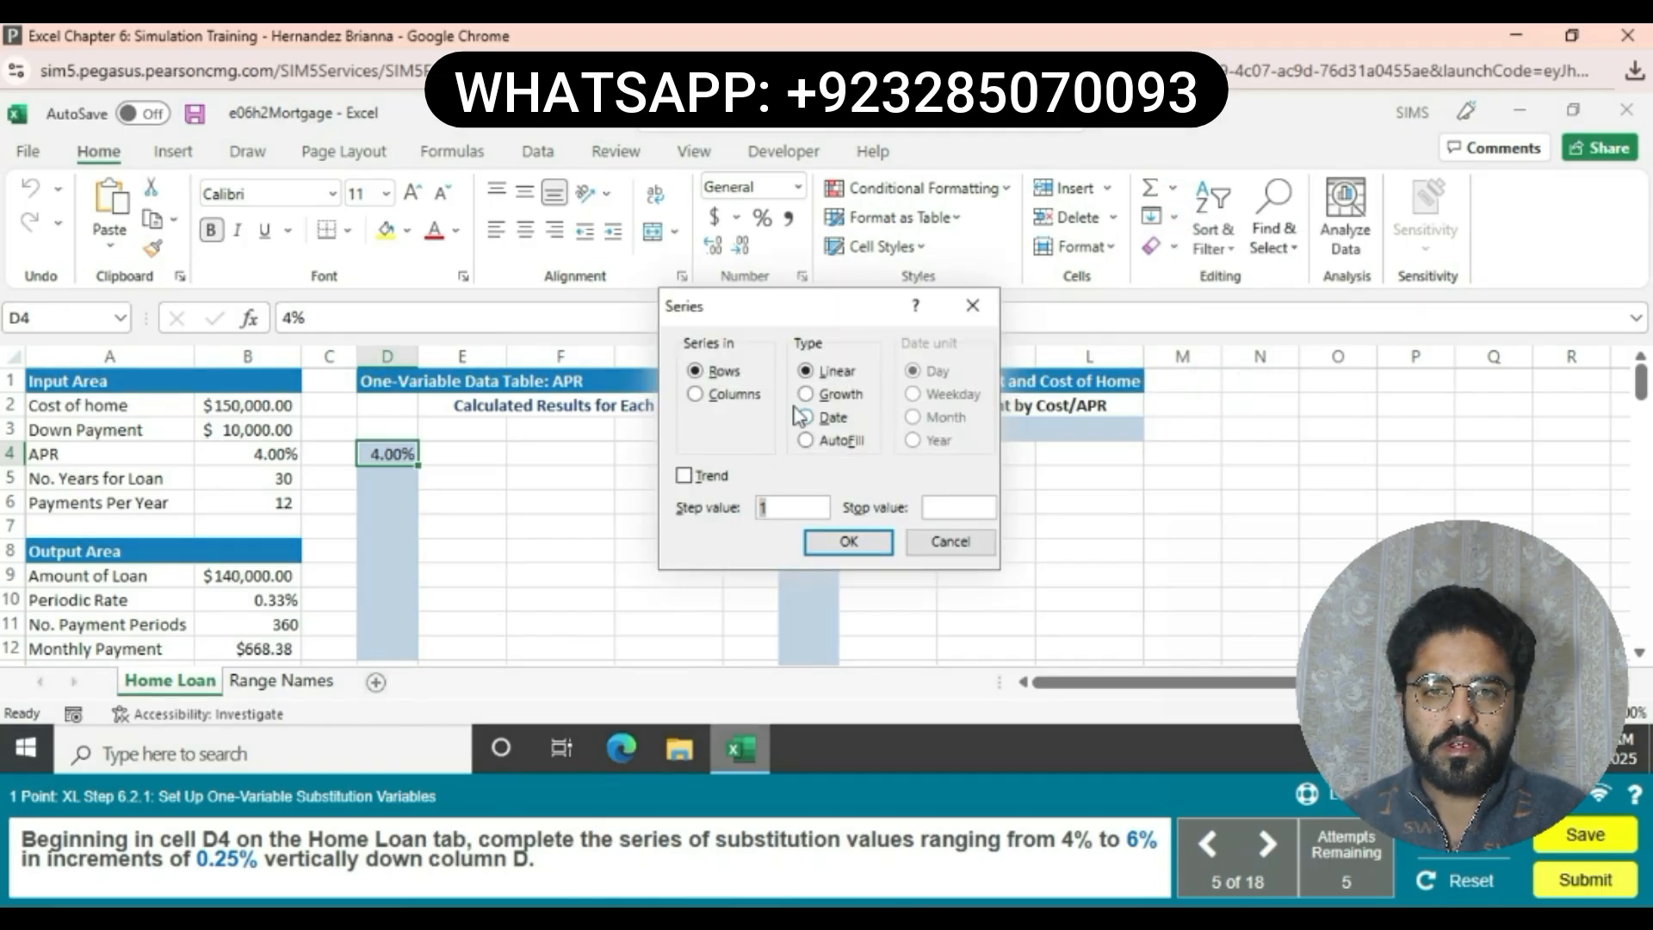
{"action": "left_click", "coordinate": [695, 394]}
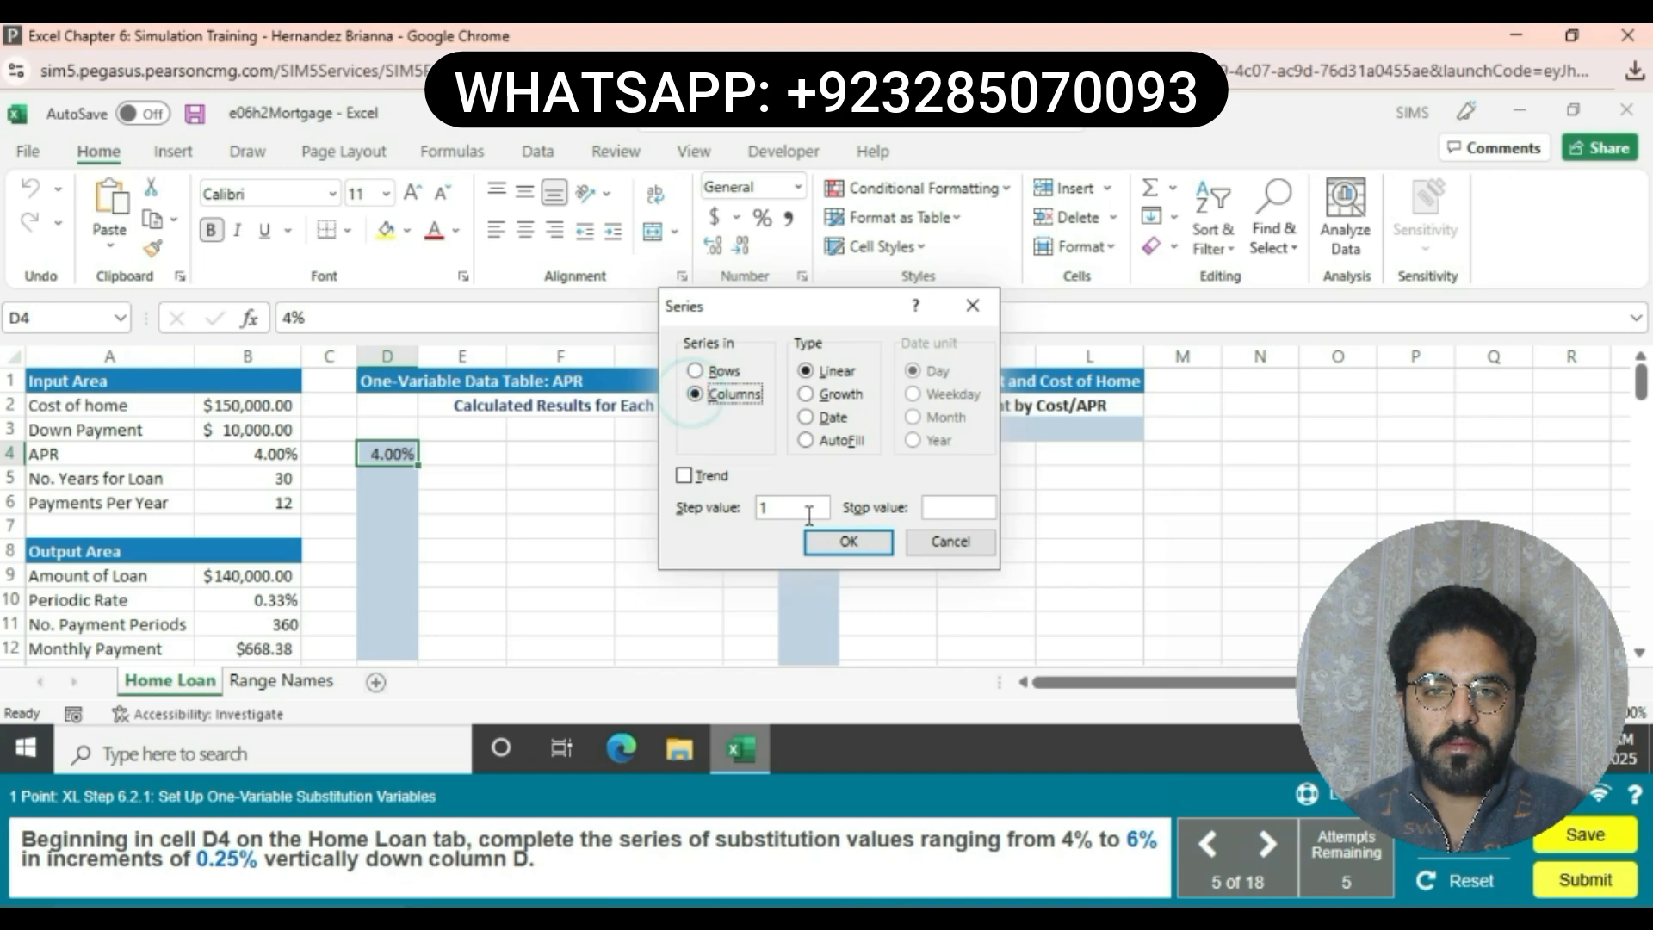
{"action": "double_click", "coordinate": [798, 508]}
{"action": "key", "text": "BackSpace"}
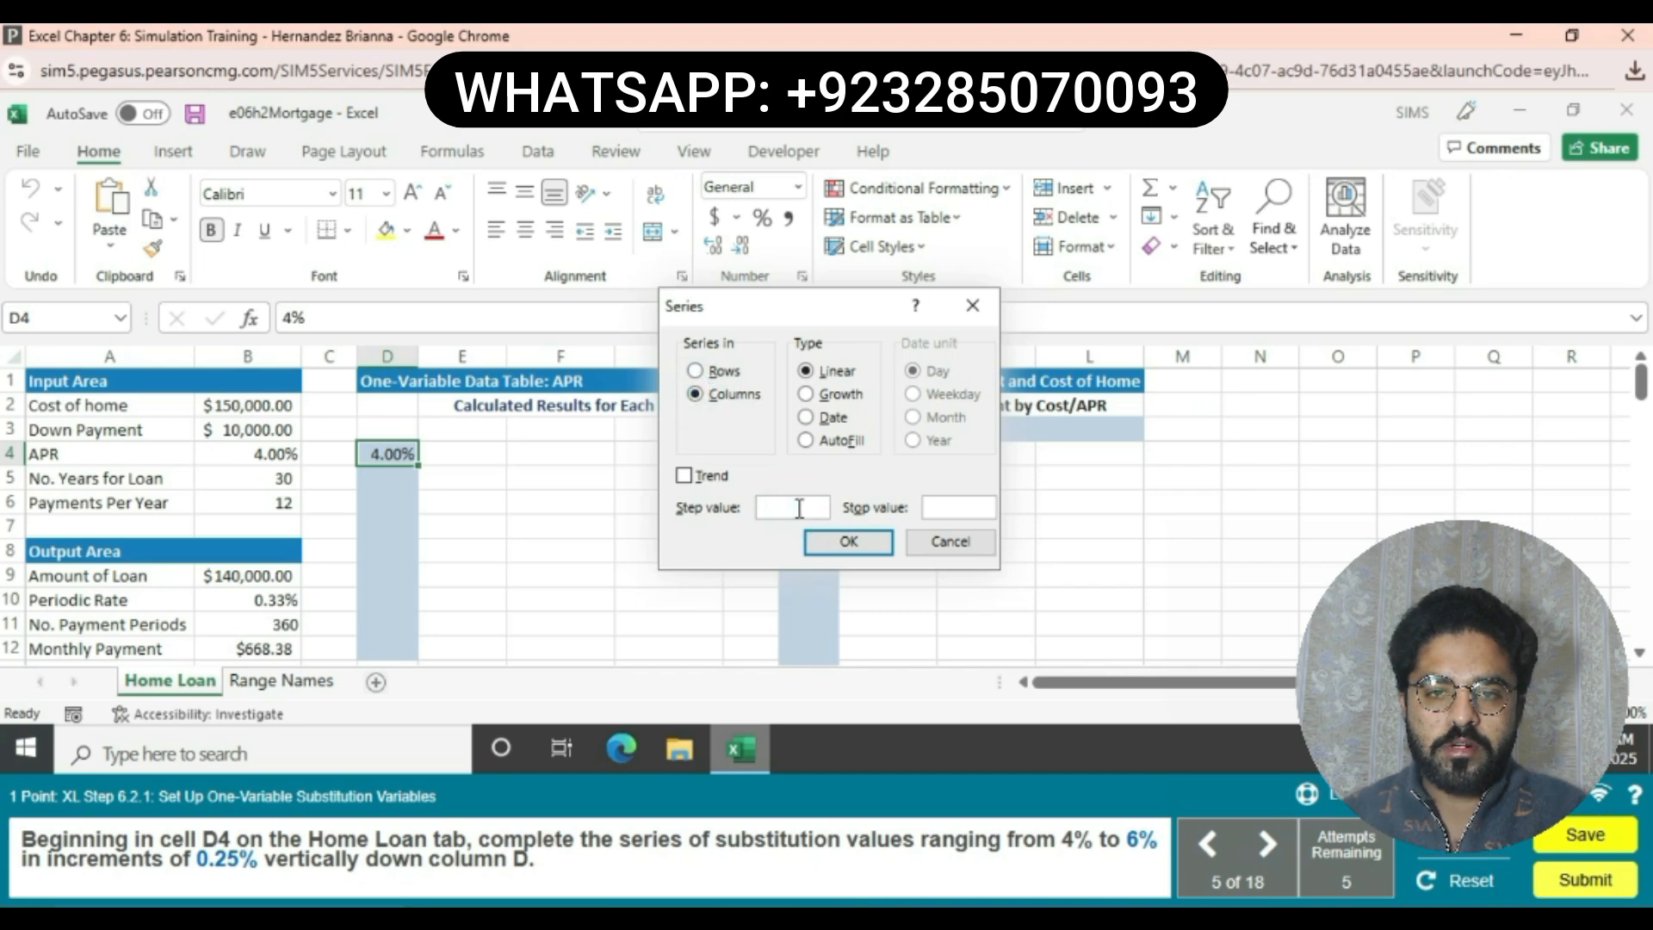
{"action": "type", "text": "0.25%"}
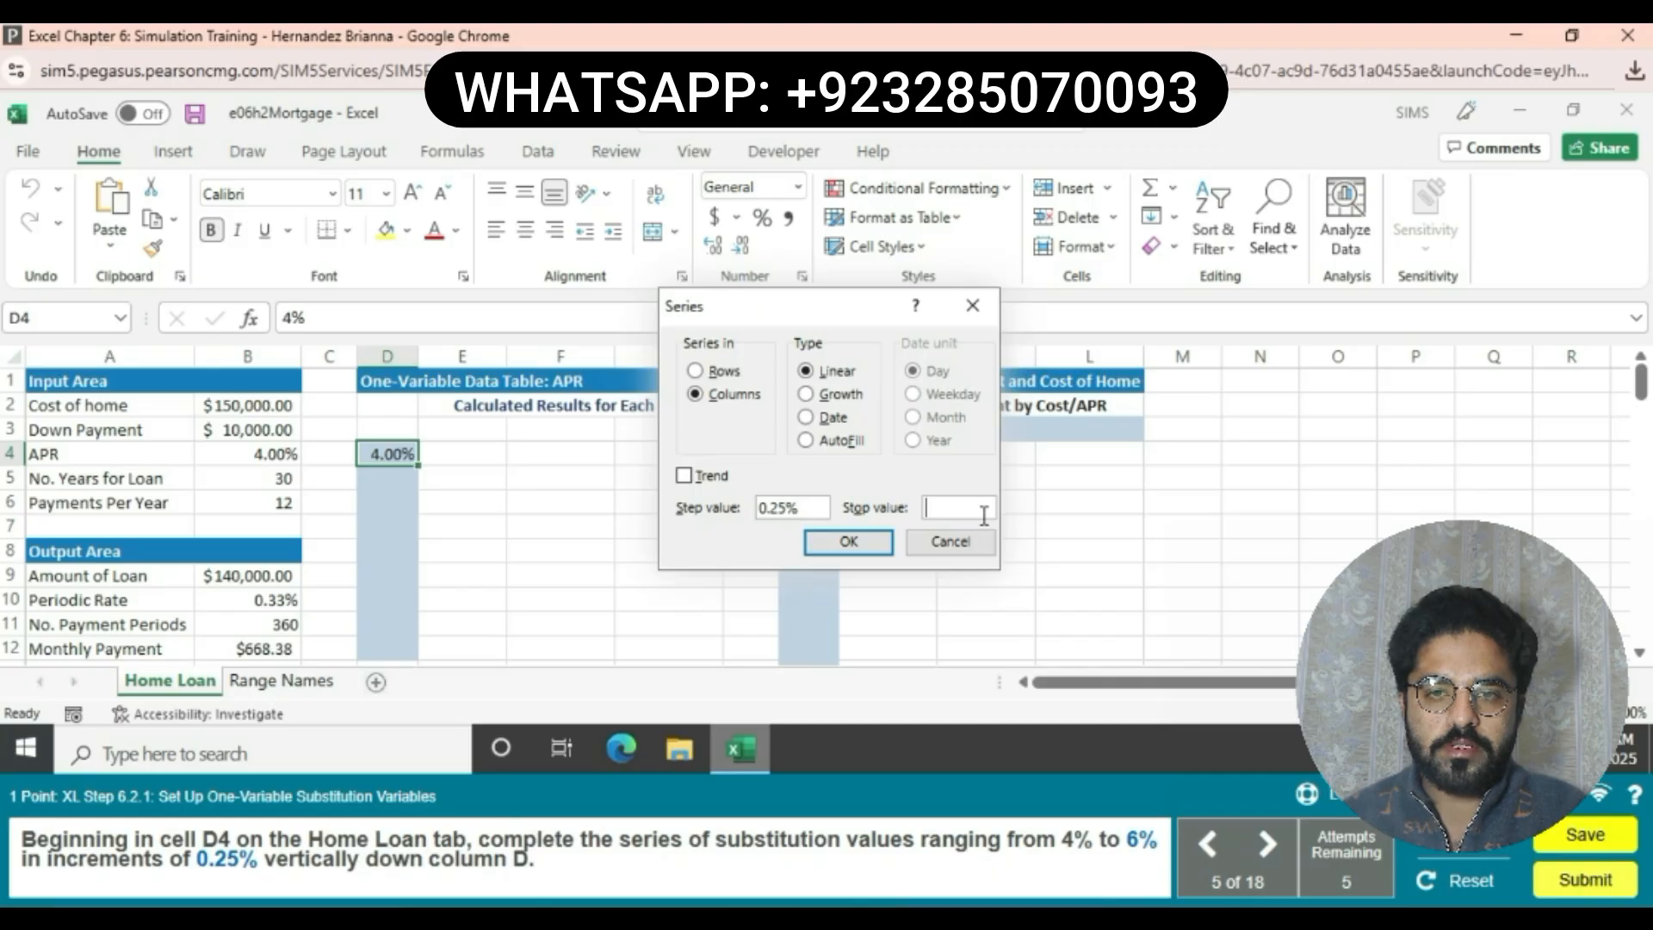
{"action": "left_click", "coordinate": [977, 514]}
{"action": "type", "text": "6%"}
{"action": "left_click", "coordinate": [848, 541]}
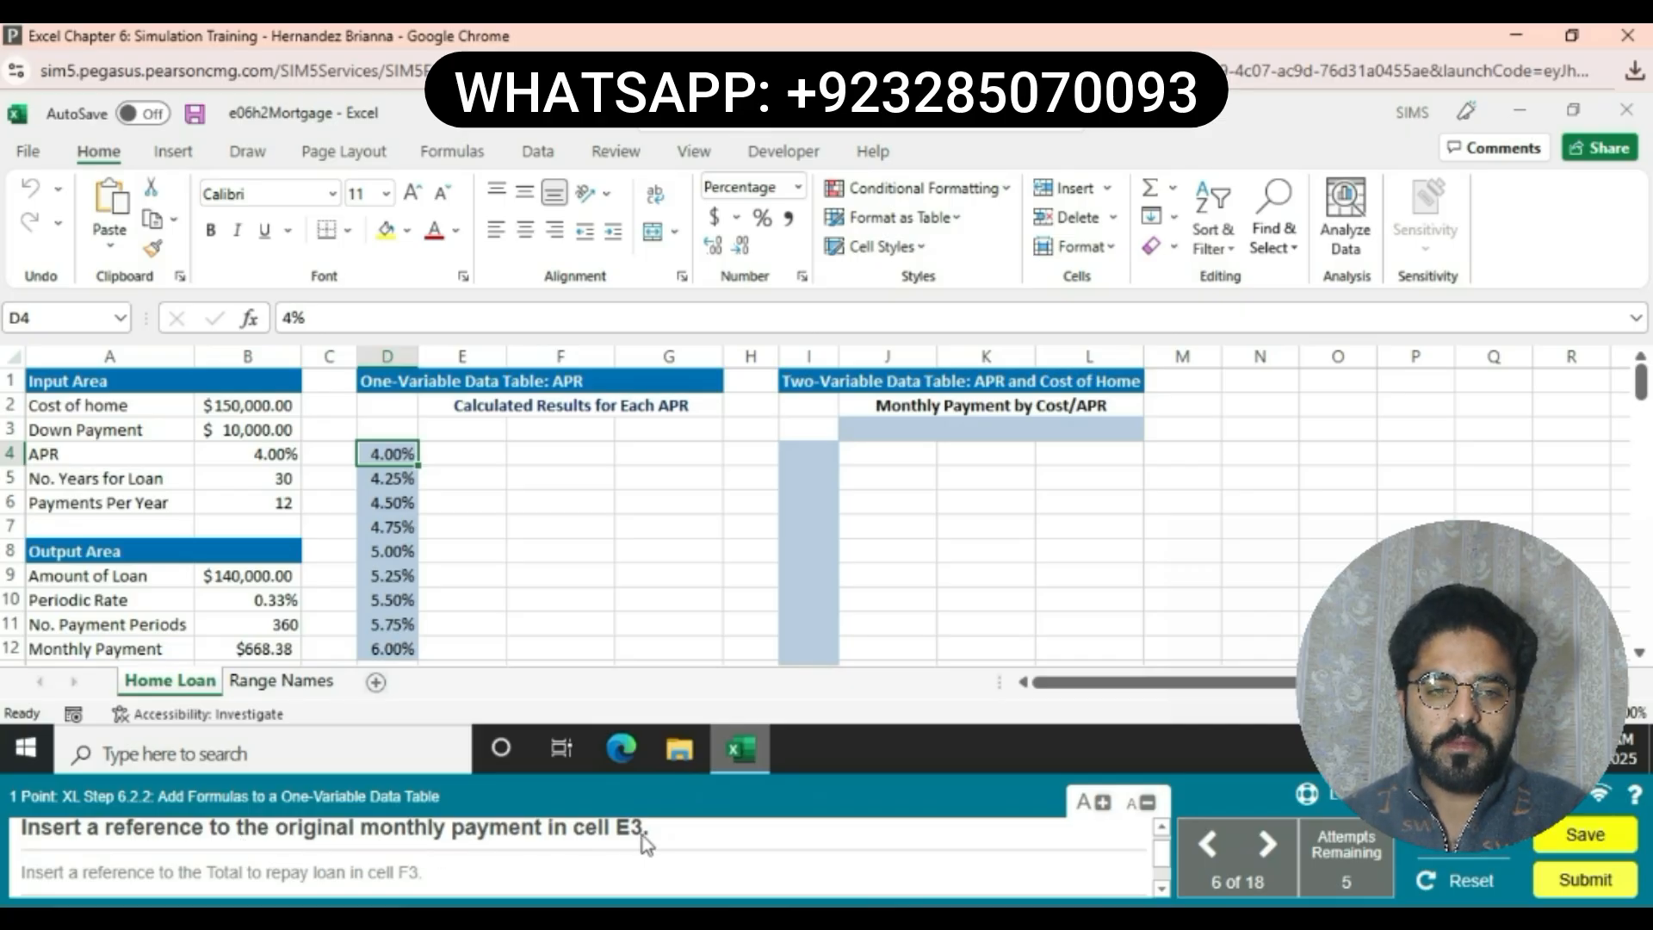
{"action": "left_click", "coordinate": [488, 450]}
{"action": "type", "text": "="}
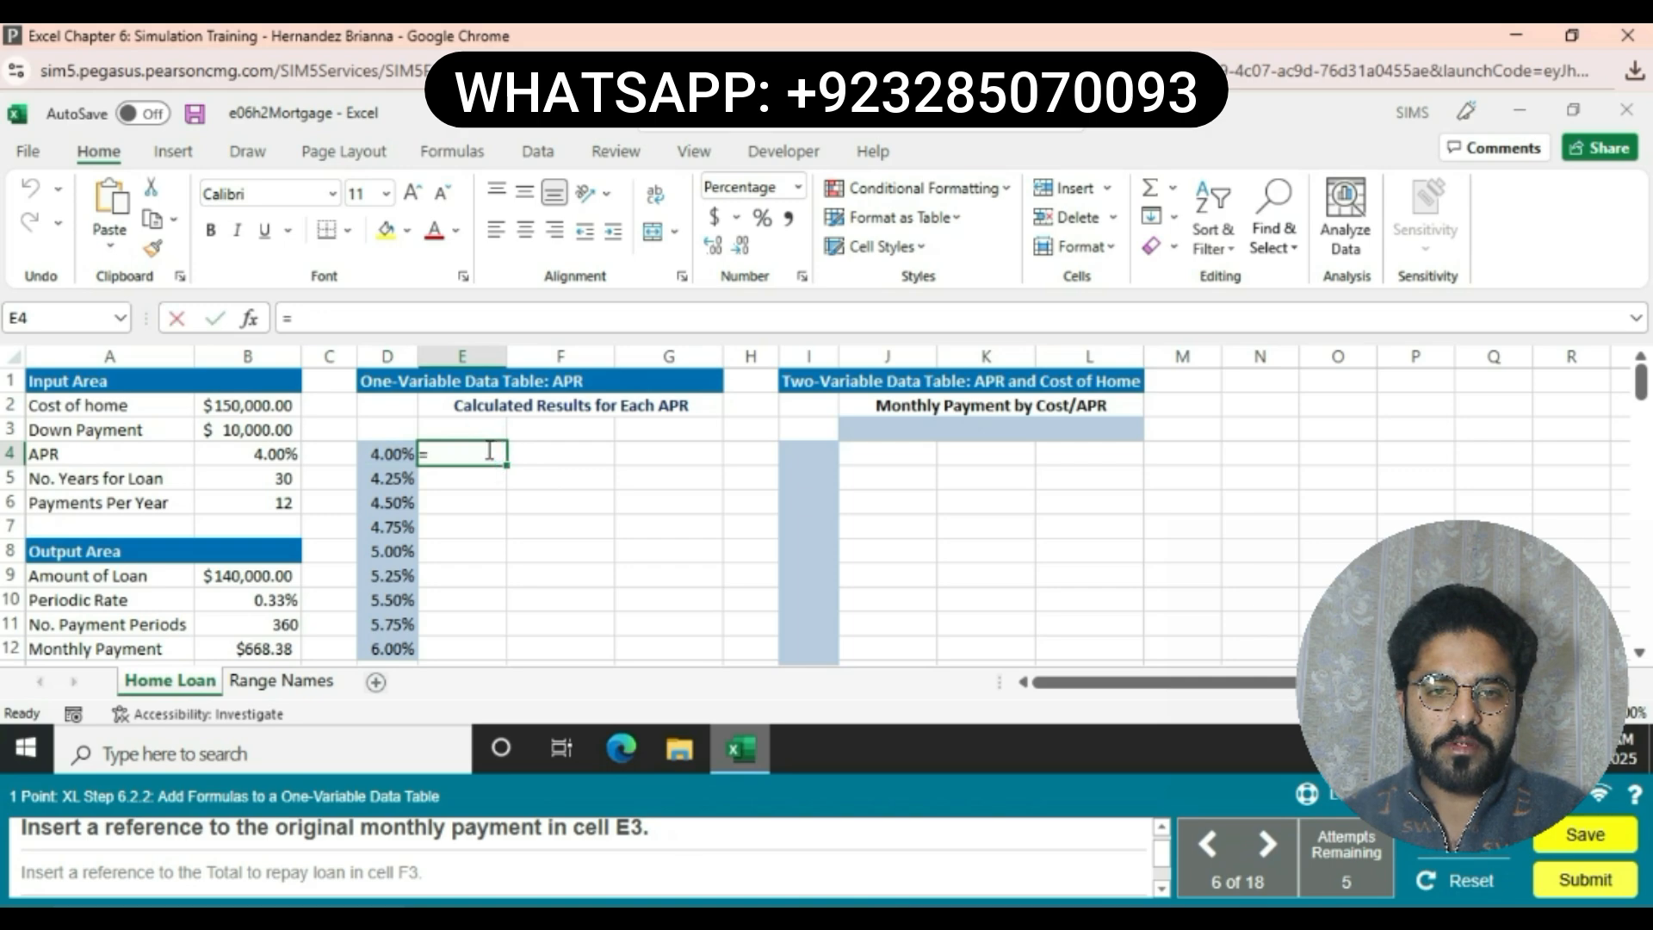
{"action": "left_click", "coordinate": [263, 645]}
{"action": "key", "text": "Return"}
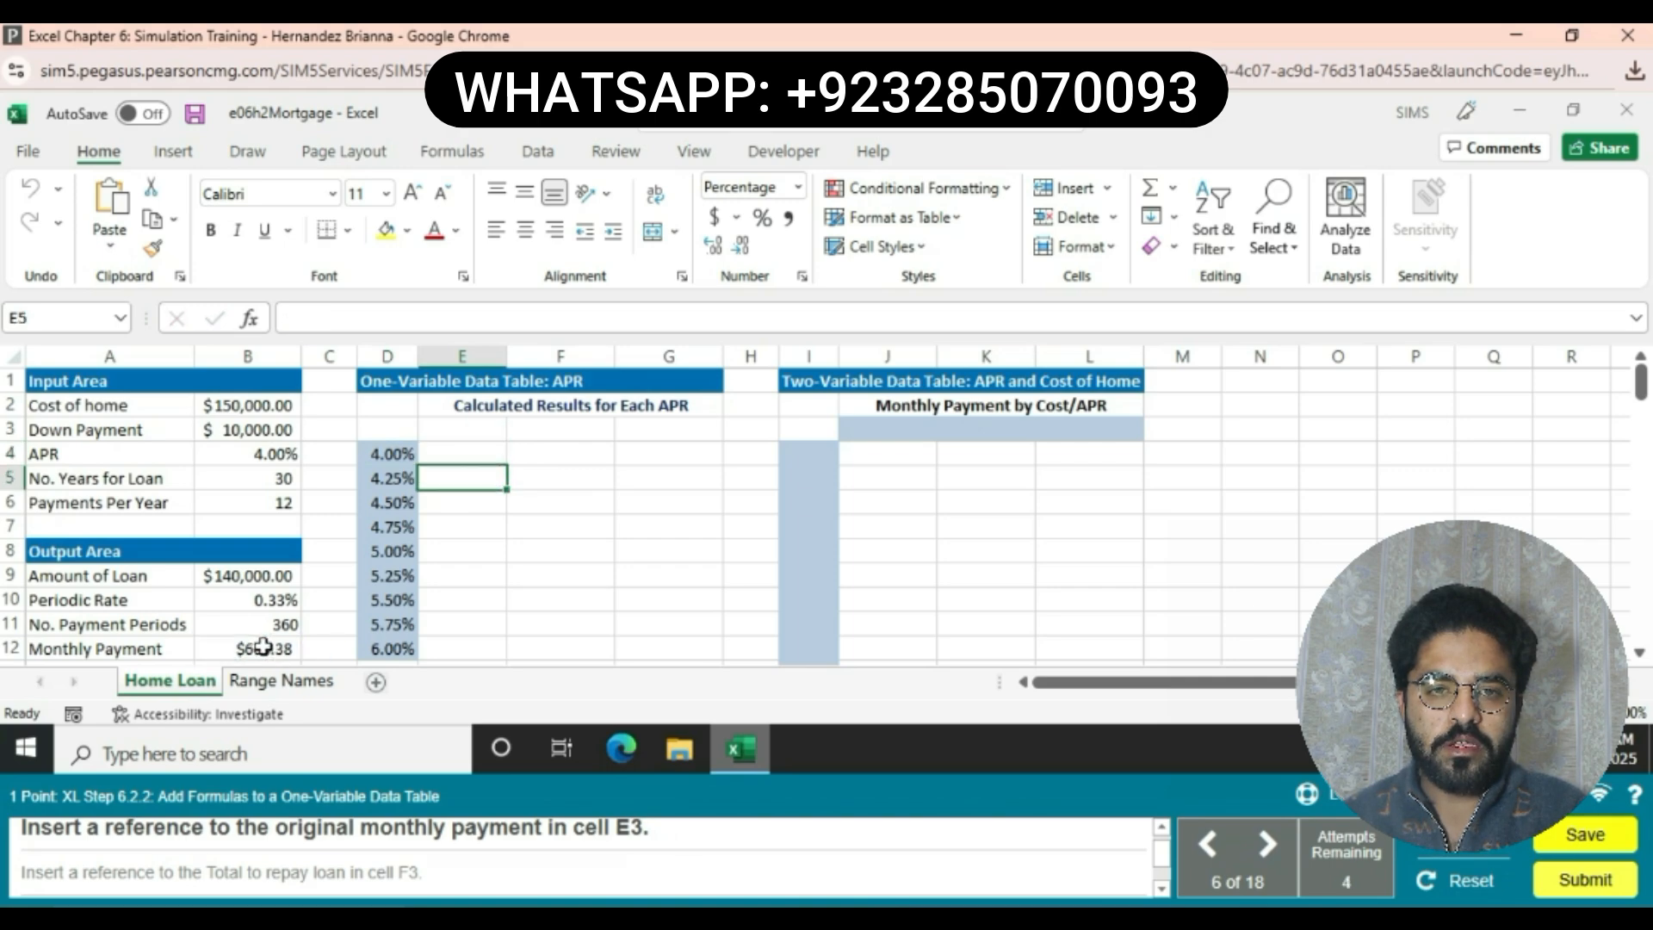
Enter a reference to the monthly payment in cell B12 into cell E3 of the one-variable data table.
{"action": "left_click", "coordinate": [466, 430]}
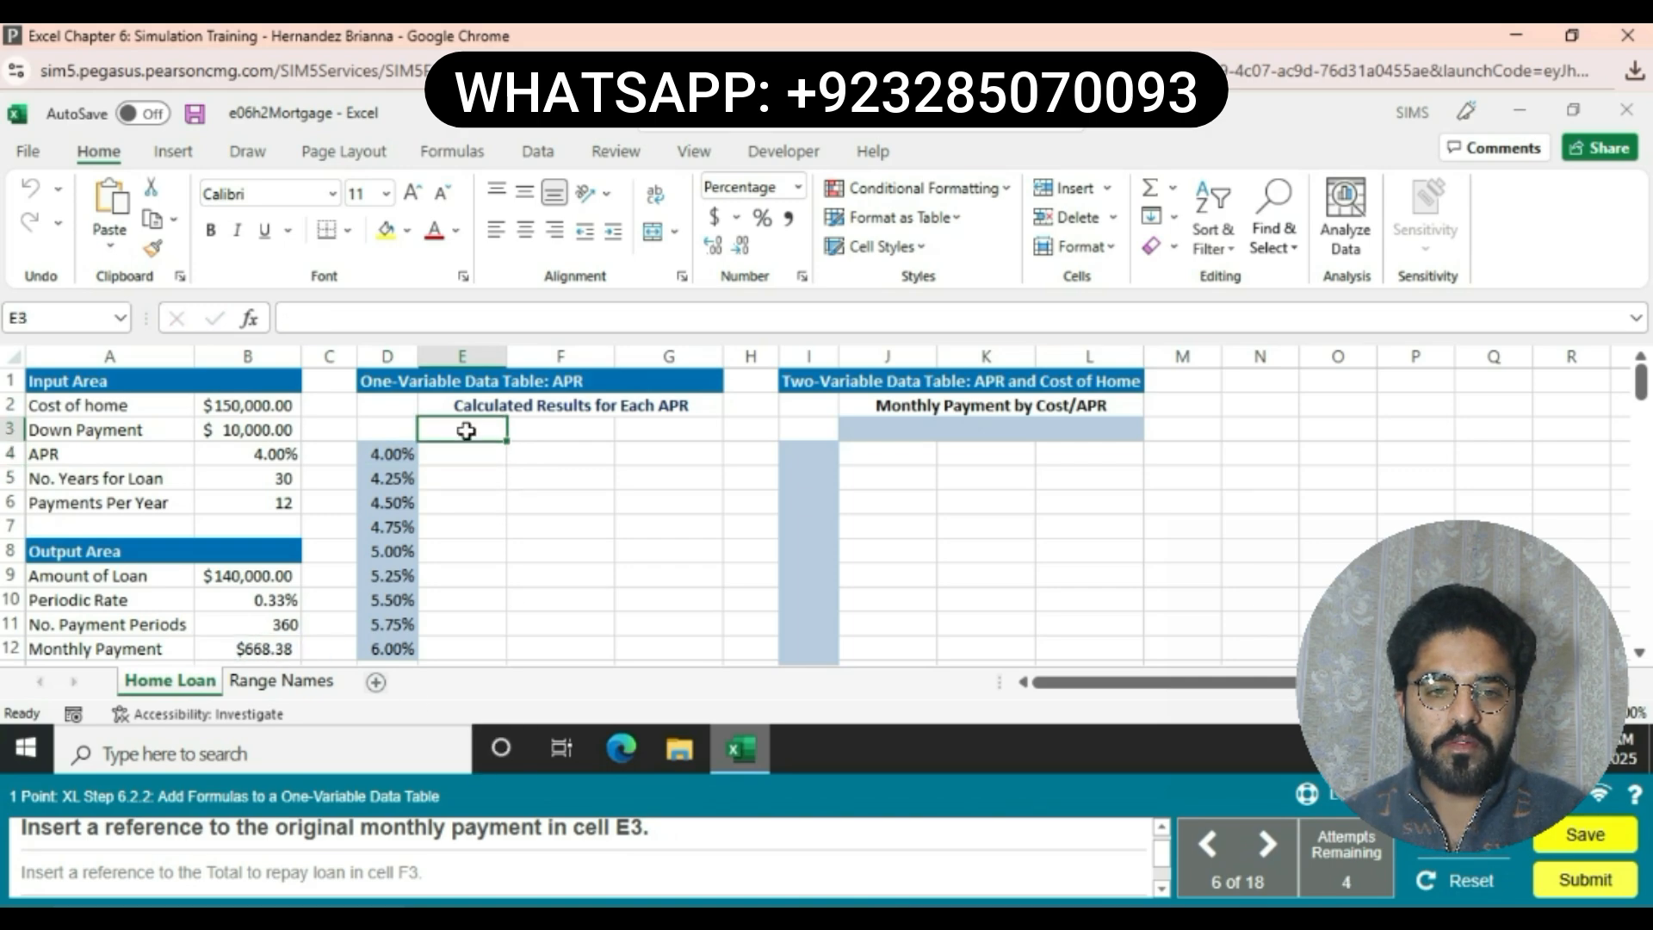
{"action": "type", "text": "="}
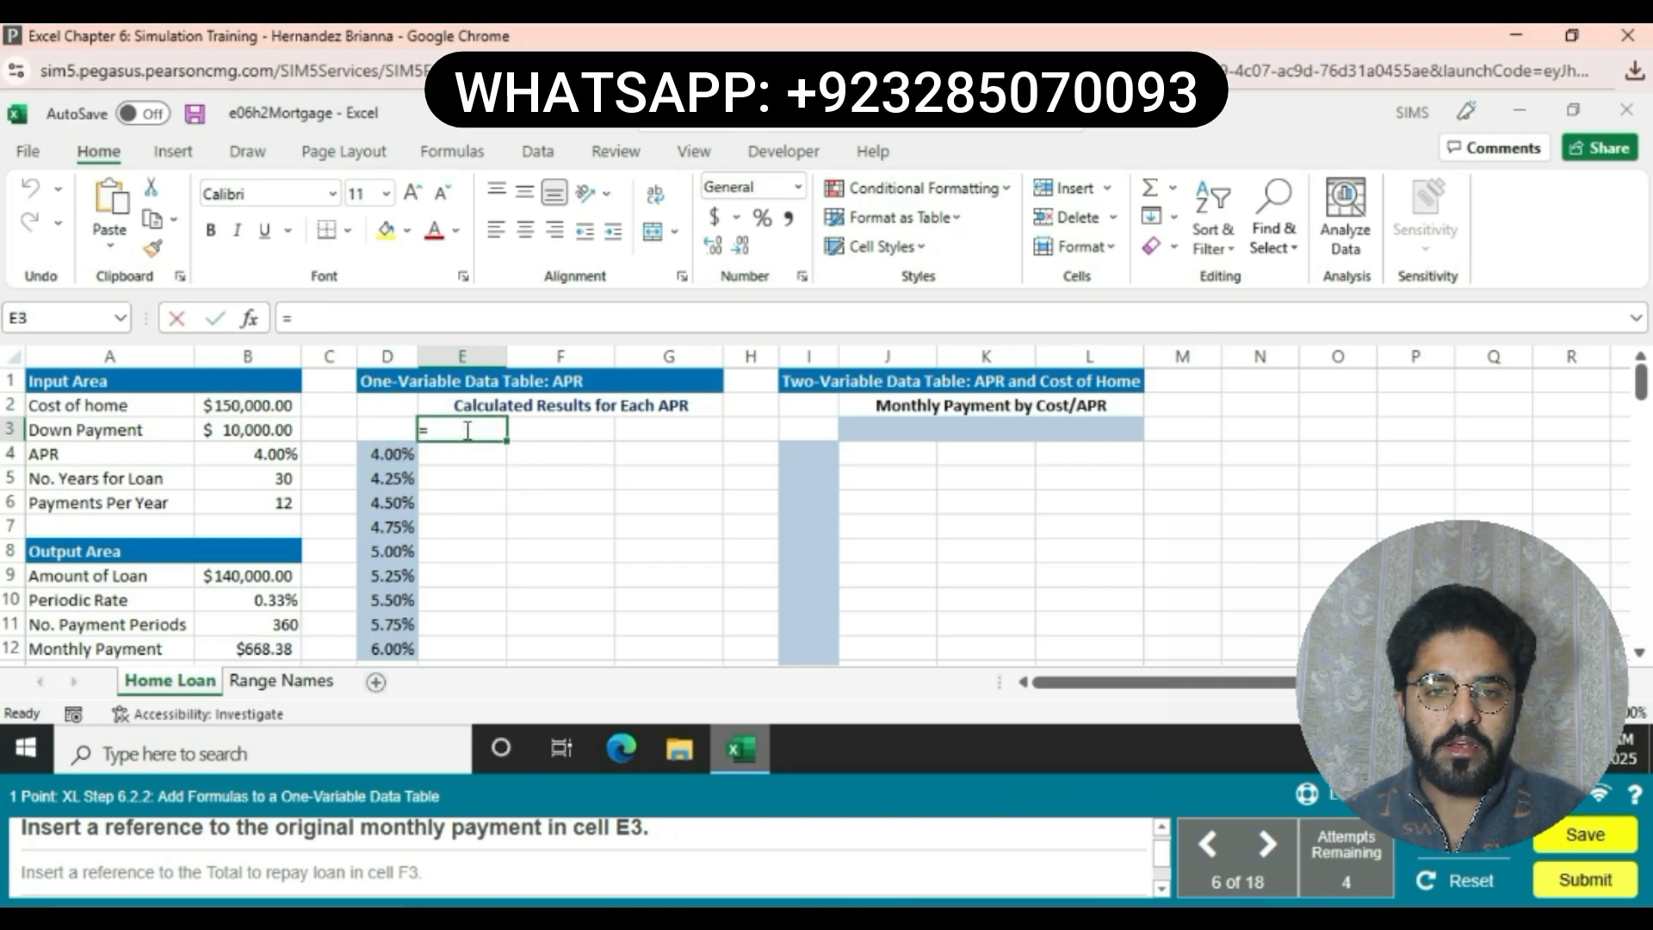
{"action": "left_click", "coordinate": [233, 646]}
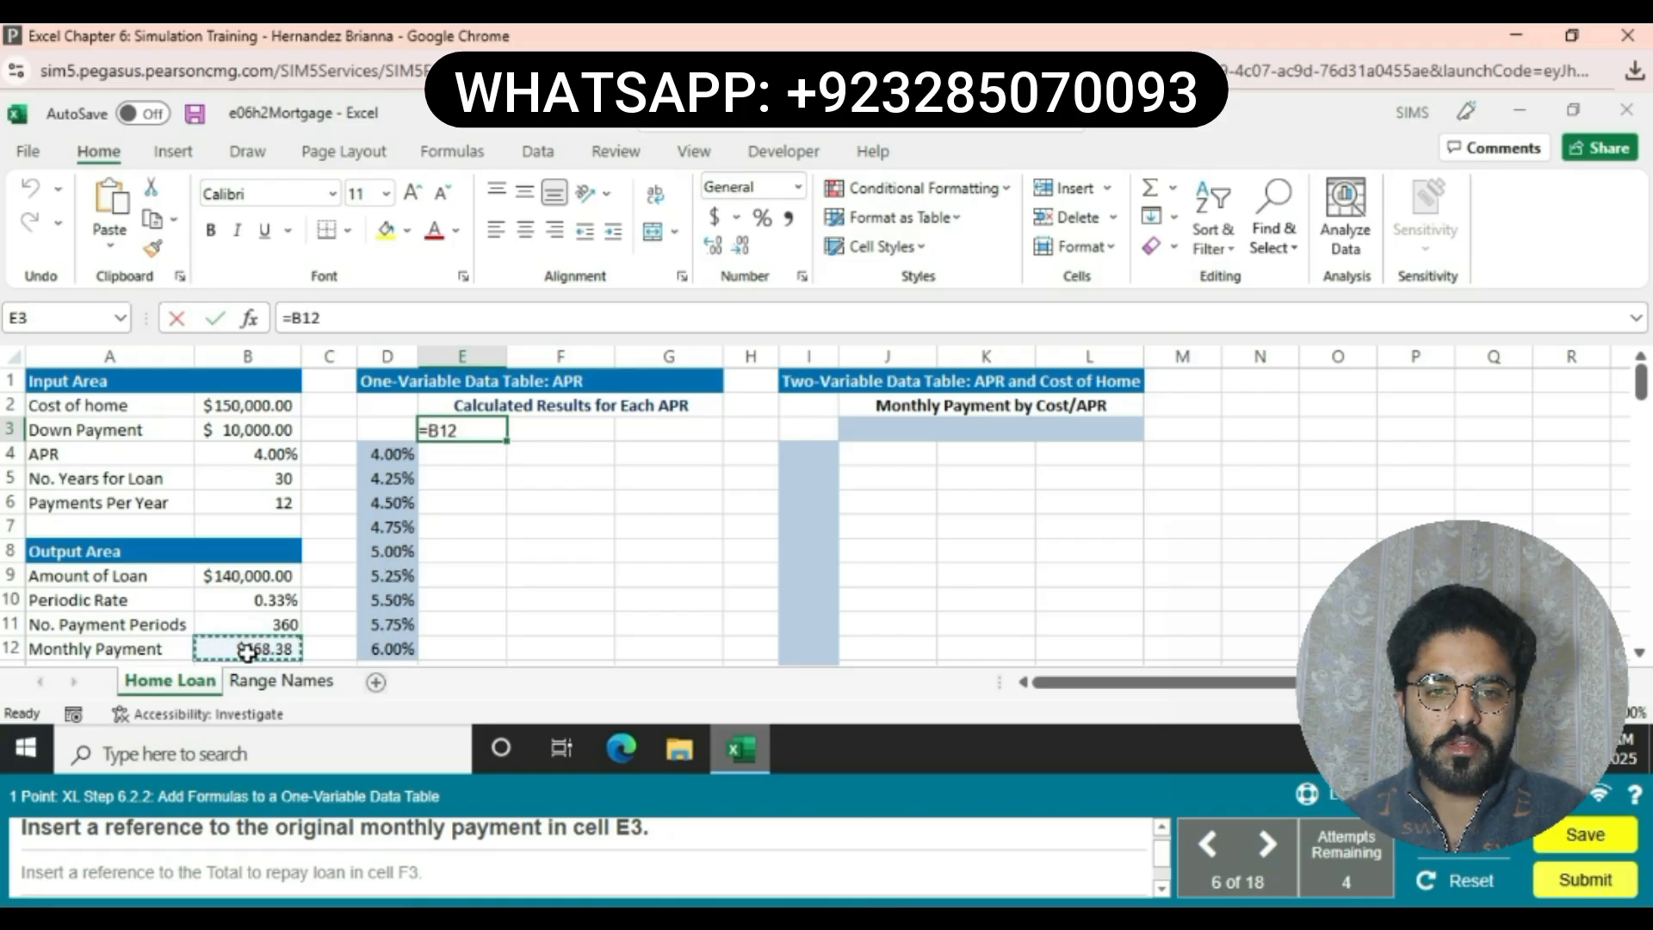
{"action": "key", "text": "Return"}
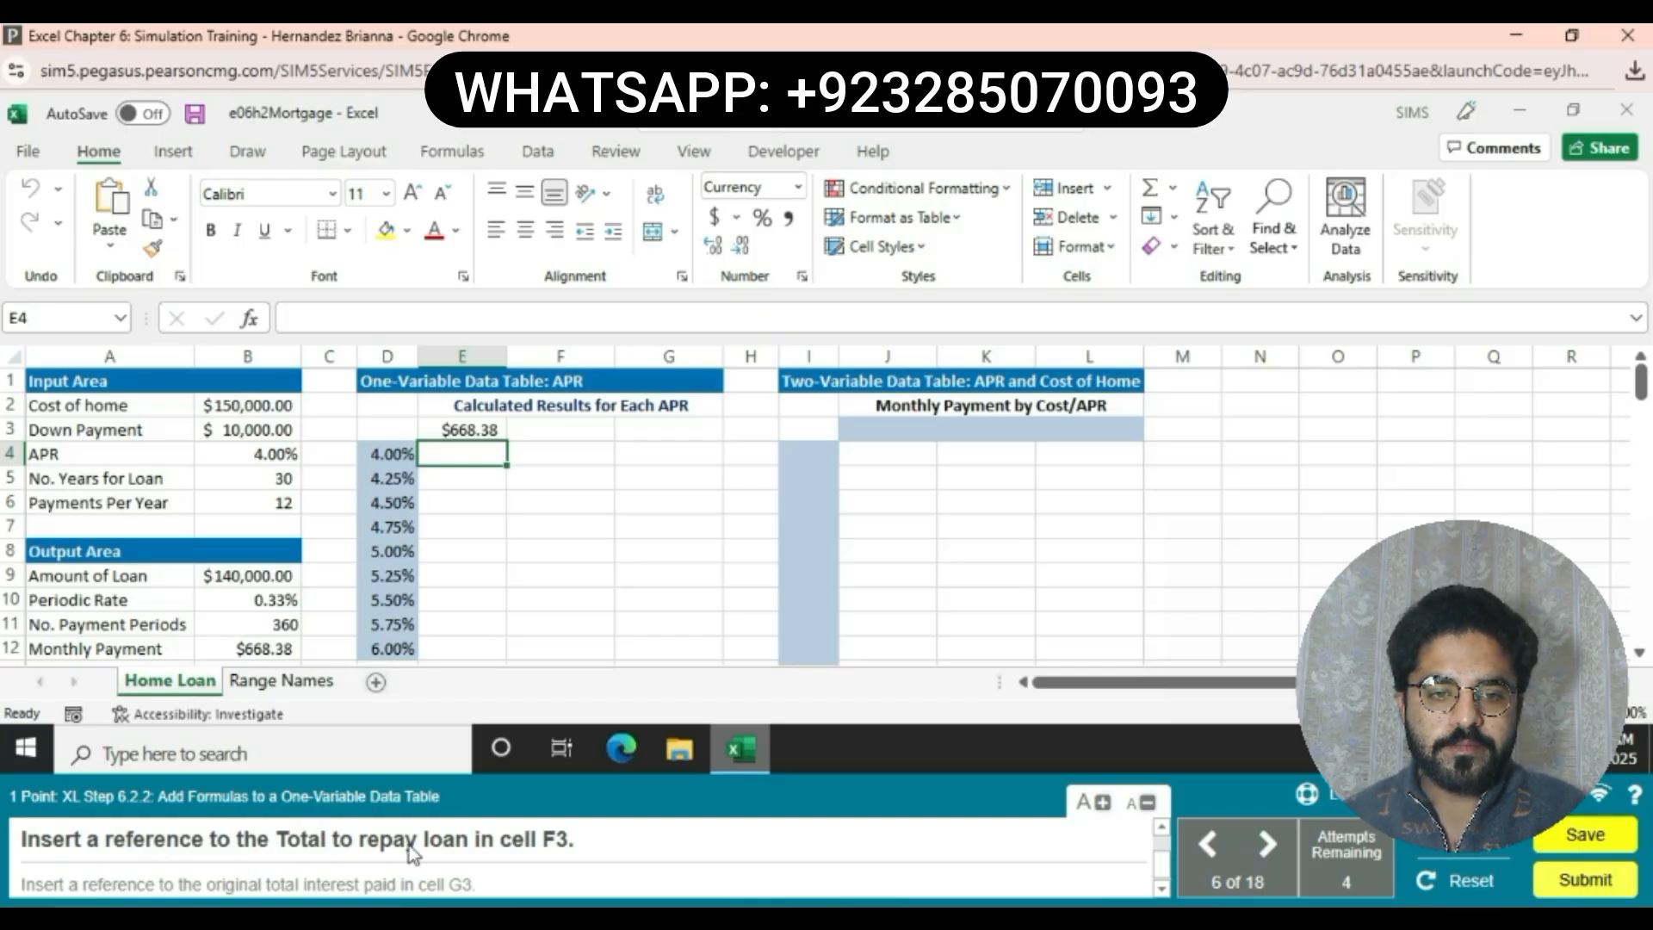
Enter a reference to the Total to Repay Loan value in cell B13 into cell F3.
{"action": "left_click", "coordinate": [574, 428]}
{"action": "type", "text": "="}
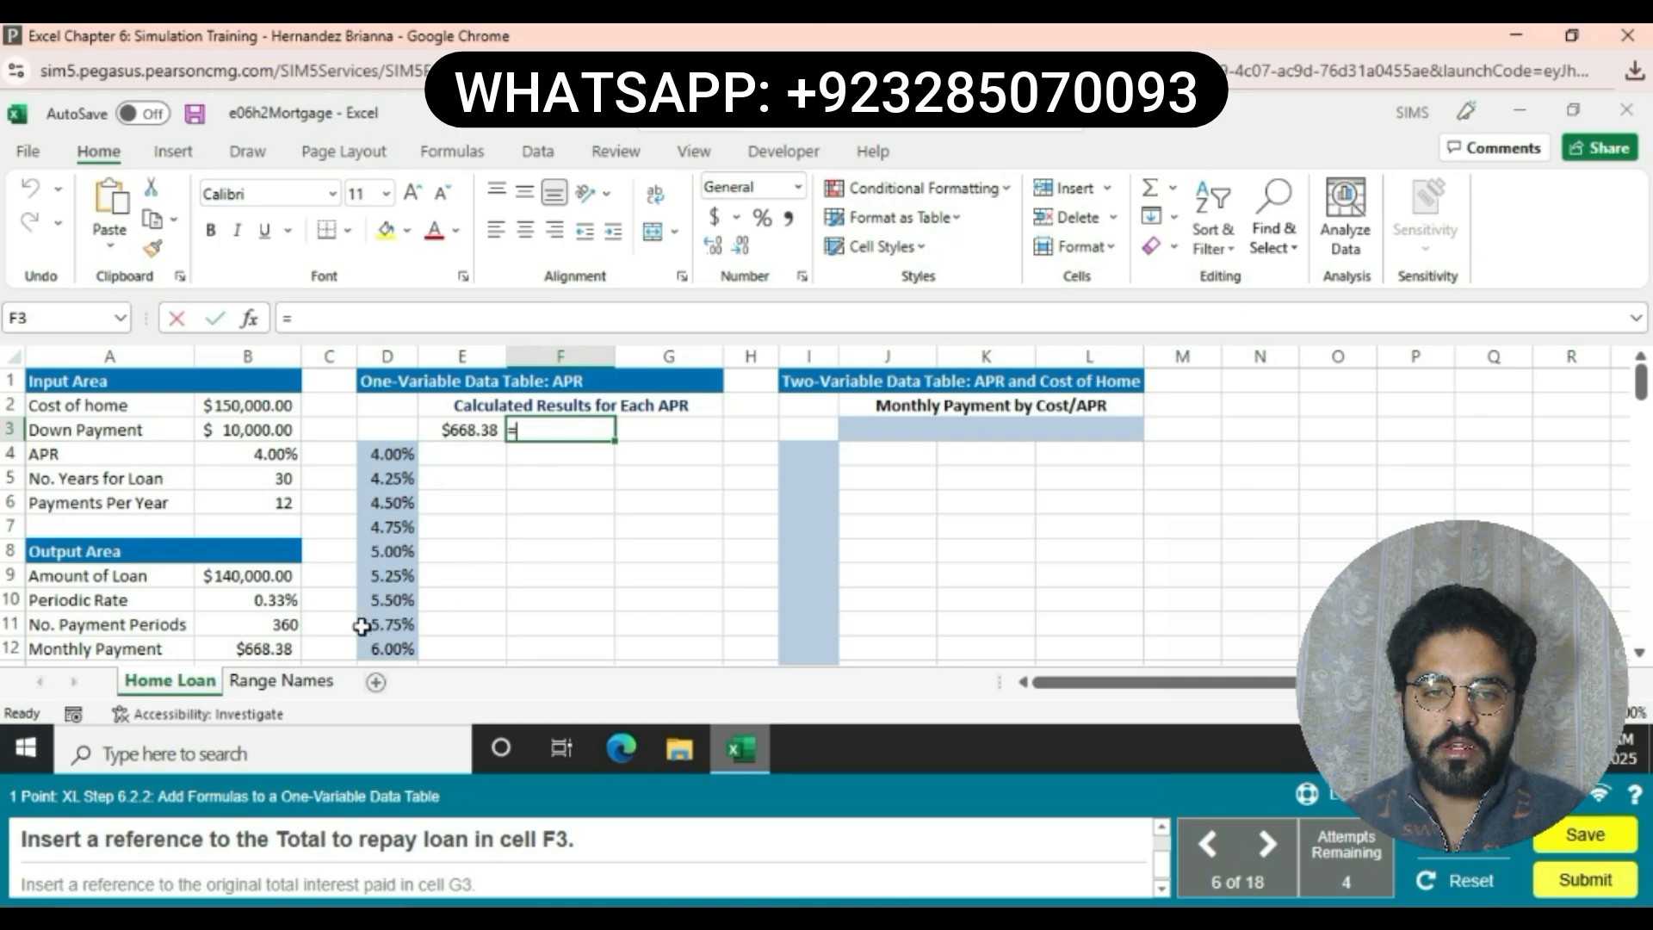
{"action": "left_click", "coordinate": [1639, 653]}
{"action": "left_click", "coordinate": [1639, 652]}
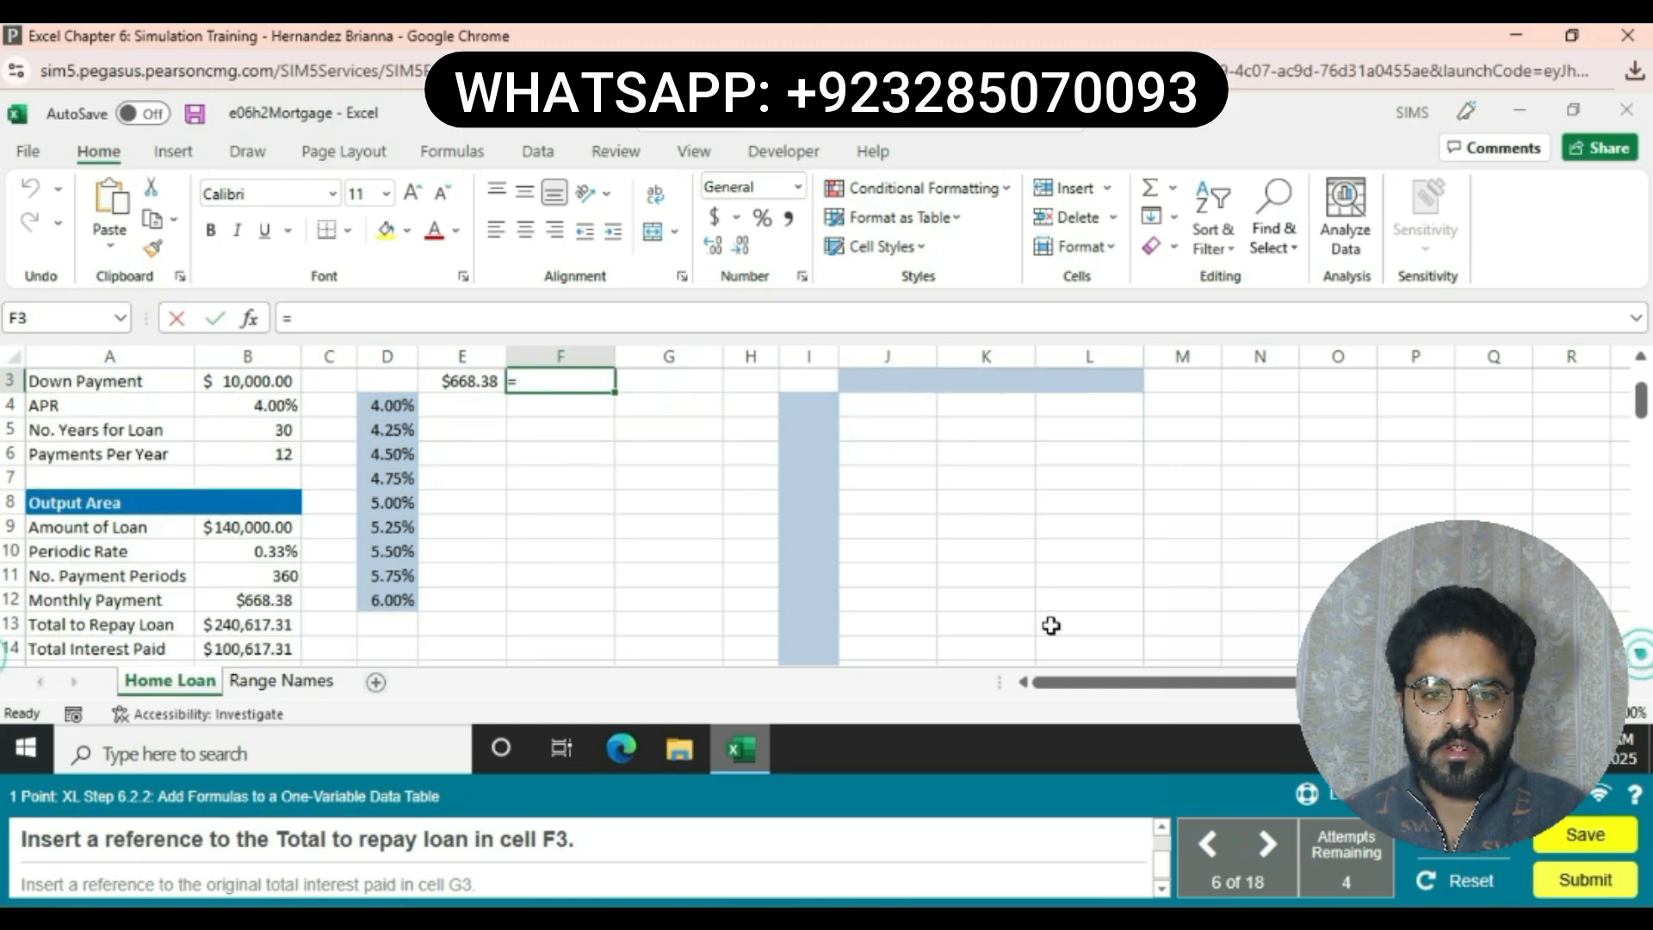
{"action": "left_click", "coordinate": [269, 627]}
{"action": "key", "text": "Return"}
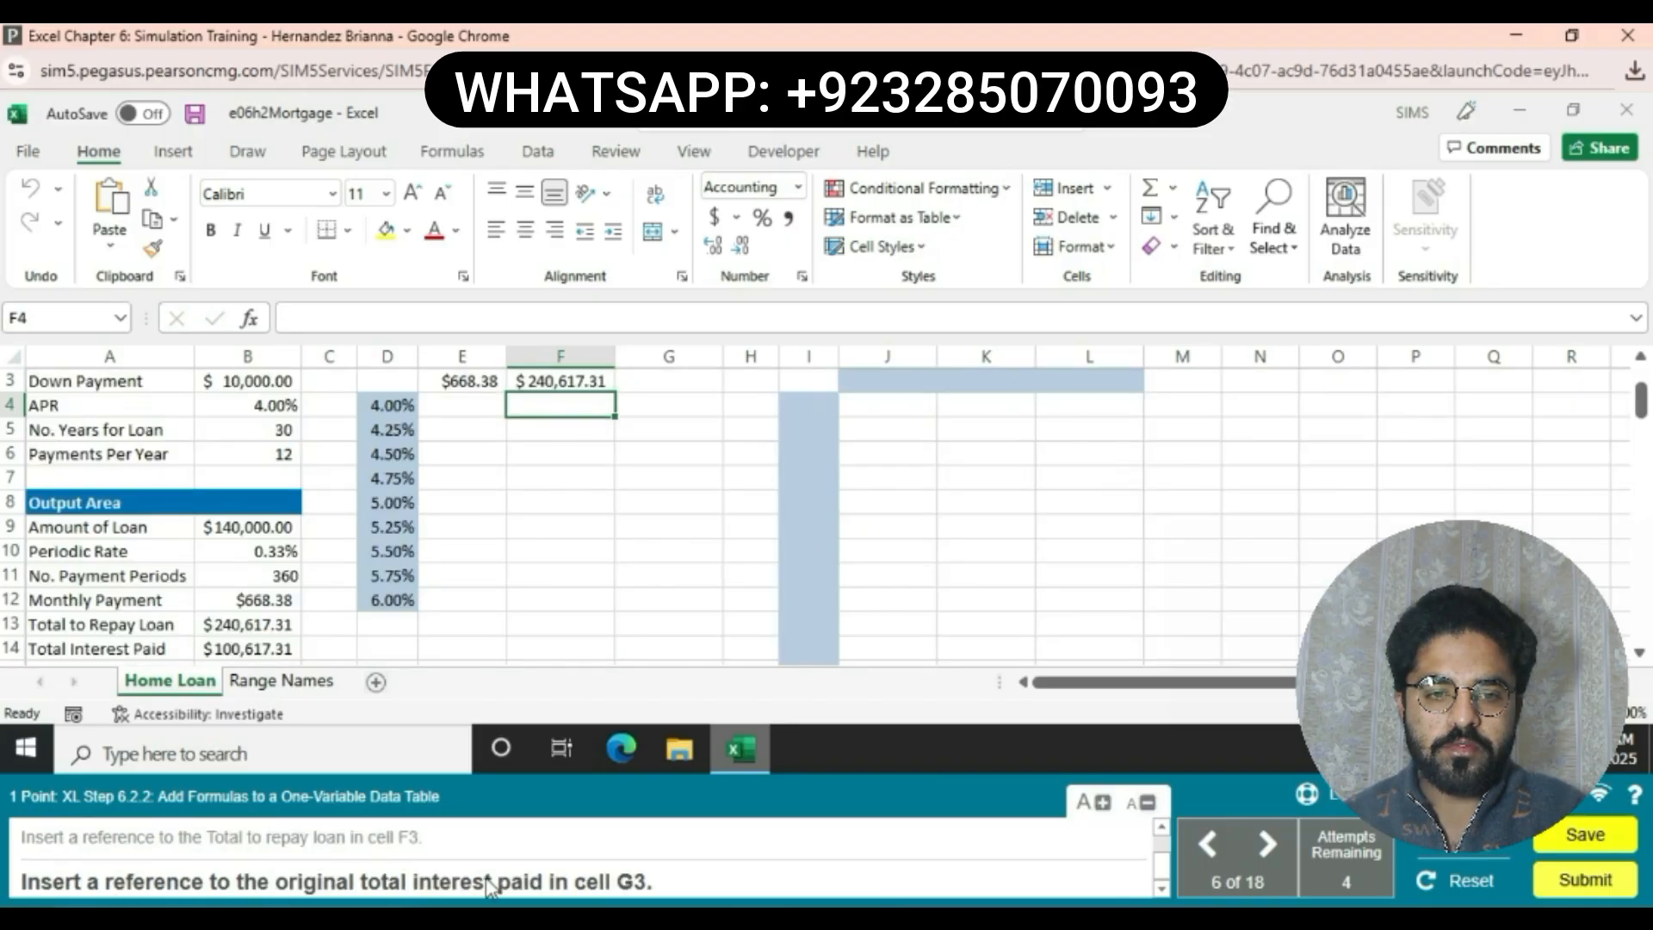
Enter a reference to the Total Interest Paid value in cell B14 into cell G3.
{"action": "left_click", "coordinate": [704, 379]}
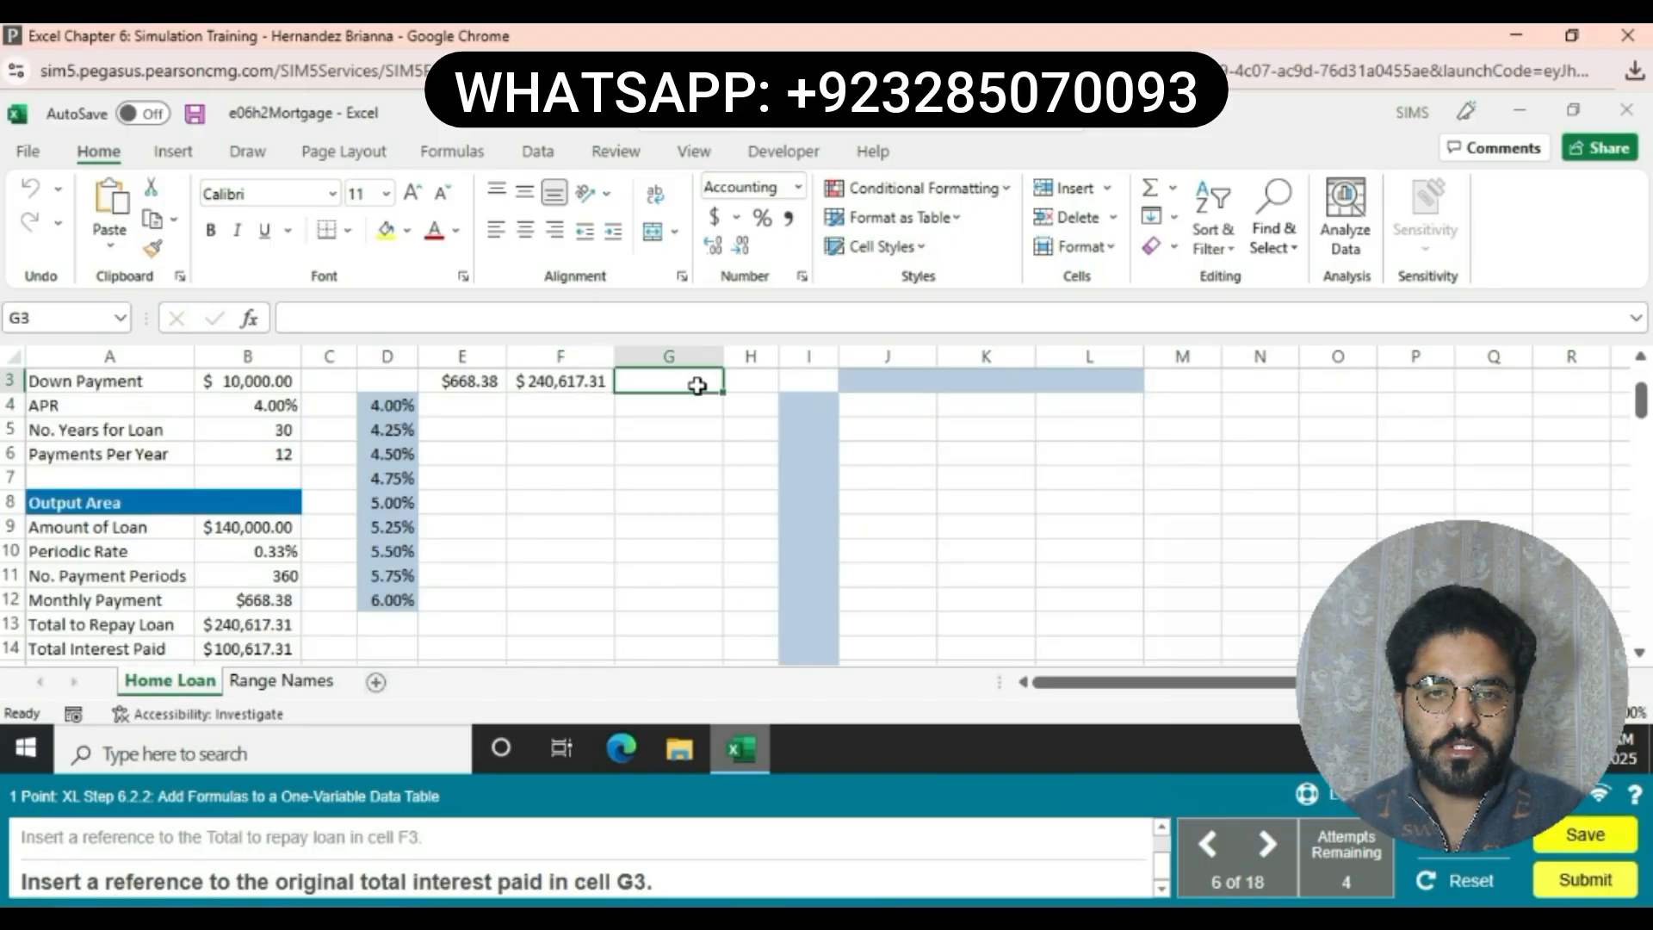
{"action": "type", "text": "="}
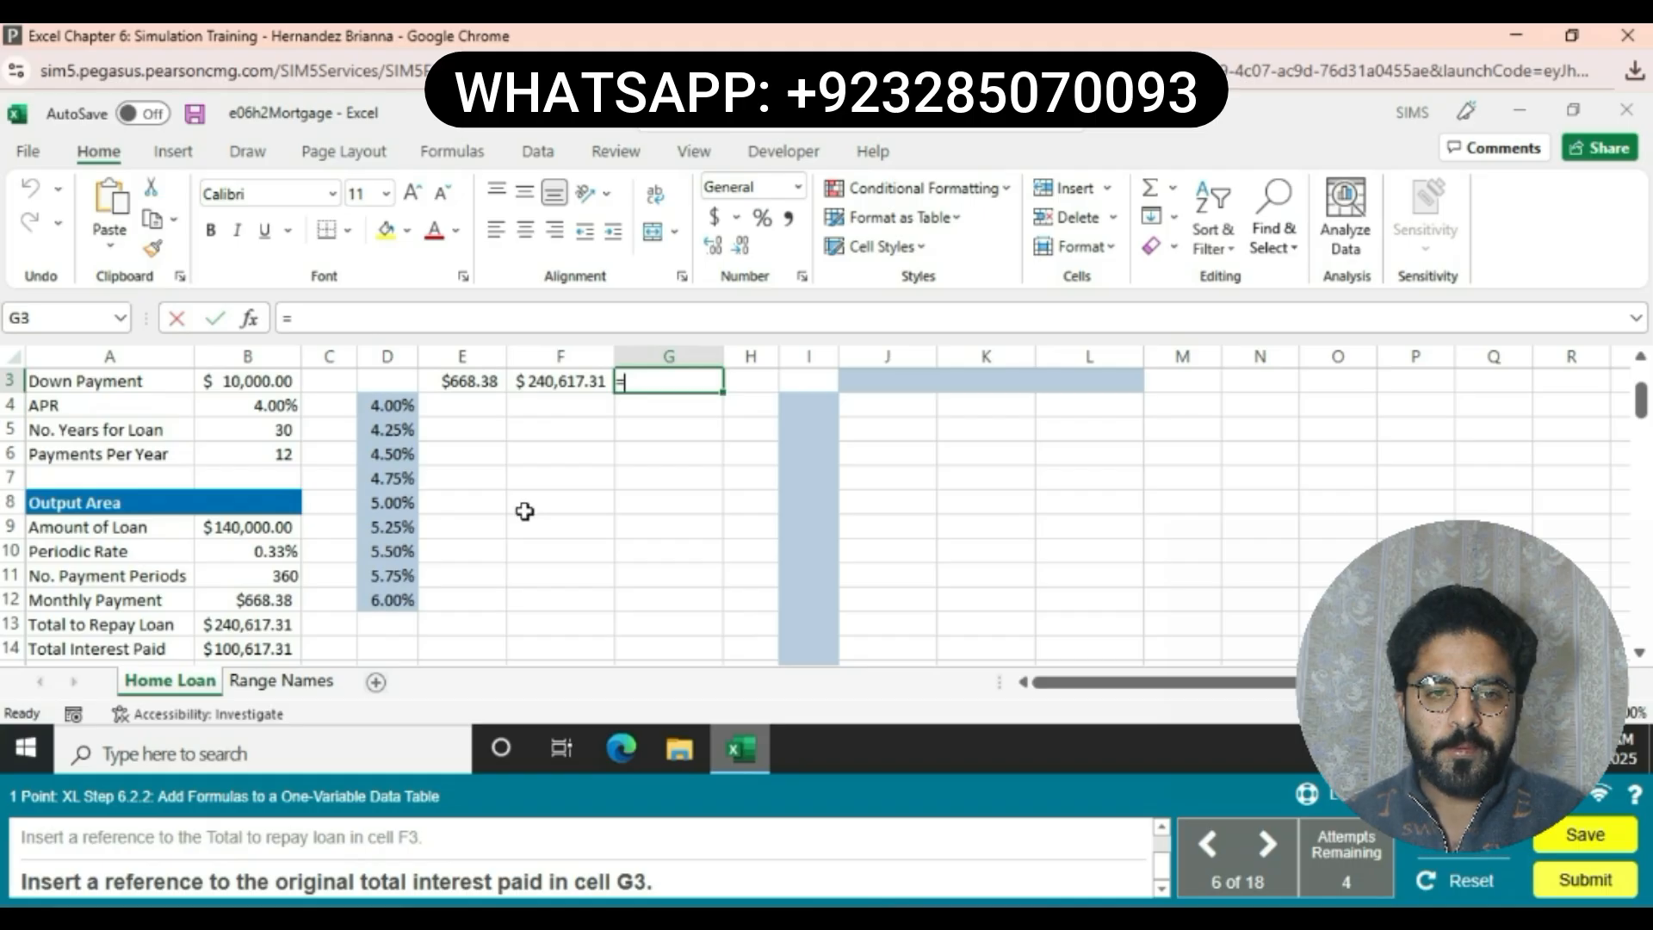
{"action": "left_click", "coordinate": [250, 653]}
{"action": "key", "text": "Return"}
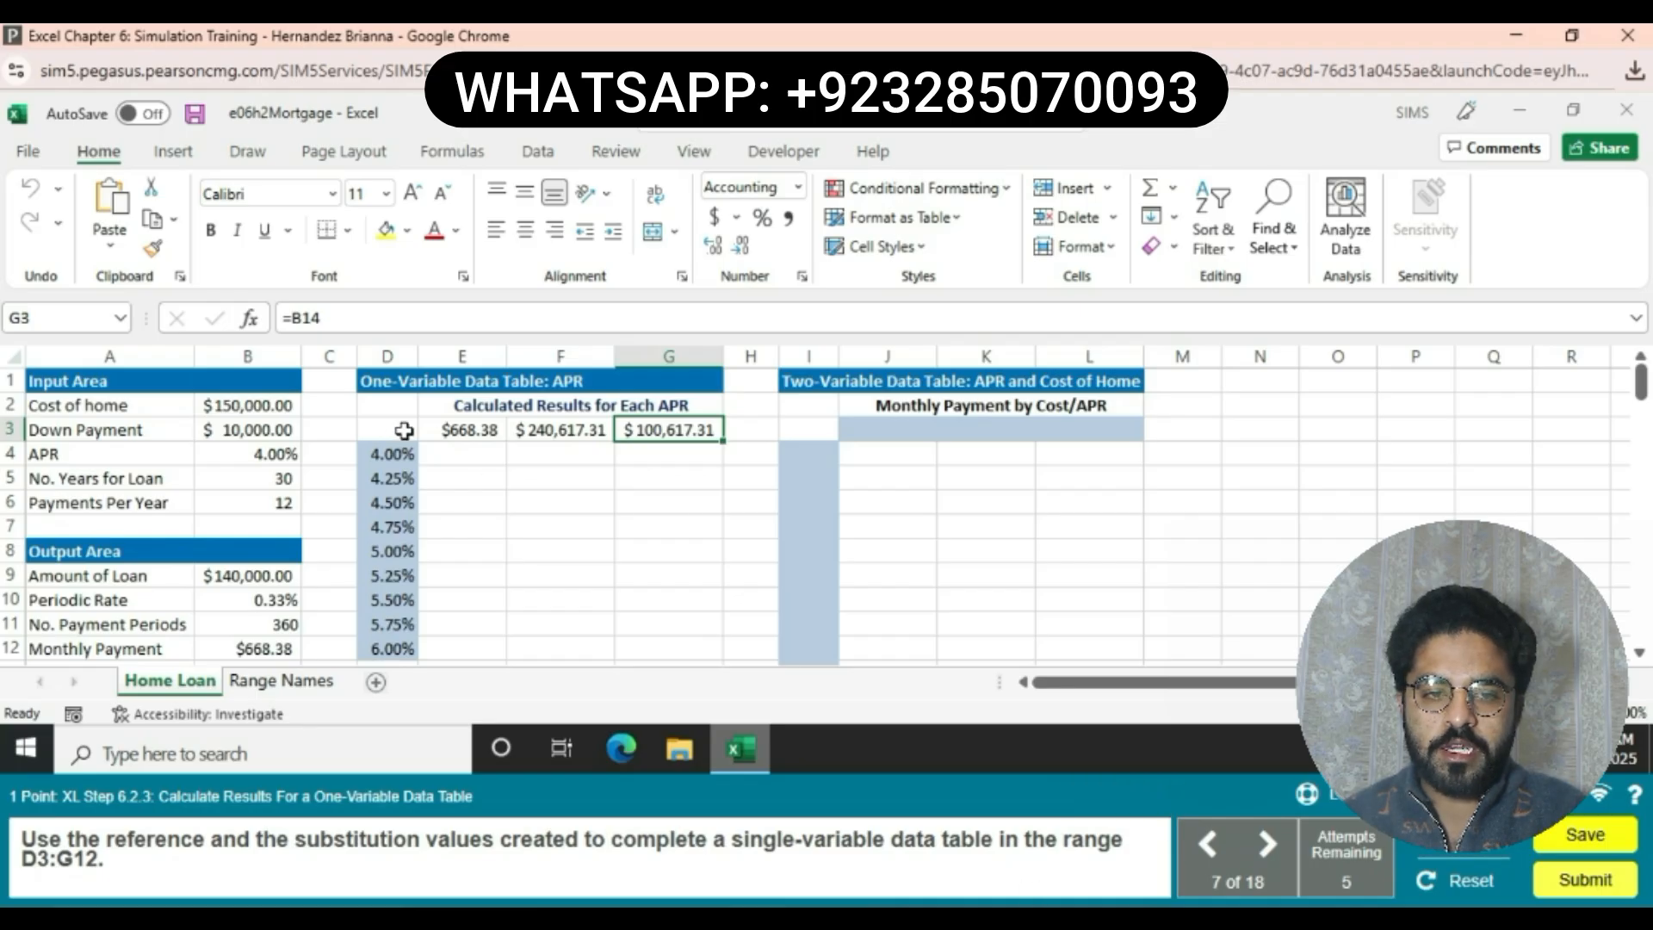
Create a one-variable data table in the range D3:G12 using the APR in cell B4 as the column input cell.
{"action": "left_click_drag", "start_coordinate": [387, 428], "coordinate": [670, 510]}
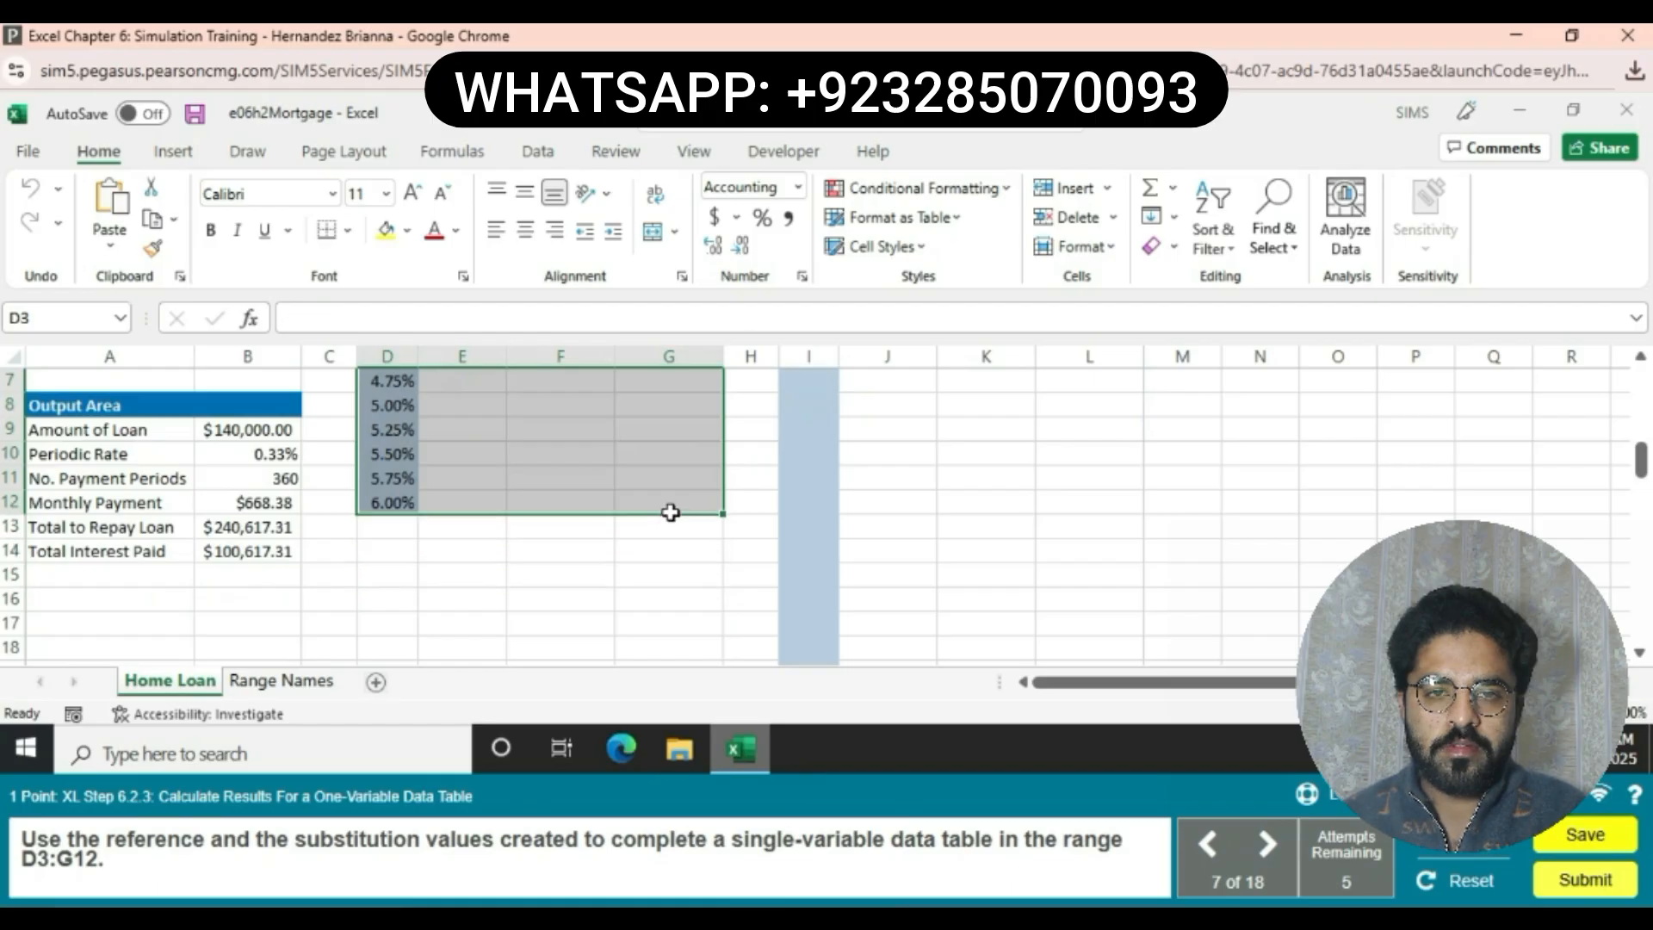
{"action": "left_click", "coordinate": [465, 153]}
{"action": "left_click", "coordinate": [538, 153]}
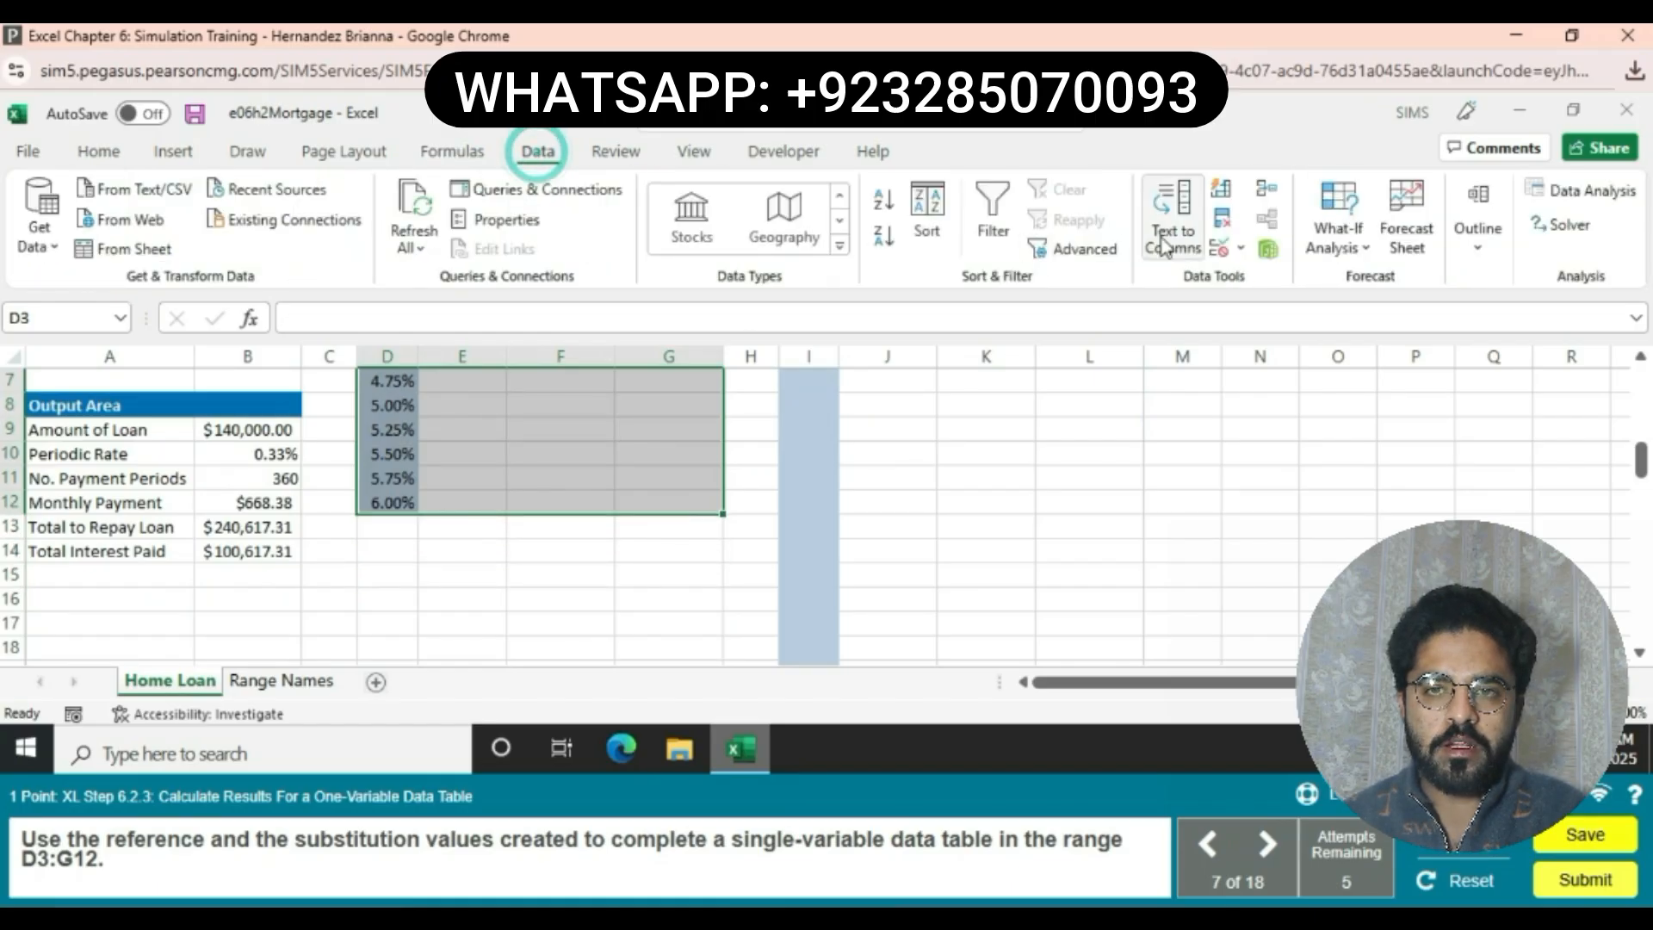
{"action": "left_click", "coordinate": [1343, 240]}
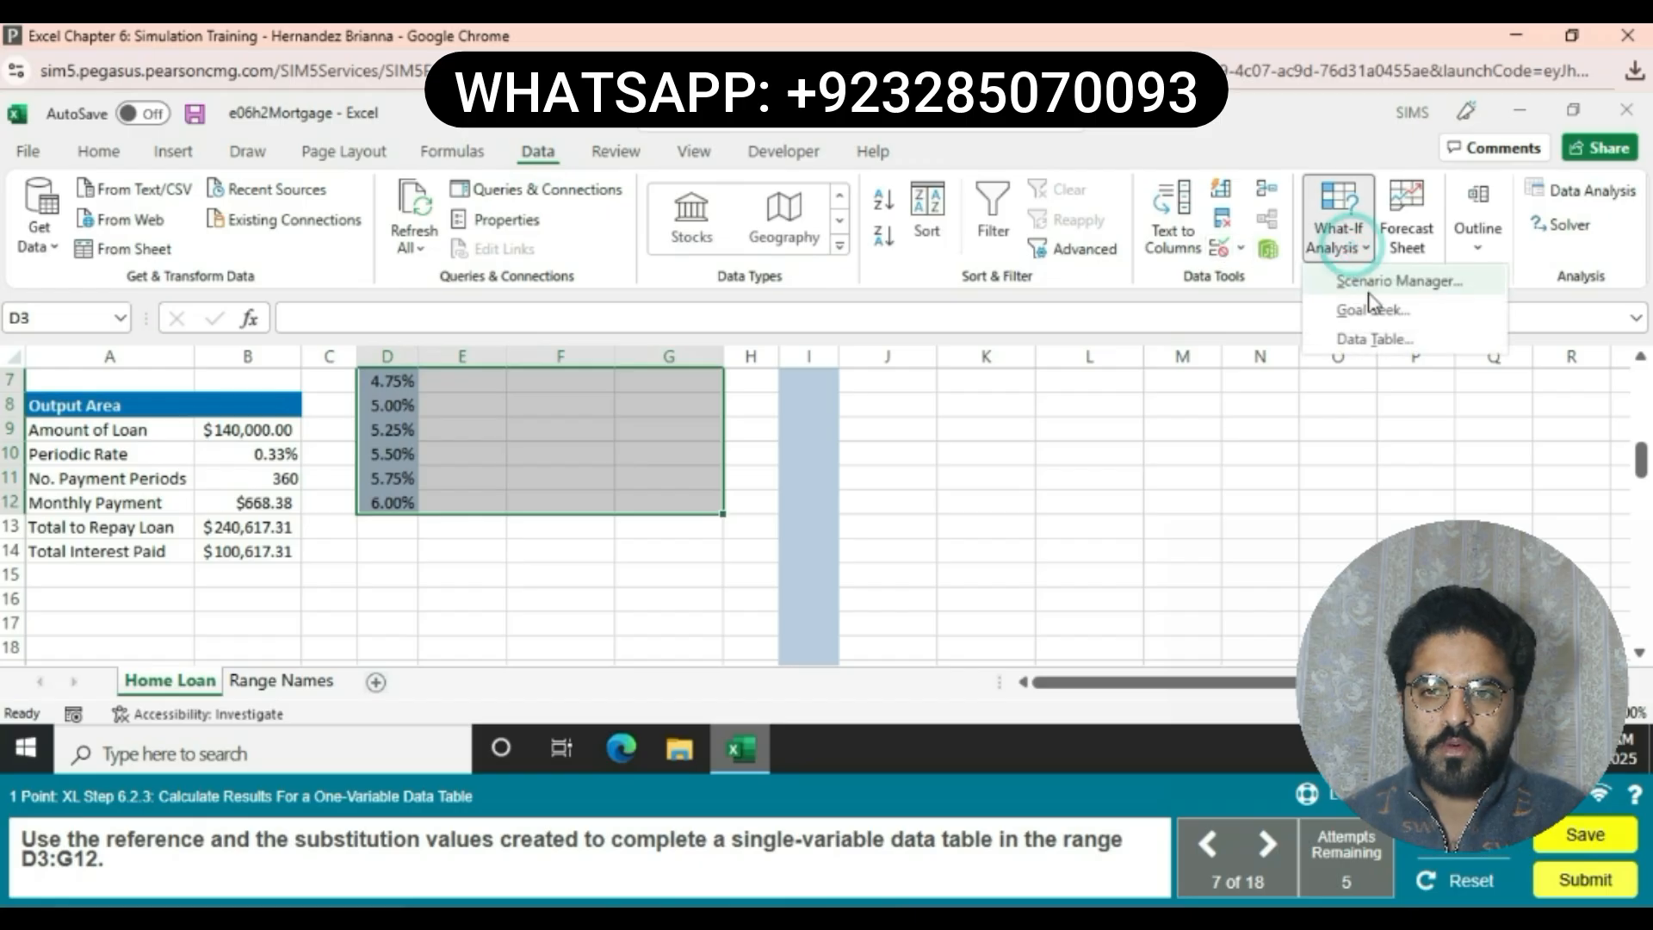
{"action": "left_click", "coordinate": [1388, 340]}
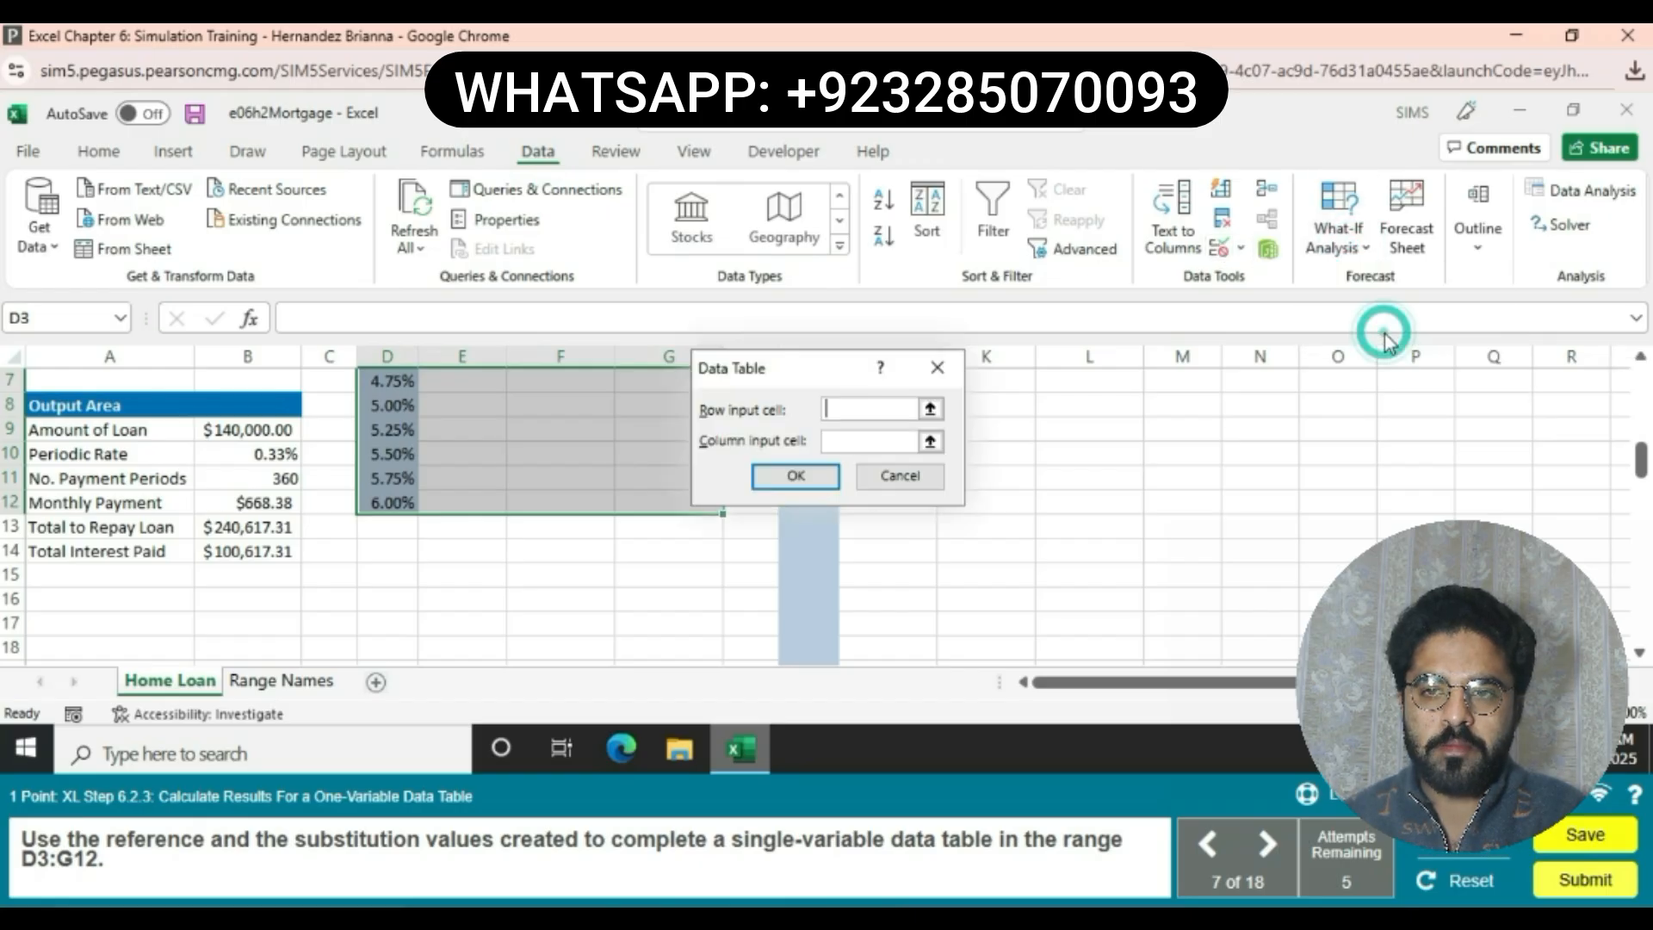
{"action": "left_click", "coordinate": [825, 441]}
{"action": "scroll", "coordinate": [320, 465], "scroll_direction": "up", "scroll_amount": 2}
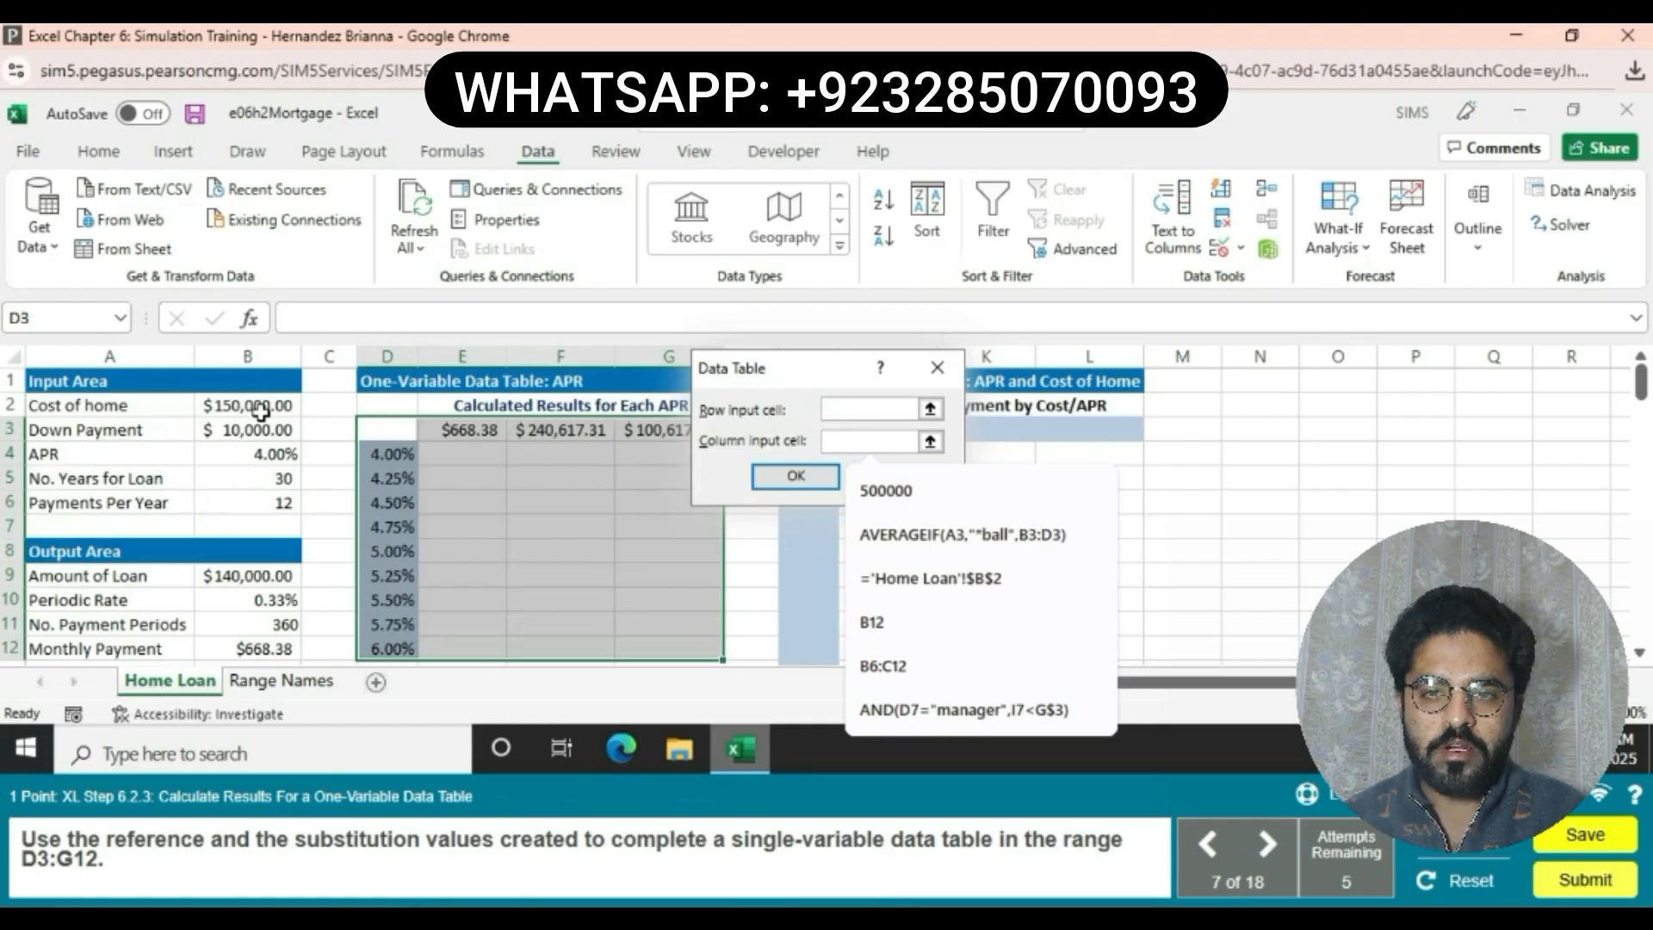
{"action": "left_click", "coordinate": [258, 454]}
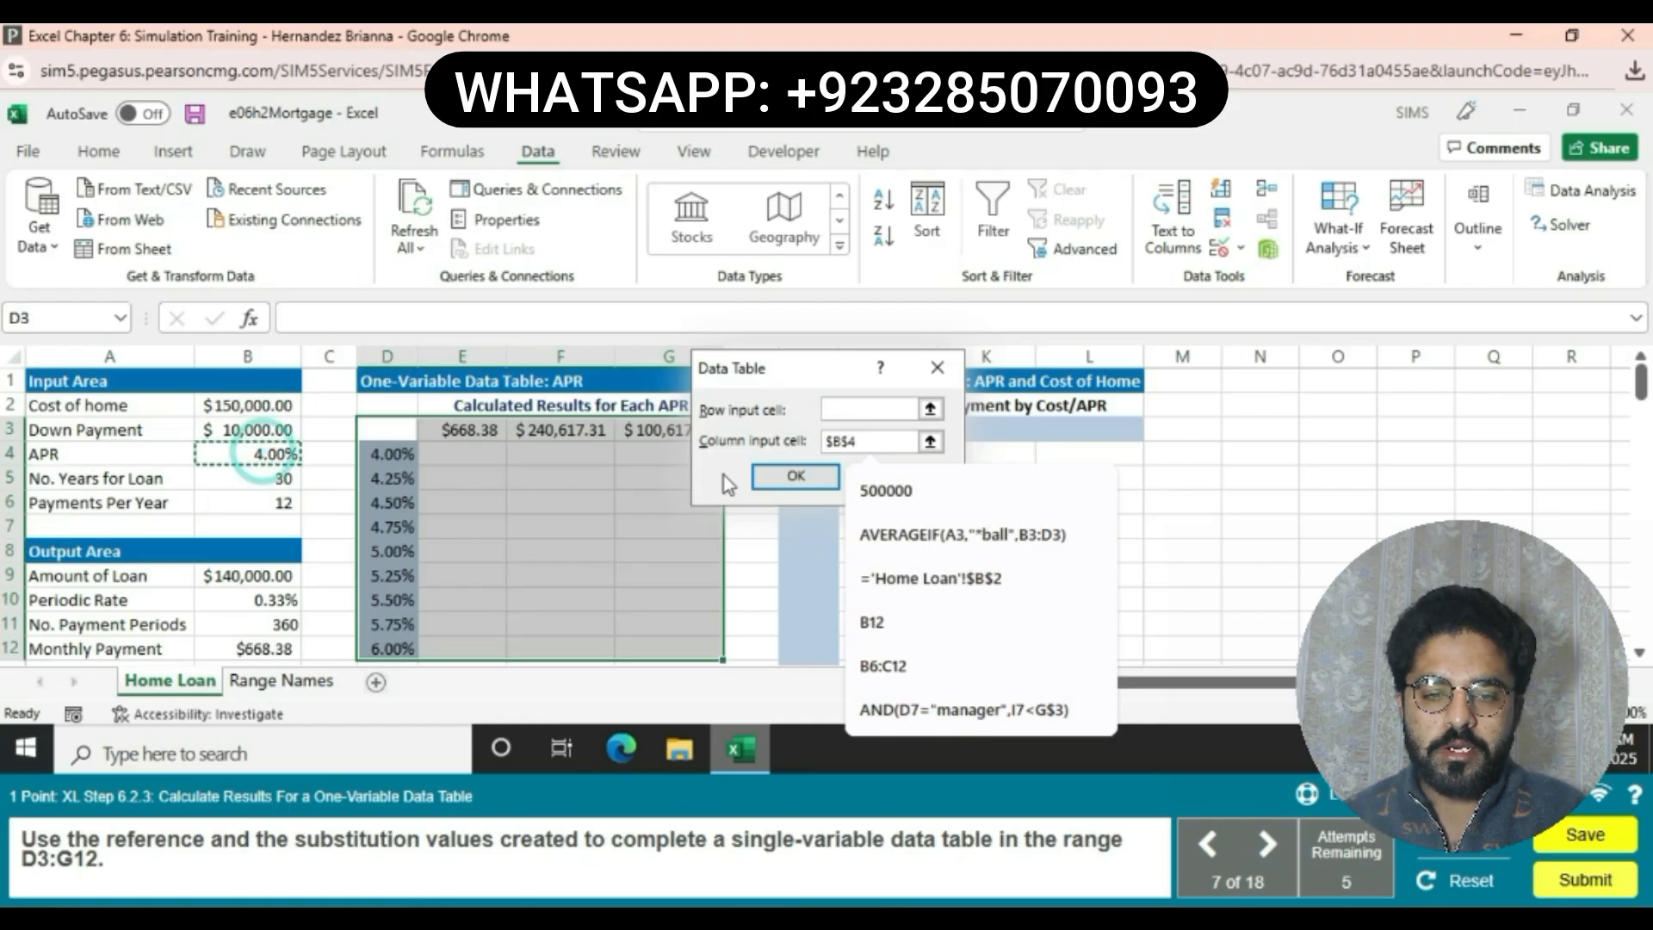
{"action": "left_click", "coordinate": [775, 477]}
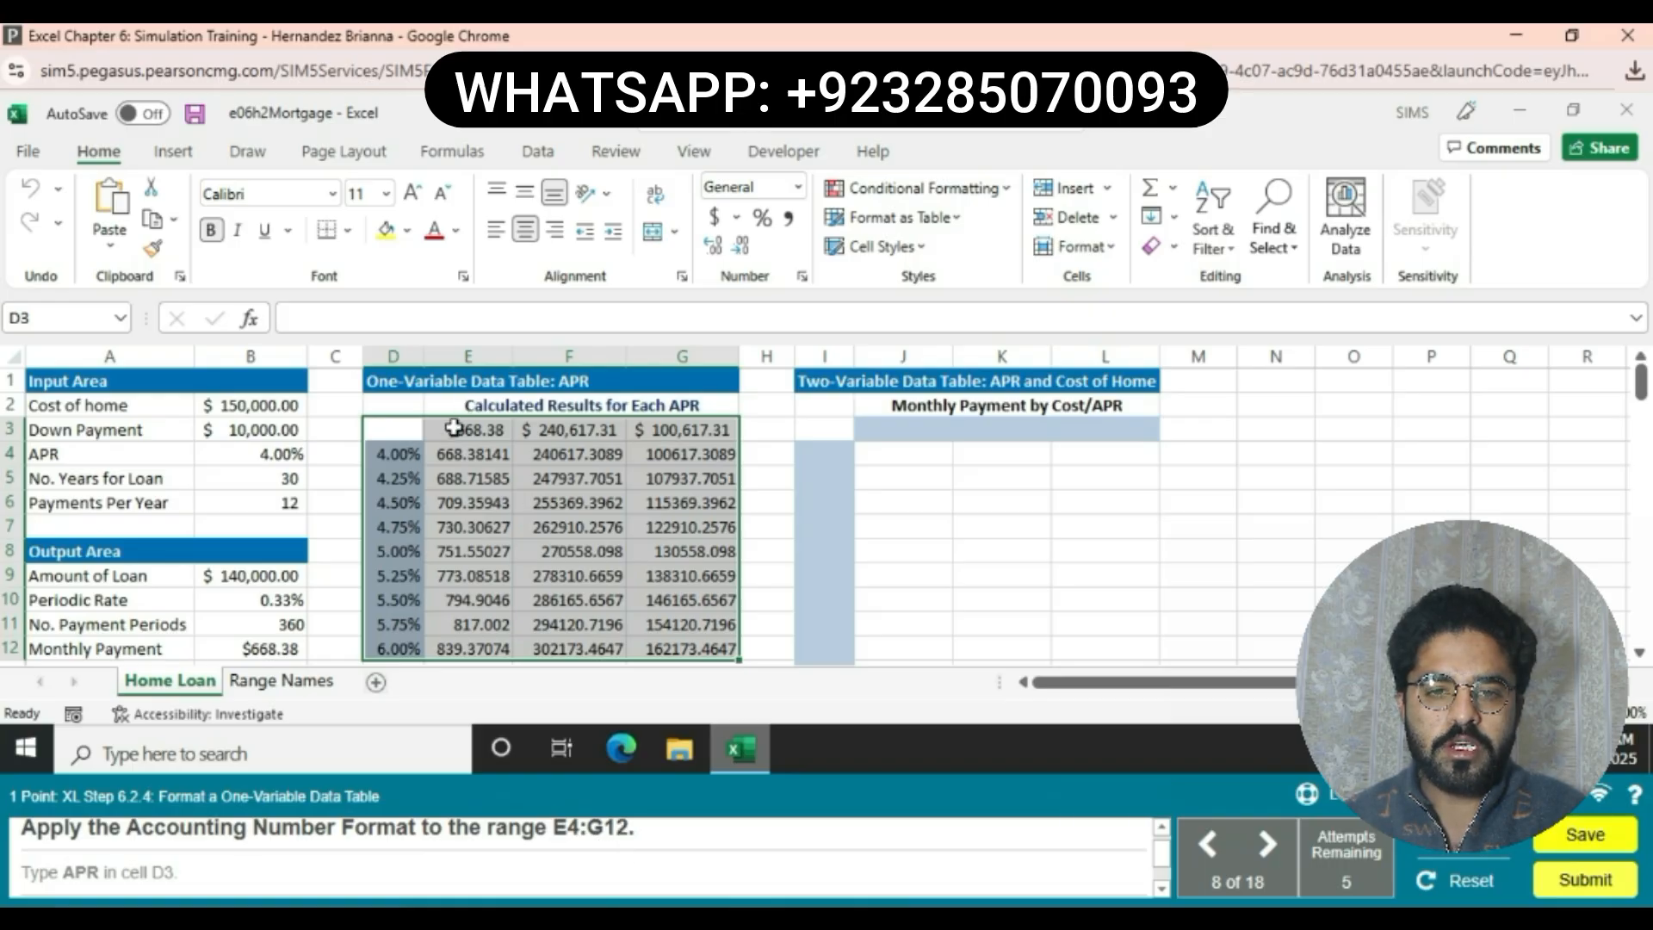
Apply the Accounting number format to the range E4:G12 and enter the heading APR in cell D3.
{"action": "left_click_drag", "start_coordinate": [455, 453], "coordinate": [675, 656]}
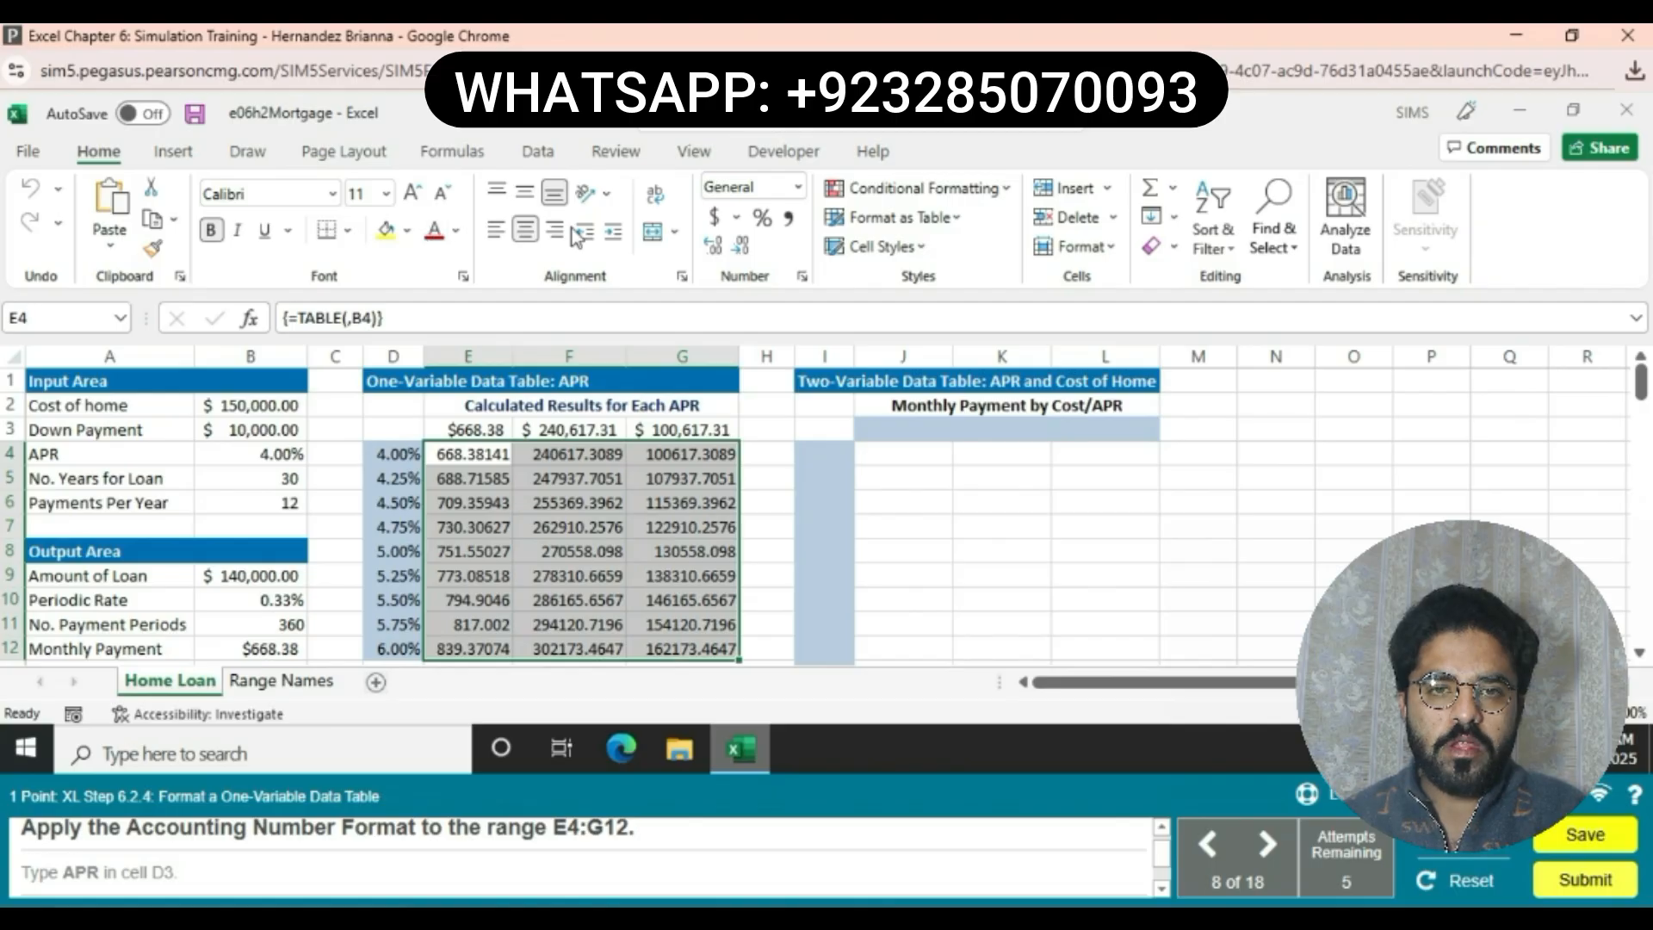
{"action": "left_click", "coordinate": [713, 221]}
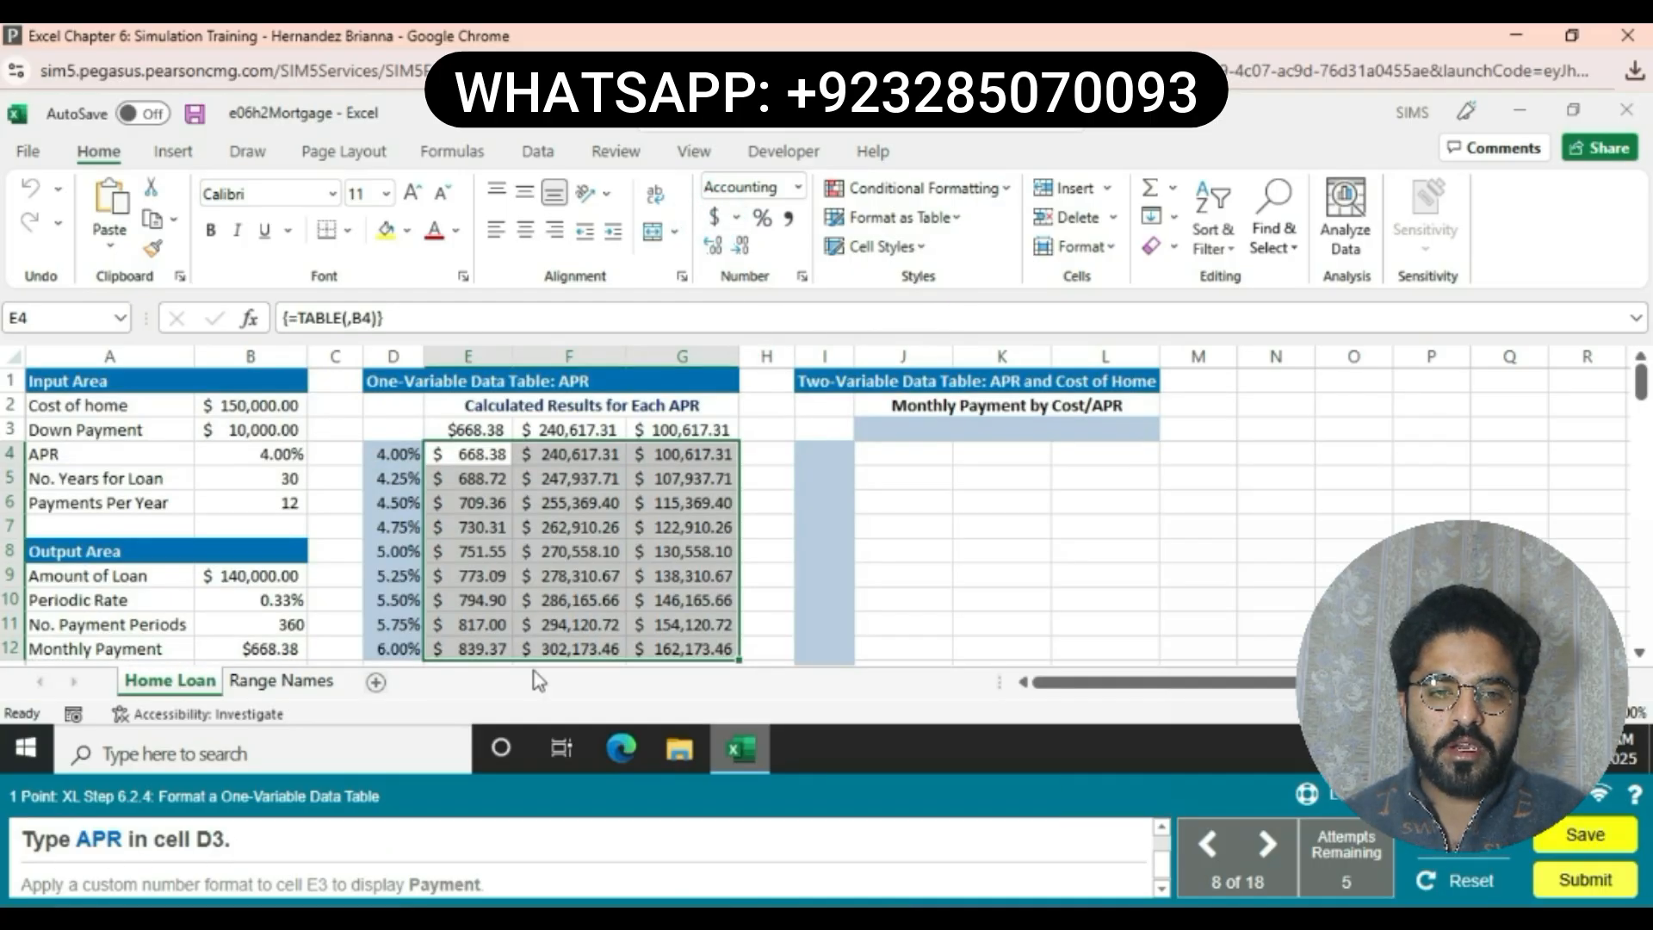
{"action": "left_click", "coordinate": [372, 433]}
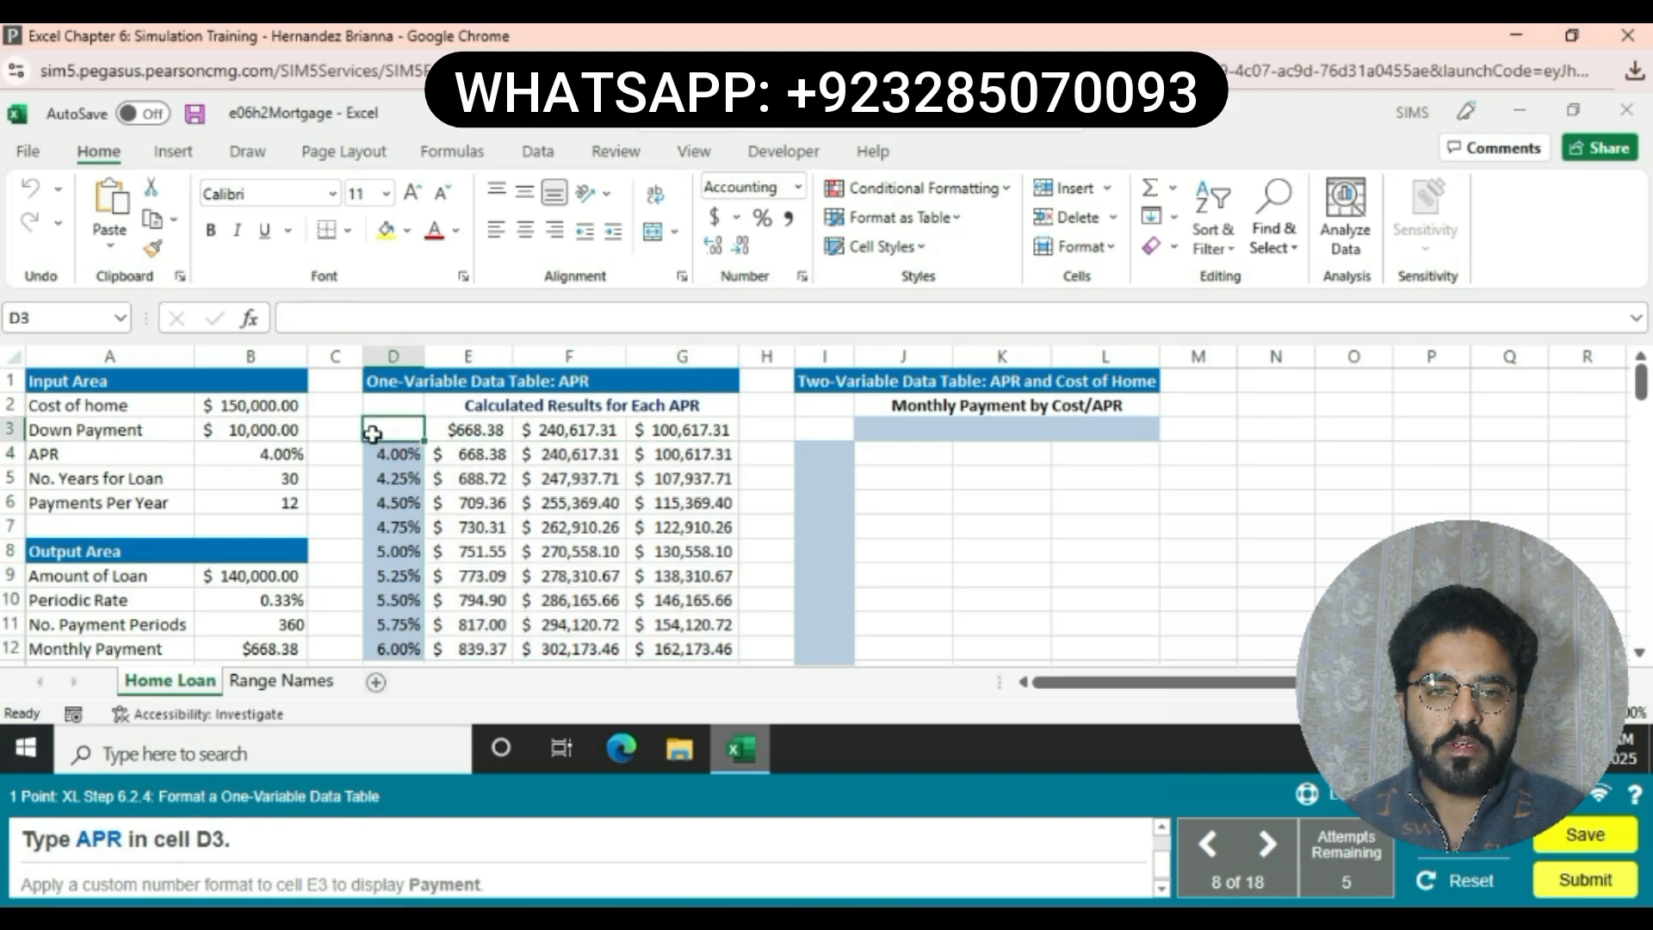
{"action": "type", "text": "APR"}
{"action": "key", "text": "Return"}
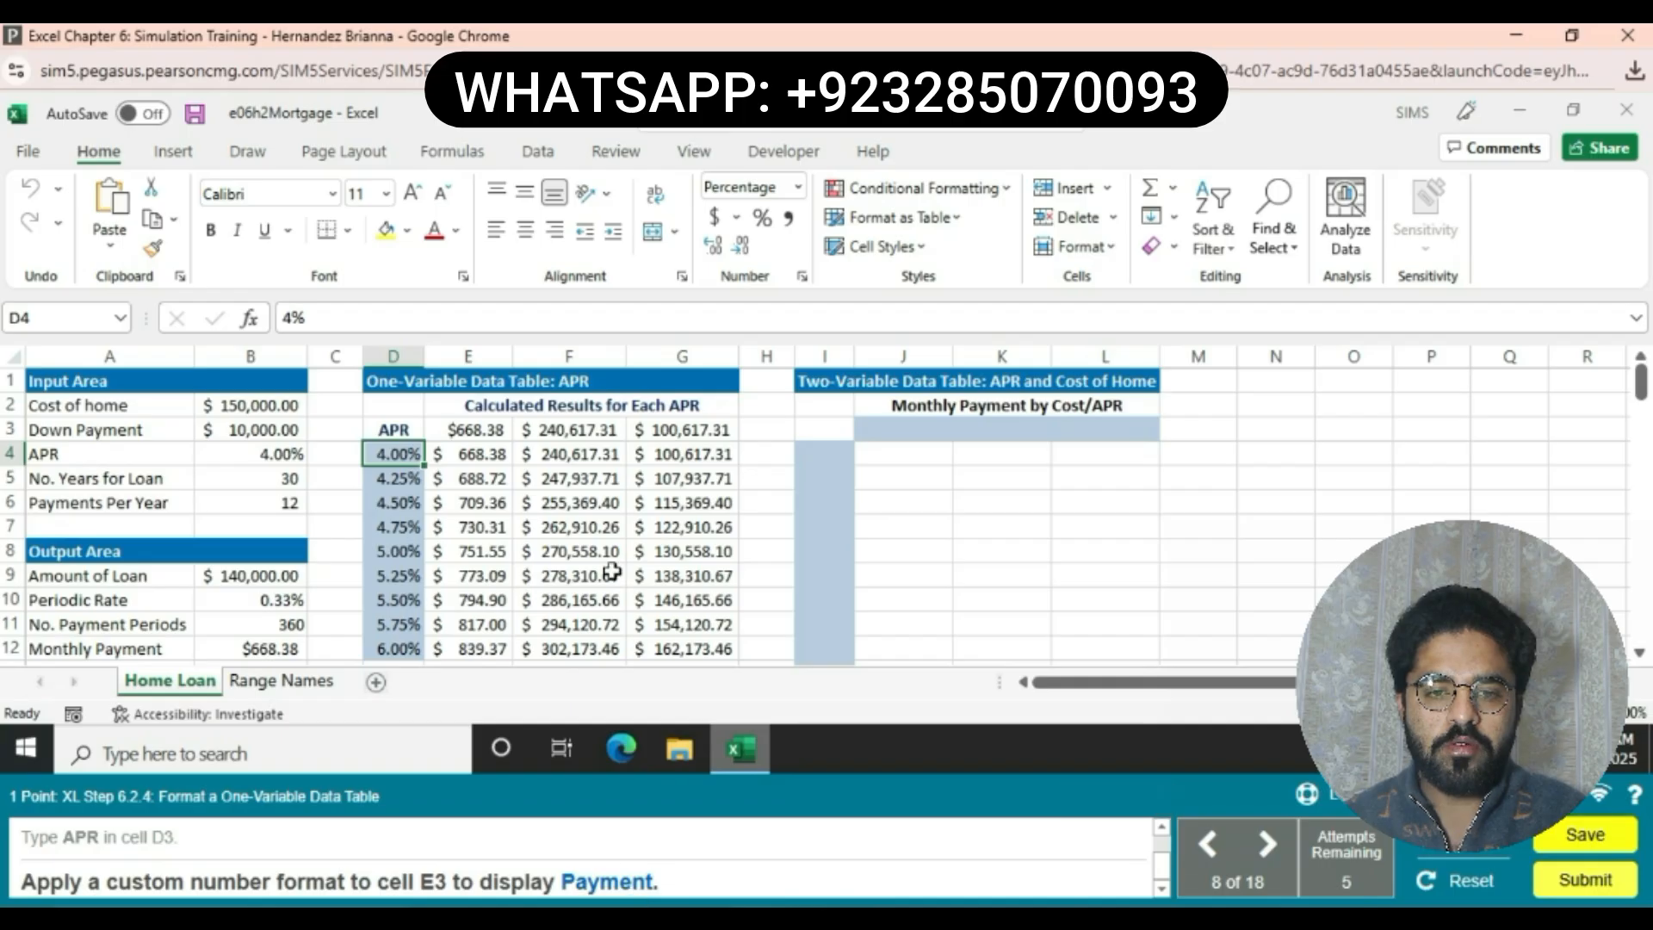
Apply the custom number format "Payment", including the quotation marks, to cell E3.
{"action": "left_click", "coordinate": [473, 428]}
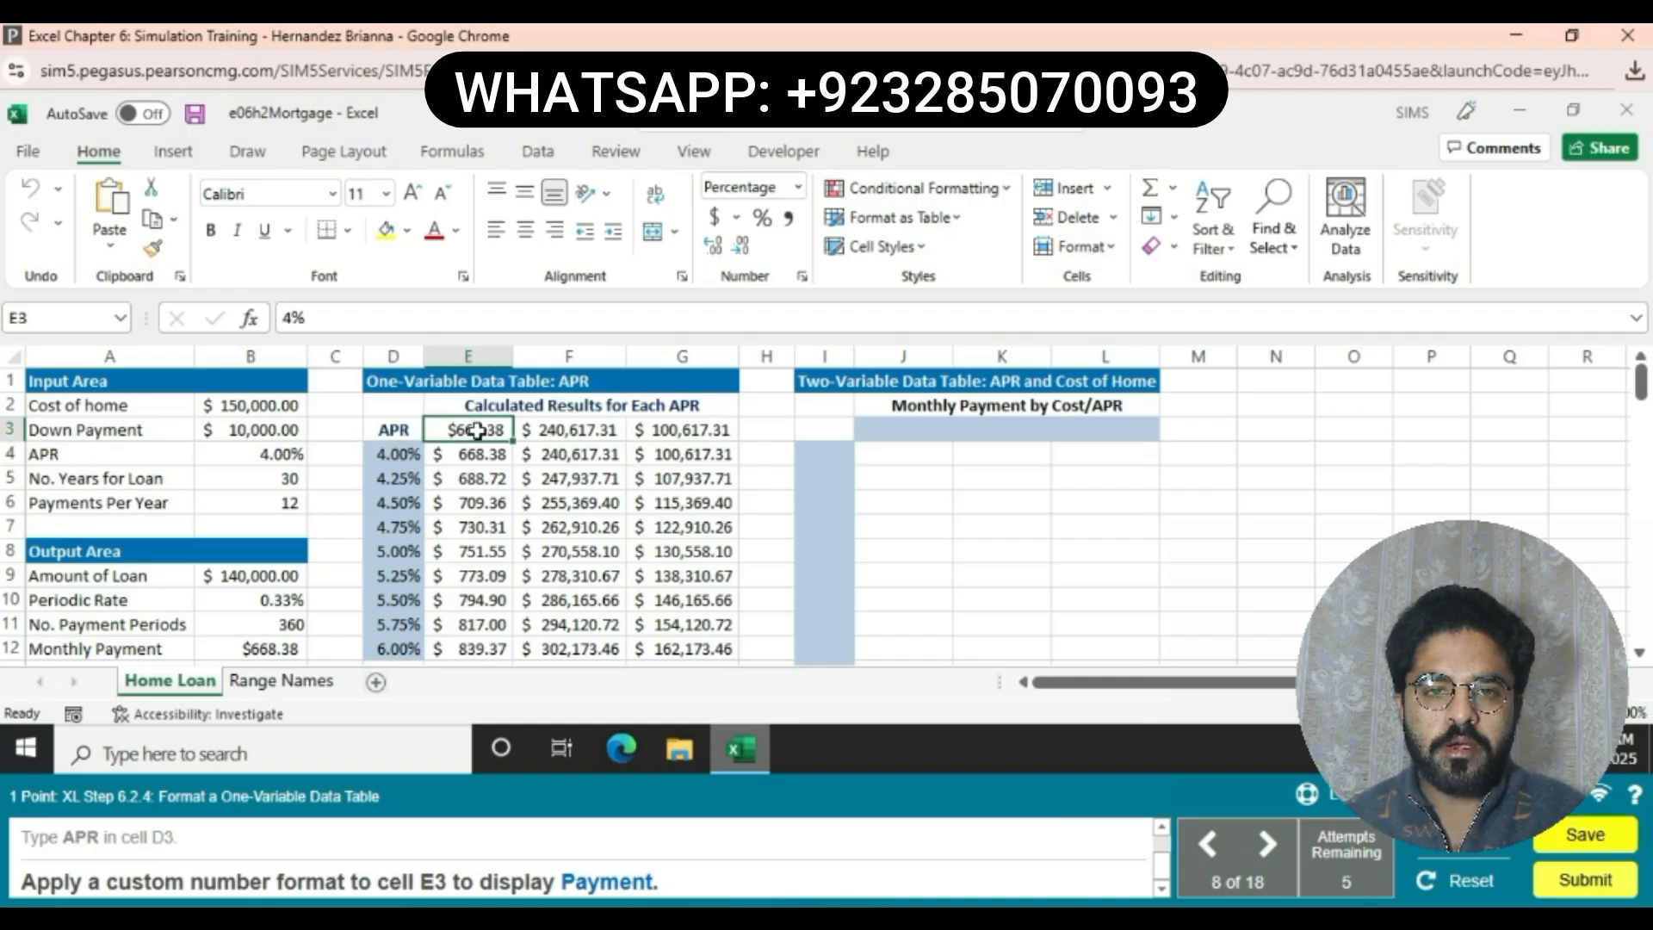
{"action": "left_click", "coordinate": [810, 277]}
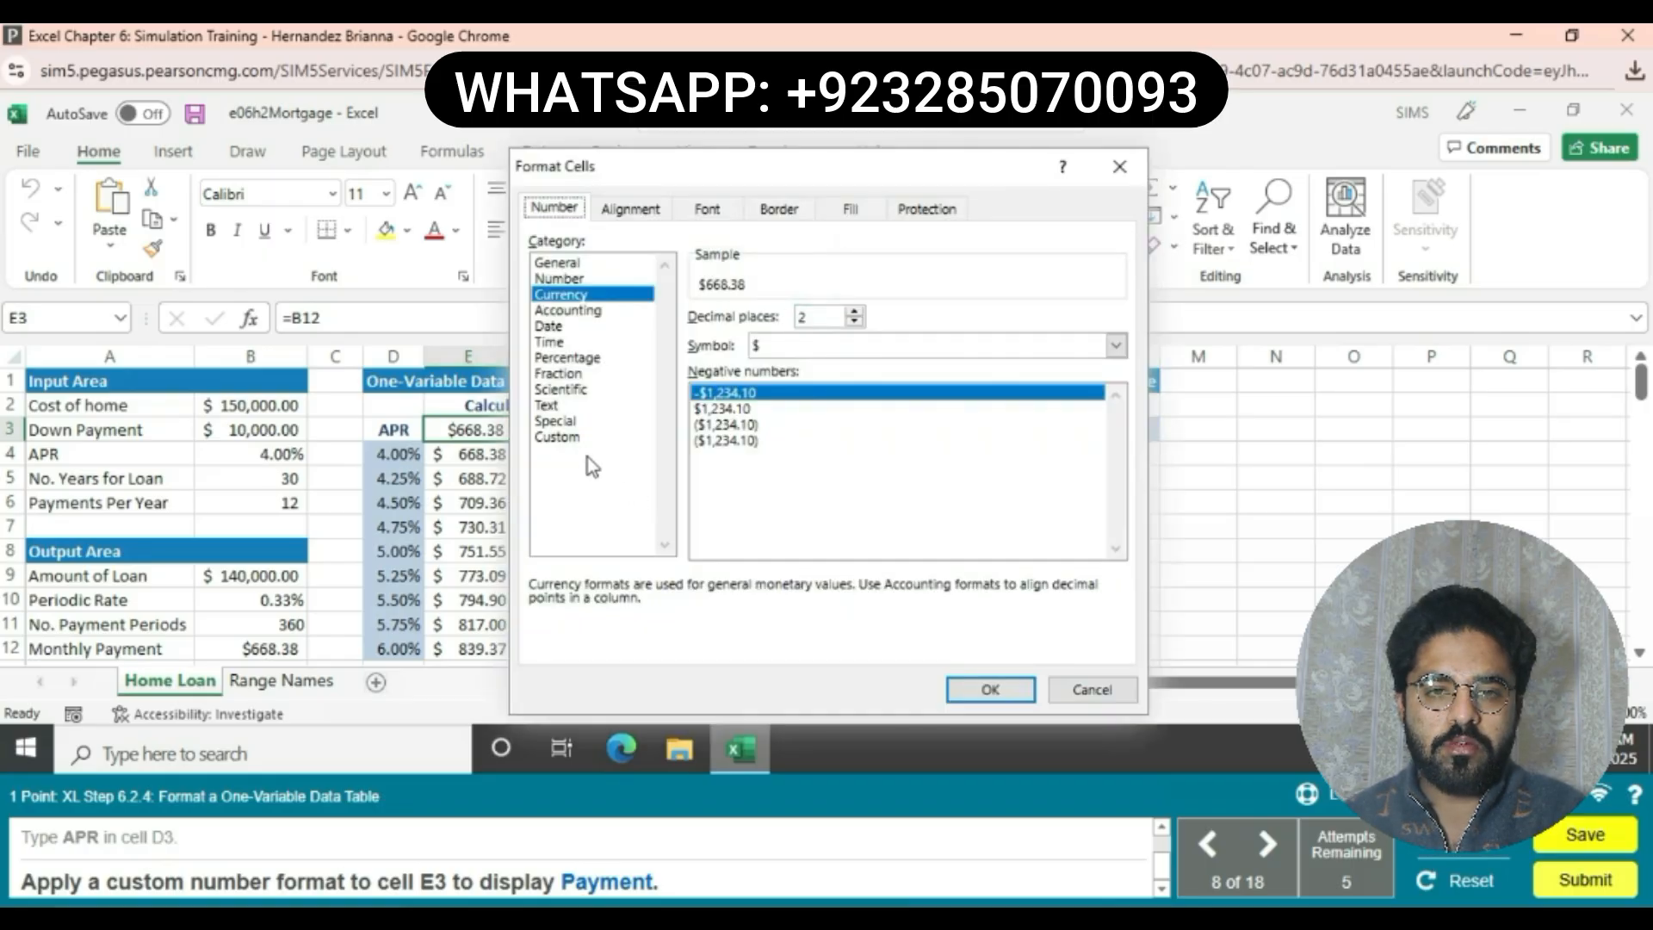
{"action": "left_click", "coordinate": [557, 437]}
{"action": "left_click", "coordinate": [732, 360]}
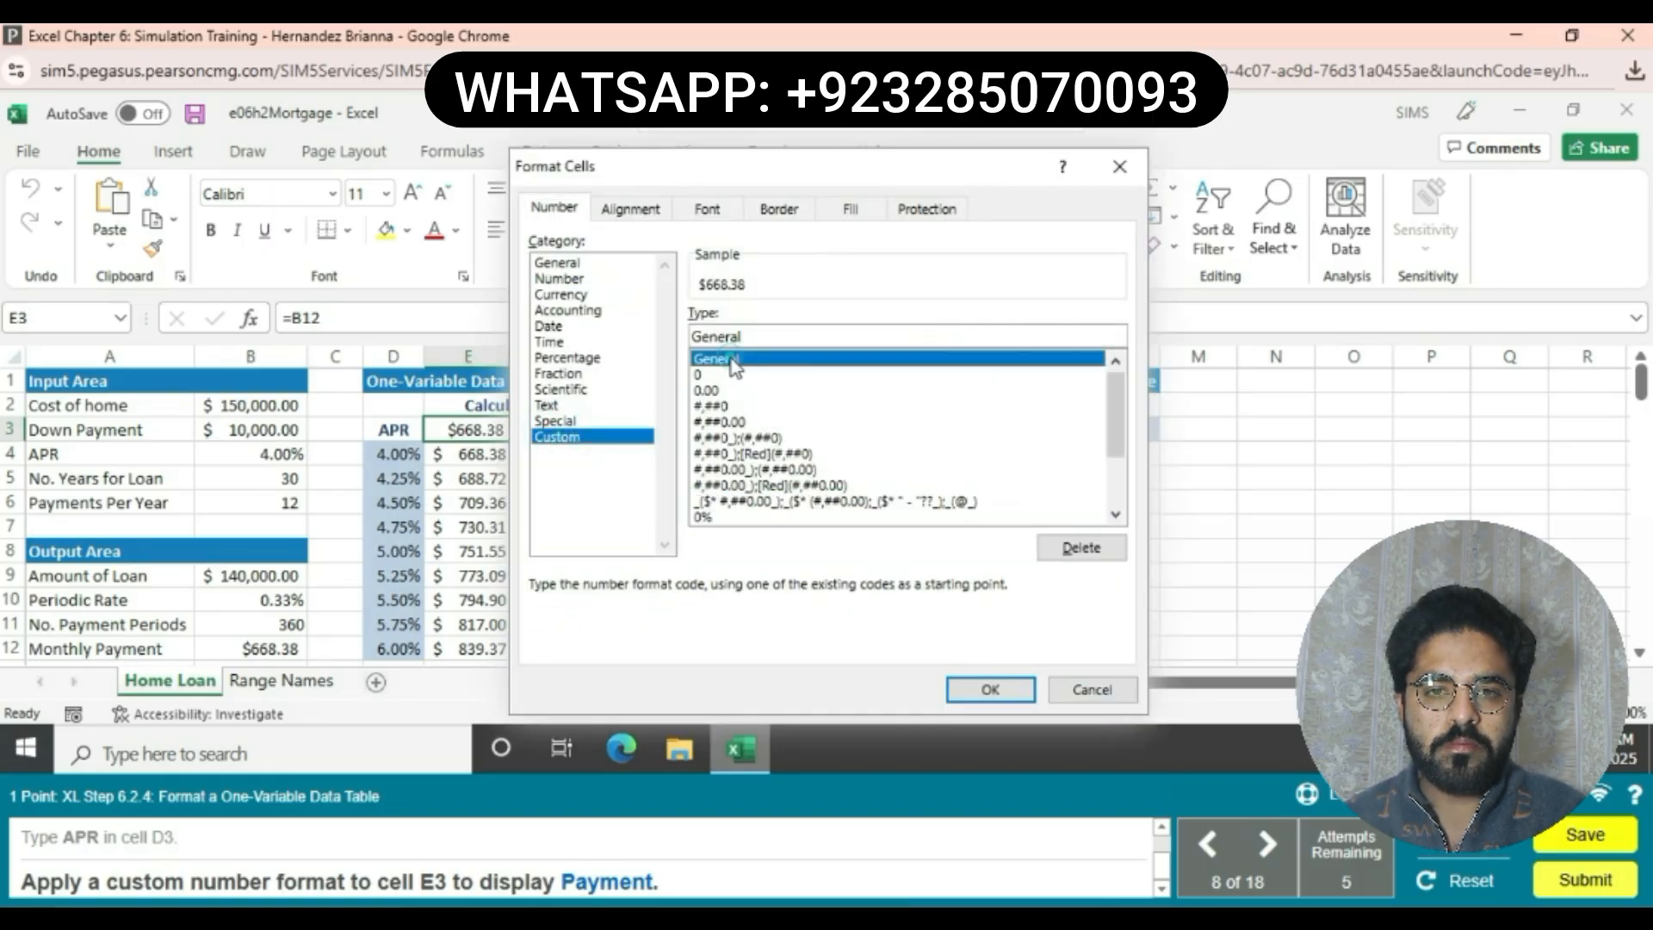
{"action": "double_click", "coordinate": [723, 337]}
{"action": "key", "text": "BackSpace"}
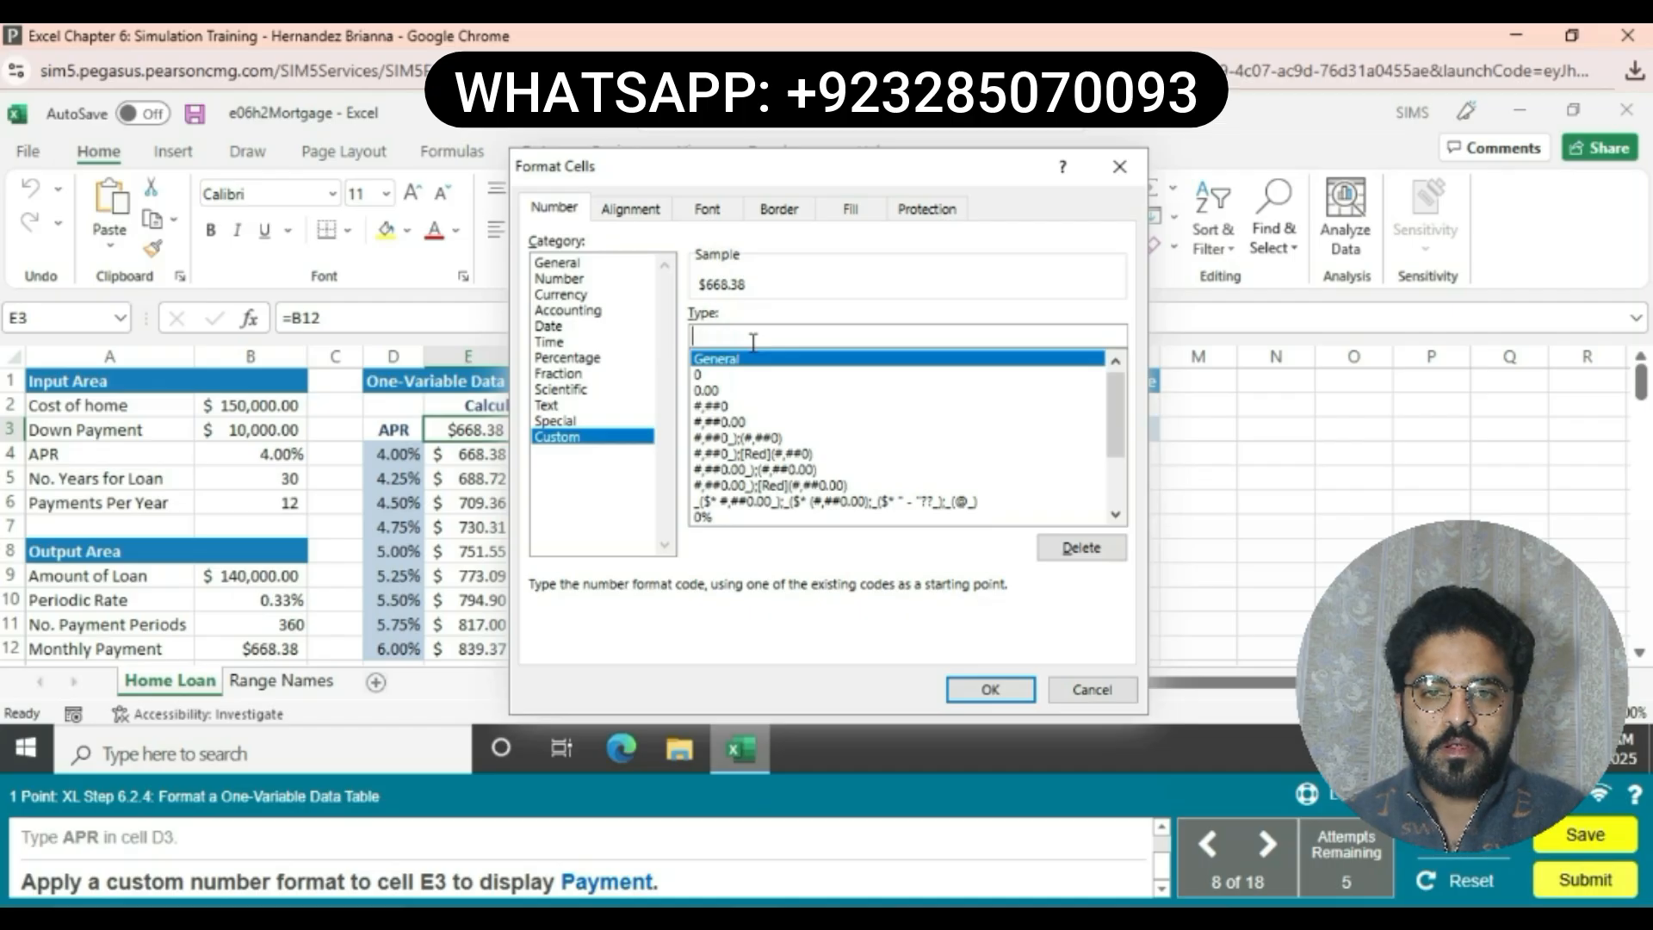
{"action": "type", "text": "\""}
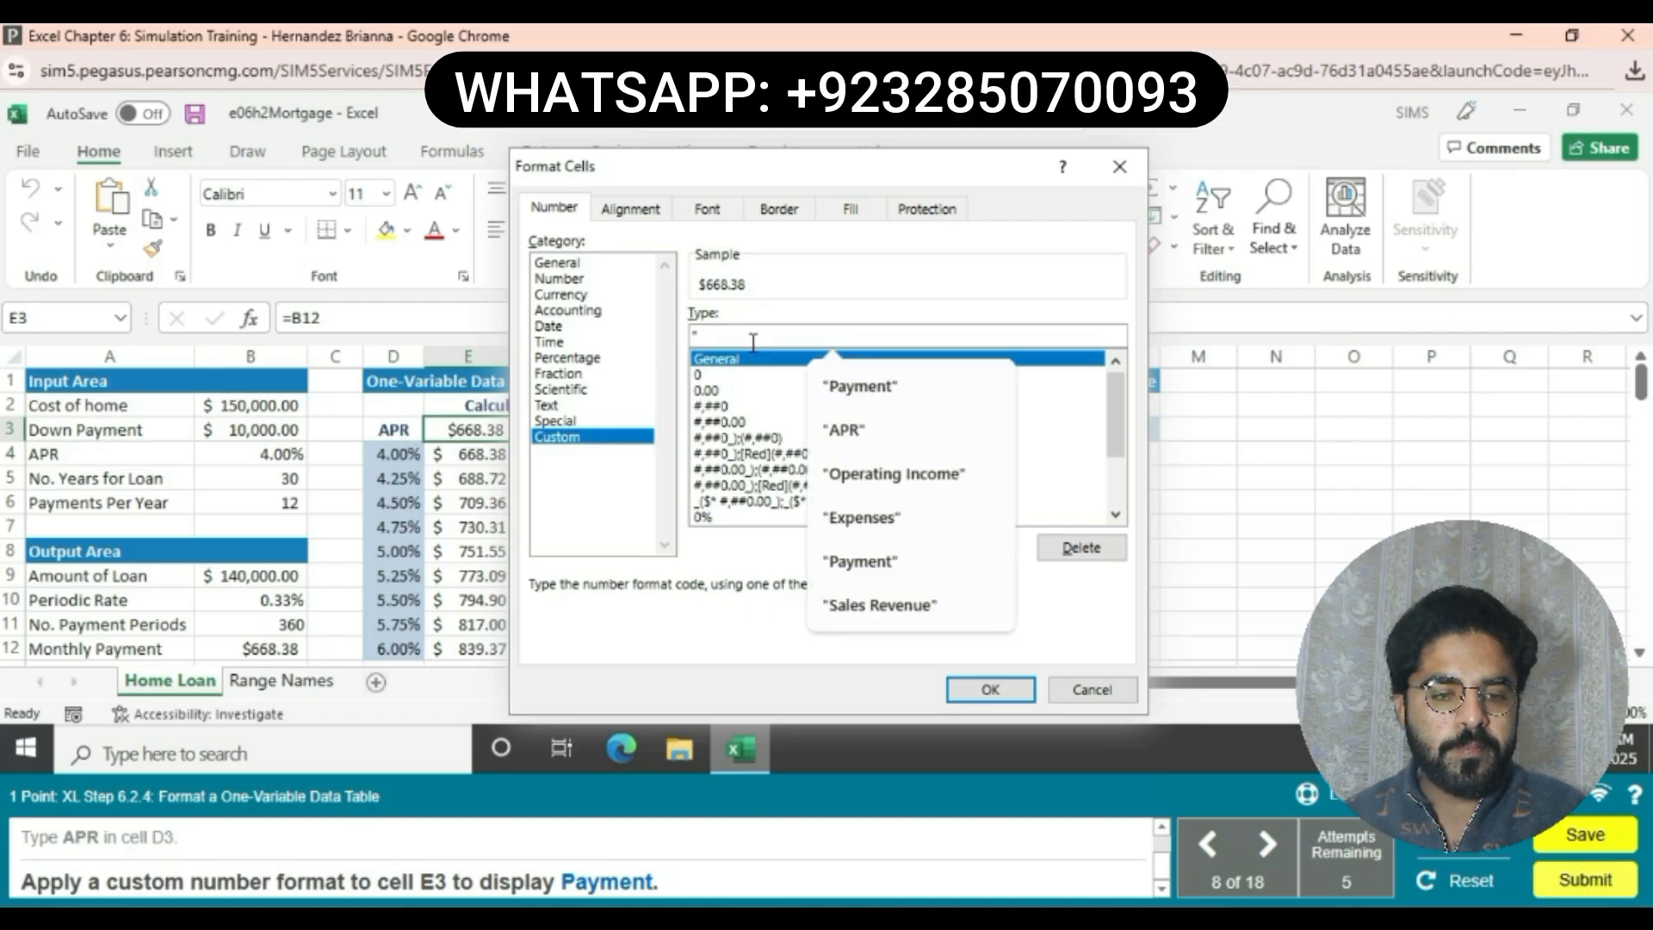
{"action": "type", "text": "Payment\""}
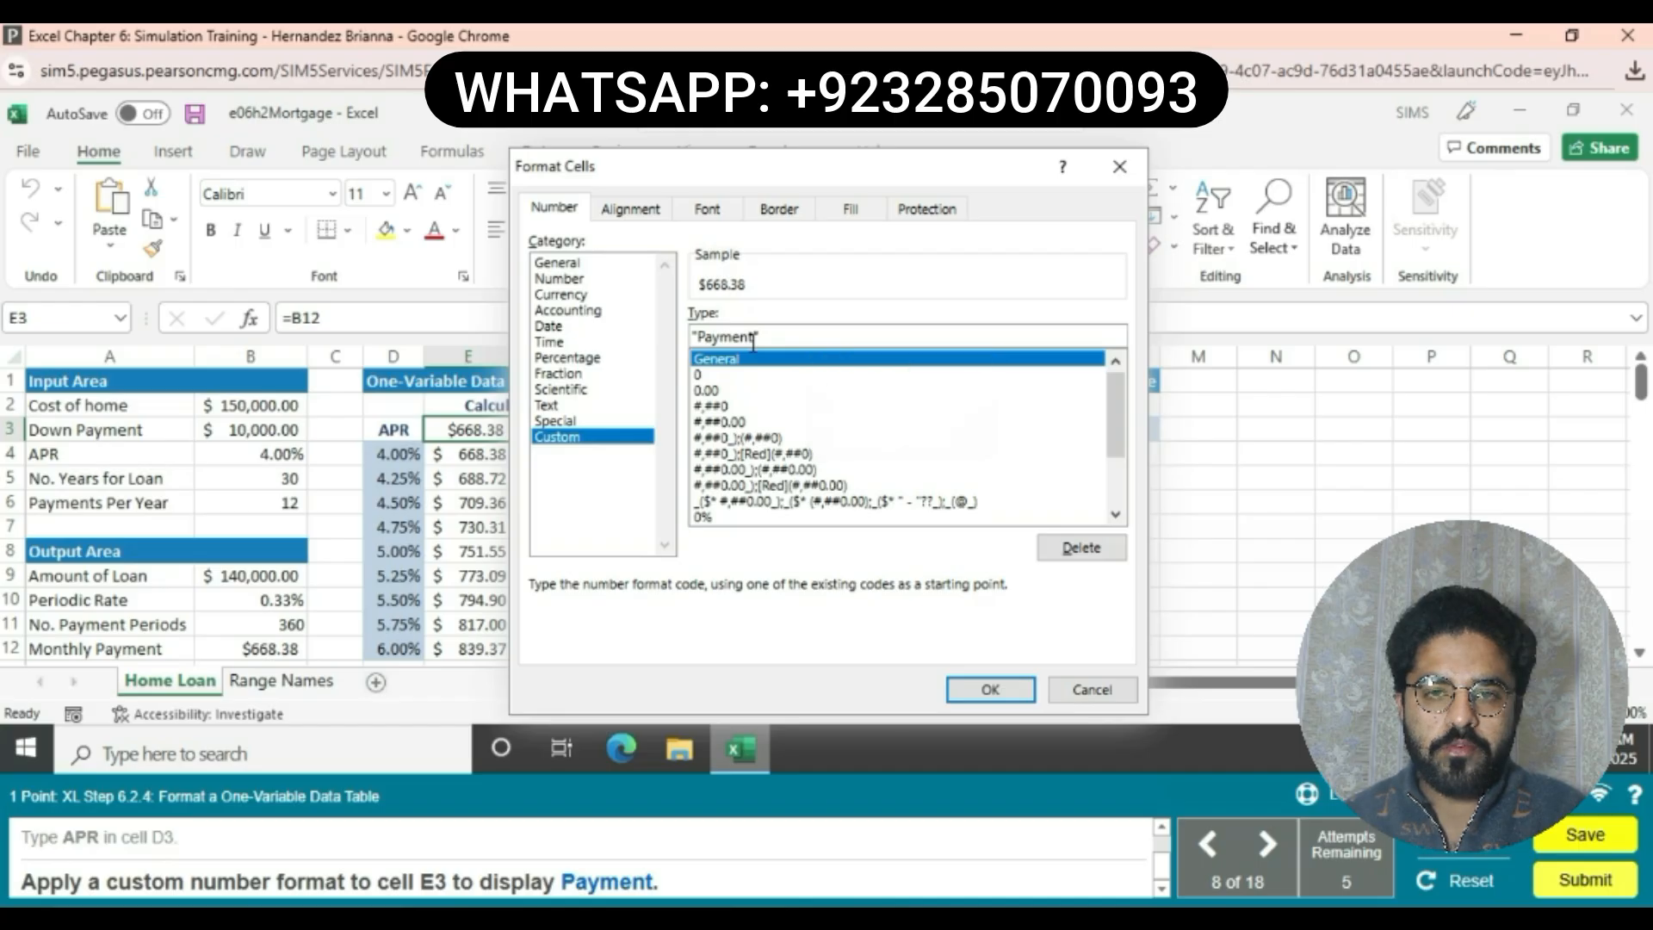
{"action": "left_click", "coordinate": [990, 689]}
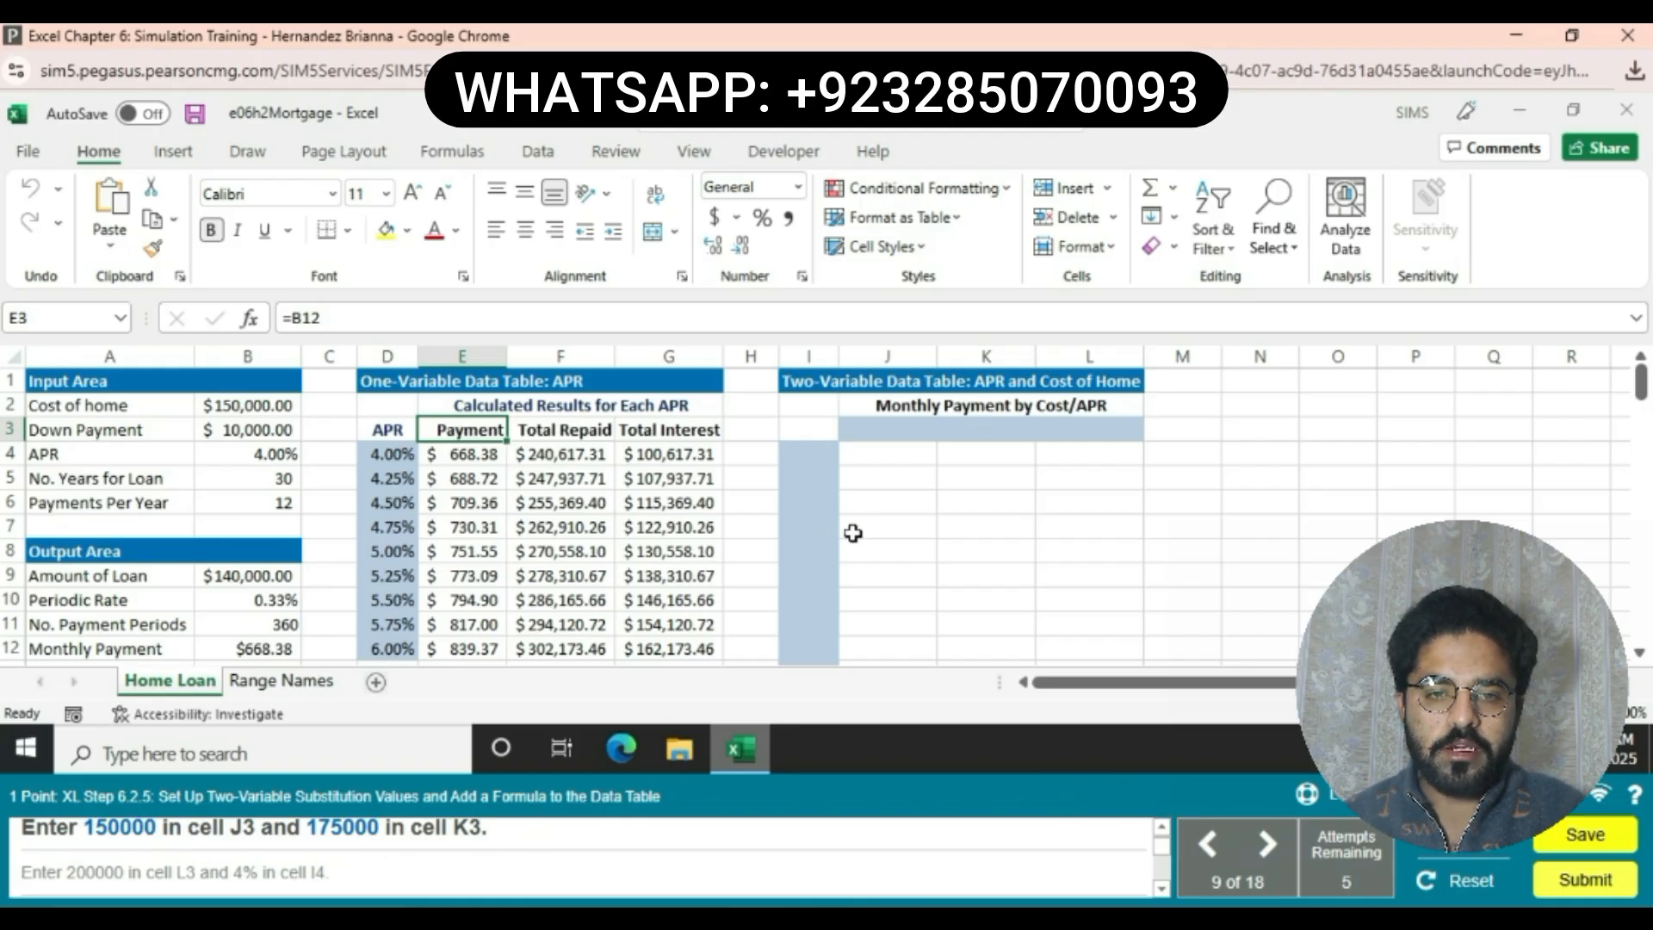
Enter the cost substitution values 150000, 175000 and 200000 in cells J3, K3 and L3 of the two-variable data table.
{"action": "left_click", "coordinate": [891, 428]}
{"action": "type", "text": "1"}
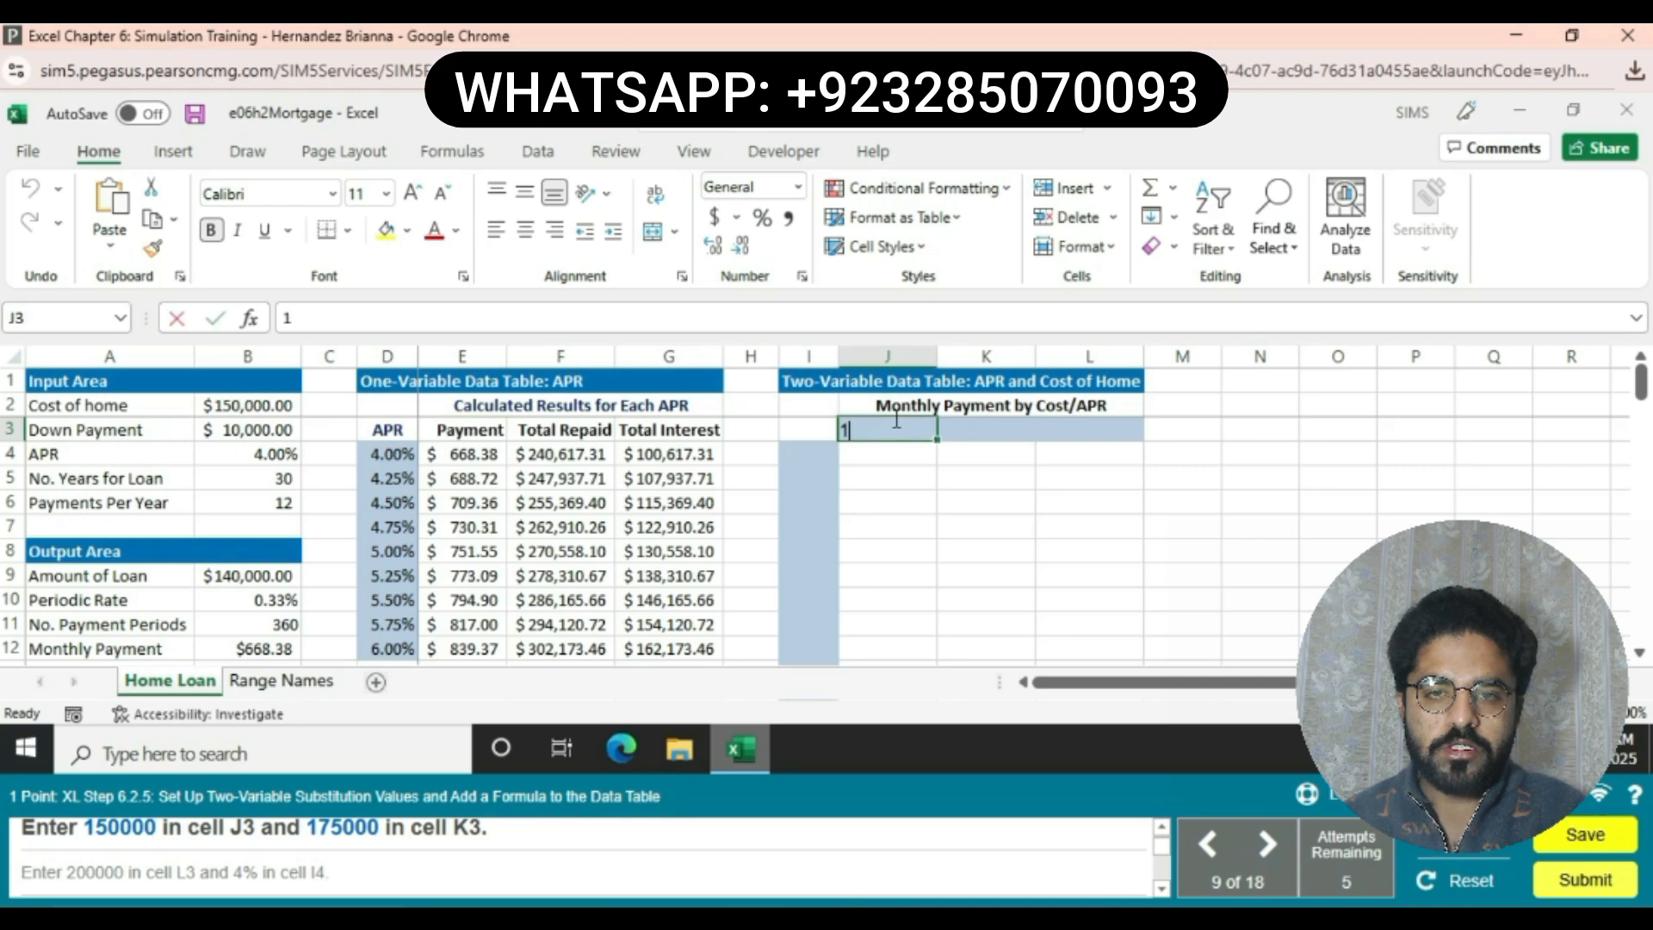
{"action": "type", "text": "50000"}
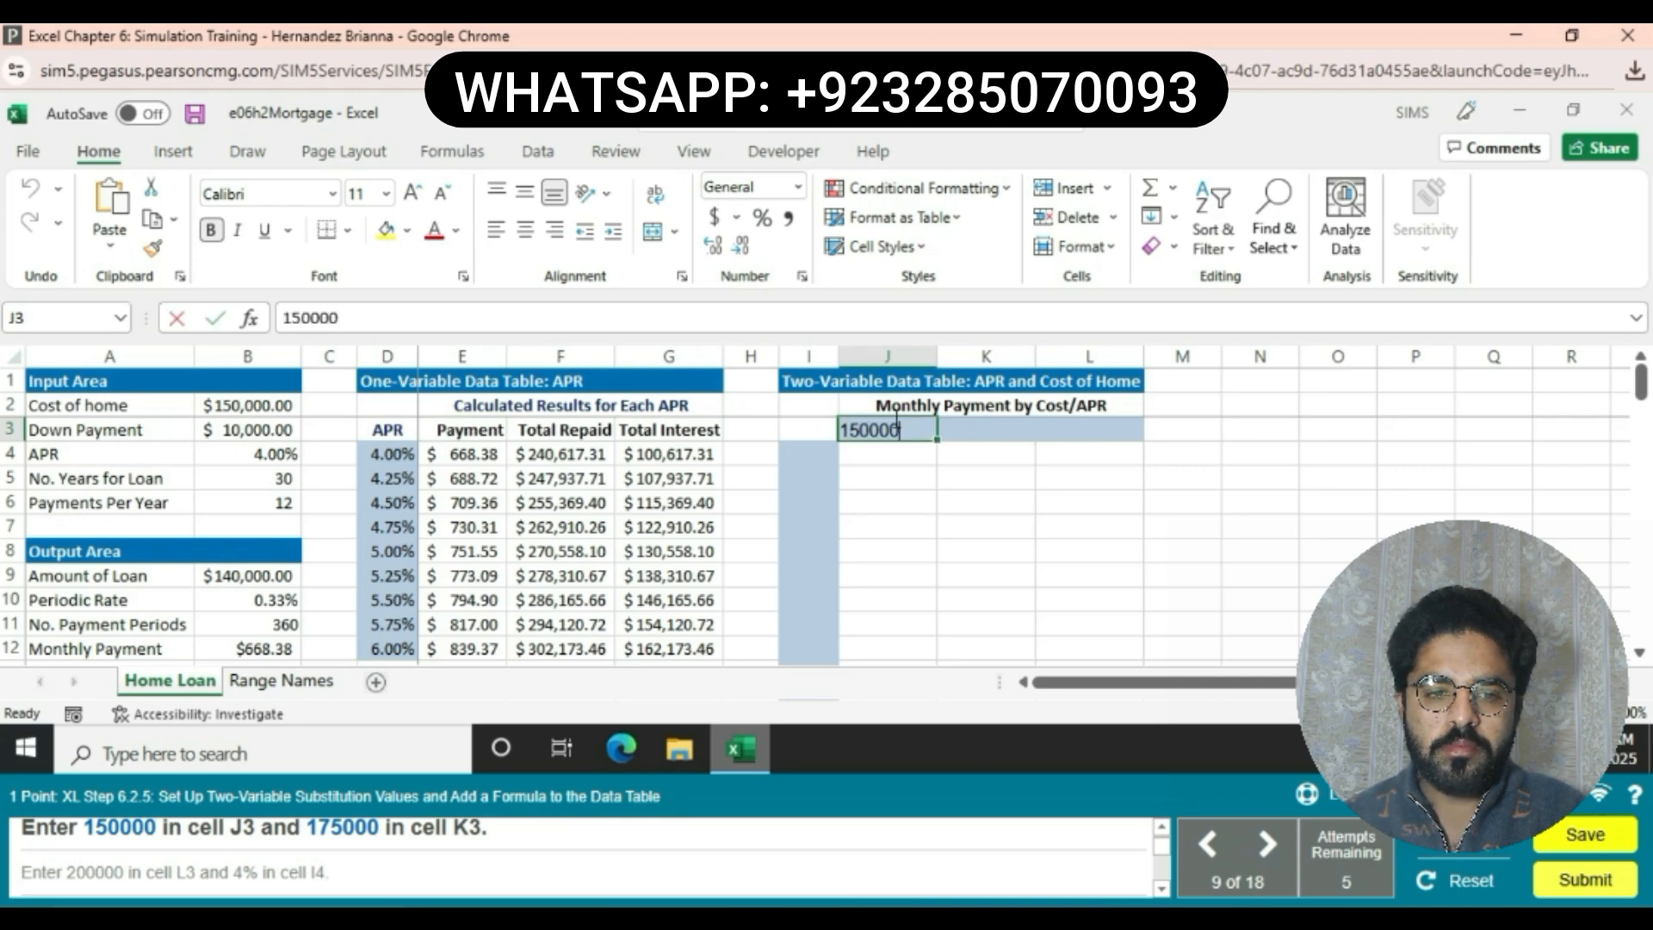
{"action": "key", "text": "Tab"}
{"action": "type", "text": "1"}
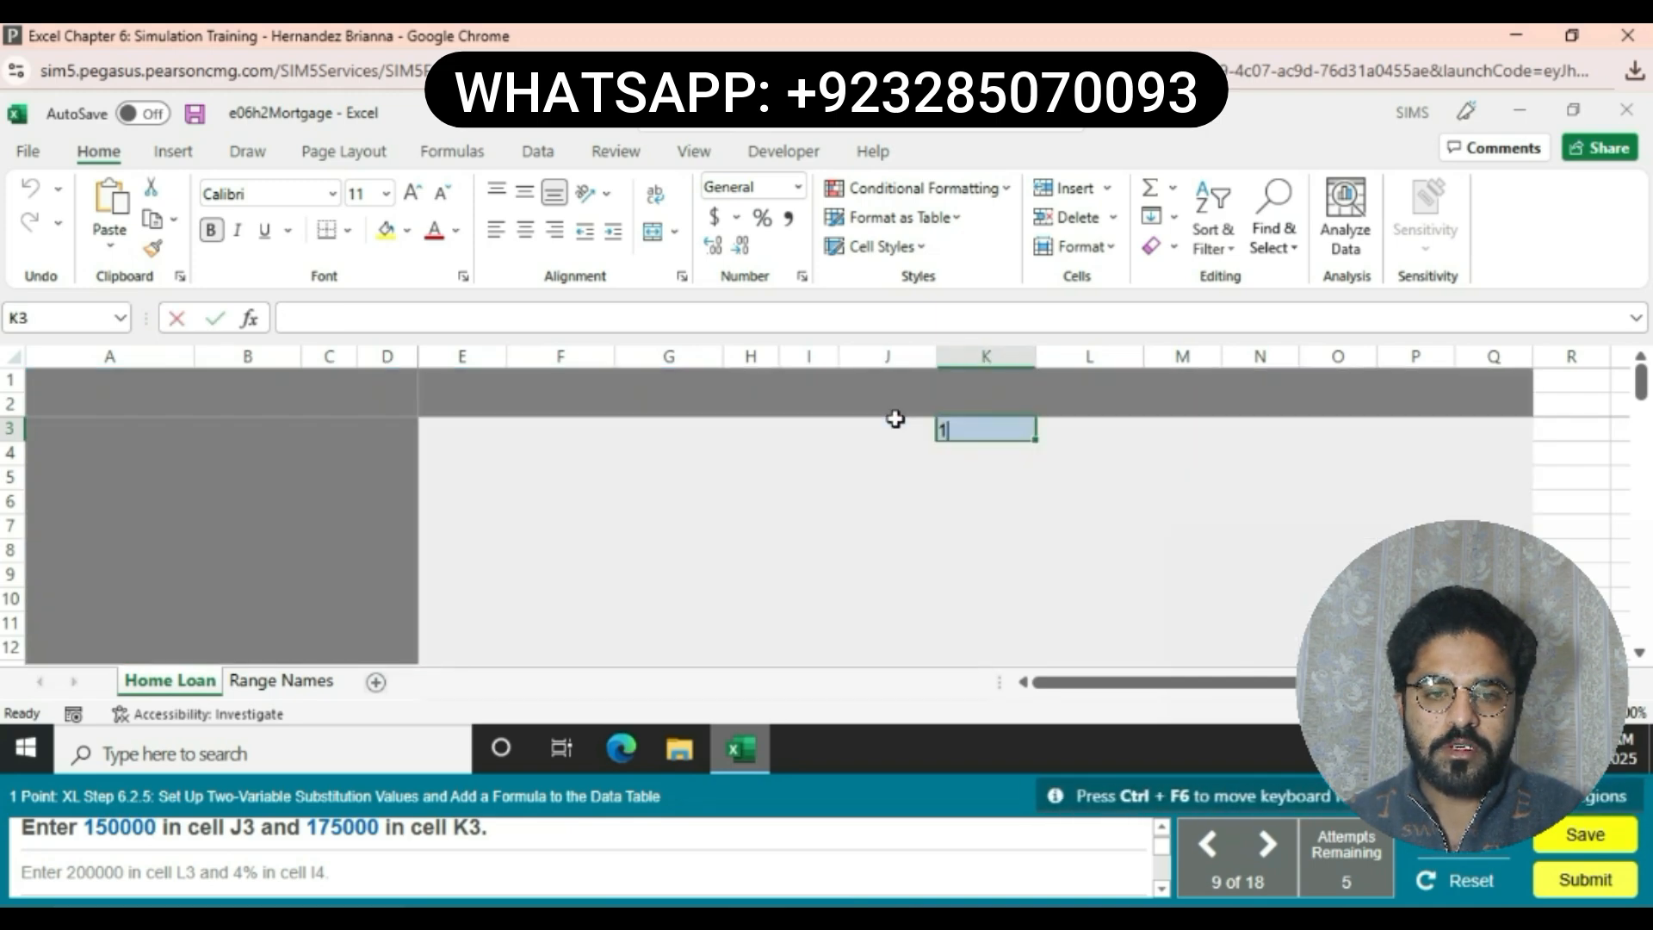
{"action": "type", "text": "75"}
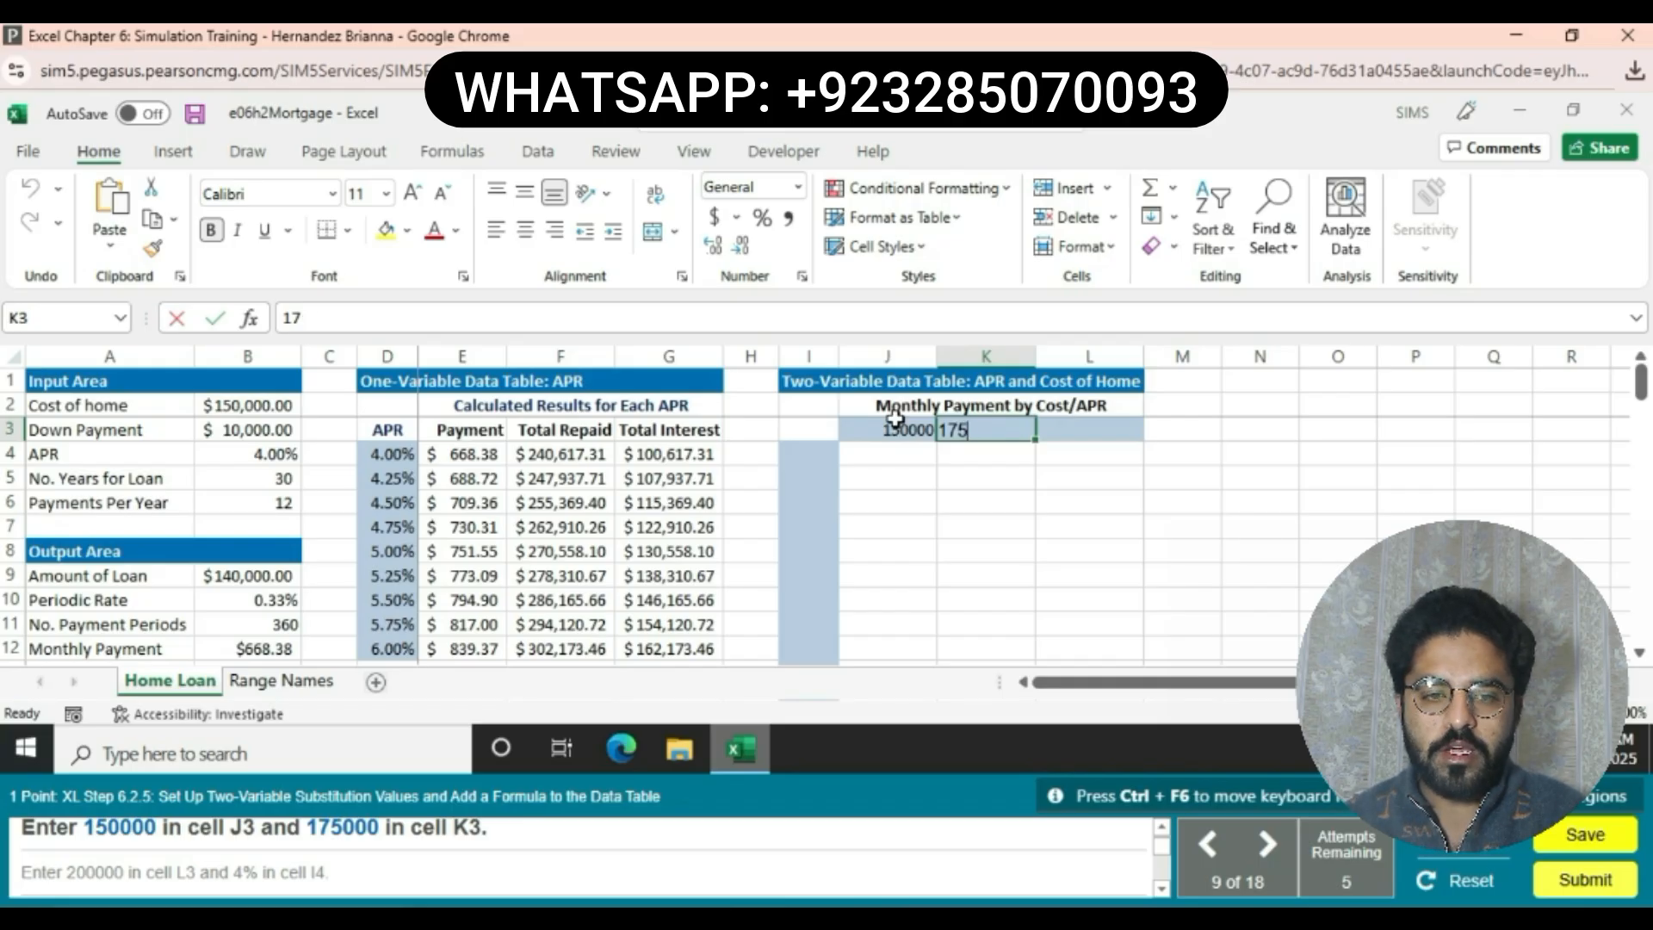
{"action": "type", "text": "000"}
{"action": "key", "text": "Tab"}
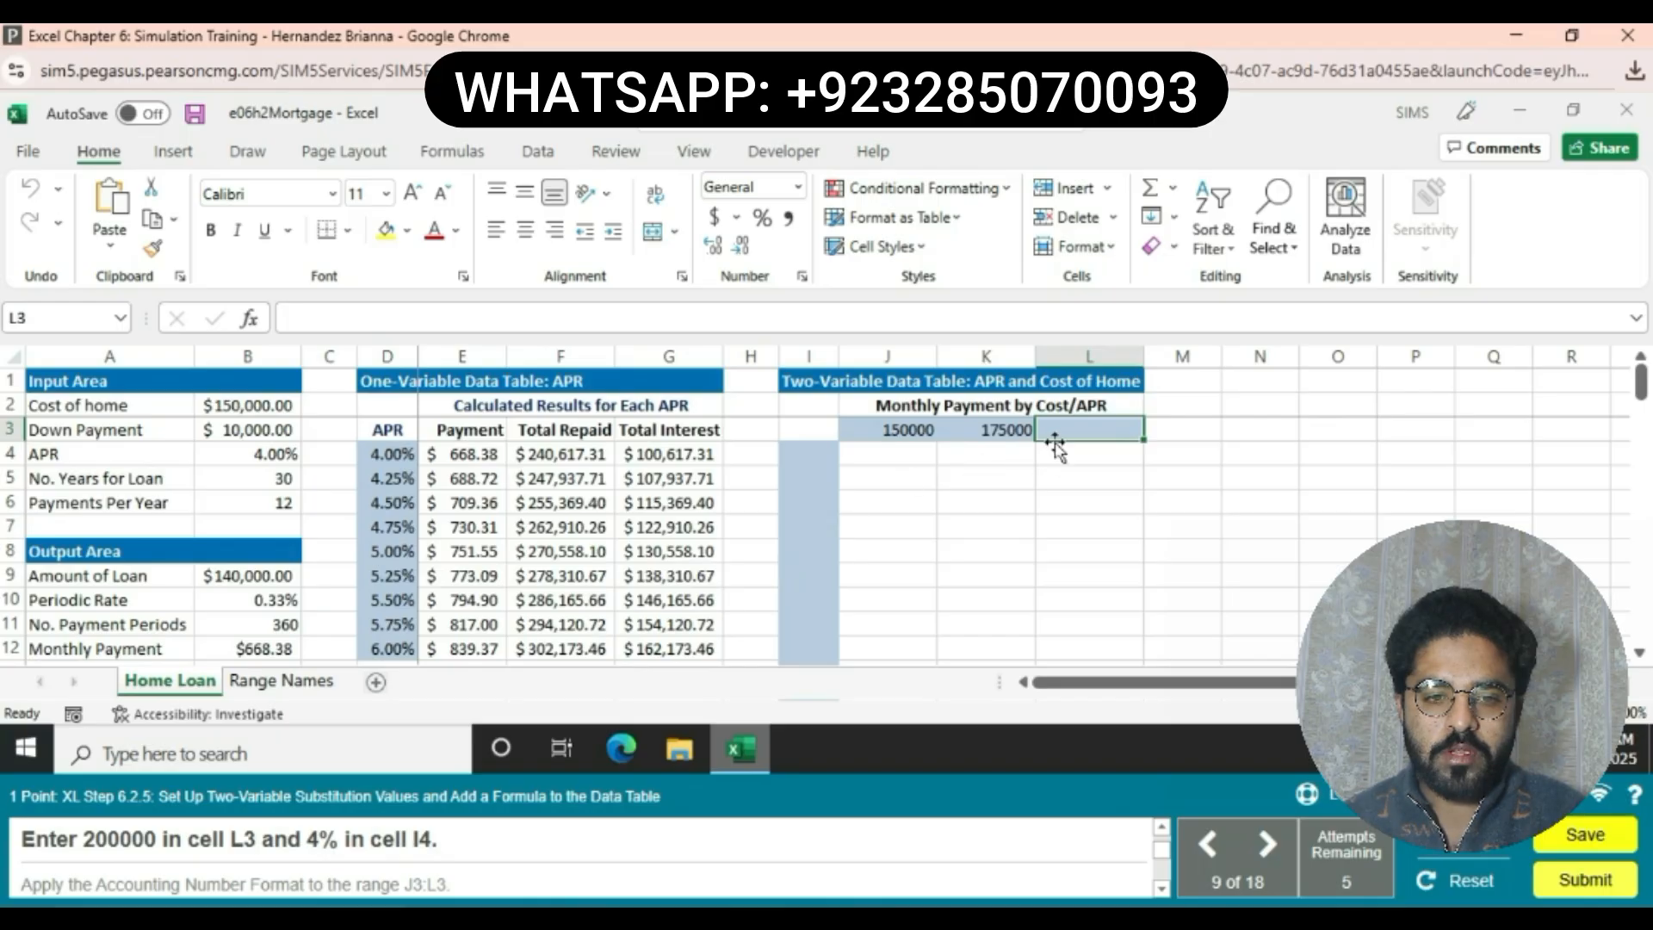
{"action": "type", "text": "2000"}
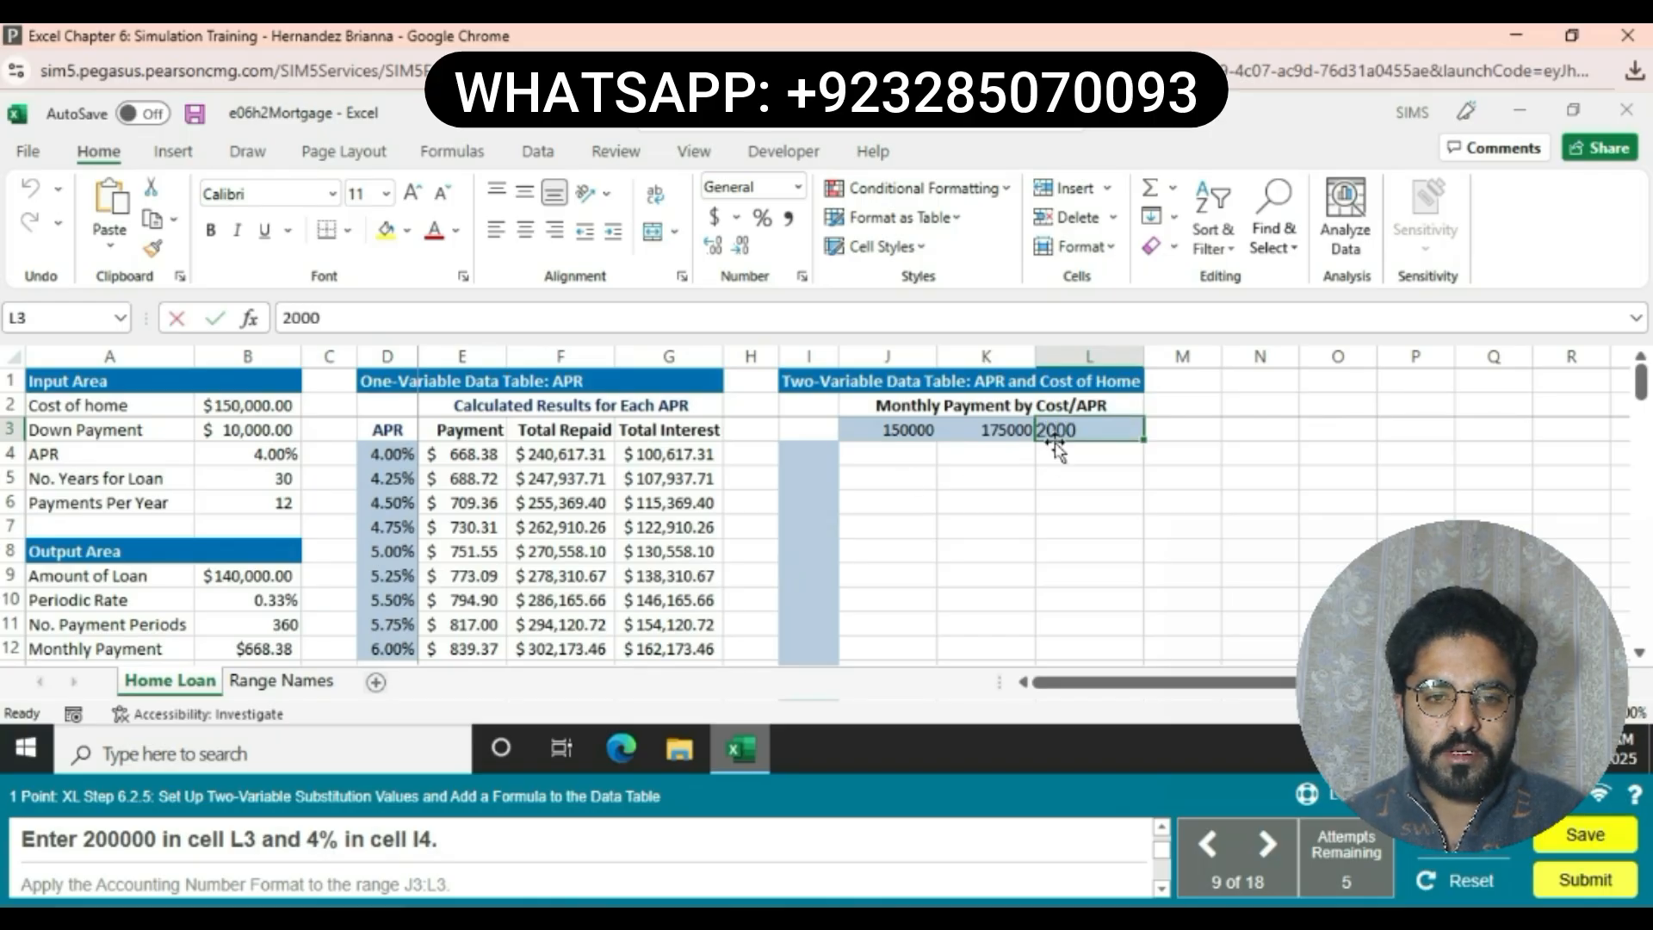
{"action": "type", "text": "00"}
{"action": "key", "text": "Tab"}
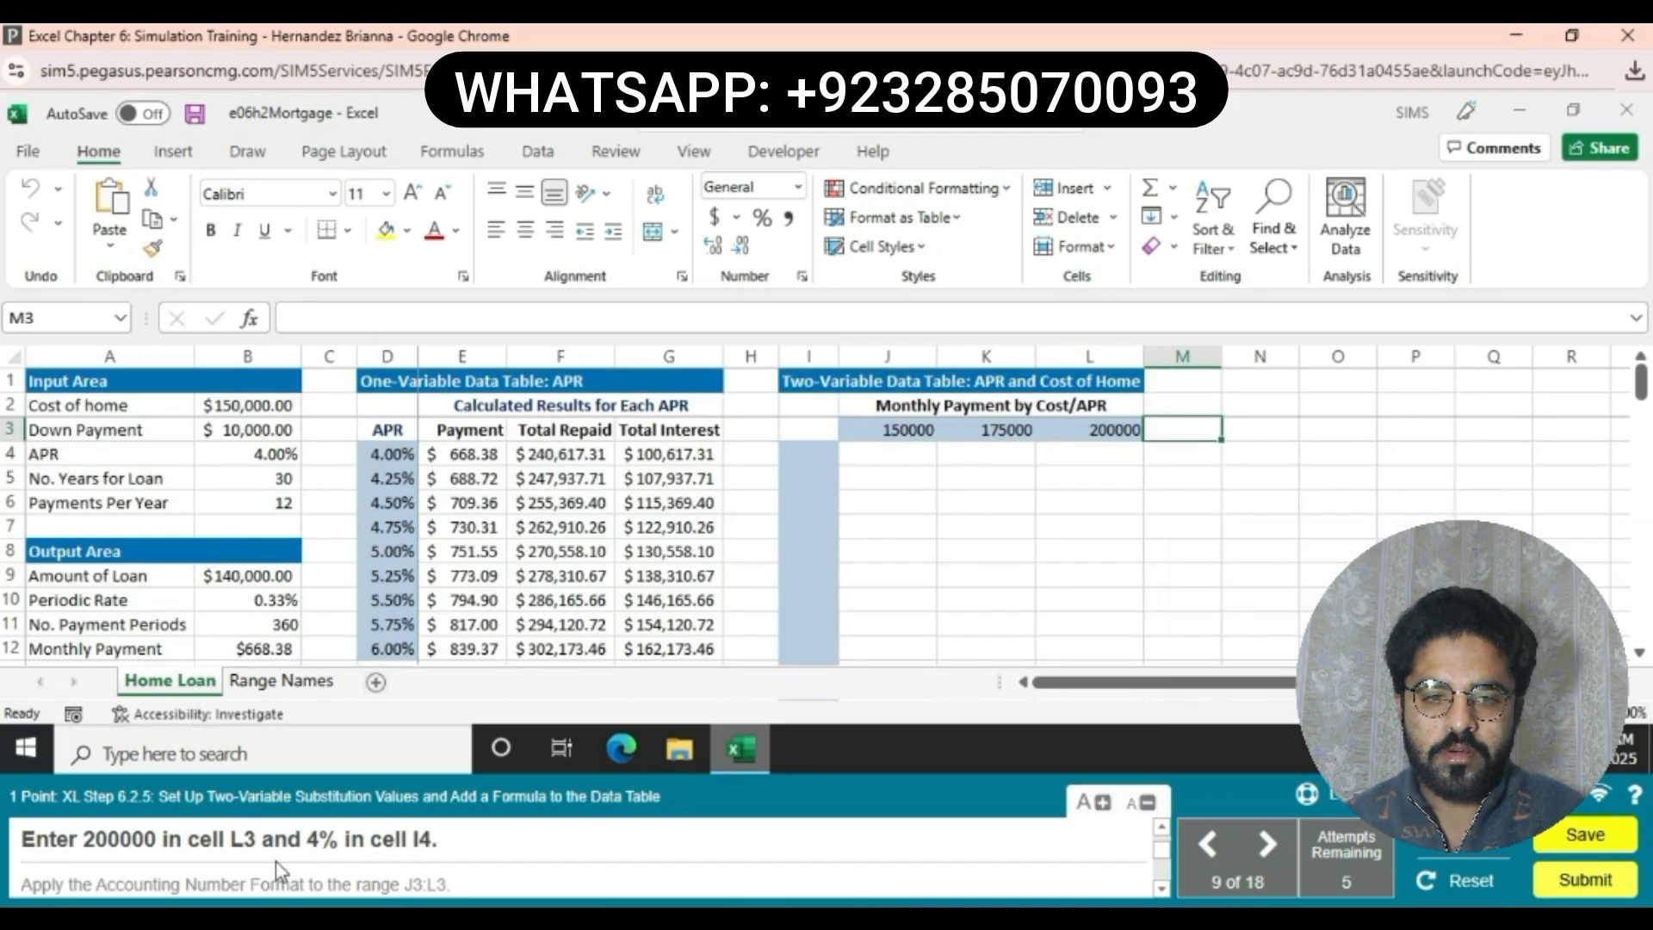
Enter 4% in cell I4 as the first APR substitution value of the two-variable data table.
{"action": "left_click", "coordinate": [817, 428]}
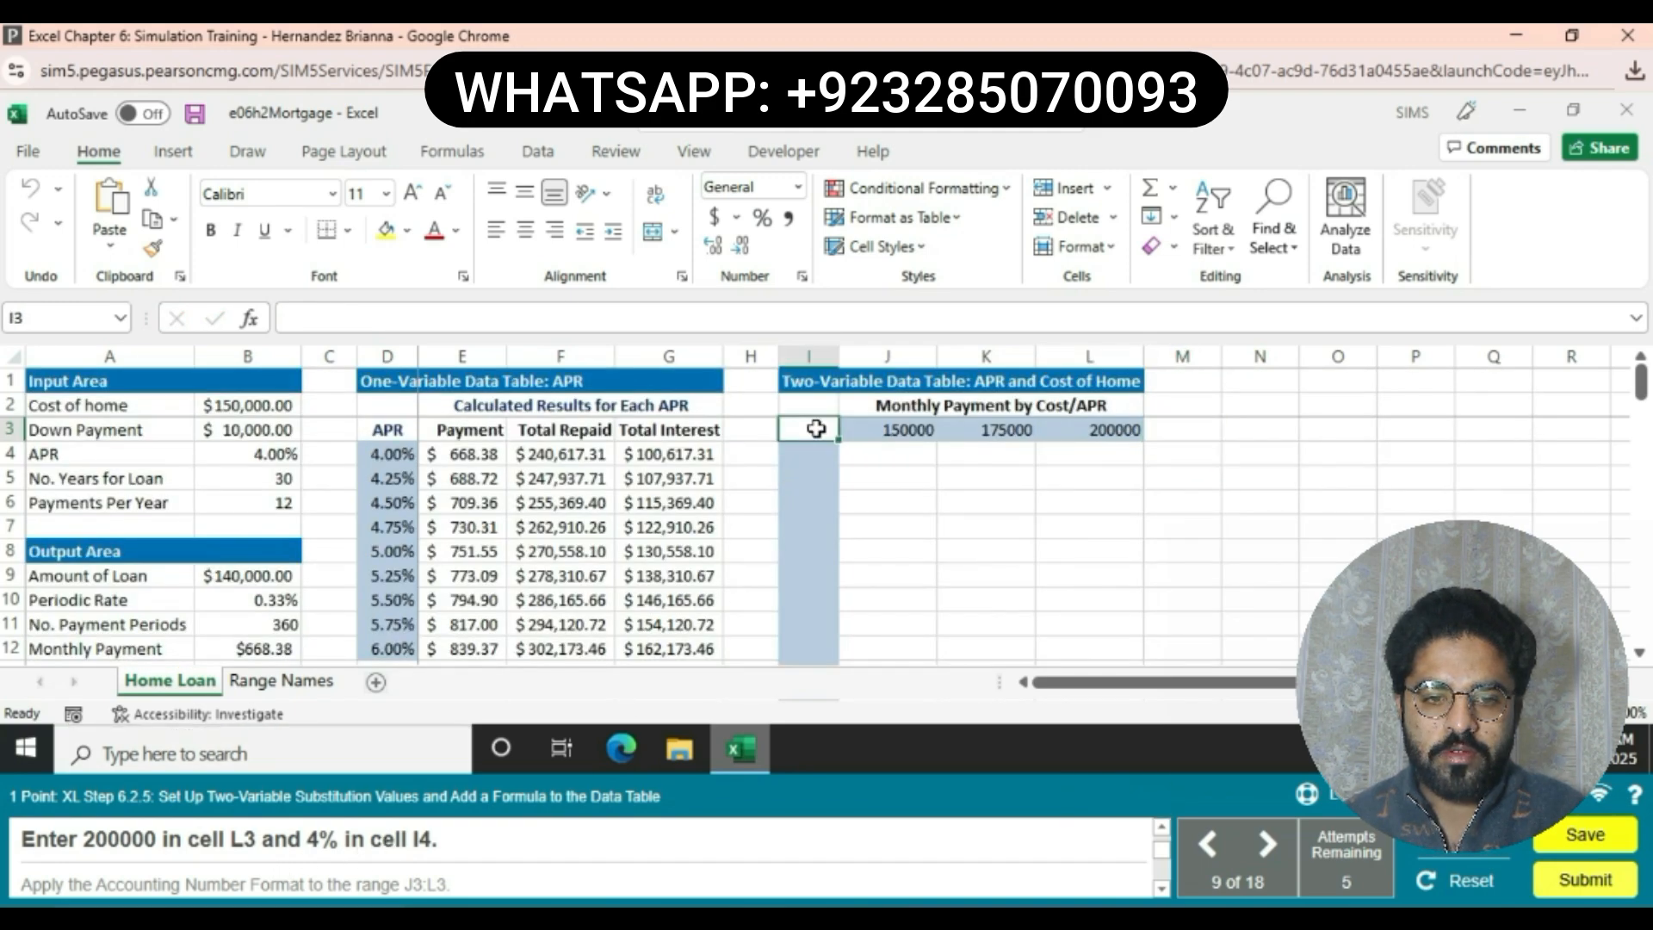
{"action": "left_click", "coordinate": [807, 460]}
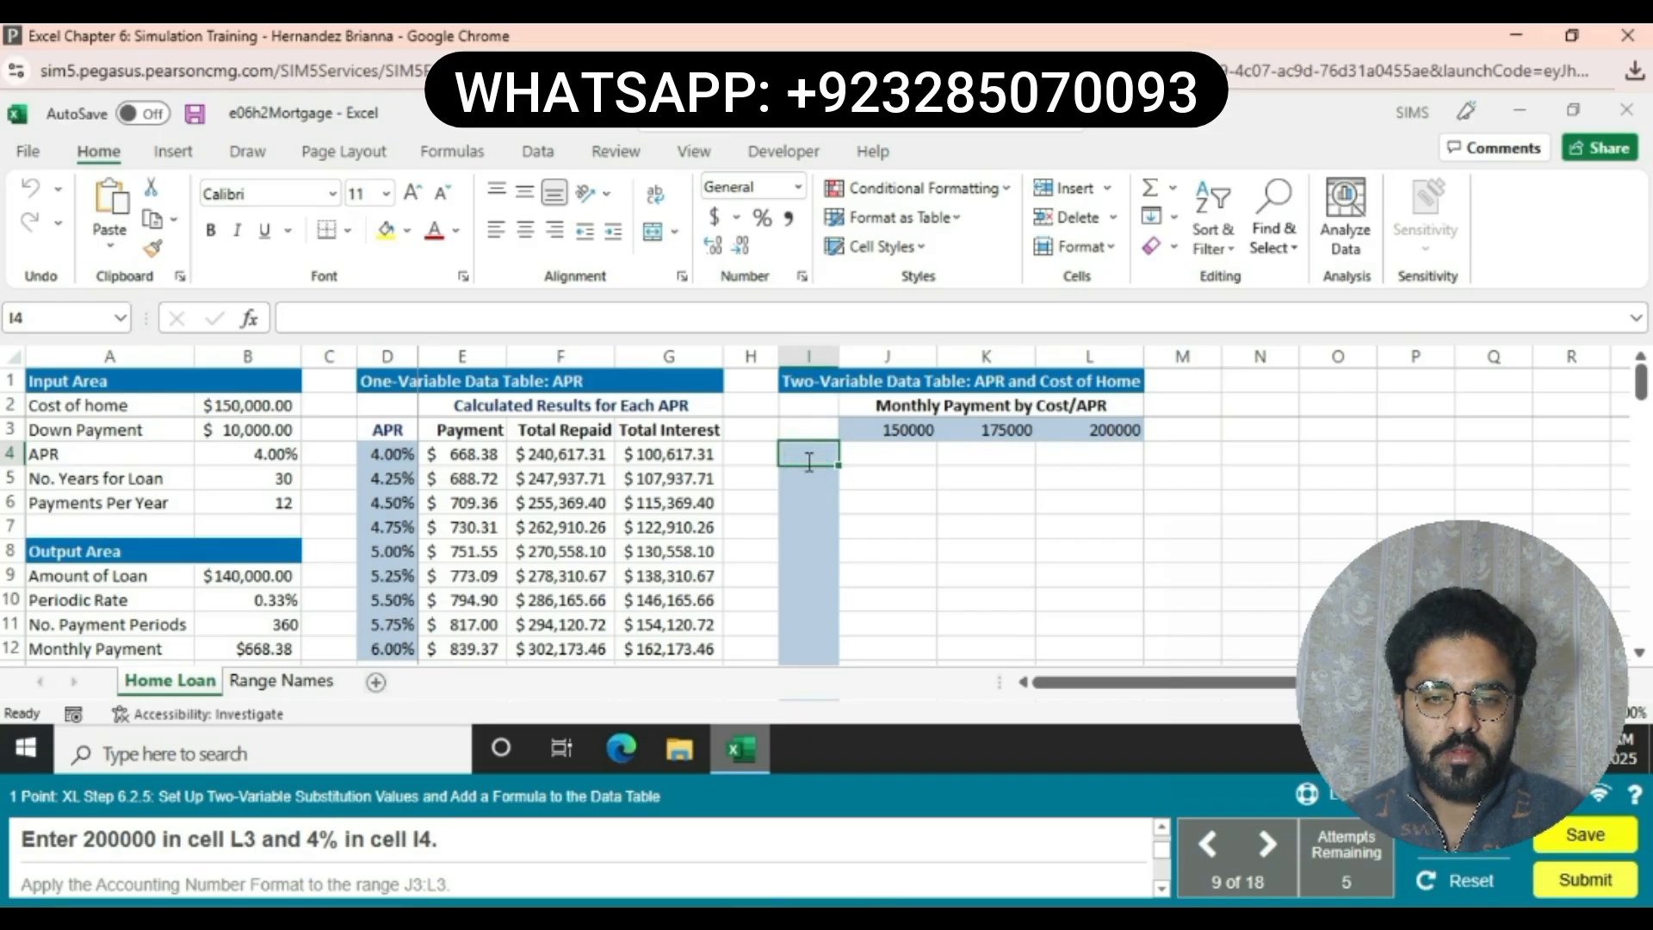
{"action": "type", "text": "4%"}
{"action": "key", "text": "Return"}
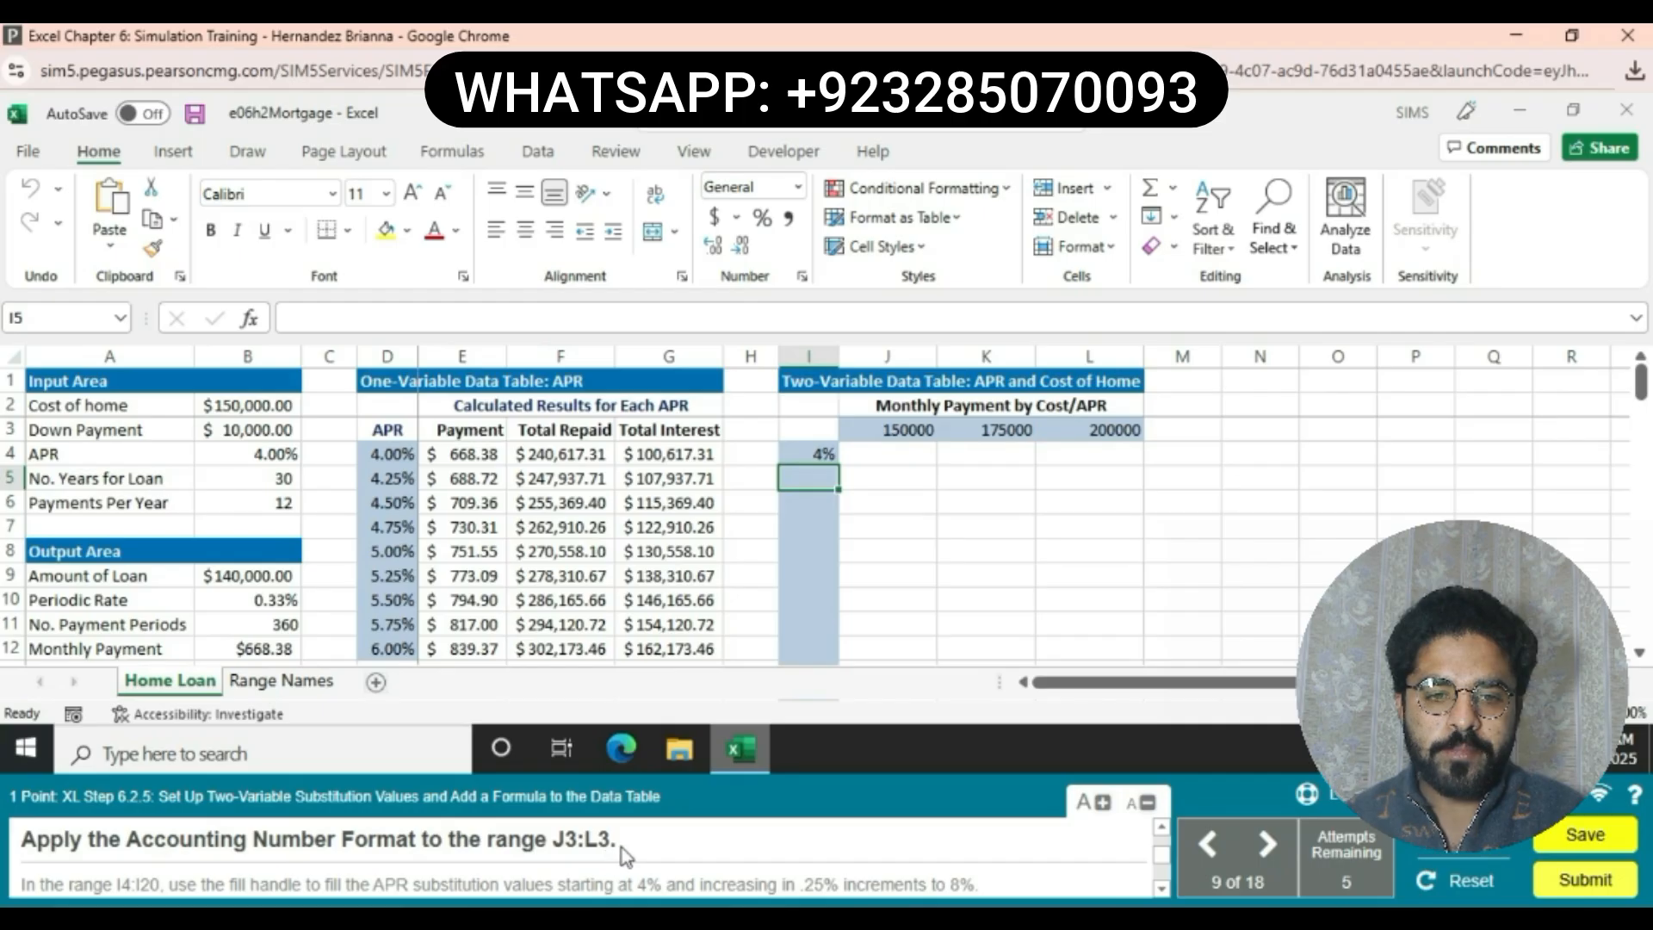
Apply the Accounting number format to the range J3:L3 and enter 4% again in cell I4.
{"action": "left_click_drag", "start_coordinate": [906, 437], "coordinate": [1115, 432]}
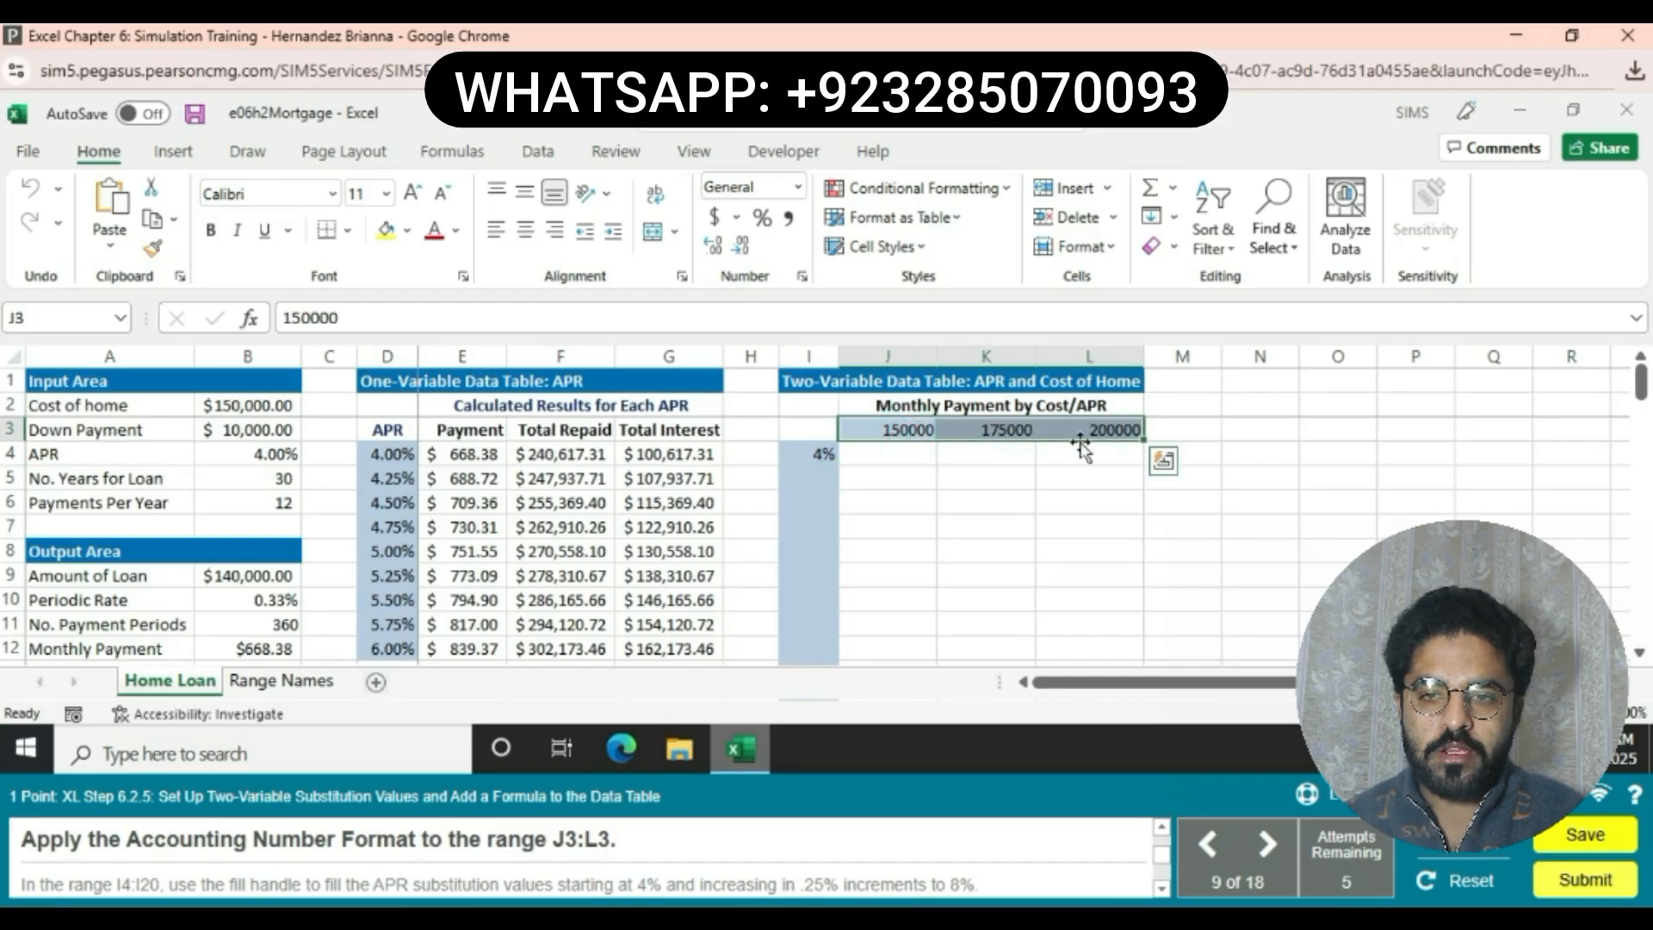
{"action": "left_click", "coordinate": [710, 217]}
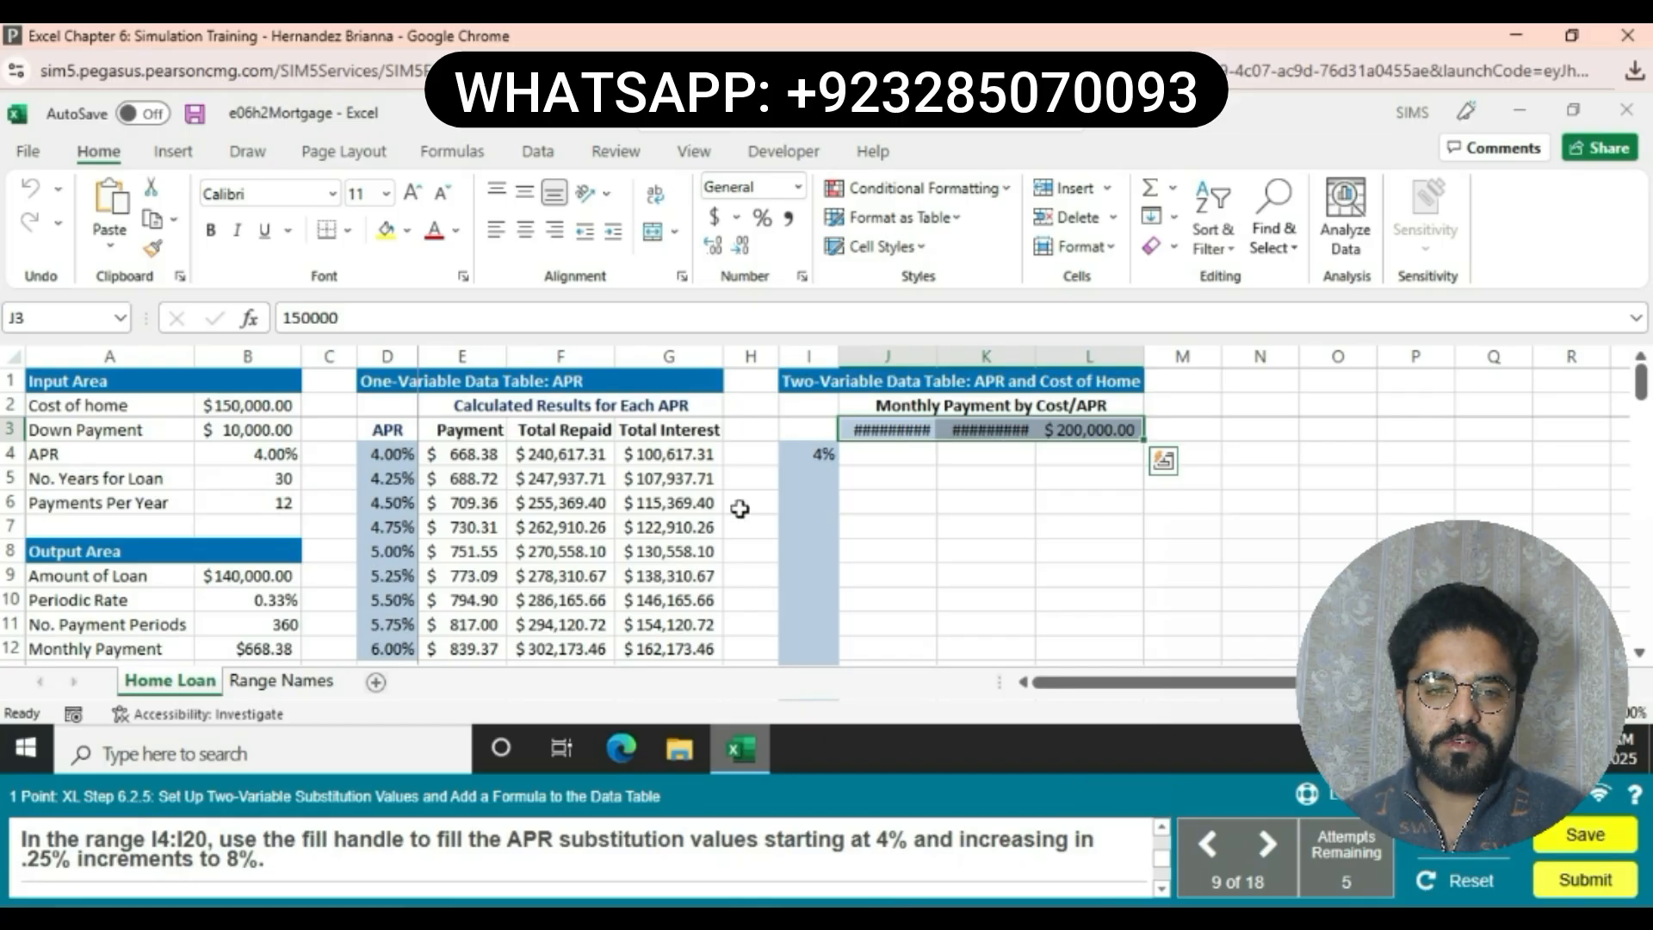
{"action": "left_click", "coordinate": [823, 456]}
{"action": "type", "text": "4%"}
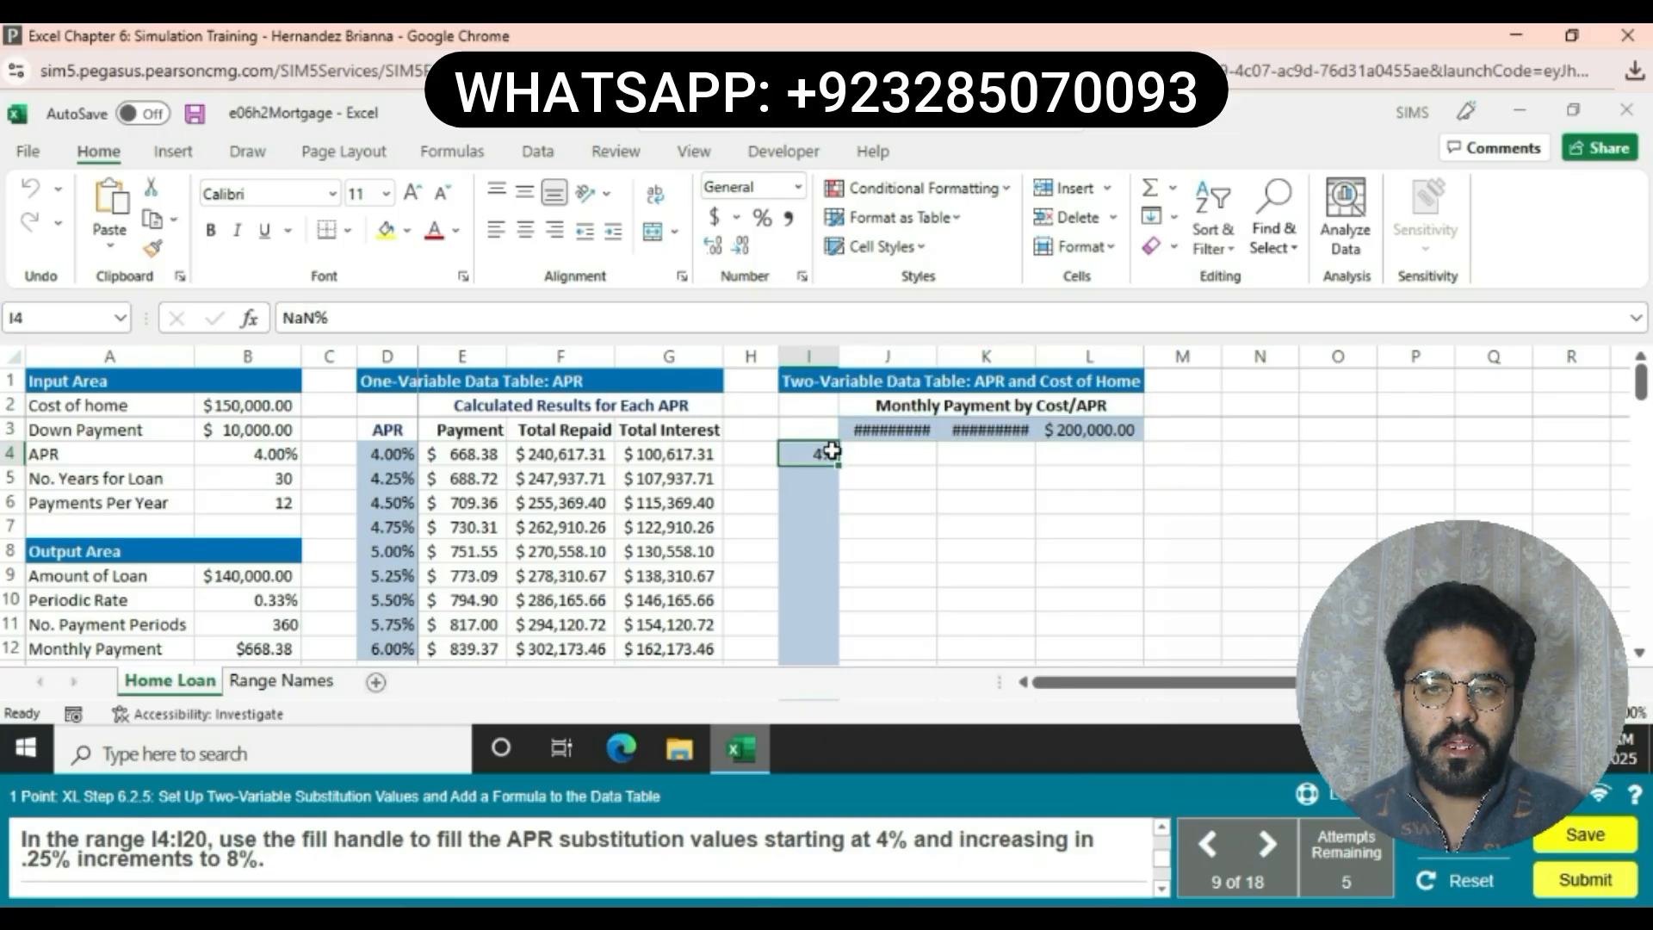
{"action": "key", "text": "Return"}
Enter 4.25% in cell I5 and fill the APR series from I4:I5 down to cell I20.
{"action": "left_click", "coordinate": [824, 482]}
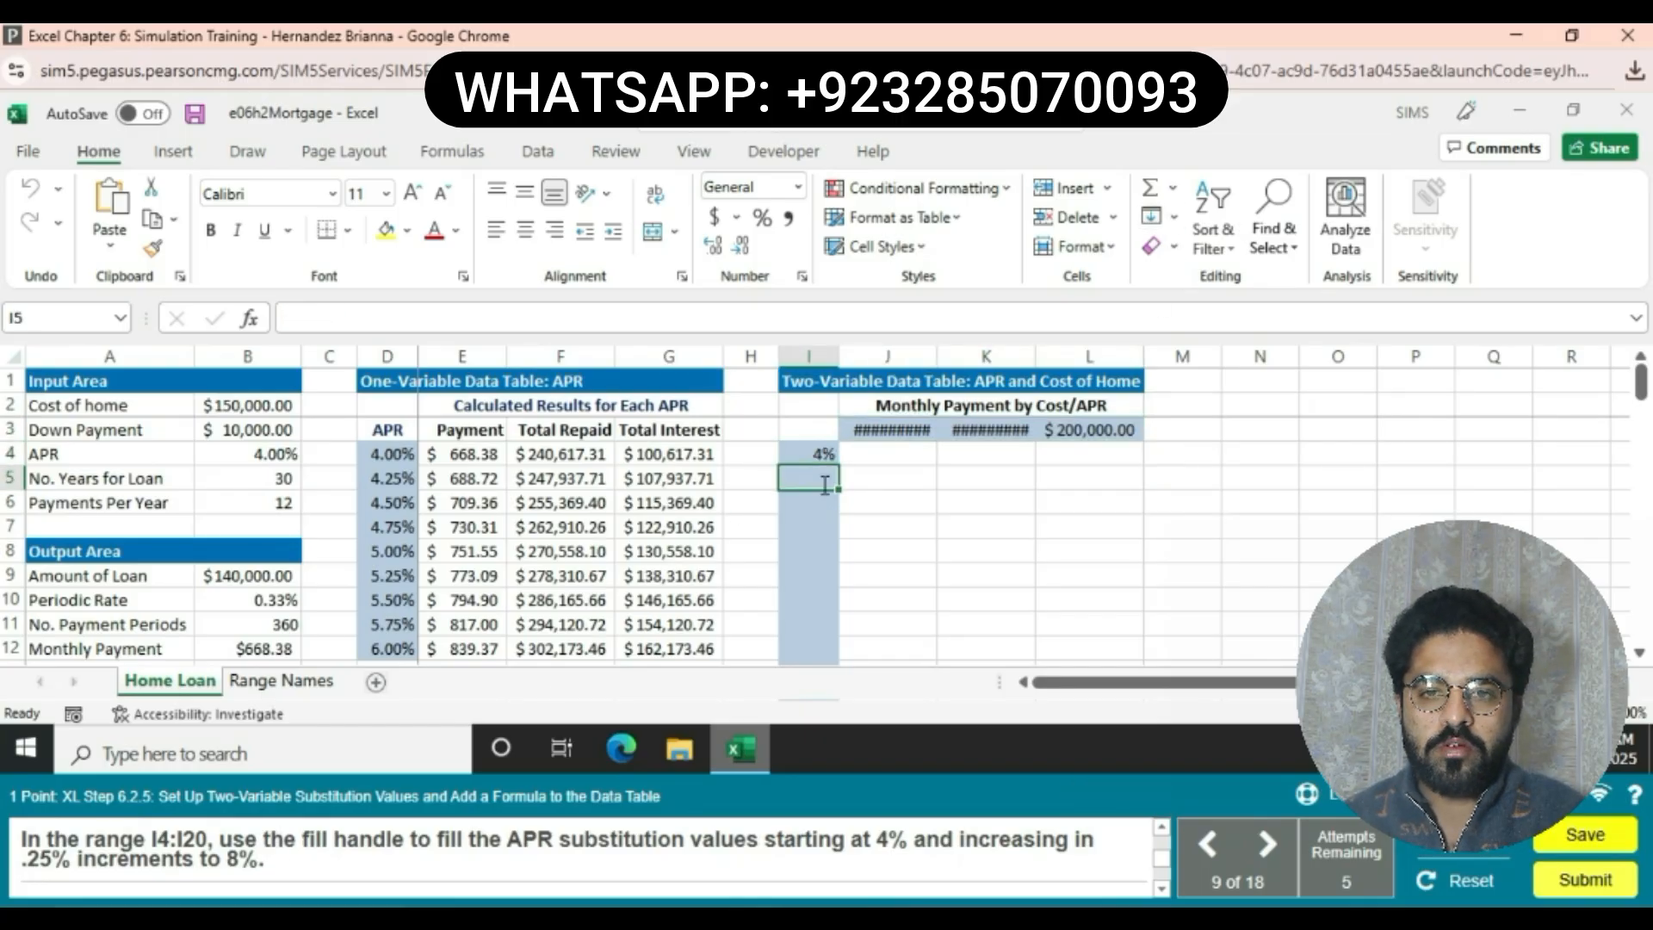
{"action": "type", "text": "4.25"}
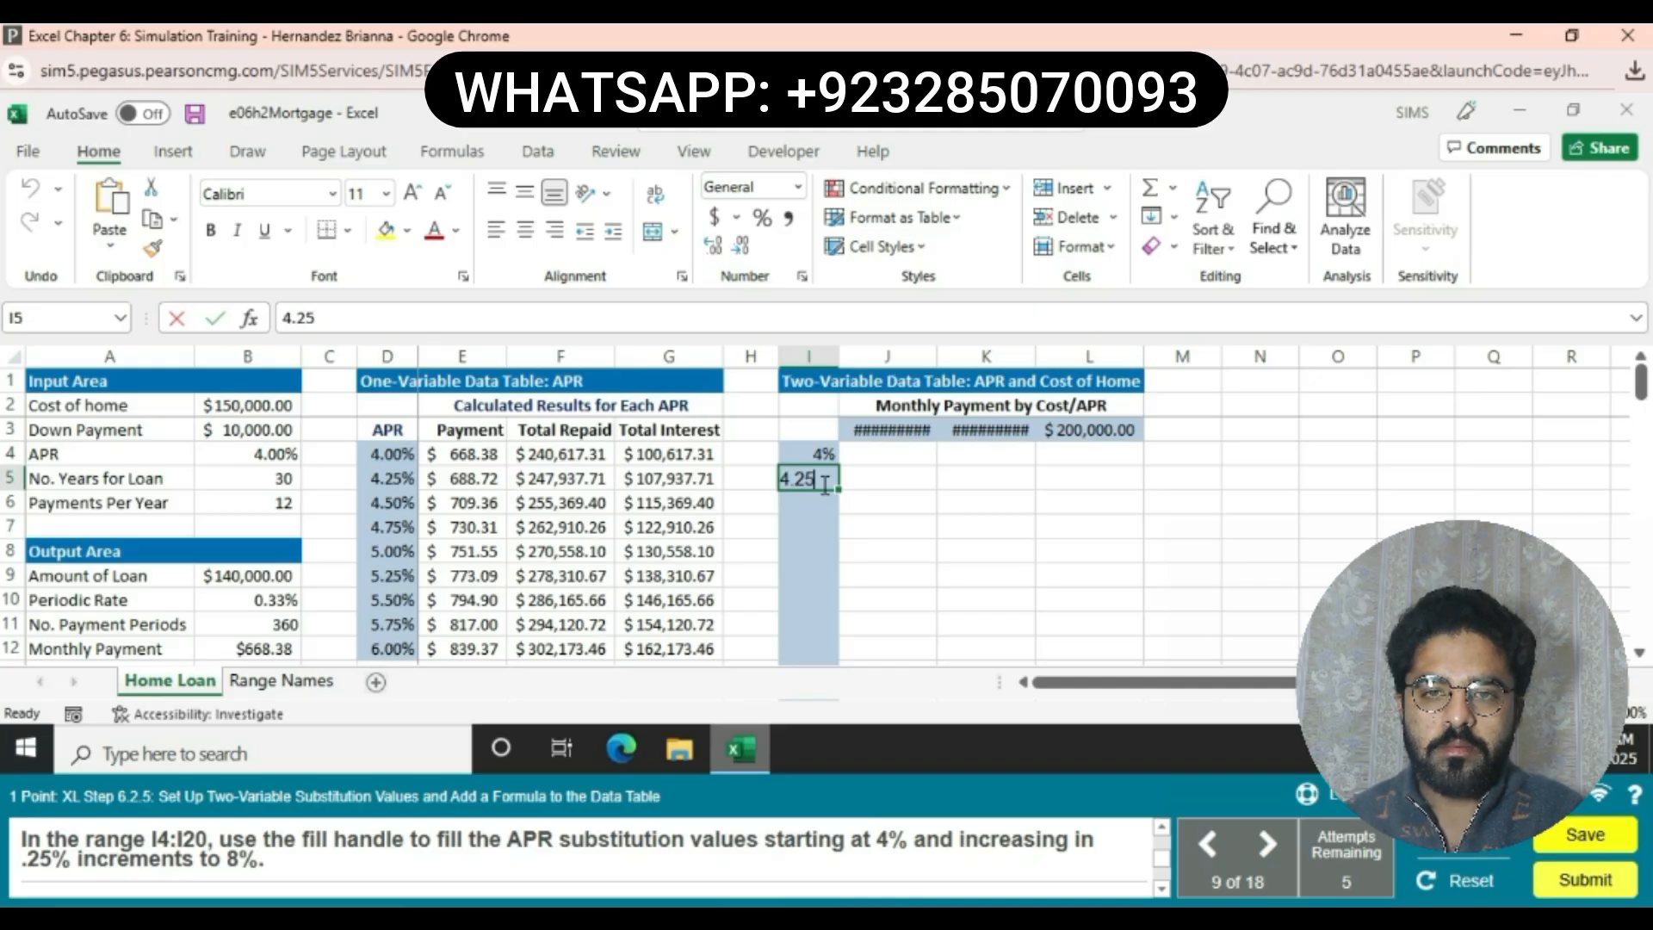
{"action": "type", "text": "%"}
{"action": "key", "text": "Return"}
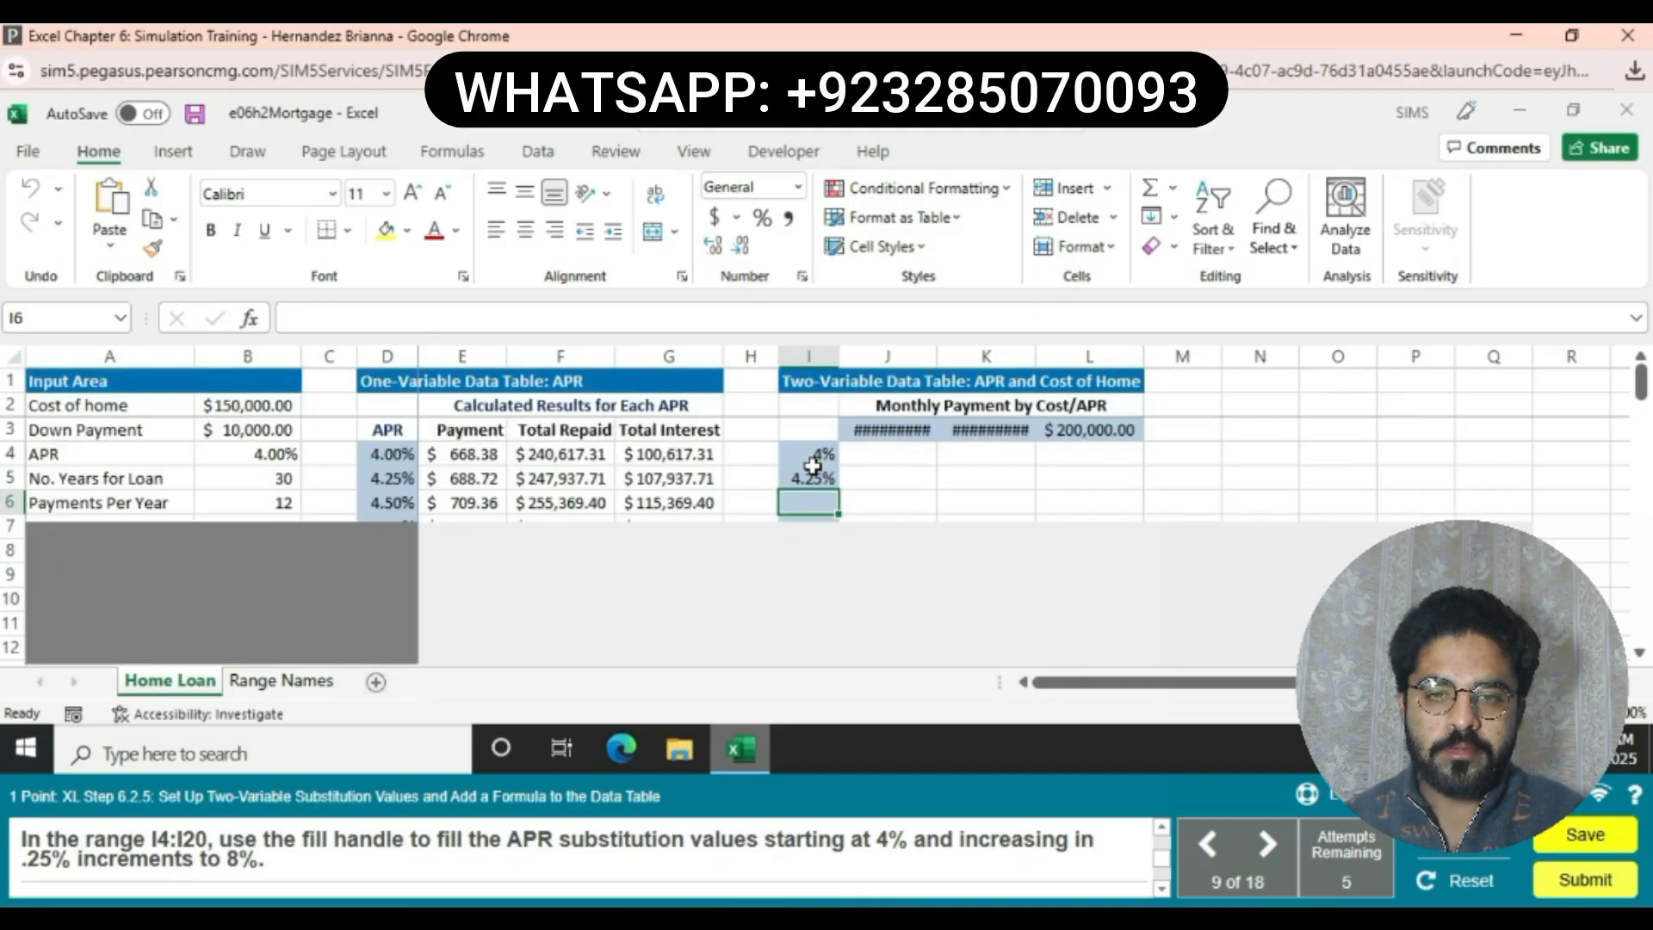
{"action": "left_click", "coordinate": [808, 456]}
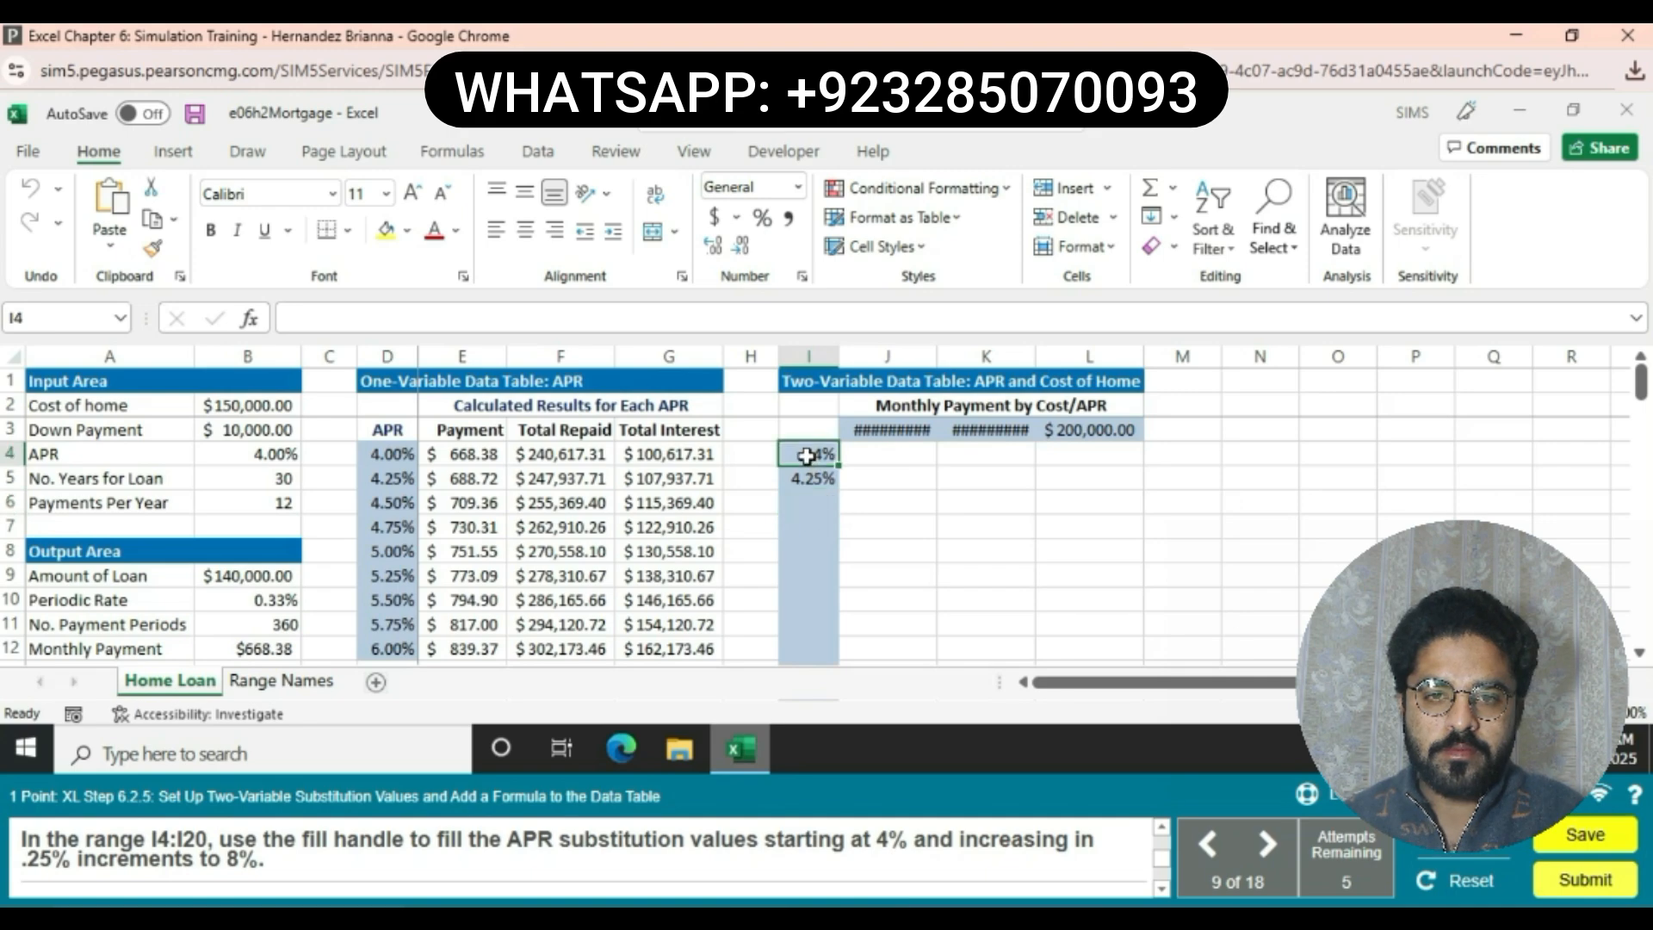
{"action": "left_click_drag", "start_coordinate": [811, 469], "coordinate": [827, 606]}
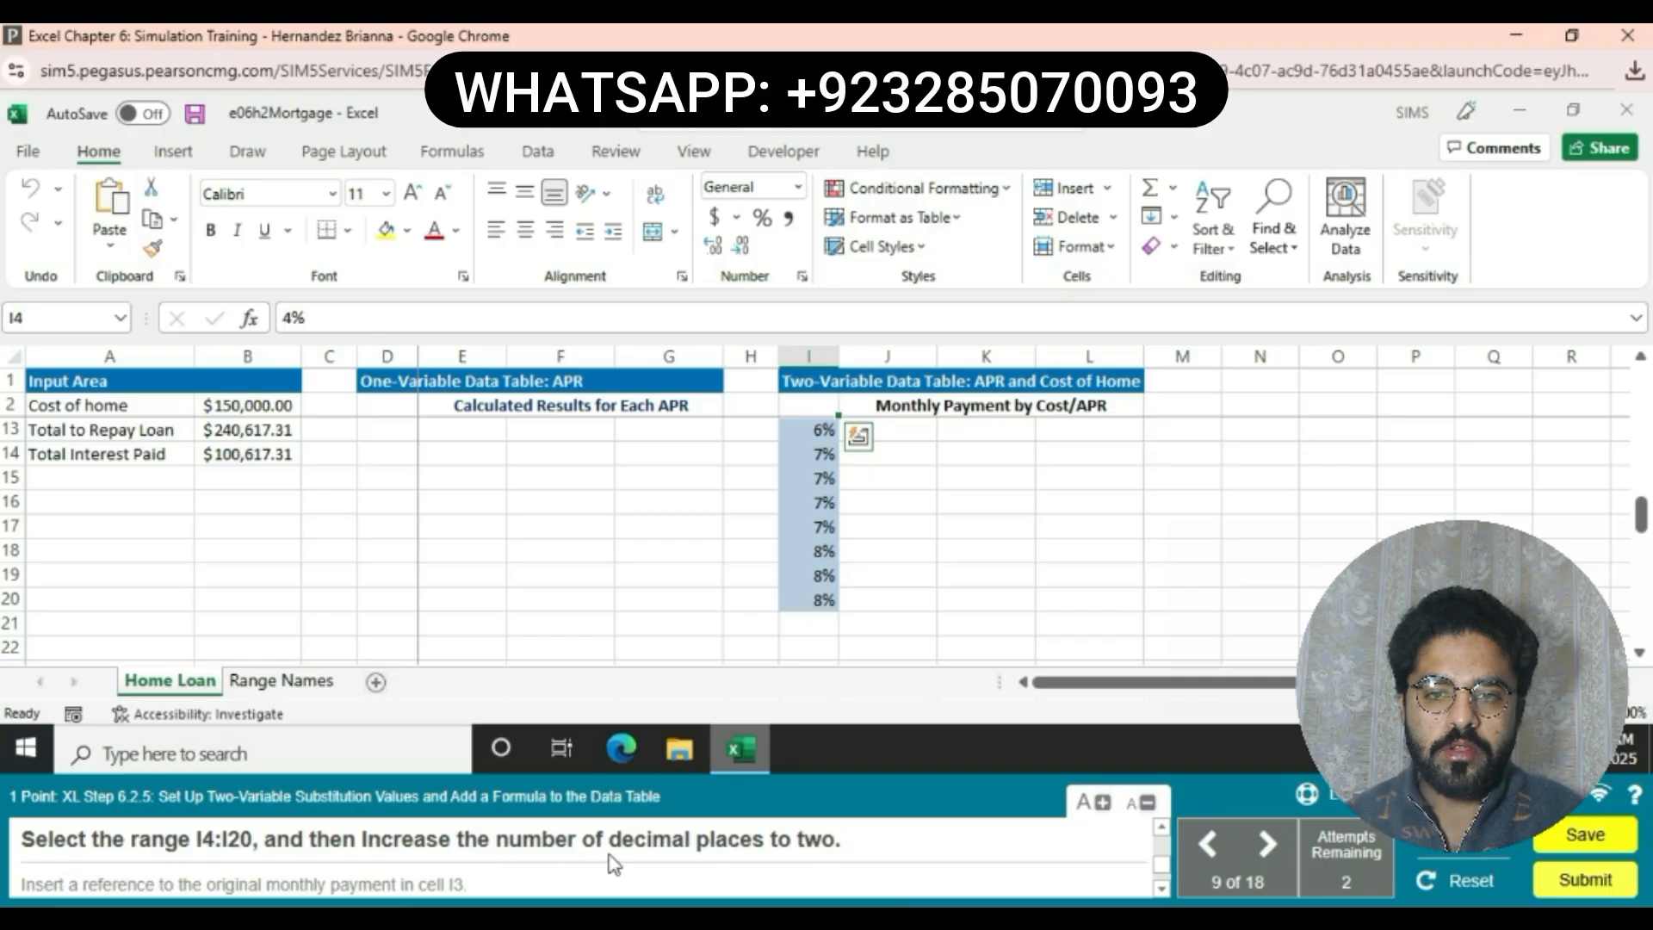
Increase the number of decimal places of the APR values in the range I4:I20 to two.
{"action": "left_click", "coordinate": [751, 253]}
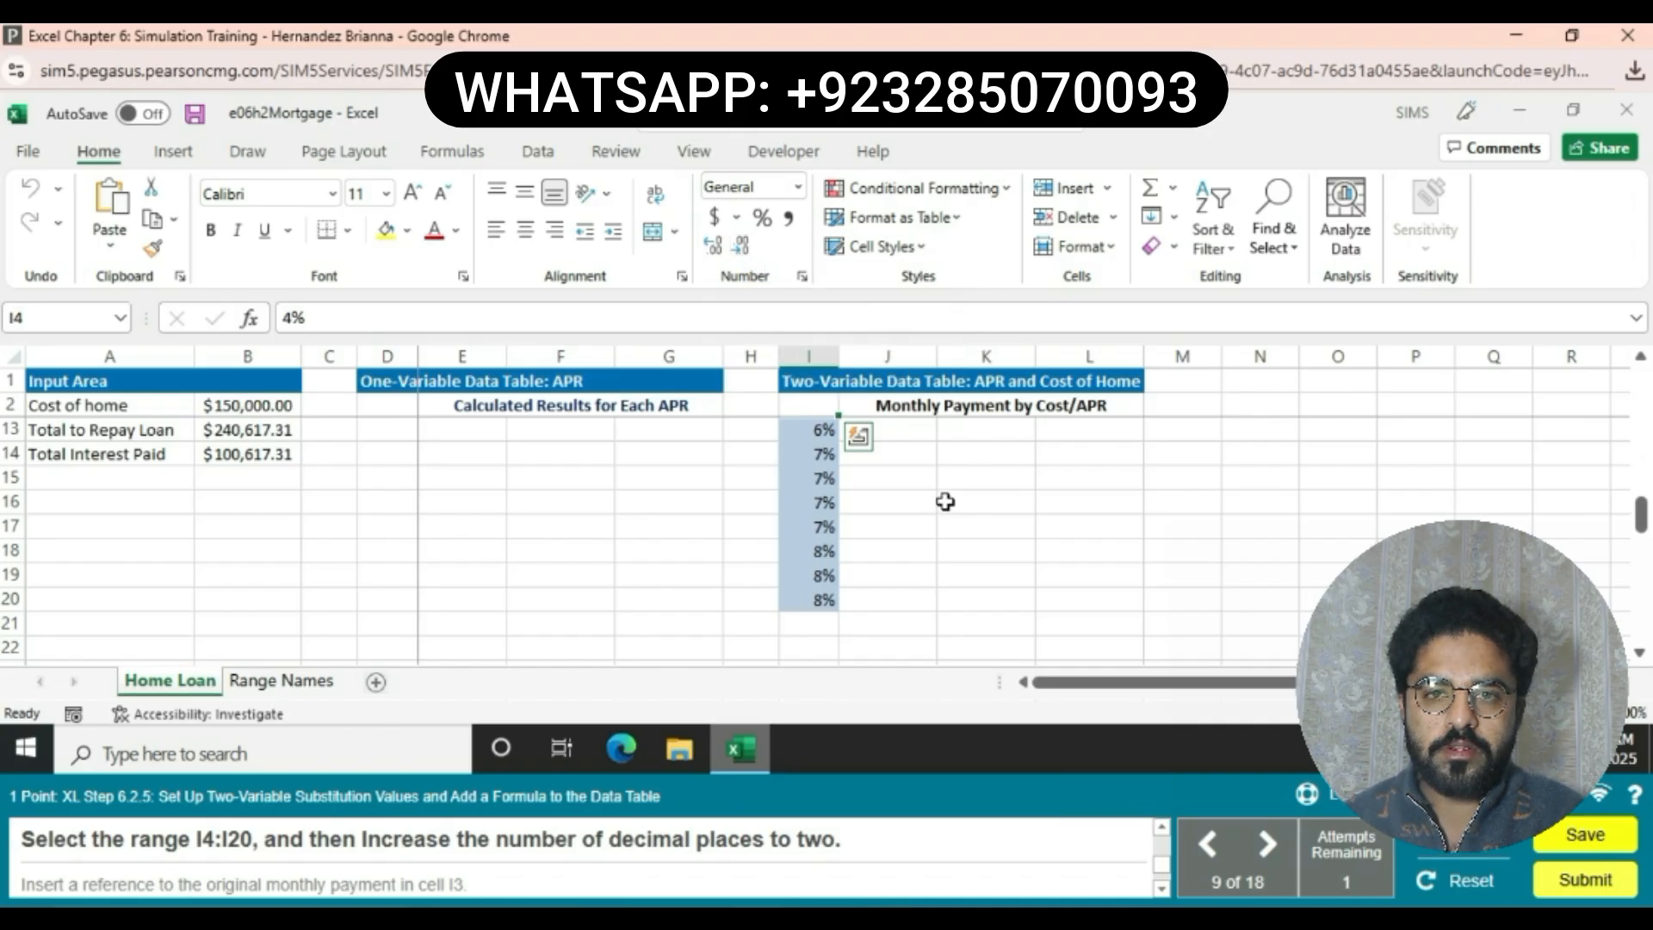
{"action": "scroll", "coordinate": [986, 551], "scroll_direction": "up", "scroll_amount": 3}
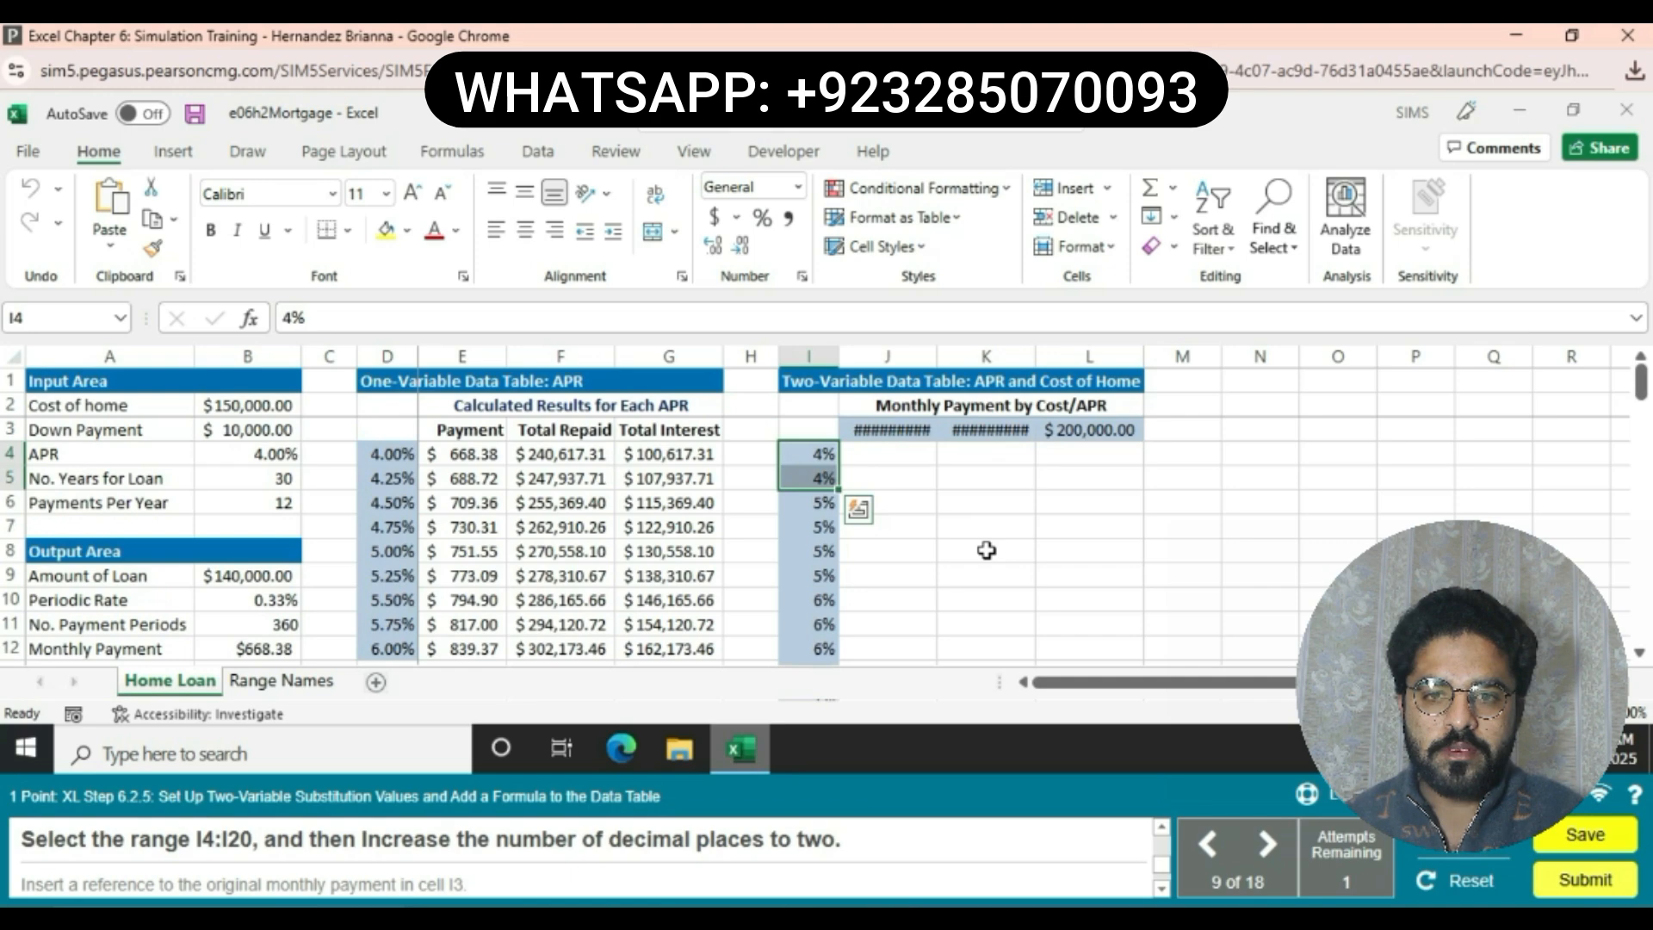
{"action": "left_click", "coordinate": [823, 454]}
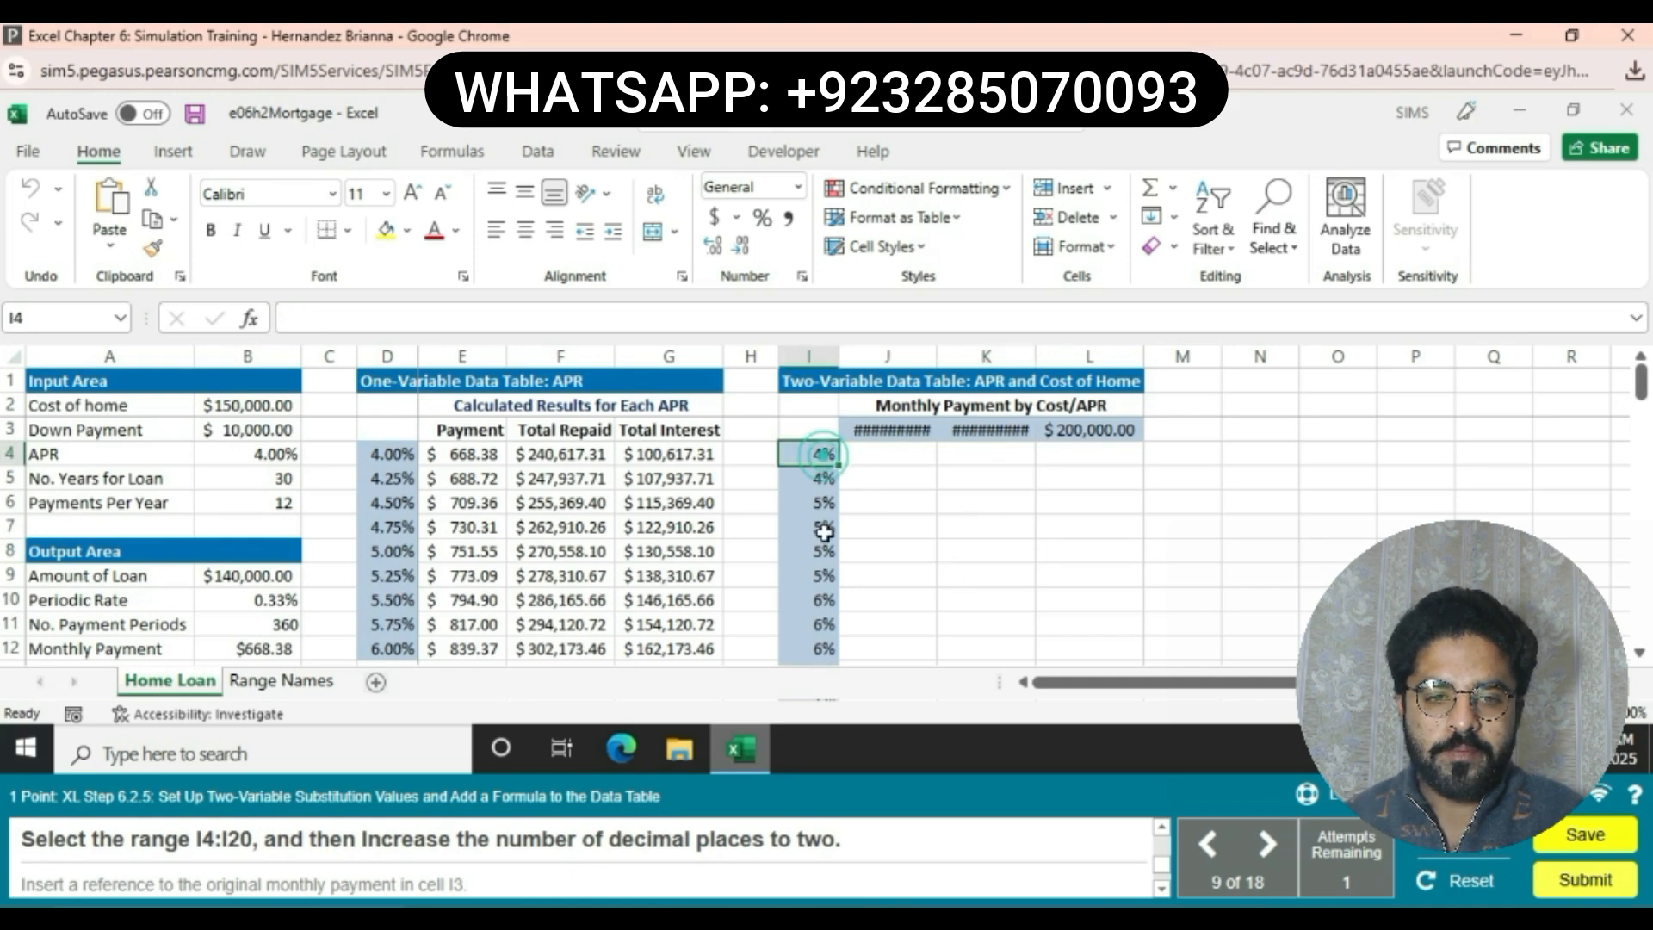
{"action": "left_click_drag", "start_coordinate": [823, 532], "coordinate": [809, 601]}
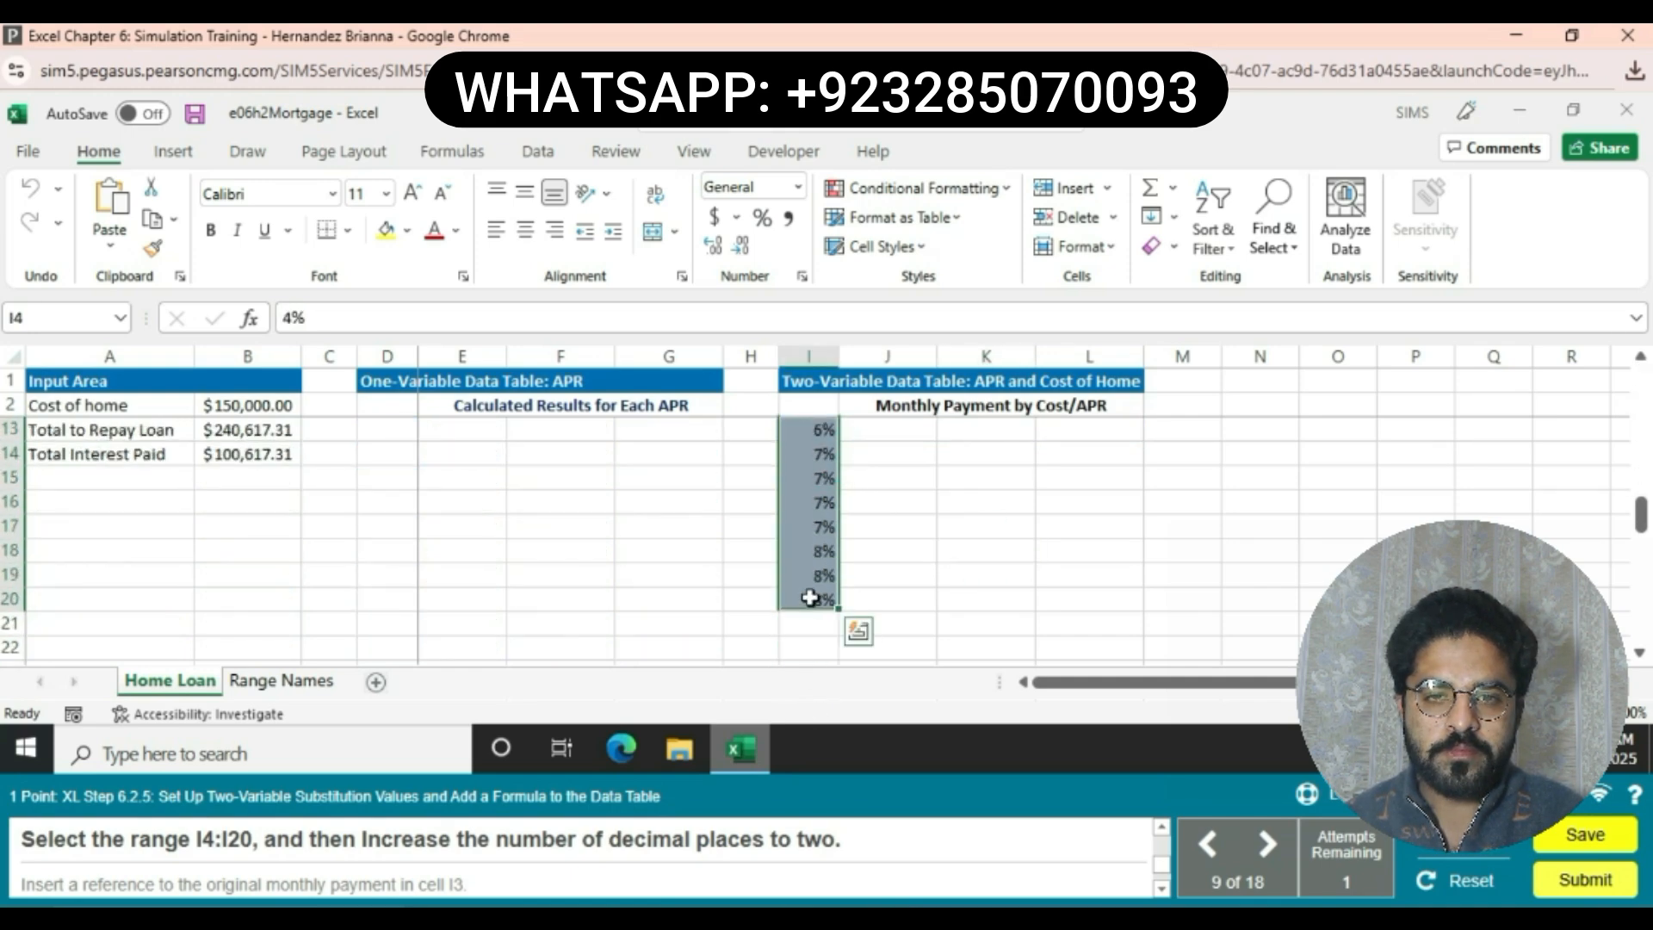
{"action": "left_click", "coordinate": [716, 245]}
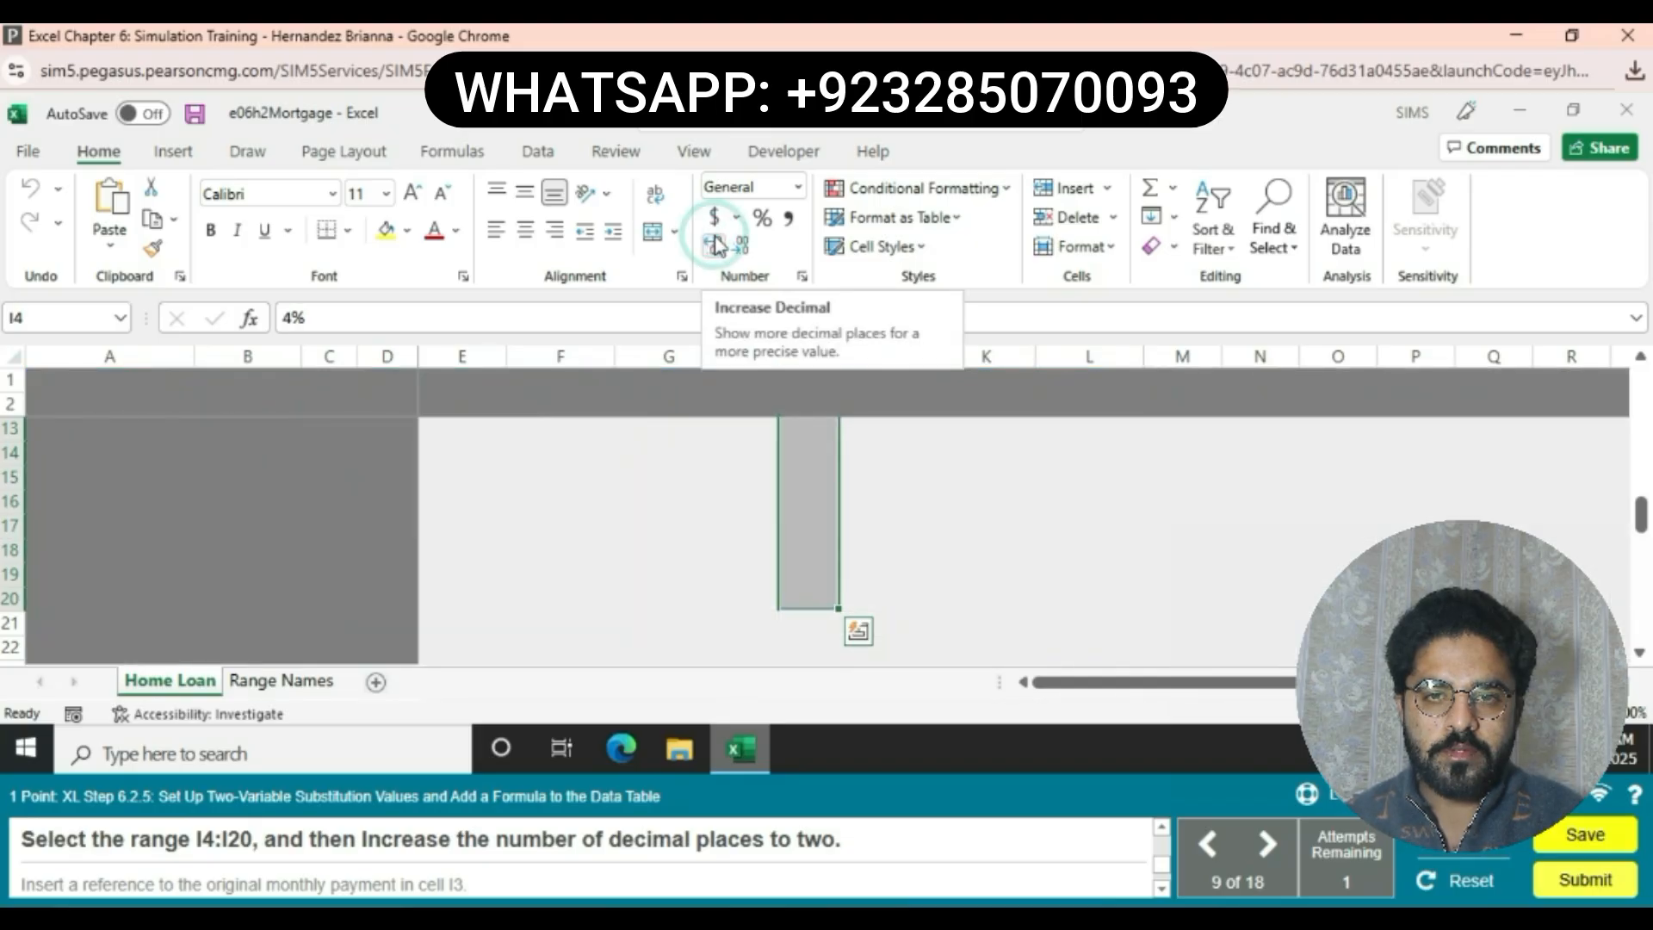
{"action": "left_click", "coordinate": [716, 245]}
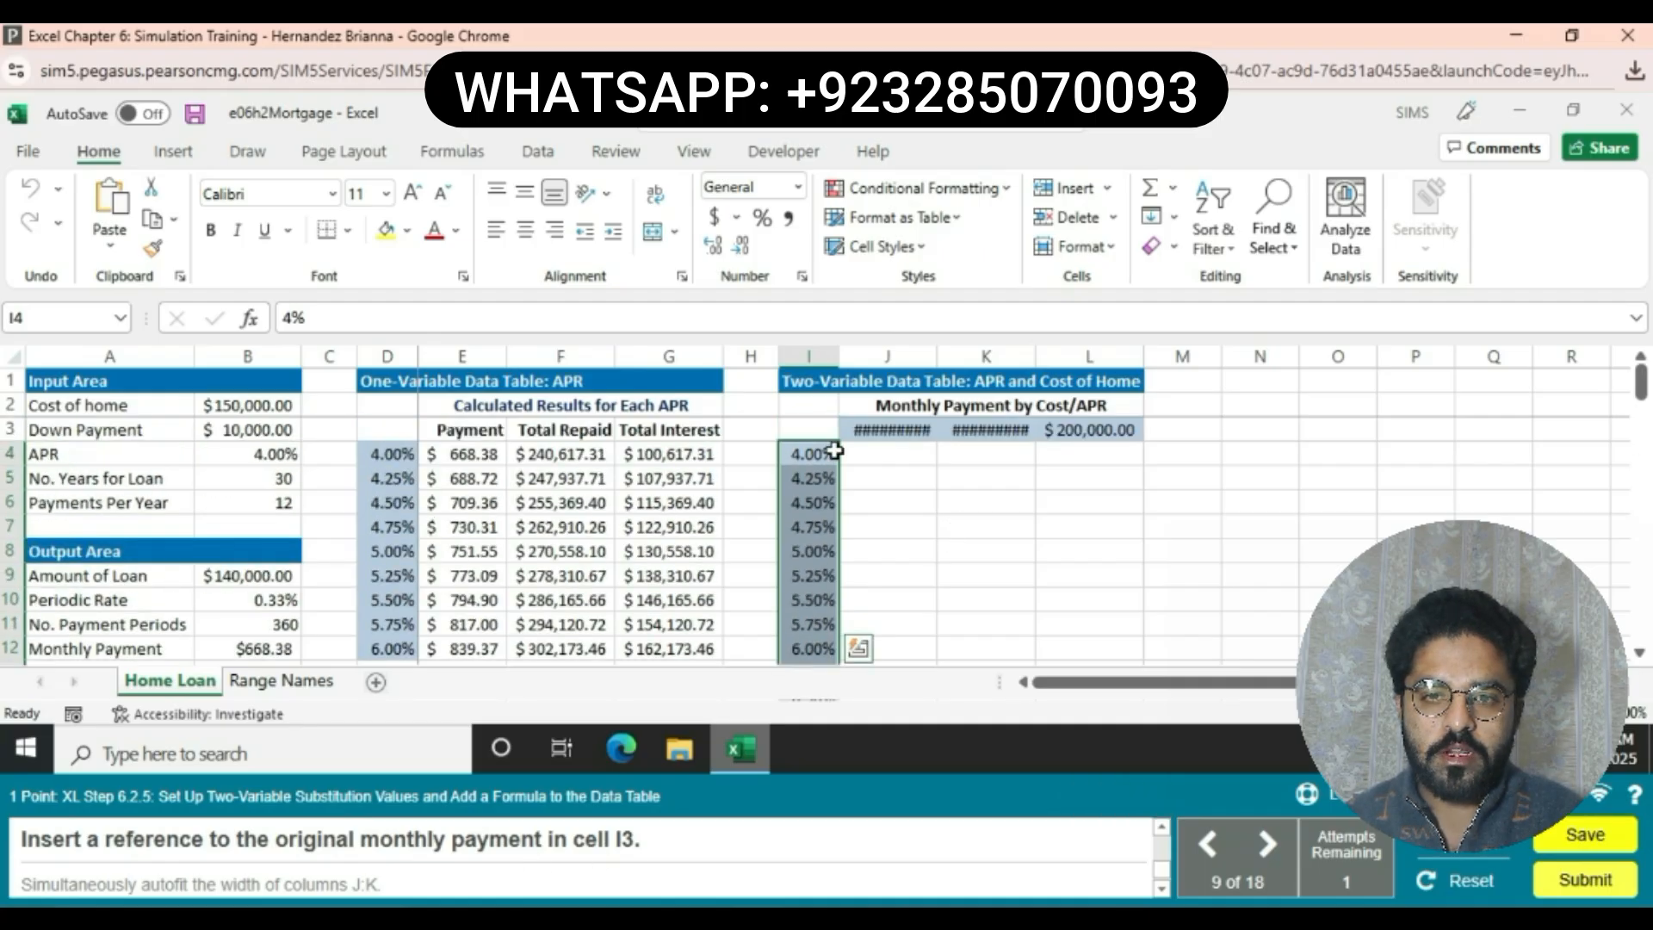
Enter the formula =B12 in cell I3 to reference the original monthly payment.
{"action": "left_click", "coordinate": [810, 429]}
{"action": "type", "text": "="}
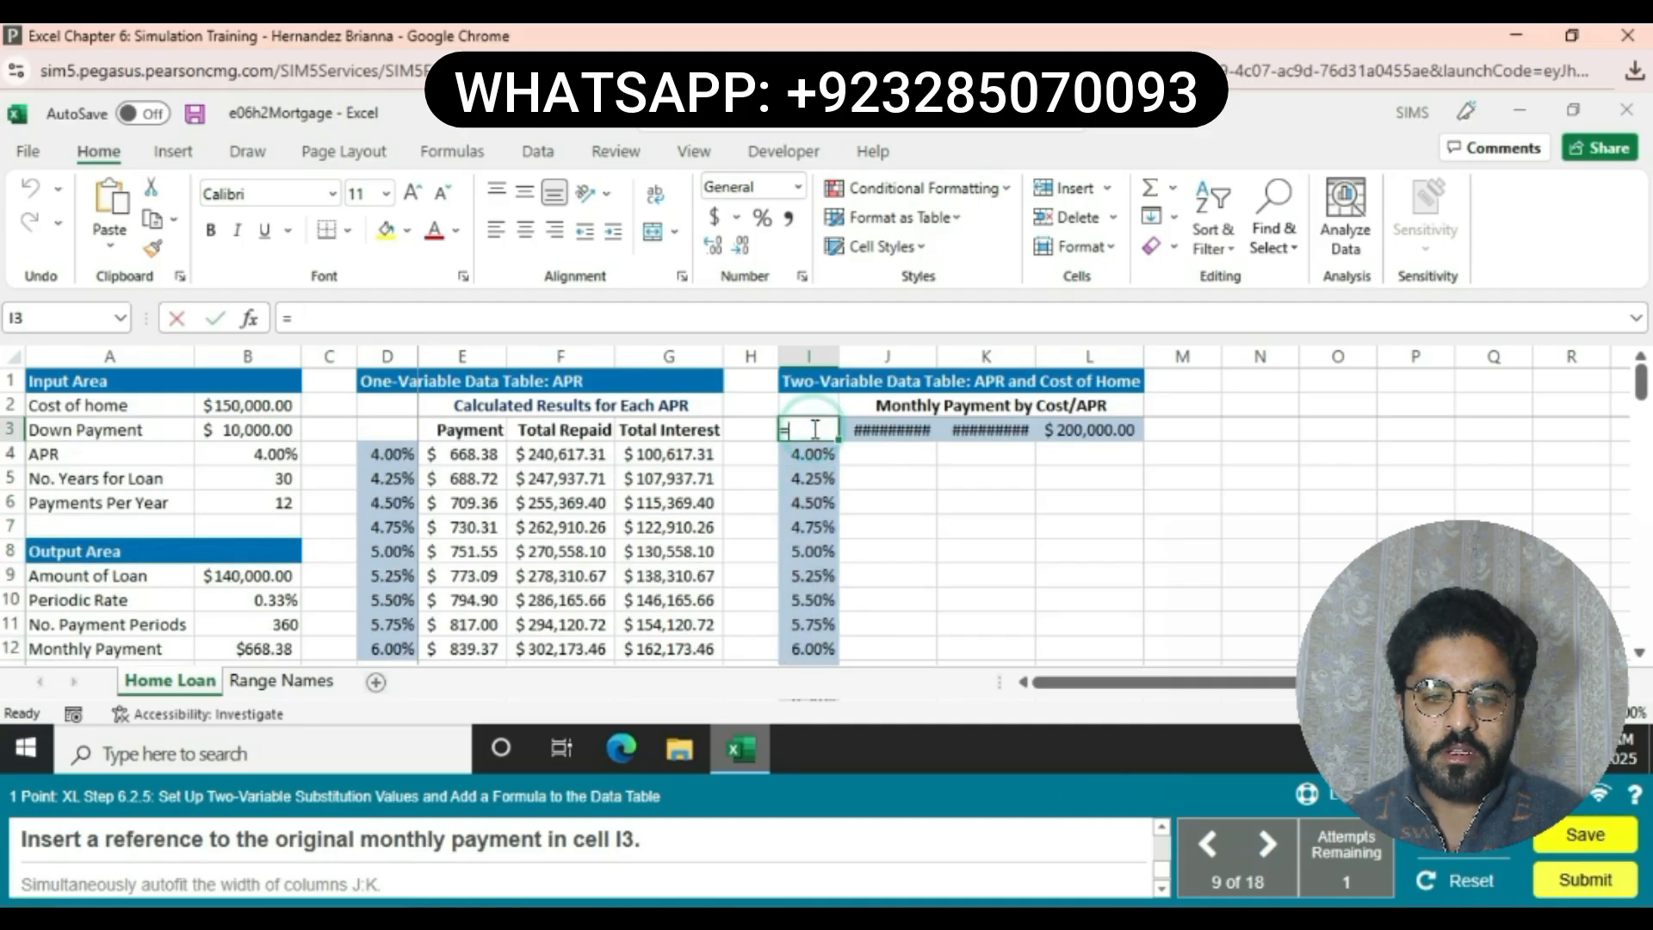
{"action": "left_click", "coordinate": [225, 653]}
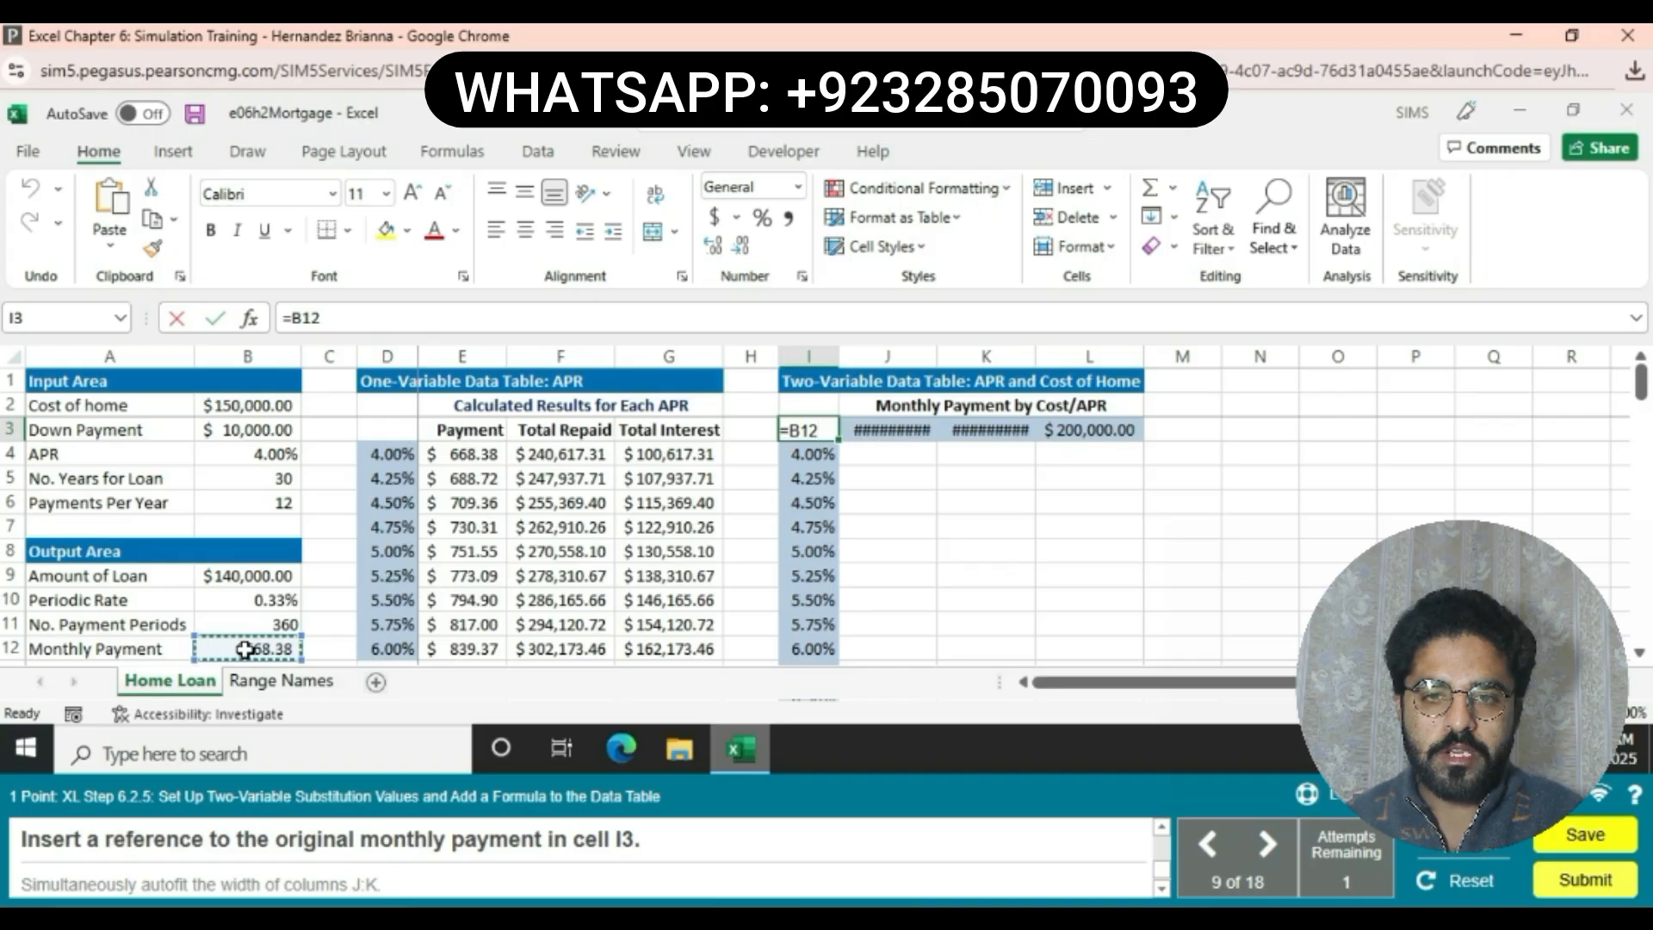
{"action": "key", "text": "Return"}
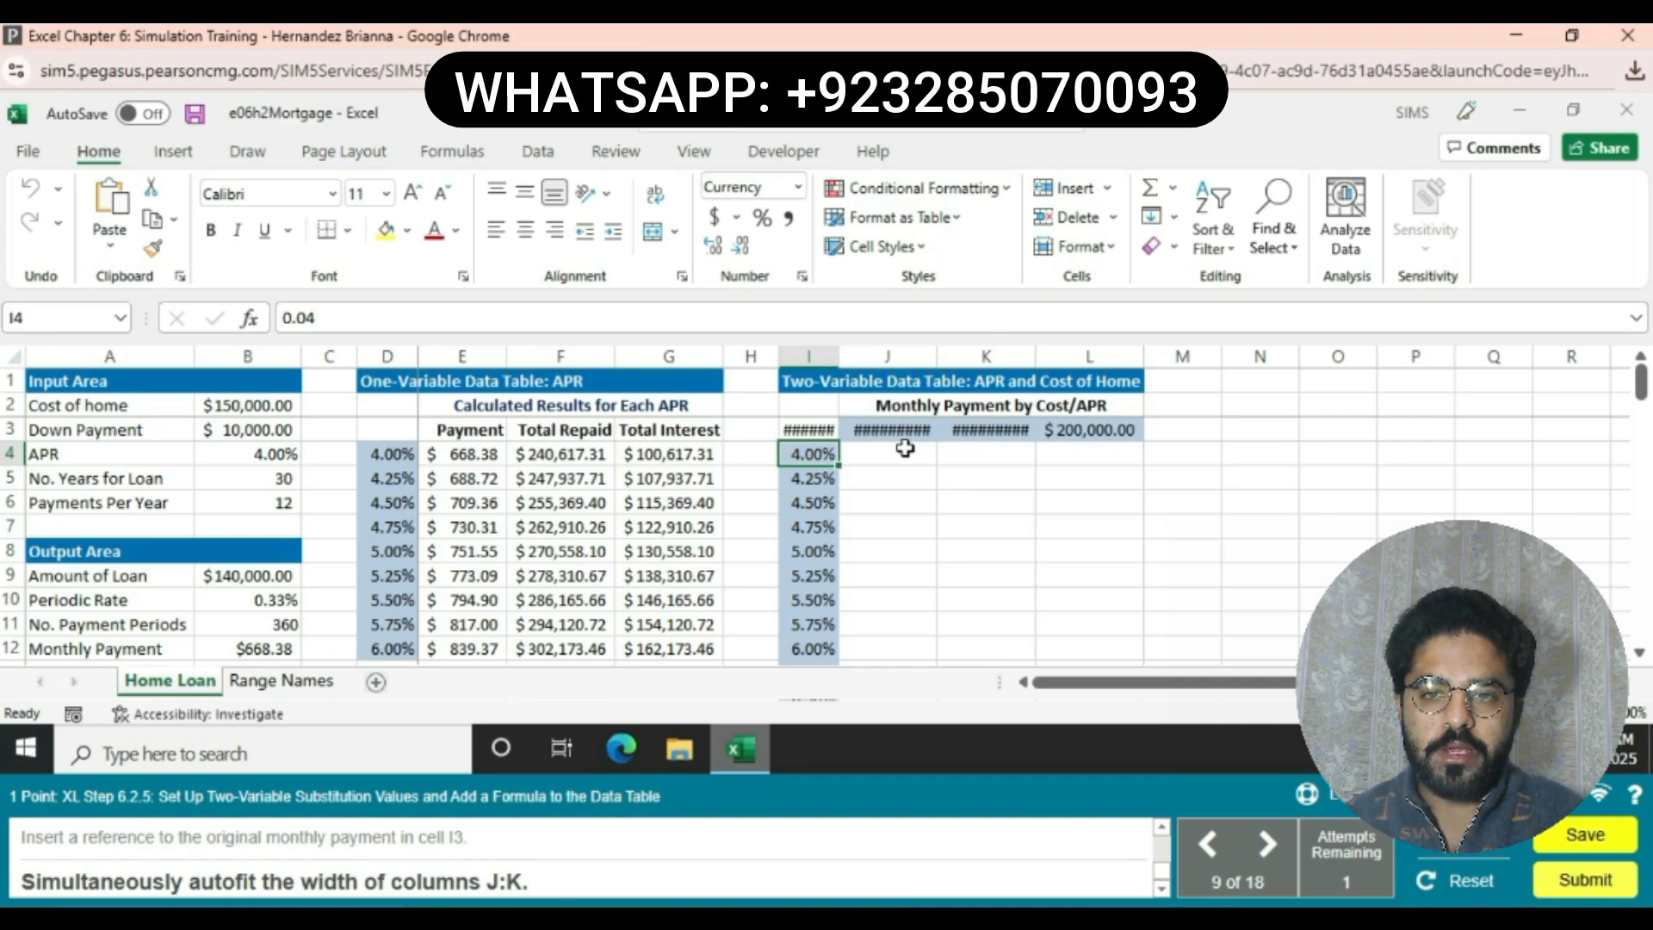
Autofit the width of columns J and K together.
{"action": "left_click_drag", "start_coordinate": [886, 355], "coordinate": [986, 355]}
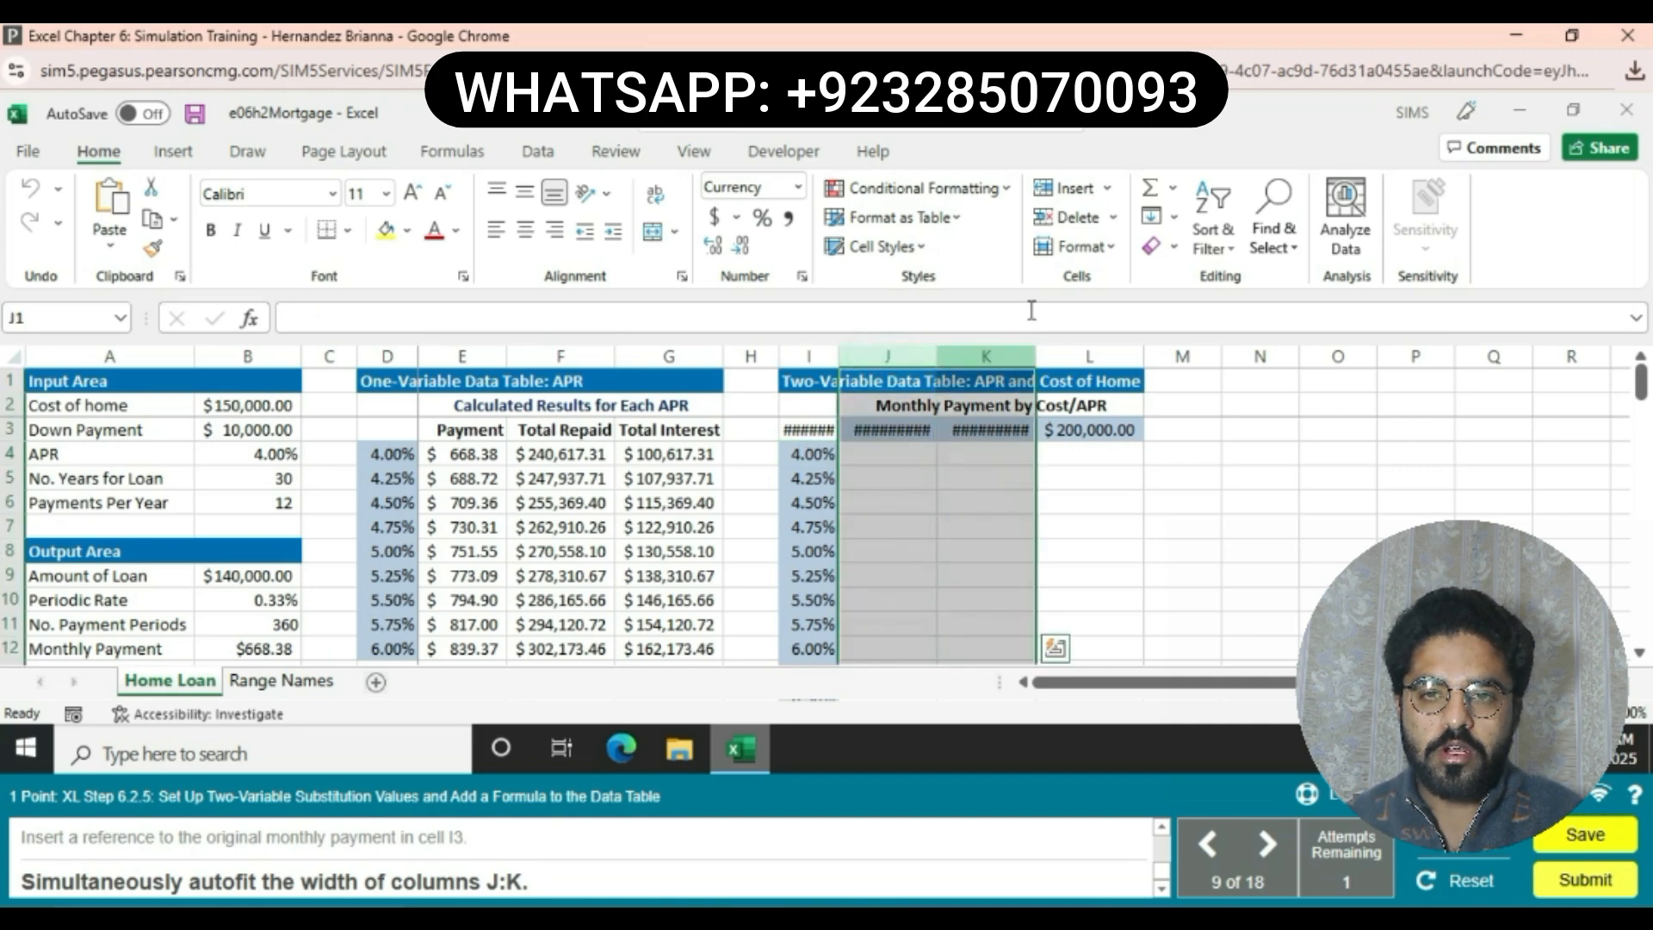
{"action": "left_click", "coordinate": [1117, 247]}
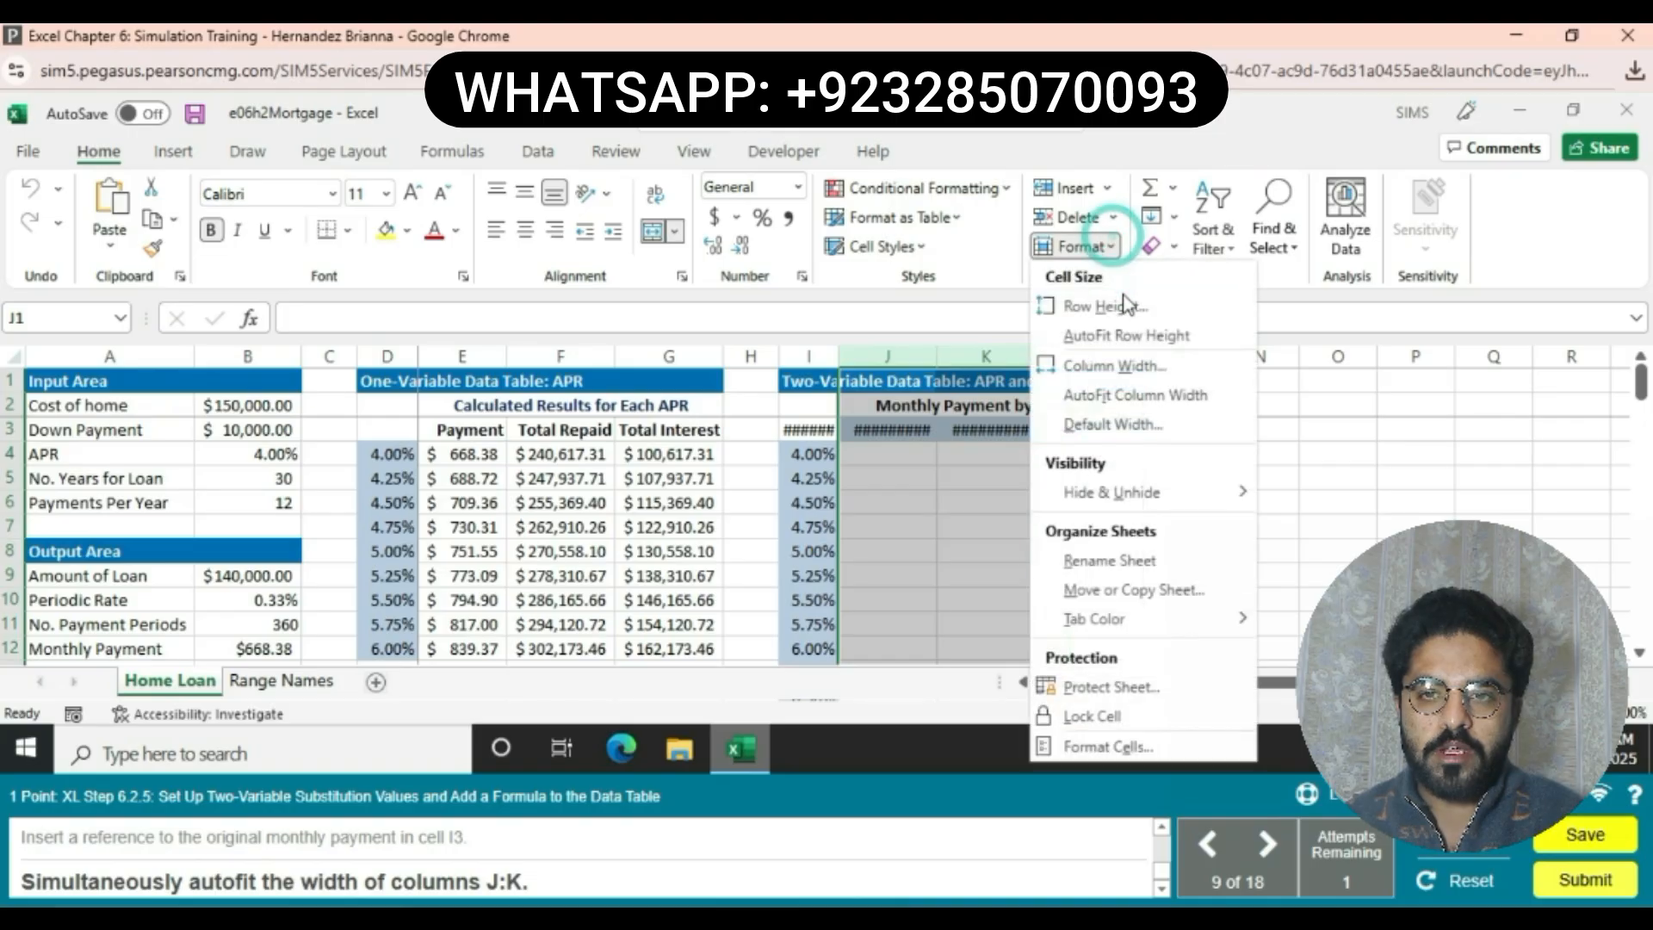
{"action": "left_click", "coordinate": [1141, 395]}
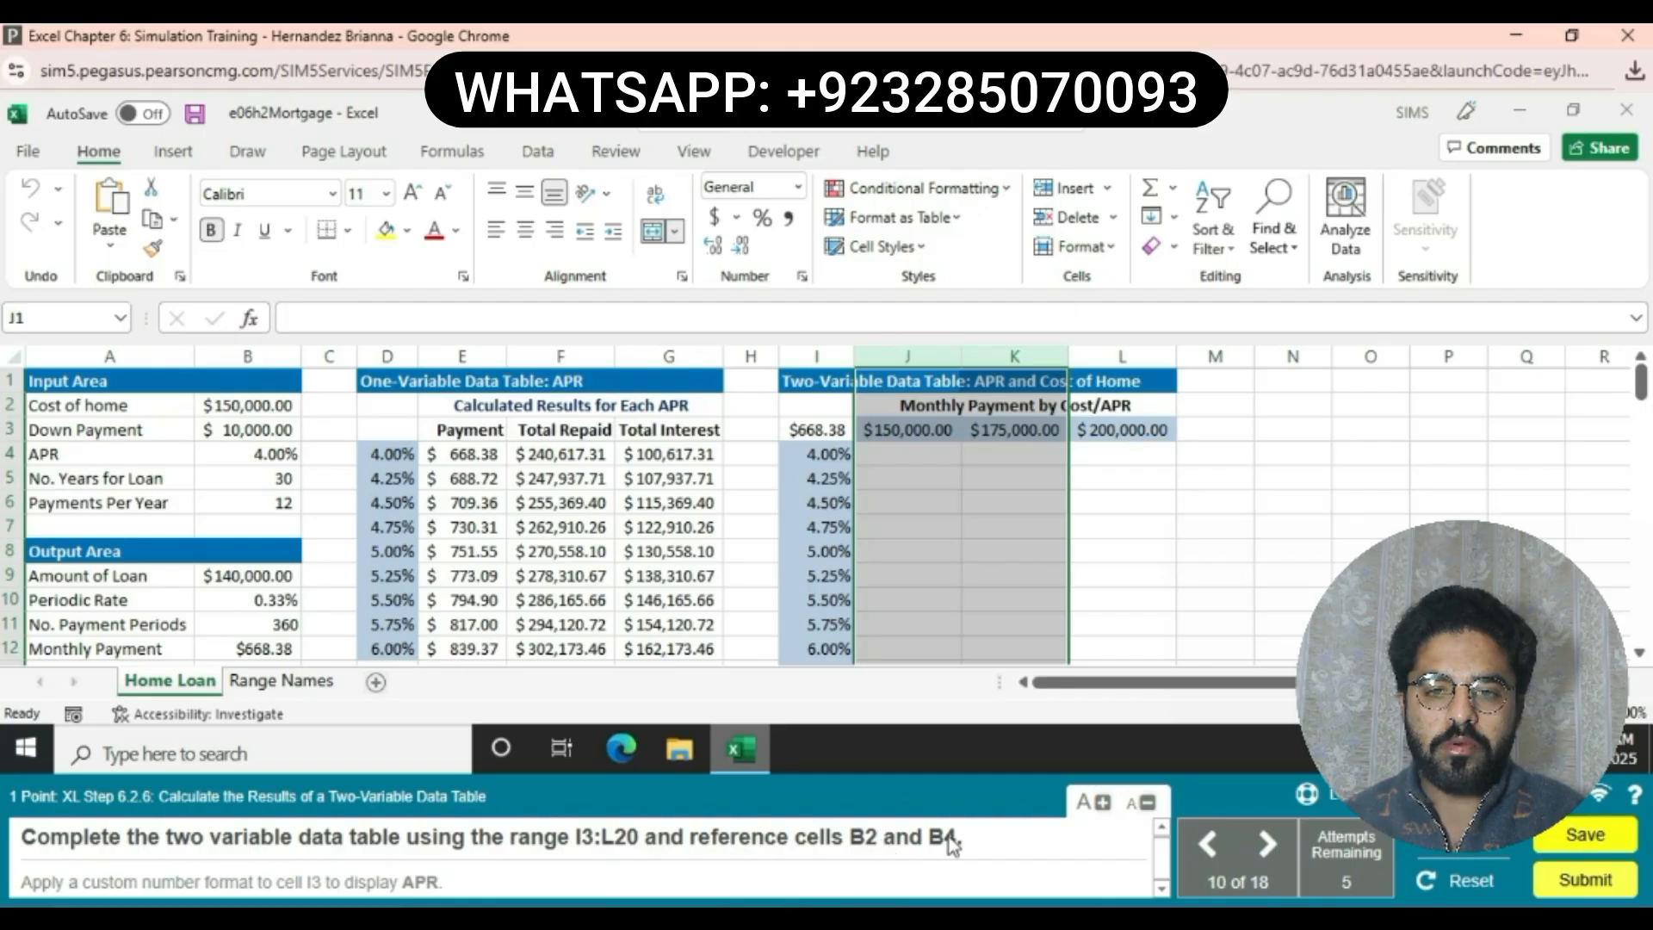
Create a two-variable data table on the range I3:L20 with row input cell B2 and column input cell B4.
{"action": "left_click_drag", "start_coordinate": [813, 428], "coordinate": [1089, 547]}
{"action": "left_click", "coordinate": [555, 153]}
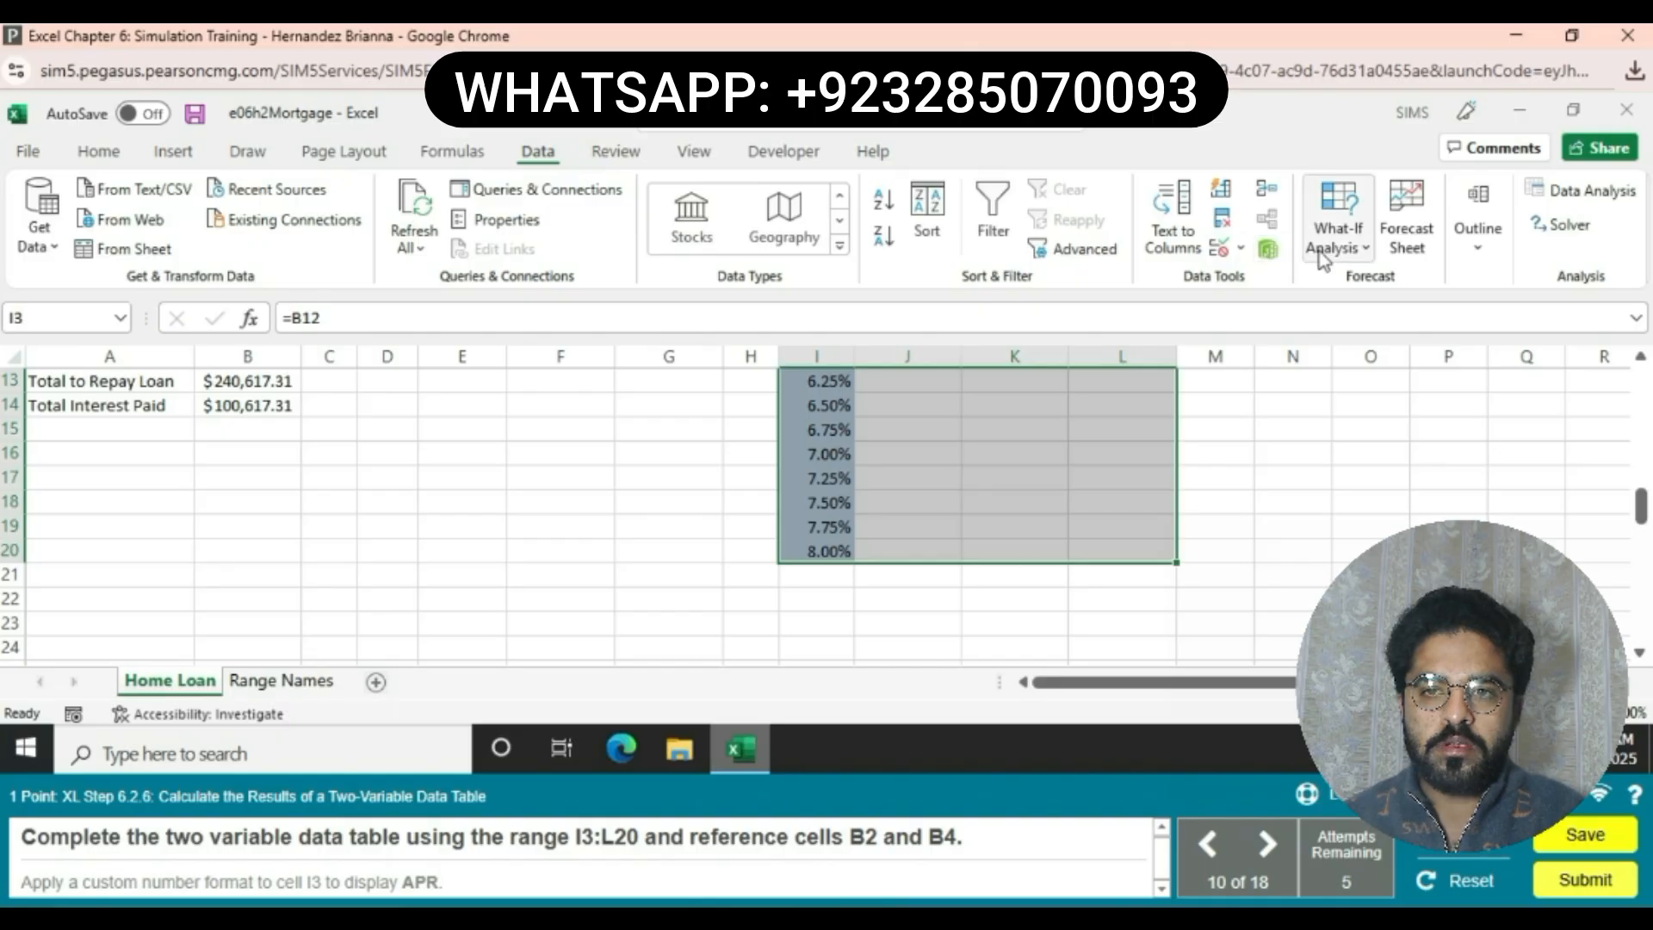
{"action": "left_click", "coordinate": [1354, 248]}
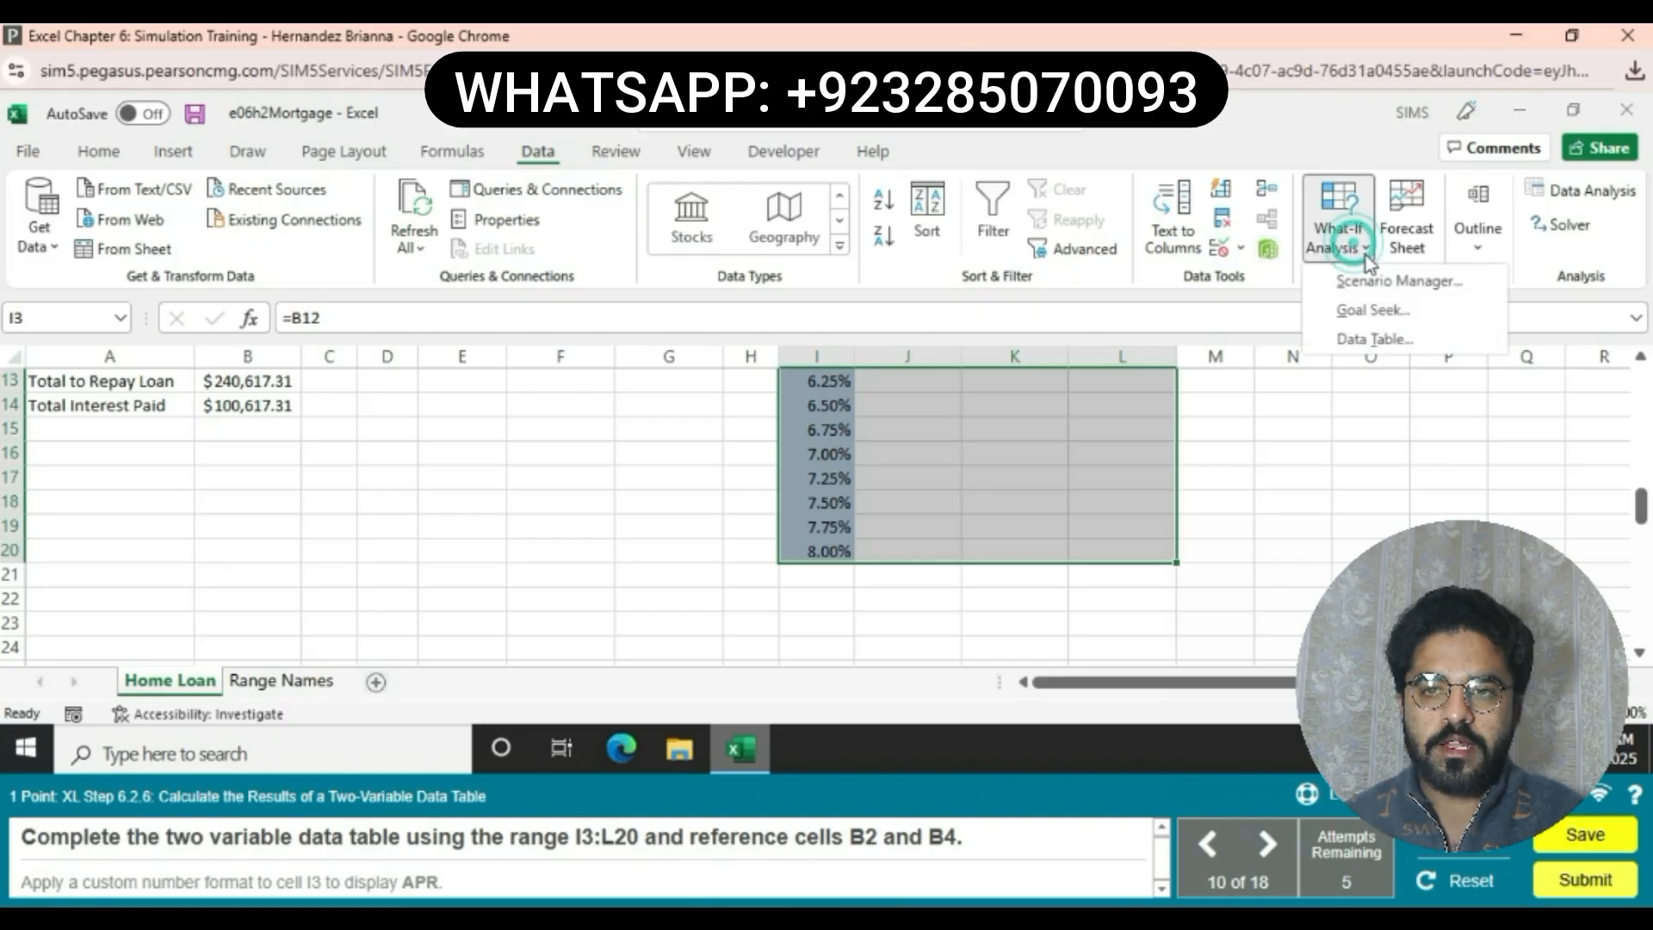
{"action": "left_click", "coordinate": [1399, 341]}
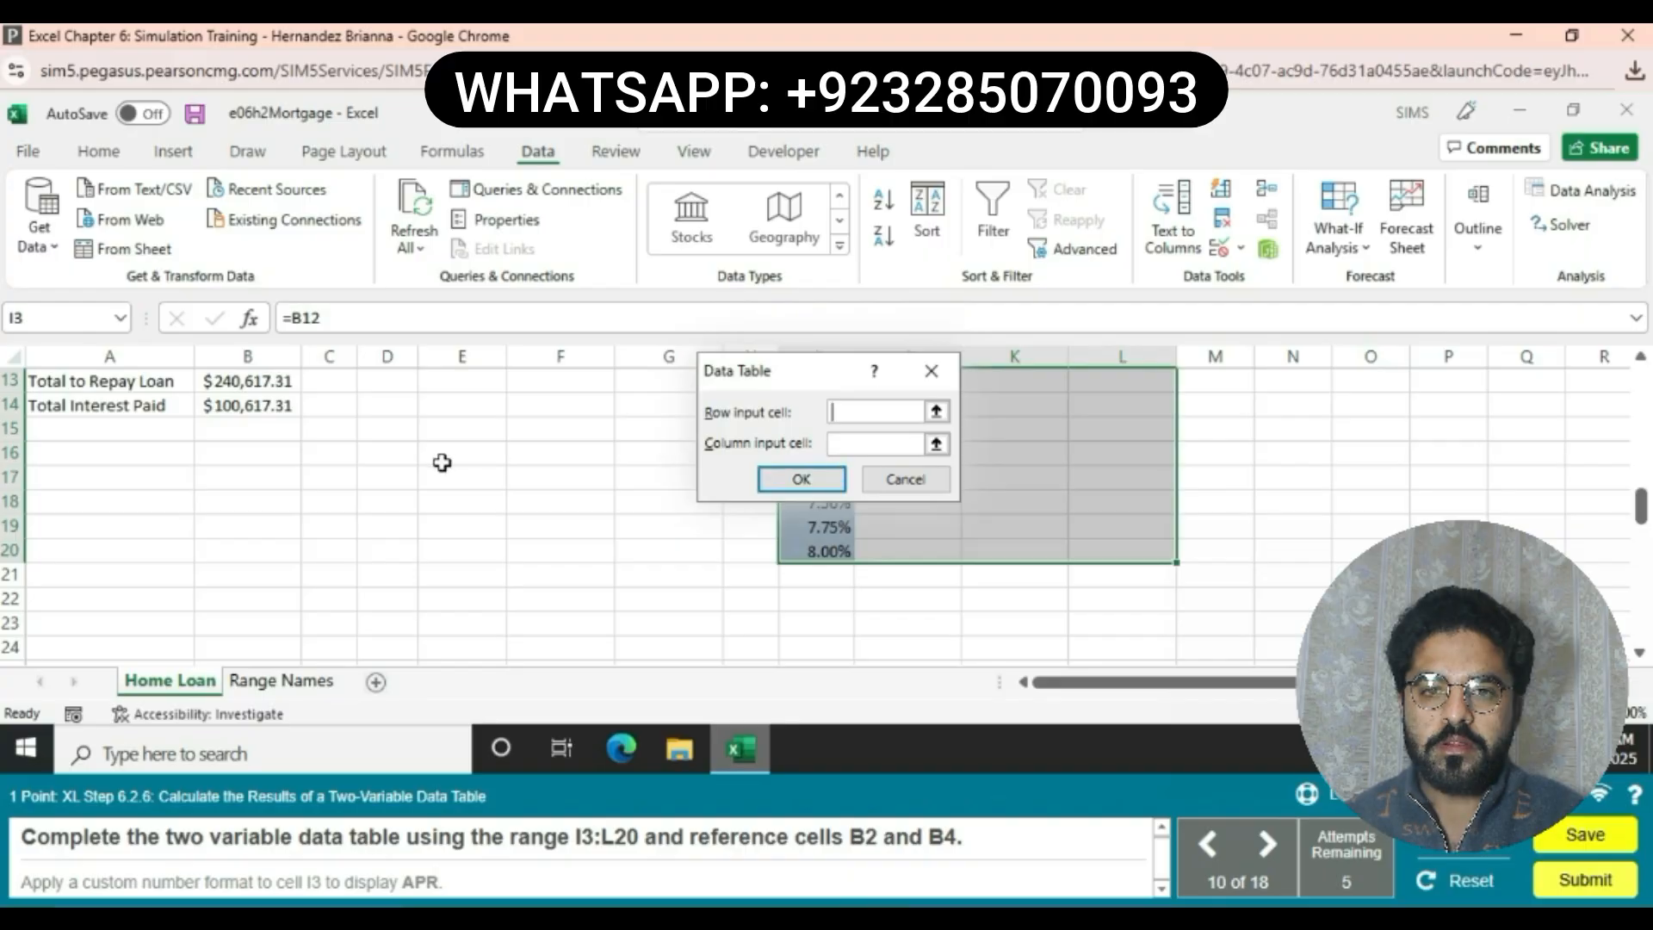
{"action": "scroll", "coordinate": [442, 462], "scroll_direction": "up", "scroll_amount": 4}
{"action": "left_click", "coordinate": [249, 405]}
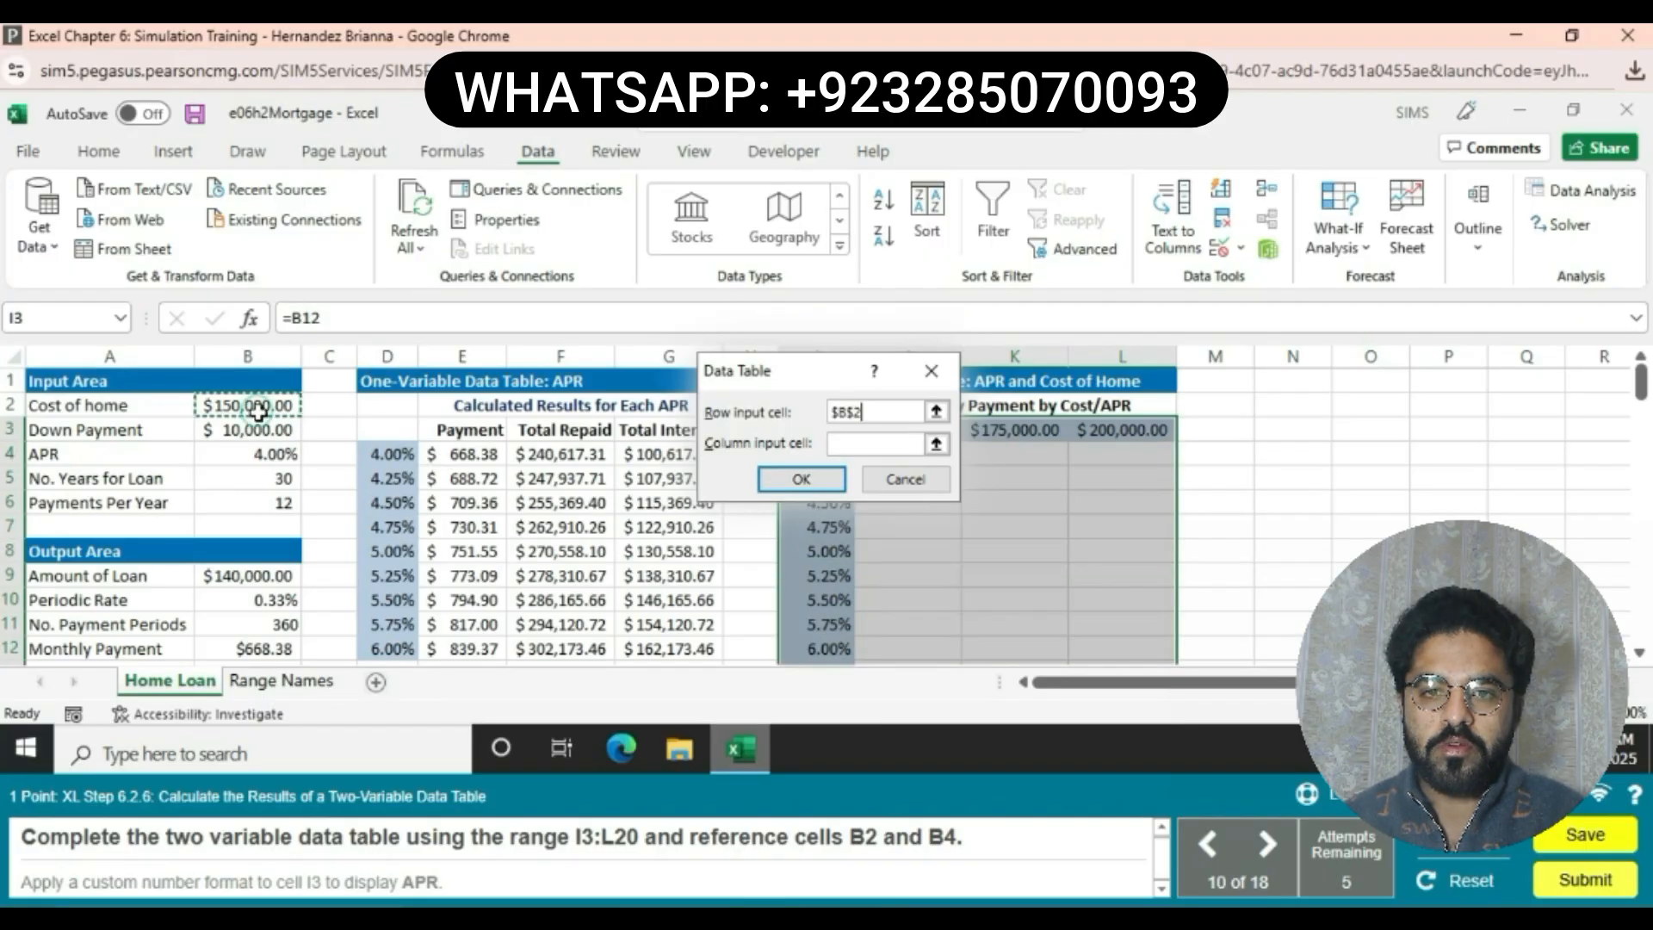
{"action": "left_click", "coordinate": [879, 445]}
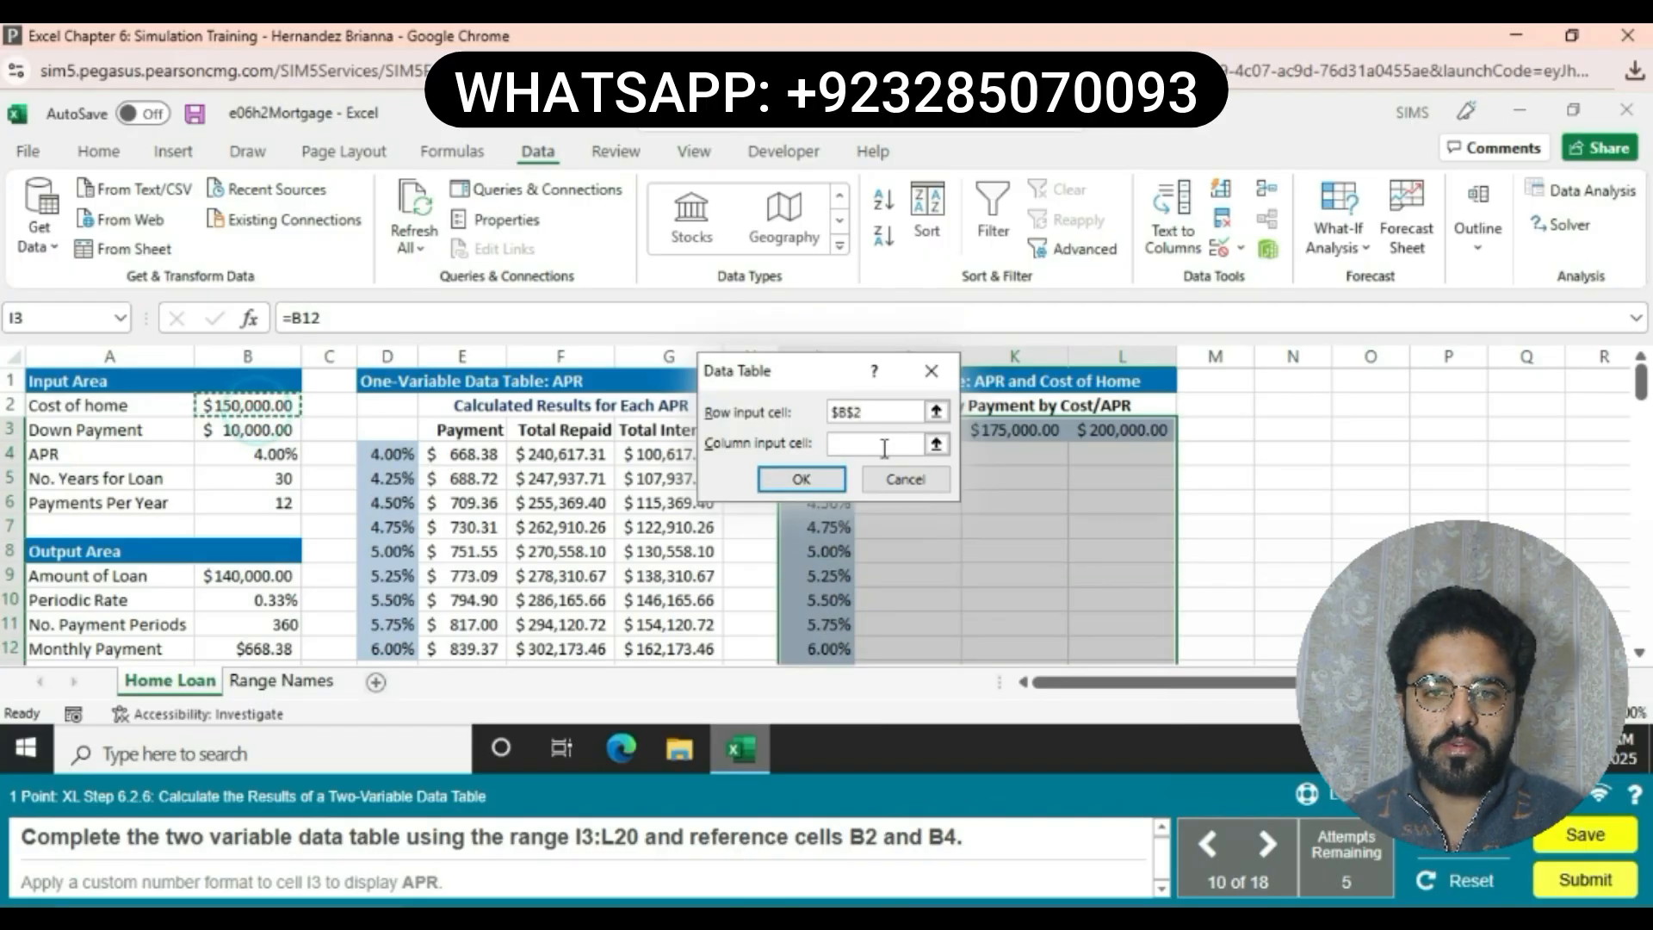
{"action": "left_click", "coordinate": [247, 452]}
{"action": "left_click", "coordinate": [801, 479]}
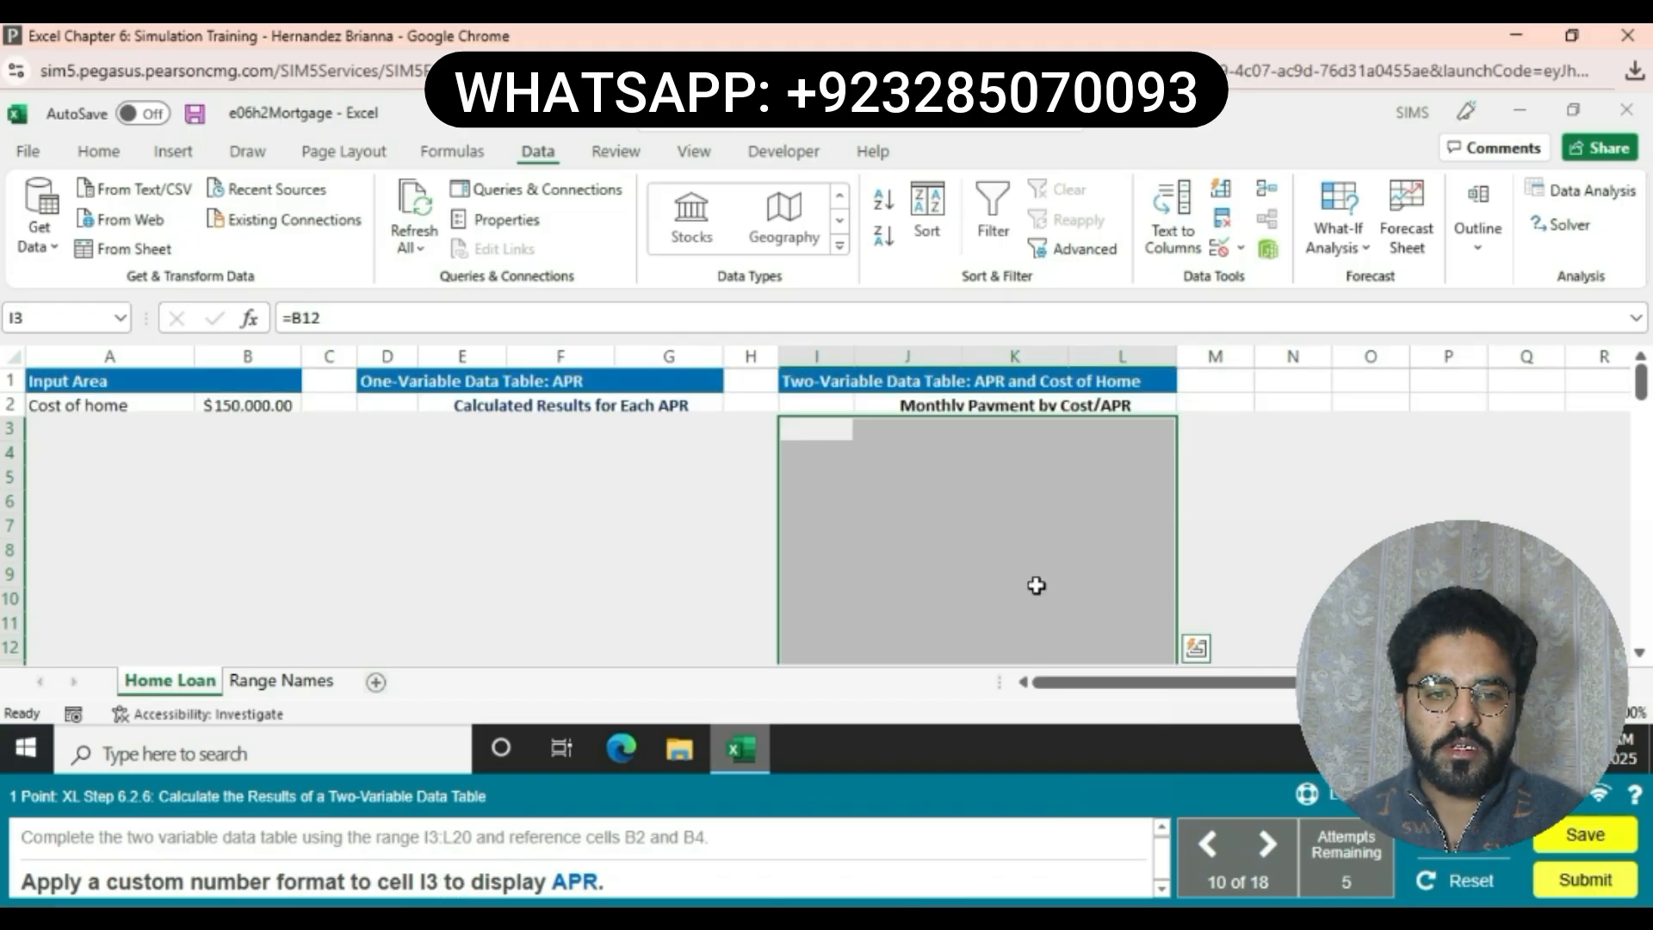
Apply the custom number format "APR", including the quotation marks, to cell I3.
{"action": "left_click", "coordinate": [812, 428]}
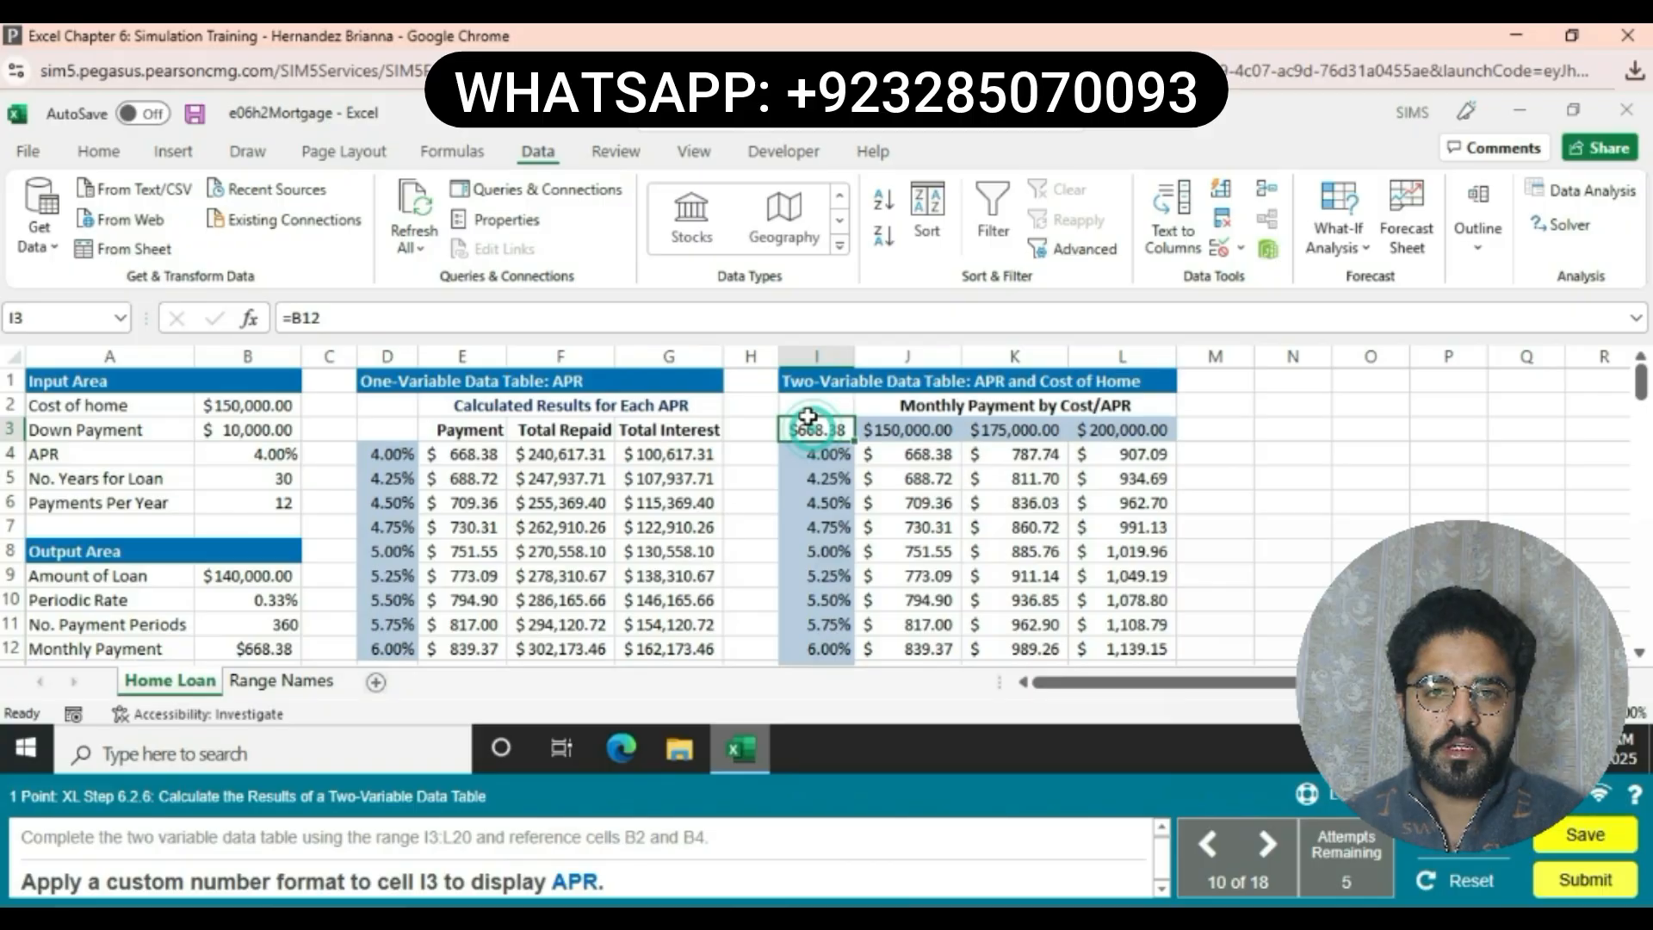
{"action": "left_click", "coordinate": [119, 155]}
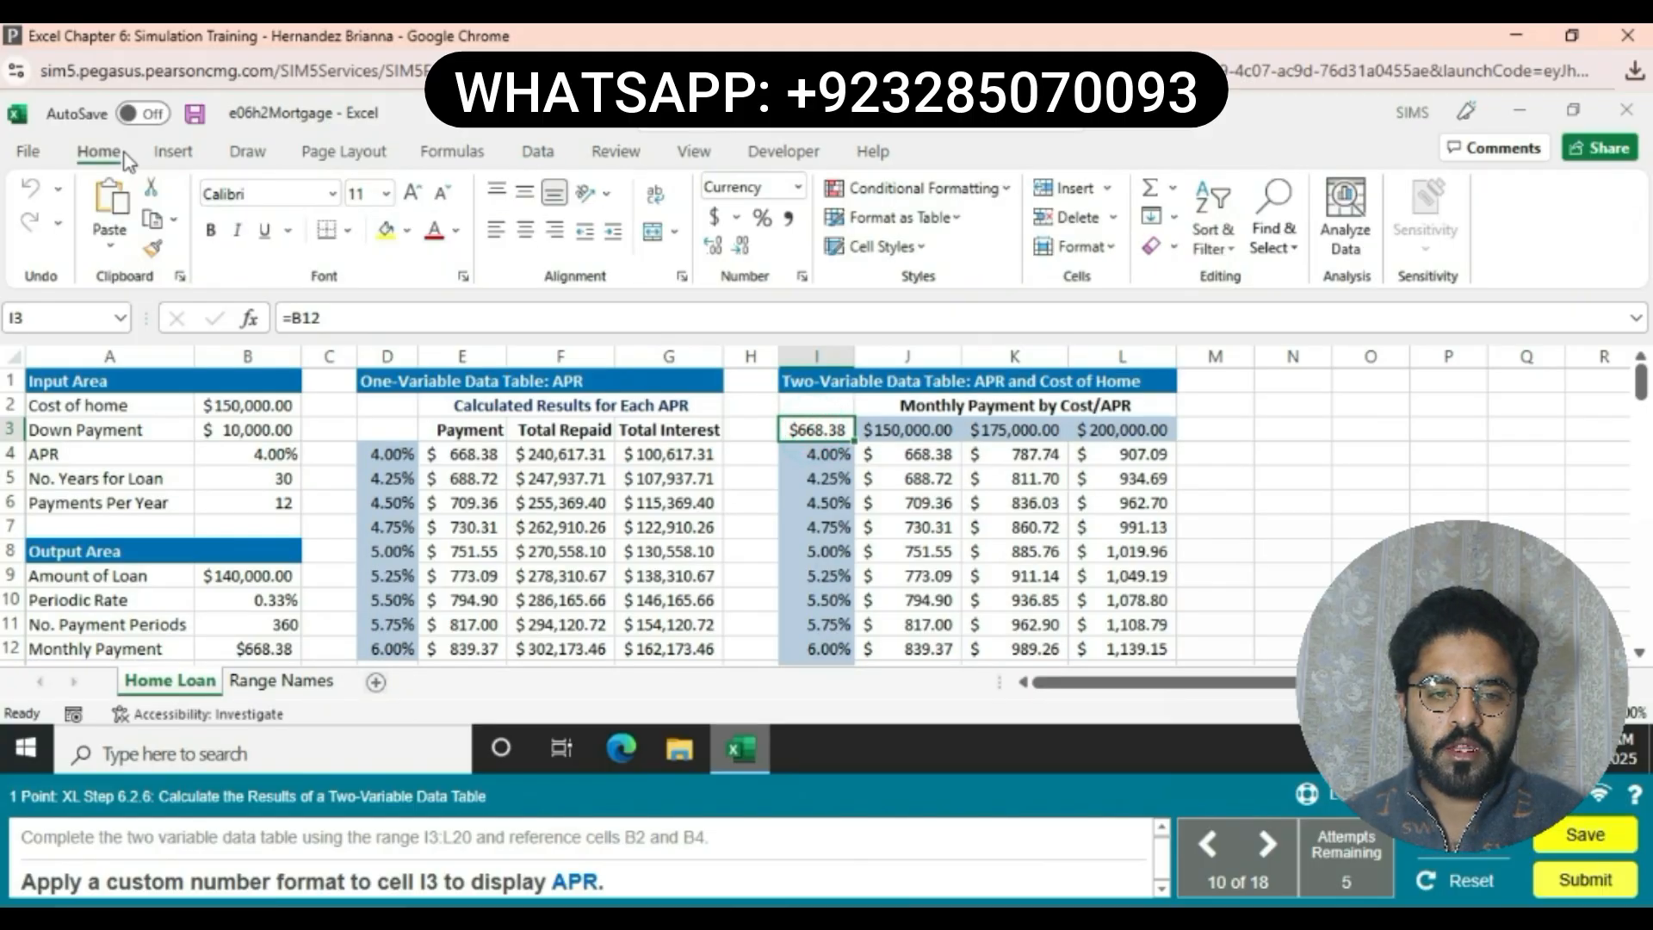
{"action": "left_click", "coordinate": [806, 276]}
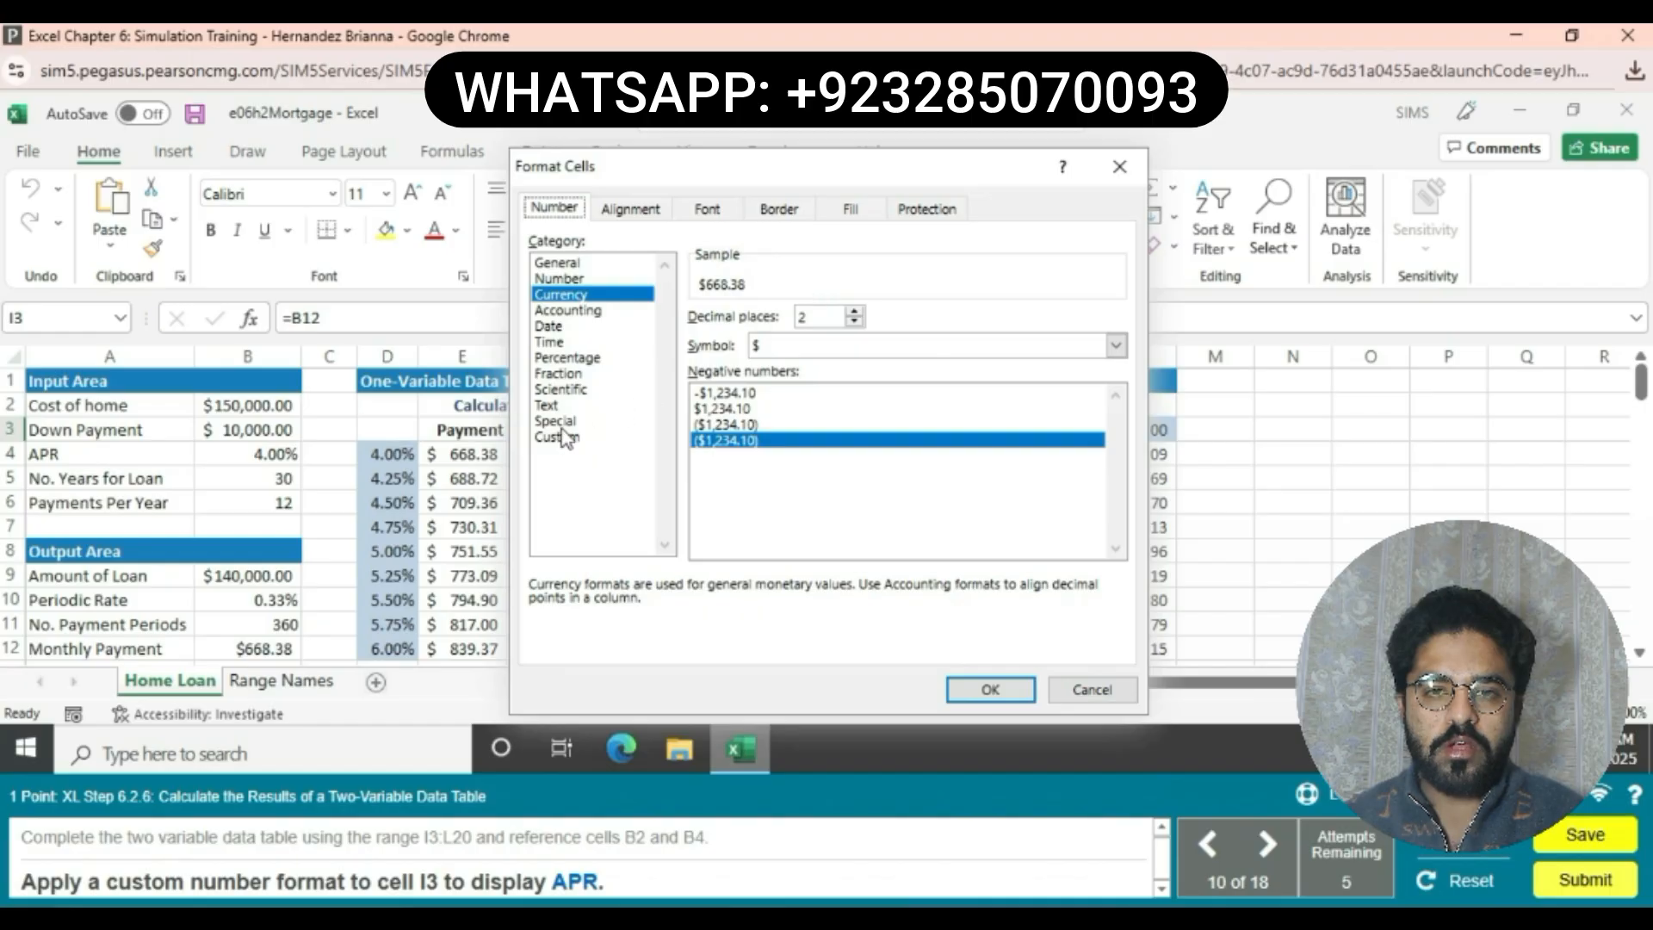
{"action": "left_click", "coordinate": [555, 437]}
{"action": "left_click", "coordinate": [719, 358]}
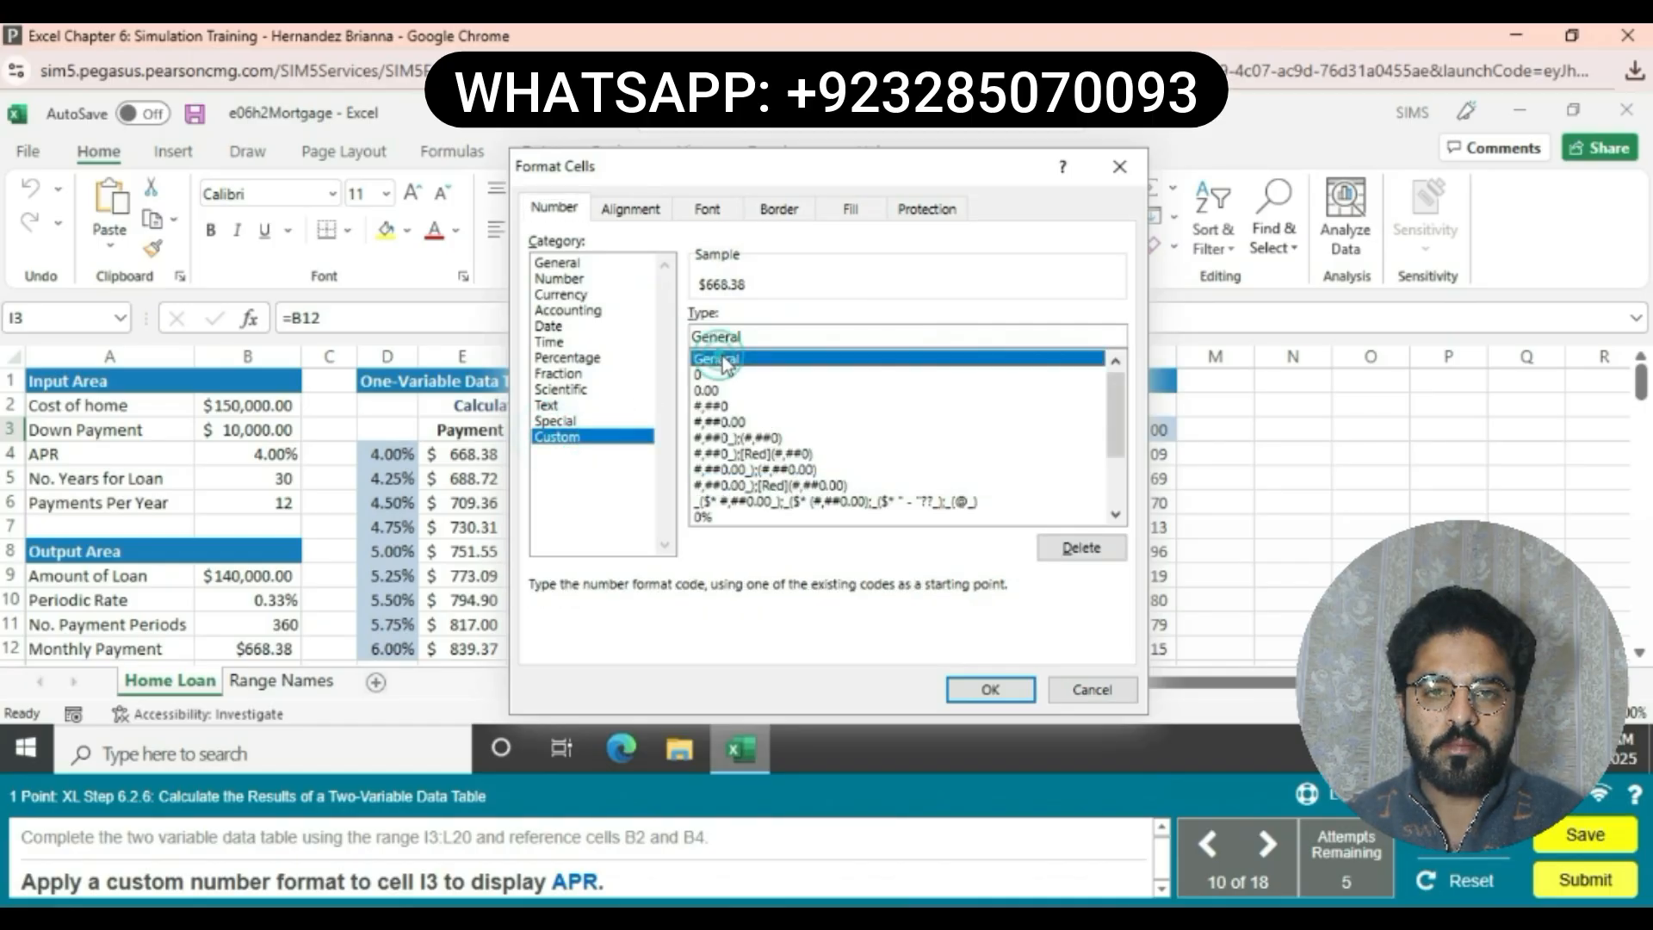
{"action": "double_click", "coordinate": [746, 342]}
{"action": "key", "text": "BackSpace"}
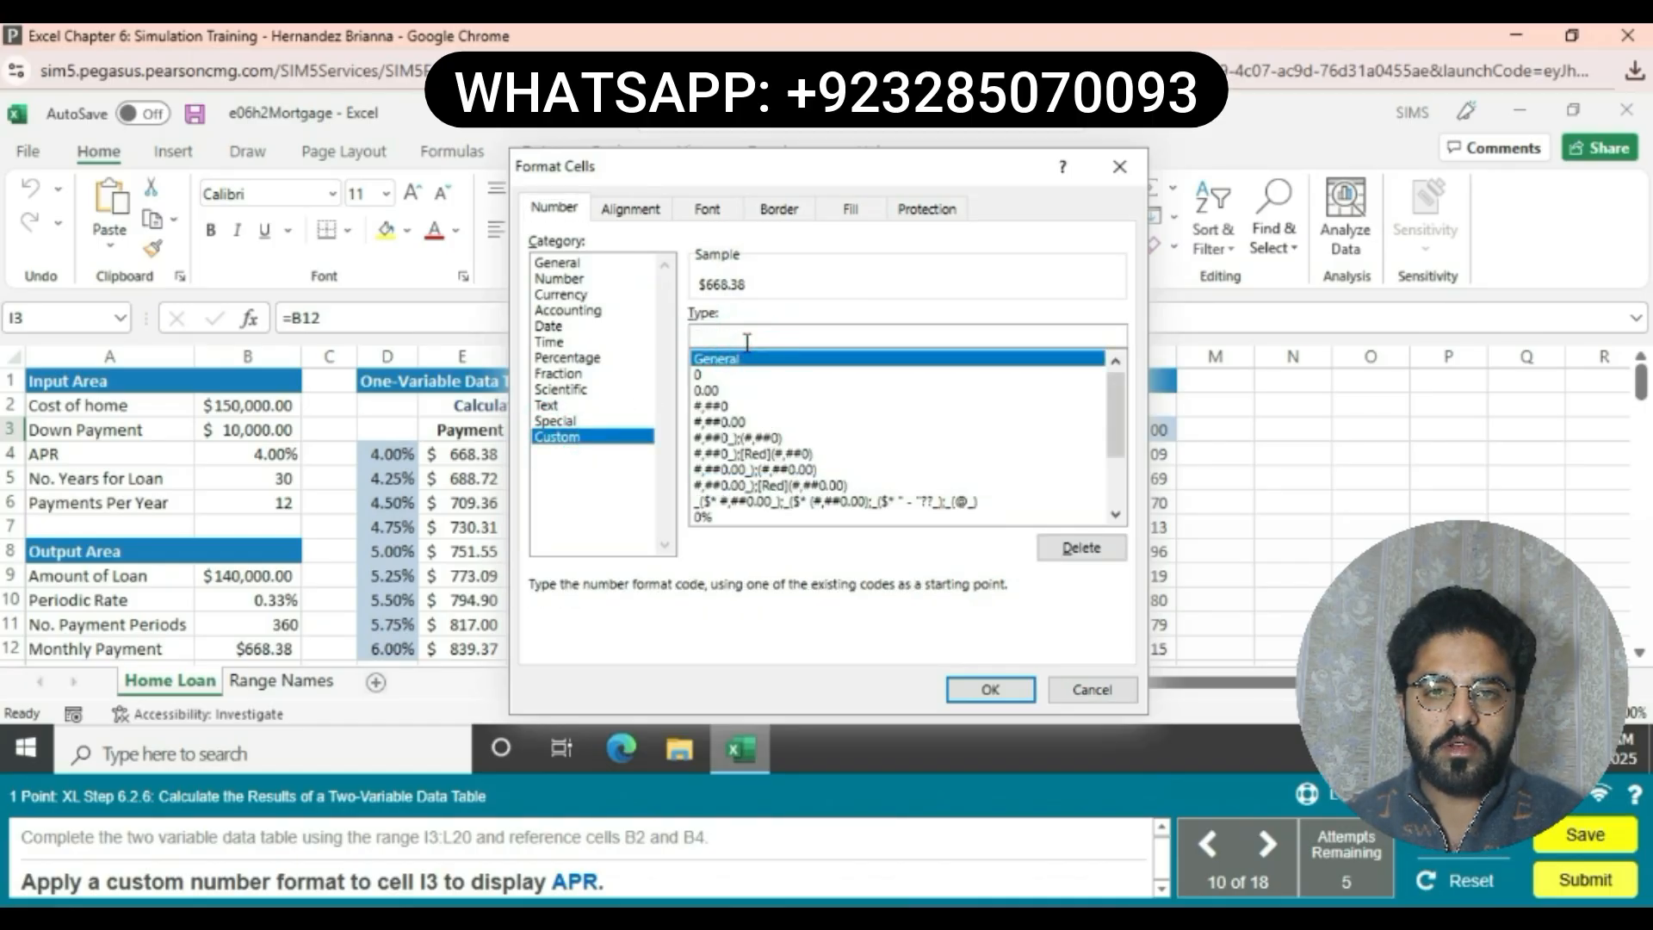
{"action": "type", "text": "\"A"}
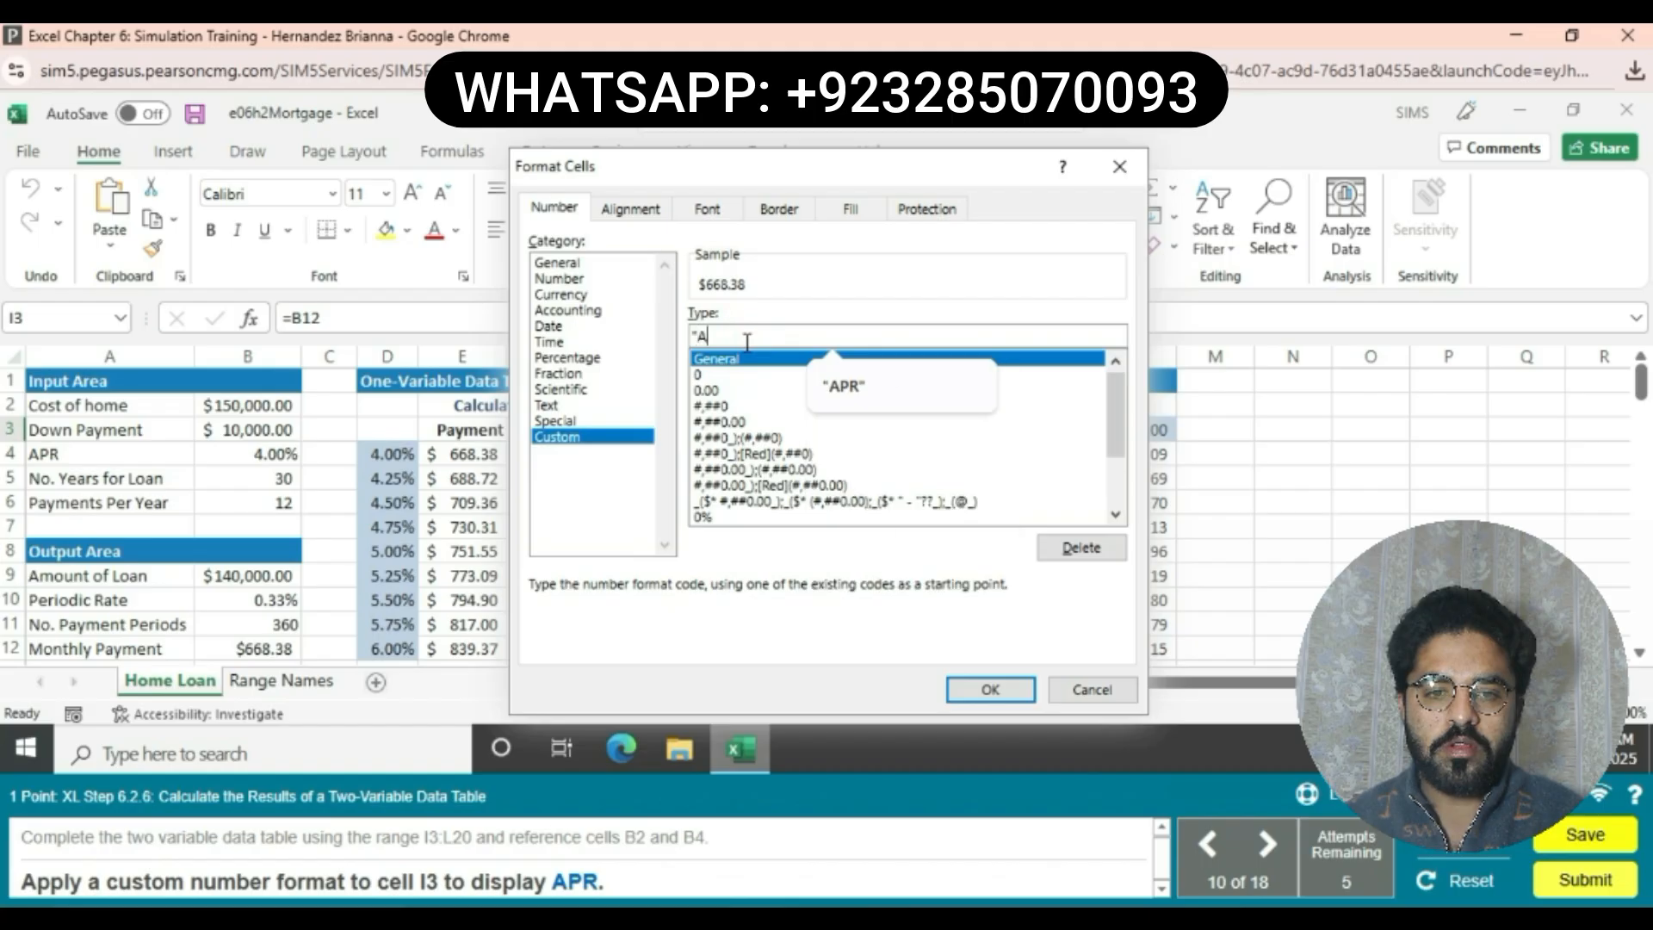
{"action": "type", "text": "PR\""}
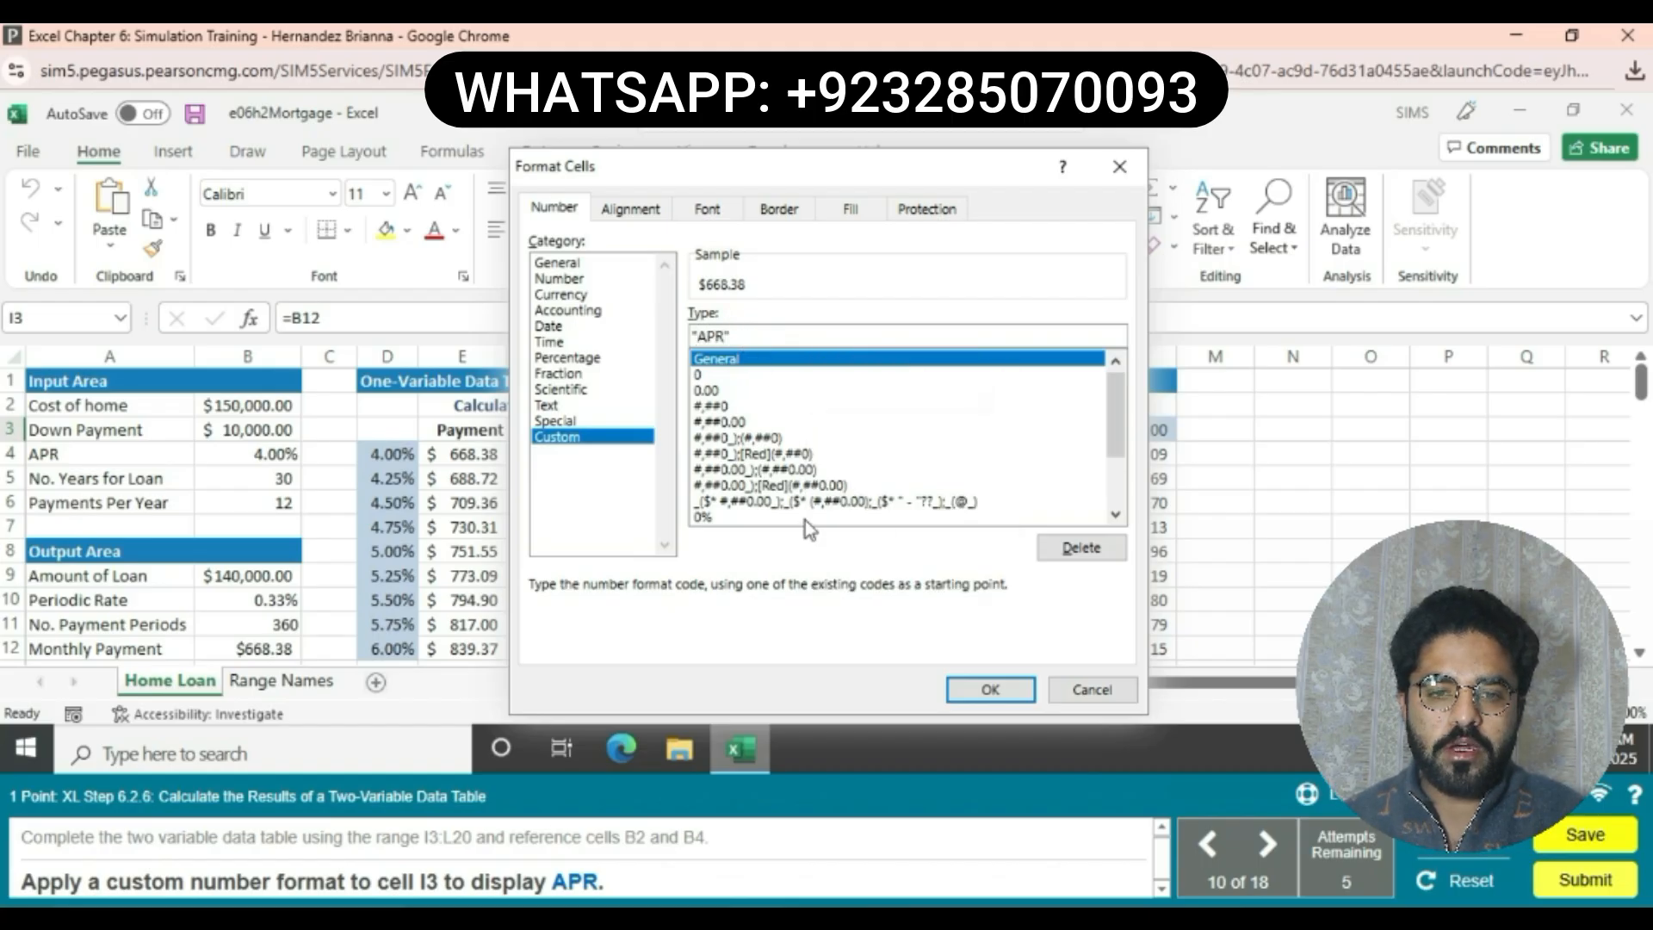
{"action": "left_click", "coordinate": [1021, 689]}
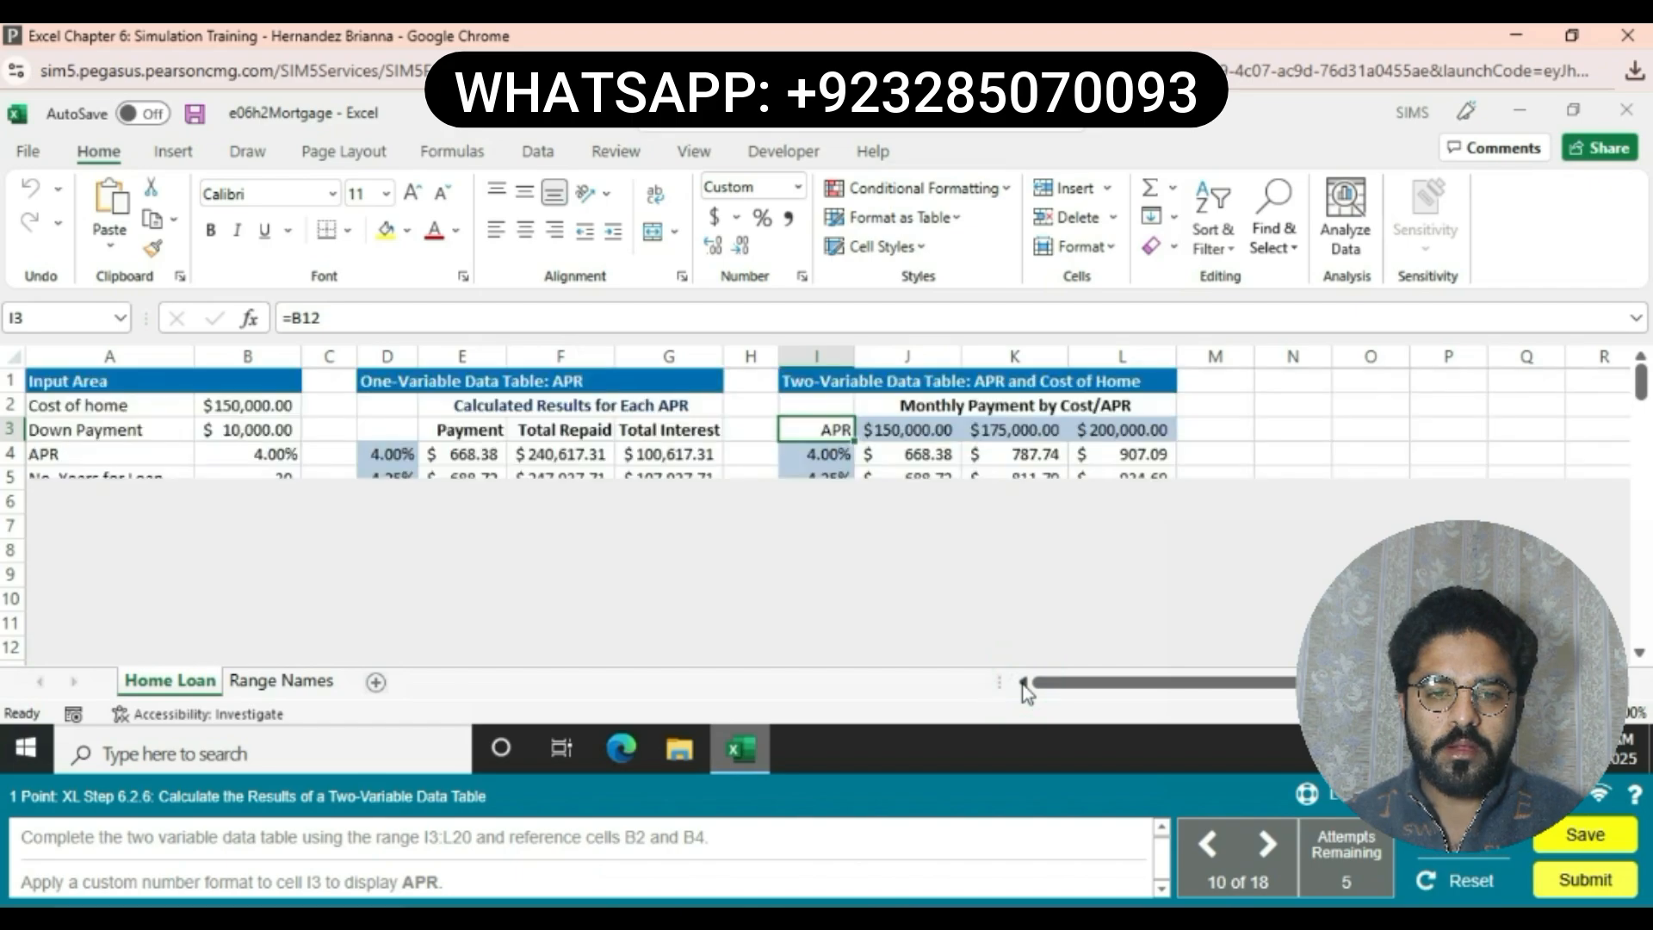